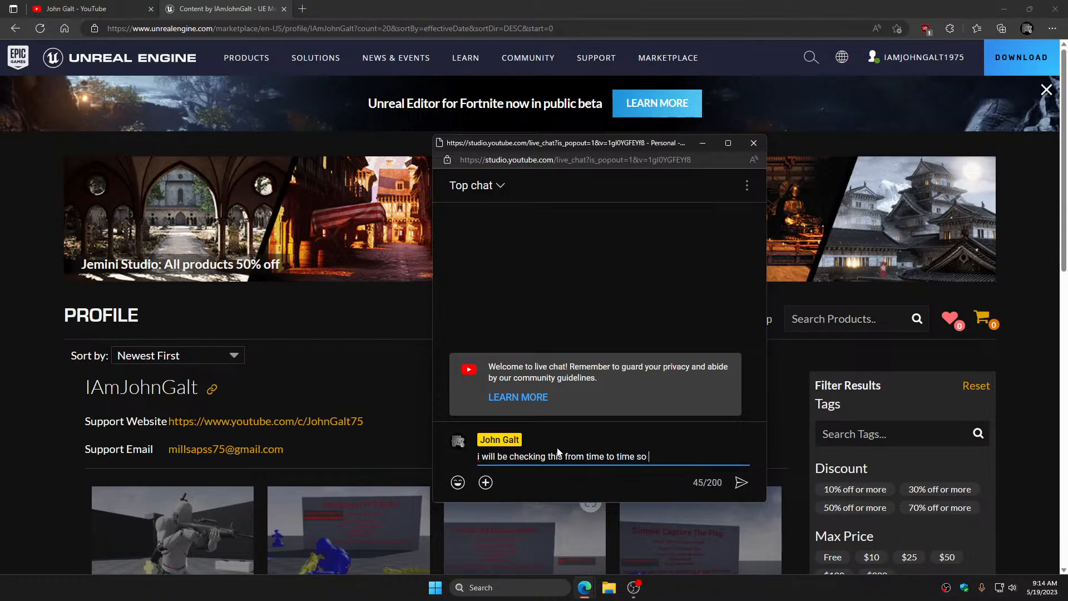
Finish the live chat message with "feel free to leave comments or ask questions o/ happy friday" and send it
{"action": "type", "text": "ee to leave co"}
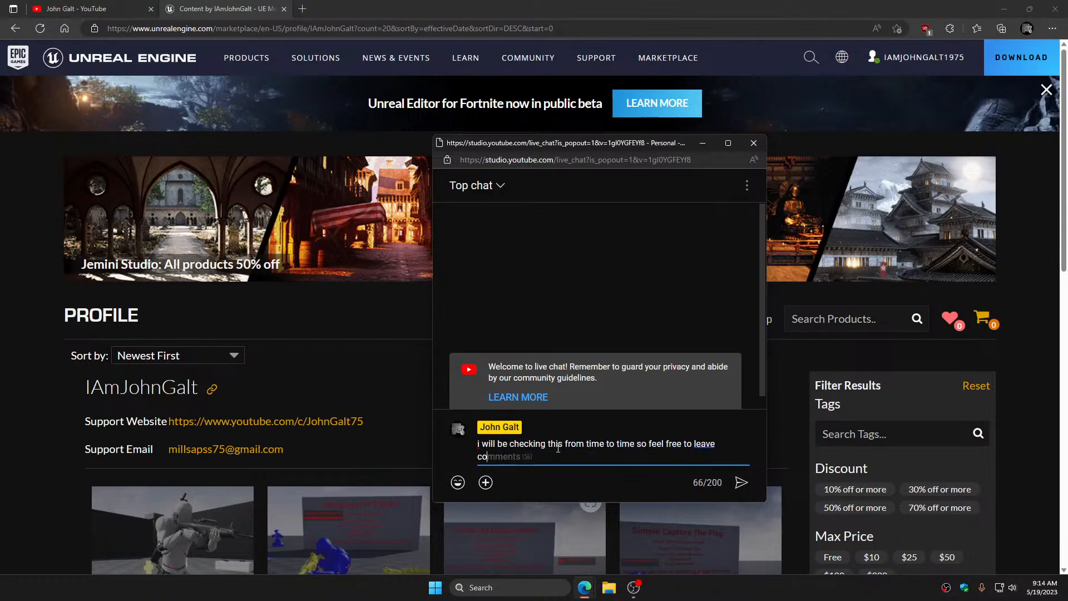
{"action": "type", "text": "mments or ask questions"}
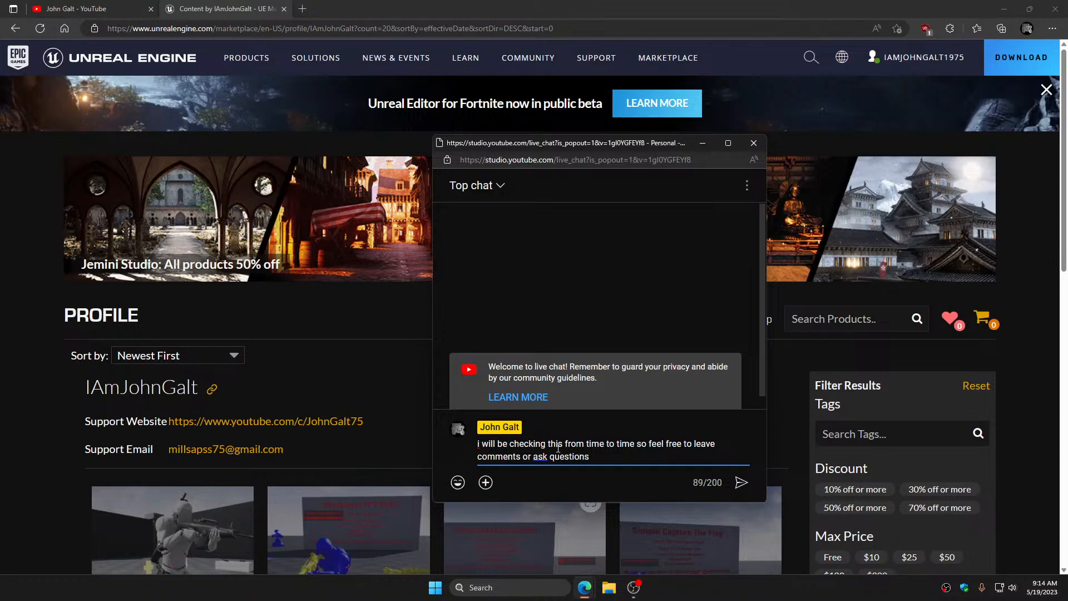
{"action": "type", "text": " o"}
{"action": "type", "text": "/ happy friday"}
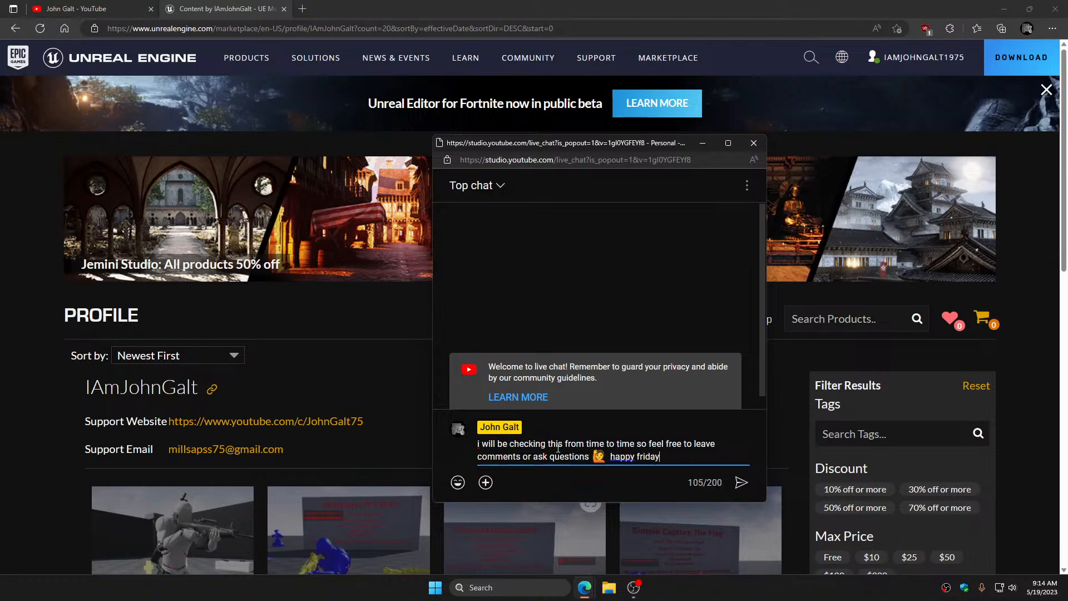
{"action": "key", "text": "Return"}
Move the live chat window off the main screen and bring the marketplace profile's product listings into view
{"action": "left_click", "coordinate": [823, 277]}
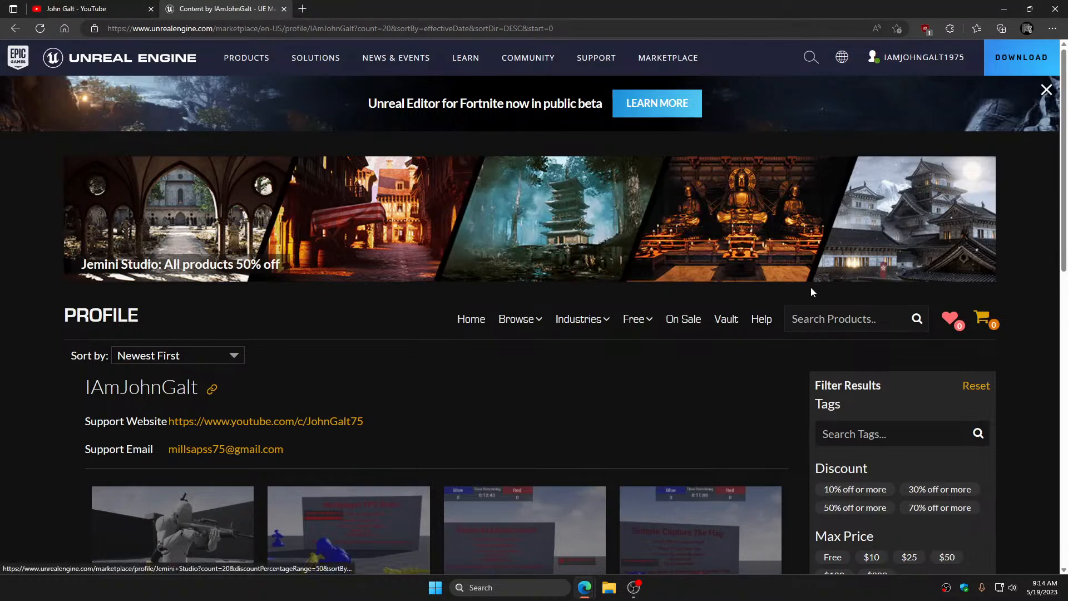
{"action": "mouse_move", "coordinate": [584, 587]}
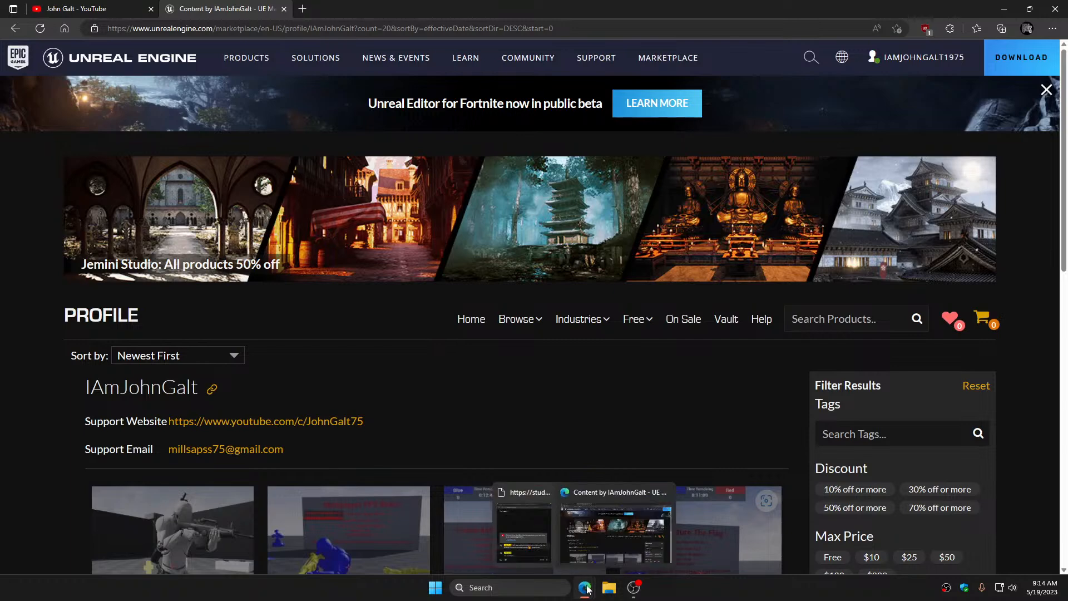
{"action": "left_click", "coordinate": [540, 543]}
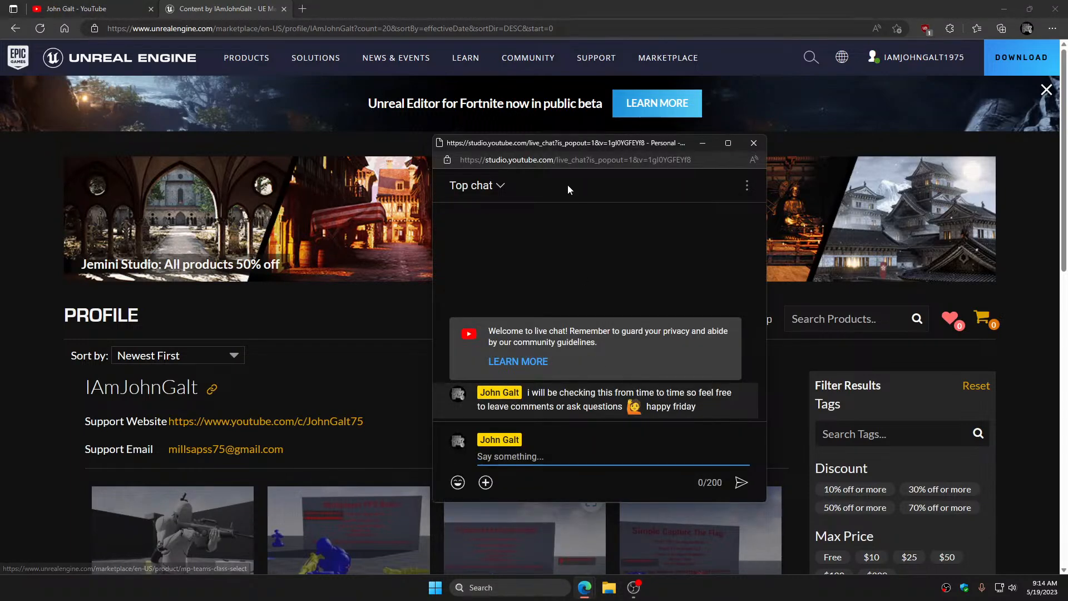
{"action": "left_click_drag", "start_coordinate": [567, 146], "coordinate": [1067, 193]}
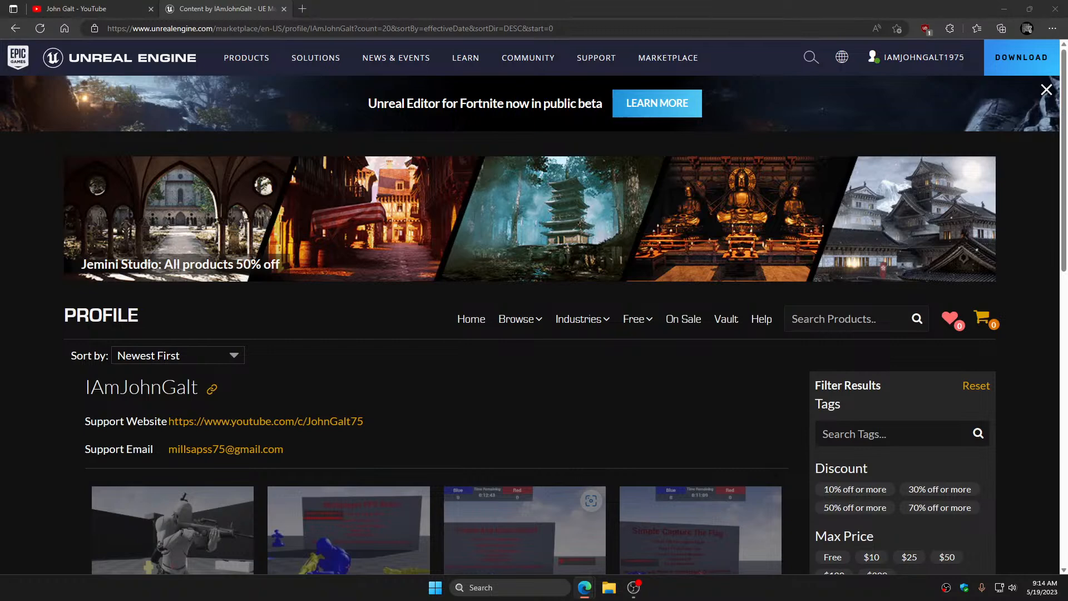
{"action": "scroll", "coordinate": [275, 381], "scroll_direction": "down", "scroll_amount": 3}
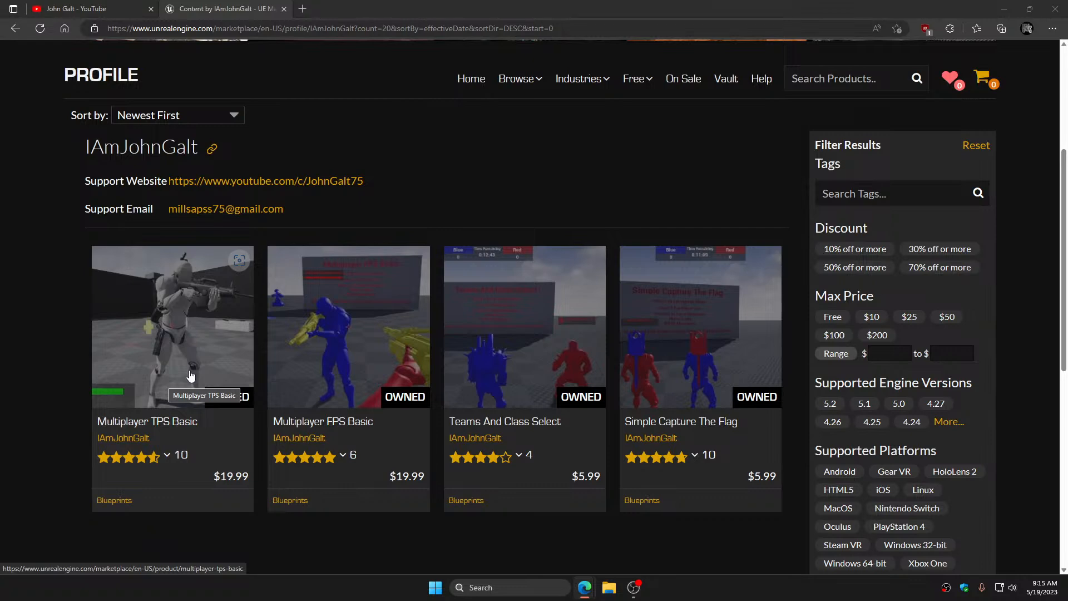
Switch to the Epic Games Launcher, check the installed engine versions in the Library, and close the launcher
{"action": "left_click", "coordinate": [1004, 9]}
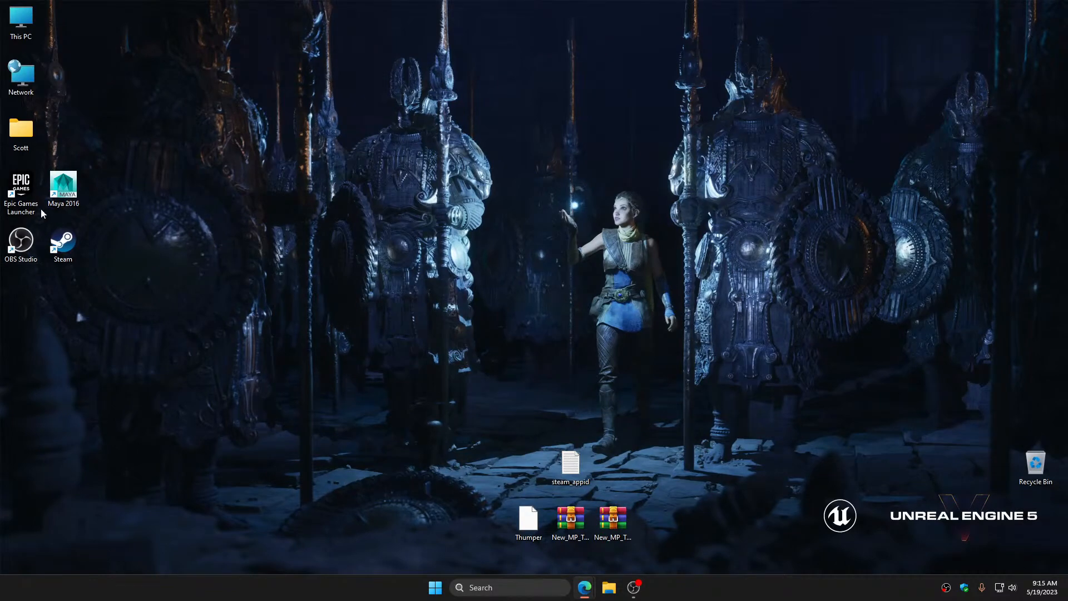
{"action": "double_click", "coordinate": [22, 184]}
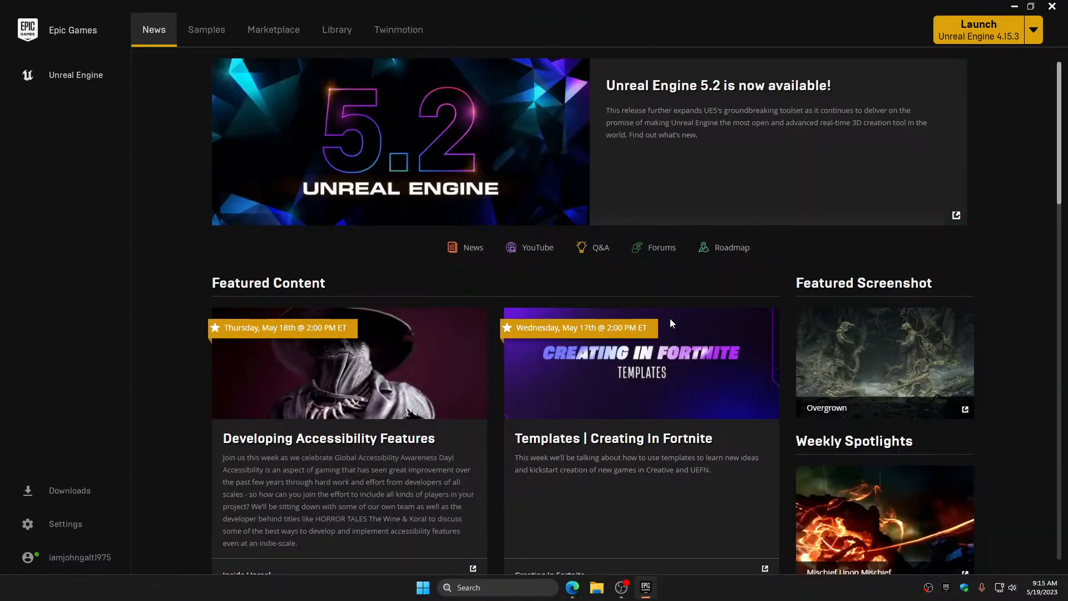
{"action": "left_click", "coordinate": [336, 30]}
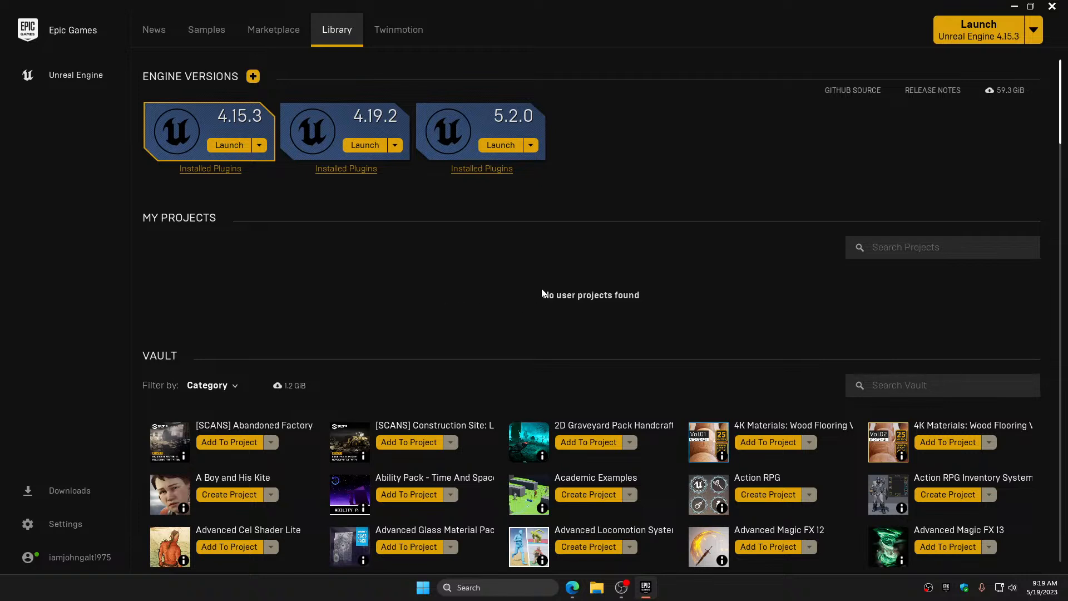
{"action": "left_click", "coordinate": [1051, 7]}
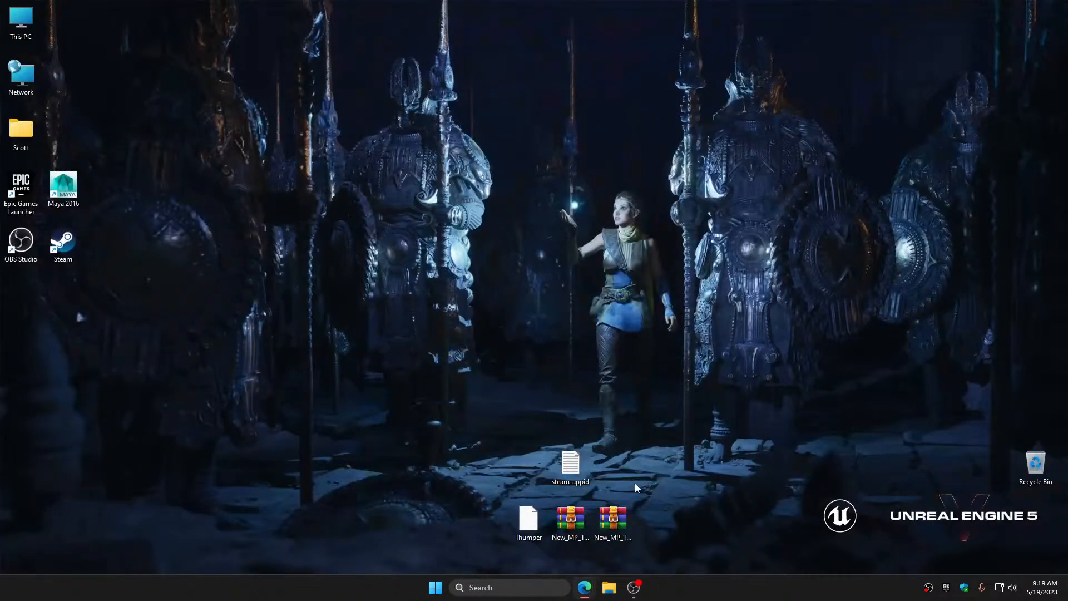
Switch back to the browser, open the Multiplayer TPS Basic product page and read the Steam multiplayer note in its technical details
{"action": "mouse_move", "coordinate": [583, 592]}
{"action": "left_click", "coordinate": [599, 546]}
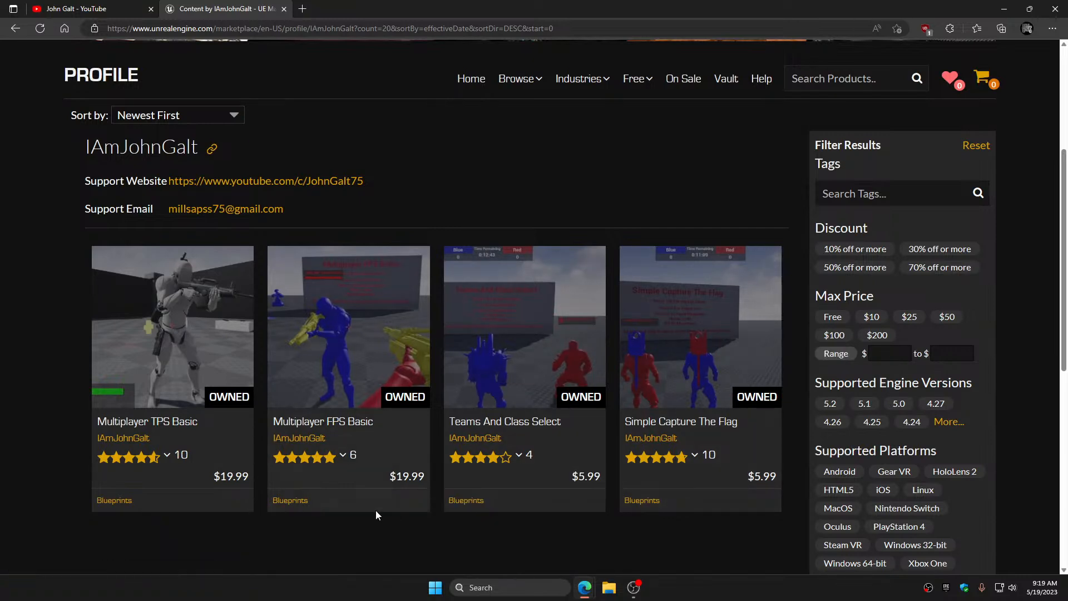
{"action": "left_click", "coordinate": [193, 332]}
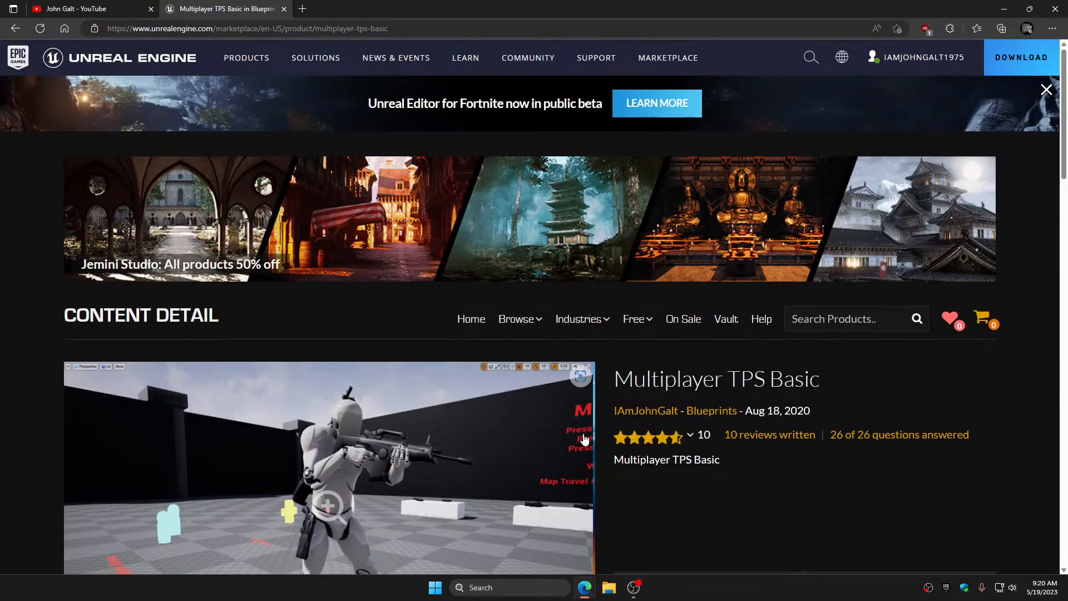
{"action": "scroll", "coordinate": [584, 439], "scroll_direction": "down", "scroll_amount": 10}
{"action": "scroll", "coordinate": [584, 438], "scroll_direction": "down", "scroll_amount": 2}
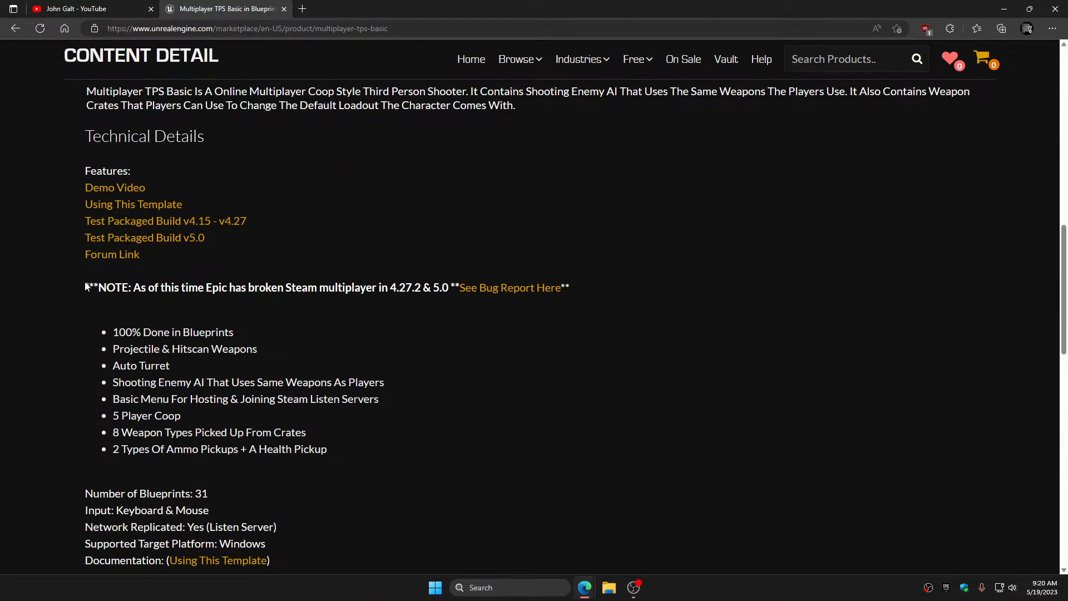
{"action": "left_click_drag", "start_coordinate": [89, 283], "coordinate": [388, 288]}
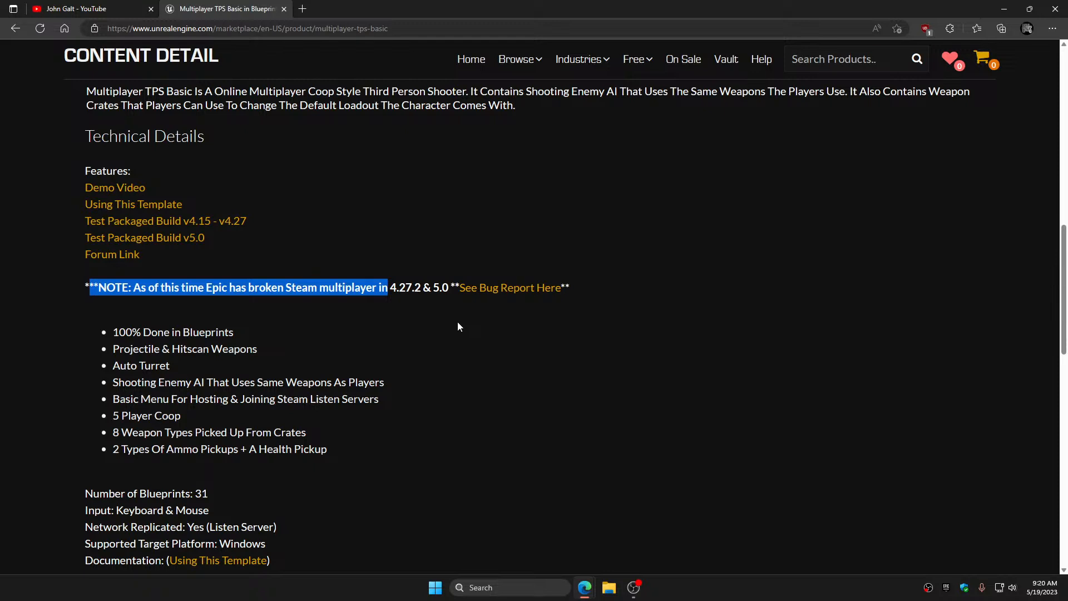
{"action": "left_click", "coordinate": [462, 339]}
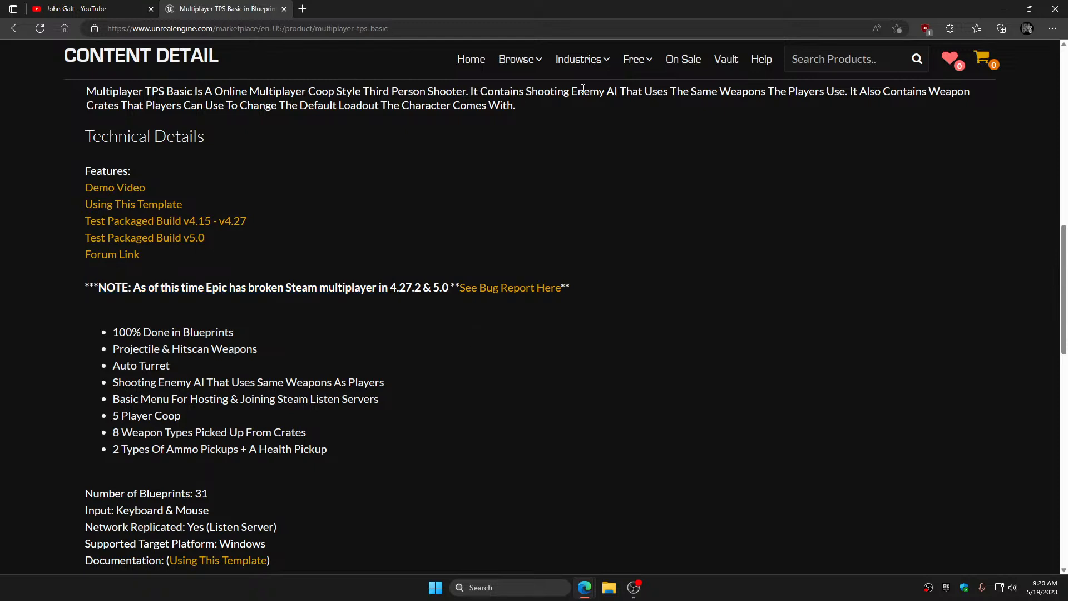
Open the bug report linked in the note and read its regression description and steps to reproduce
{"action": "left_click", "coordinate": [504, 292]}
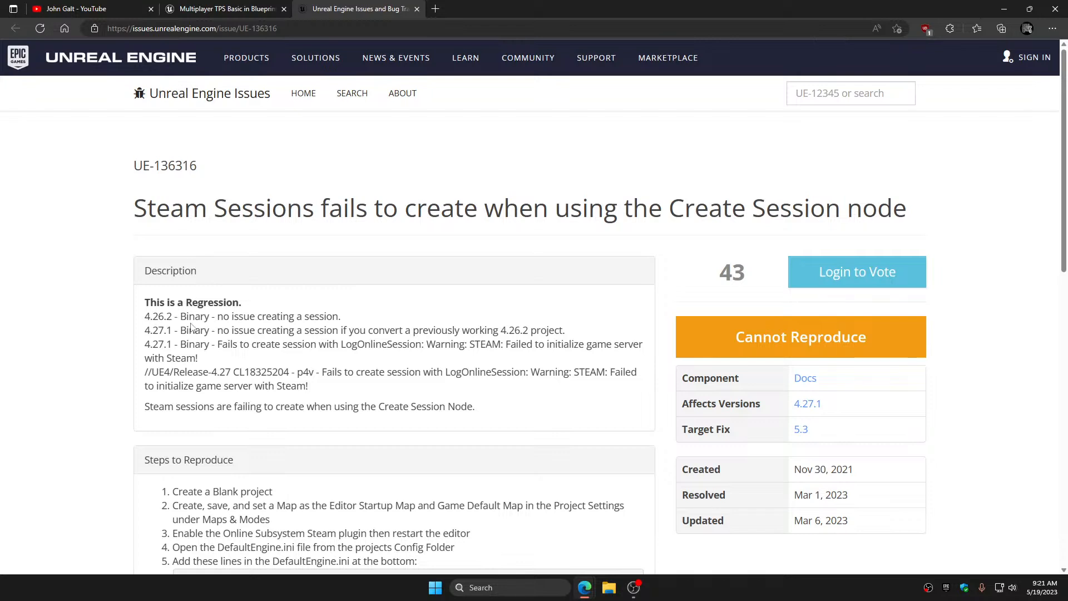
{"action": "left_click_drag", "start_coordinate": [232, 317], "coordinate": [345, 317]}
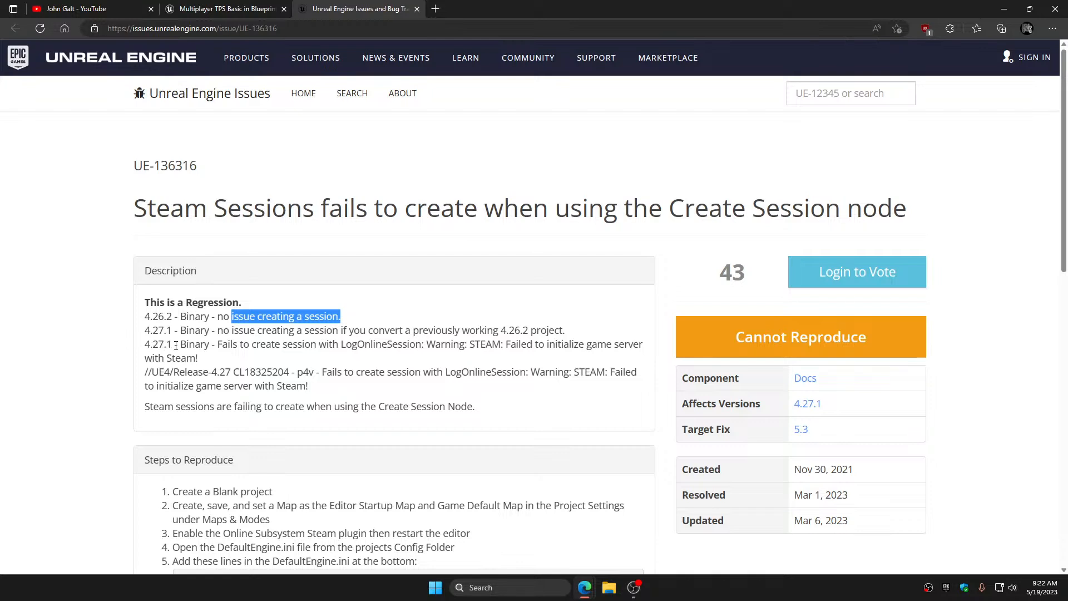
{"action": "left_click_drag", "start_coordinate": [221, 344], "coordinate": [506, 346]}
{"action": "scroll", "coordinate": [346, 392], "scroll_direction": "down", "scroll_amount": 4}
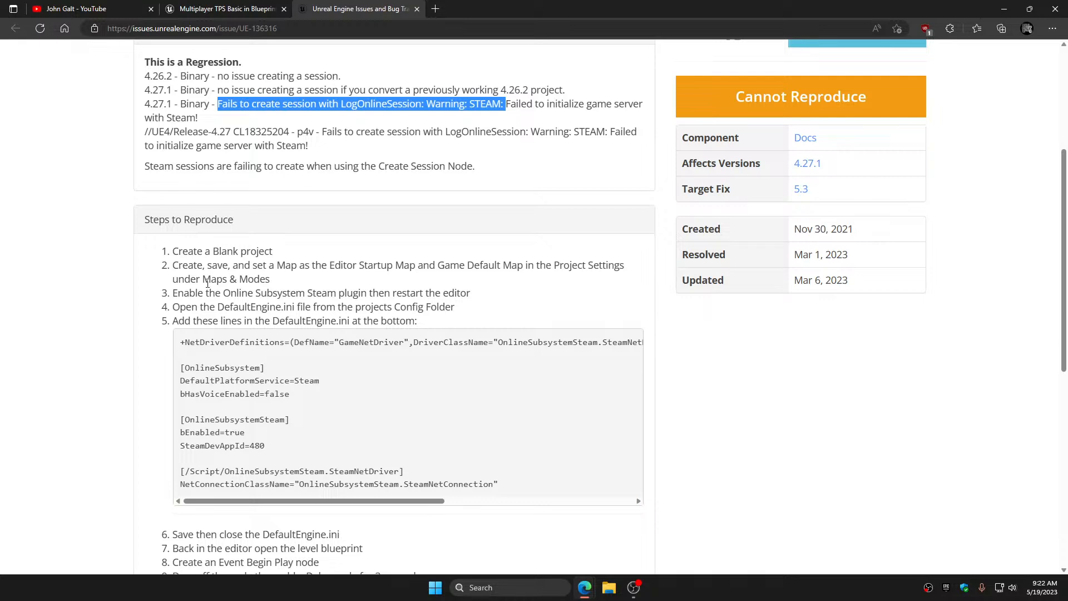
{"action": "scroll", "coordinate": [207, 284], "scroll_direction": "down", "scroll_amount": 3}
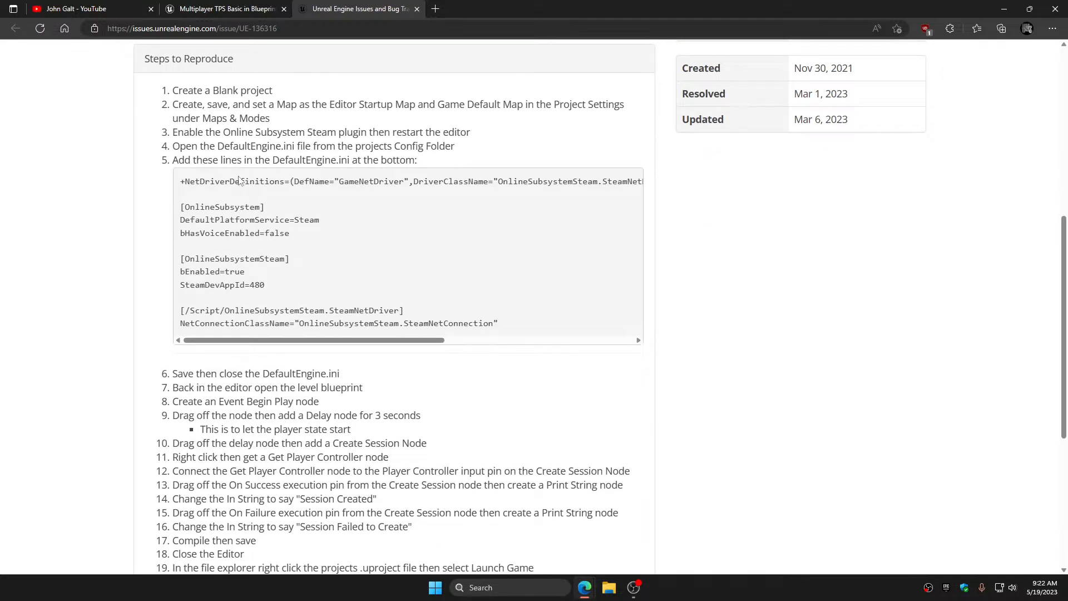
{"action": "scroll", "coordinate": [205, 380], "scroll_direction": "down", "scroll_amount": 3}
{"action": "scroll", "coordinate": [217, 457], "scroll_direction": "down", "scroll_amount": 3}
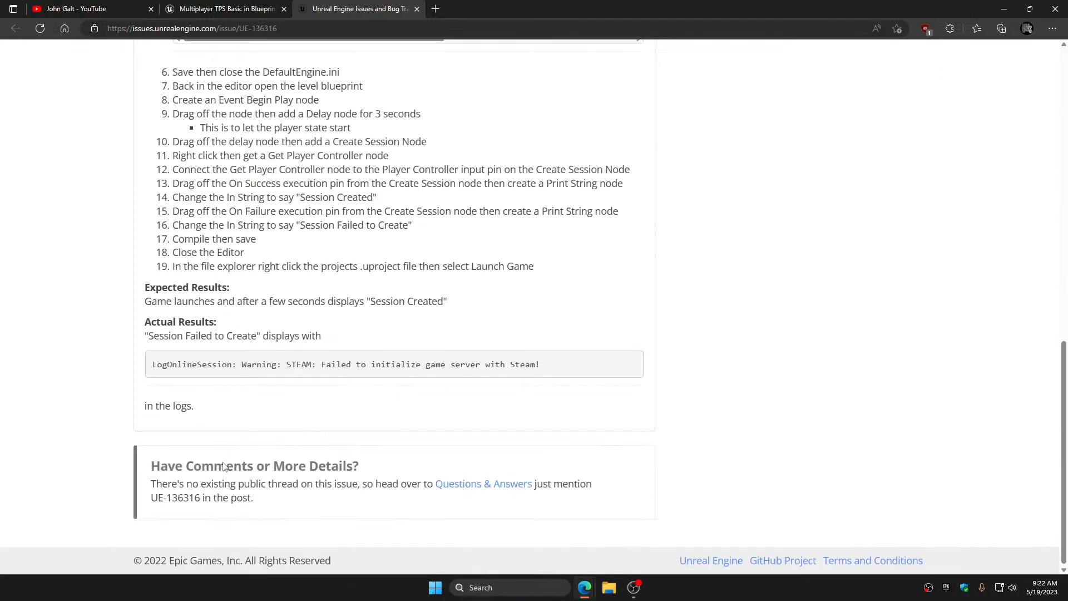
{"action": "scroll", "coordinate": [248, 451], "scroll_direction": "up", "scroll_amount": 10}
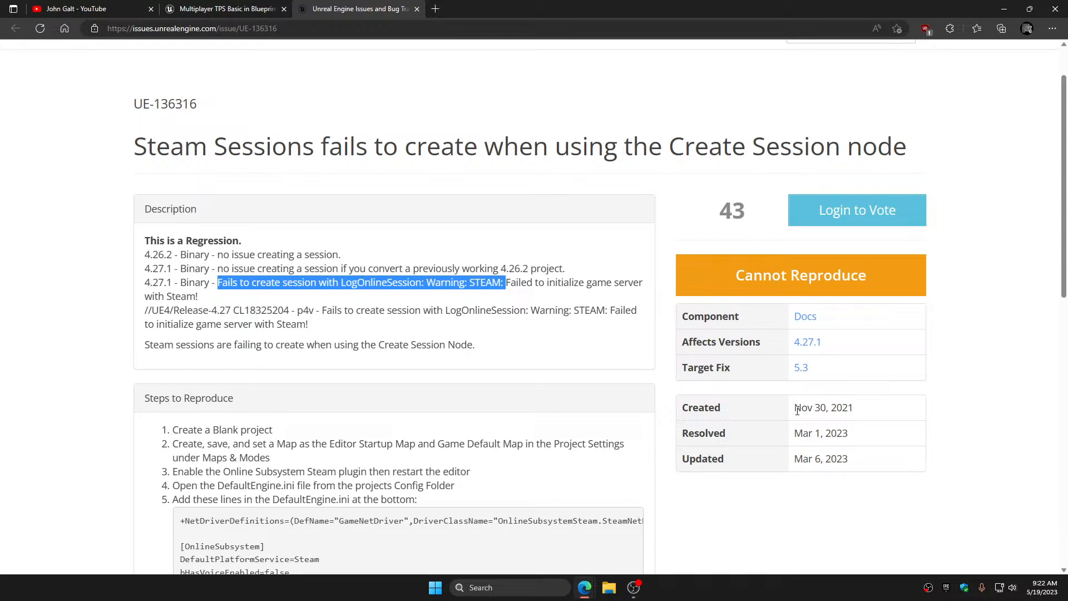
Examine the bug report's creation date, reproduction steps and resolution status, close it, and return to the seller's marketplace profile
{"action": "left_click_drag", "start_coordinate": [796, 407], "coordinate": [870, 420]}
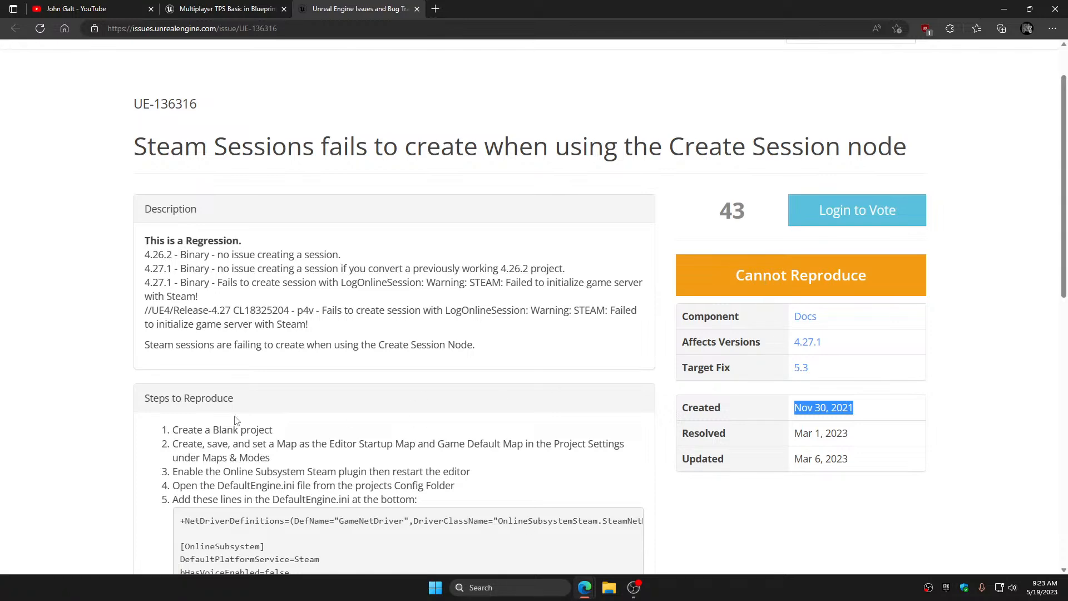
{"action": "scroll", "coordinate": [242, 422], "scroll_direction": "down", "scroll_amount": 5}
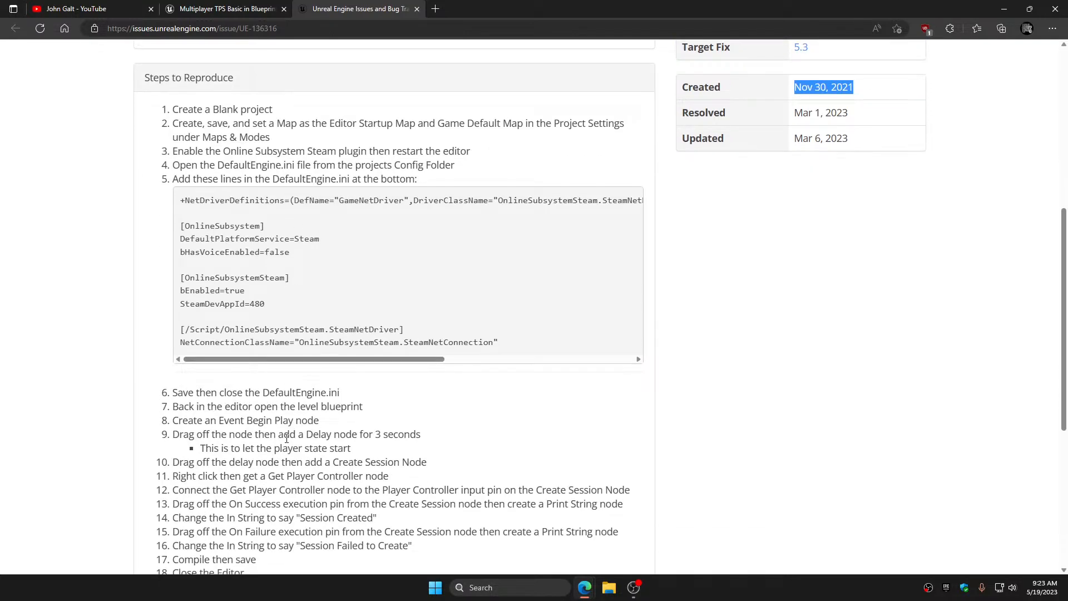
{"action": "scroll", "coordinate": [288, 430], "scroll_direction": "up", "scroll_amount": 5}
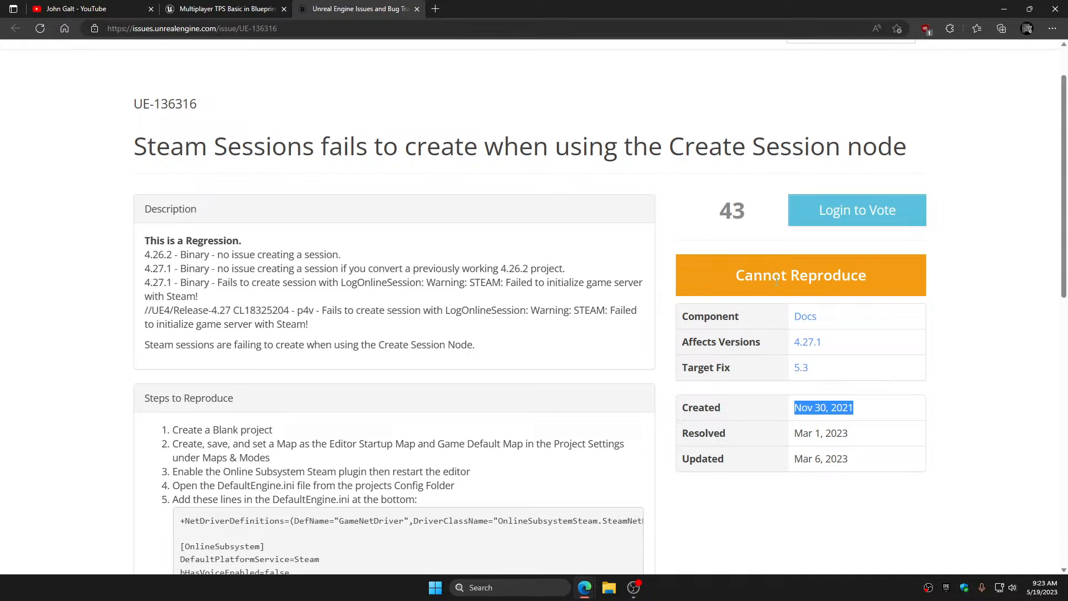
{"action": "left_click_drag", "start_coordinate": [738, 272], "coordinate": [940, 273]}
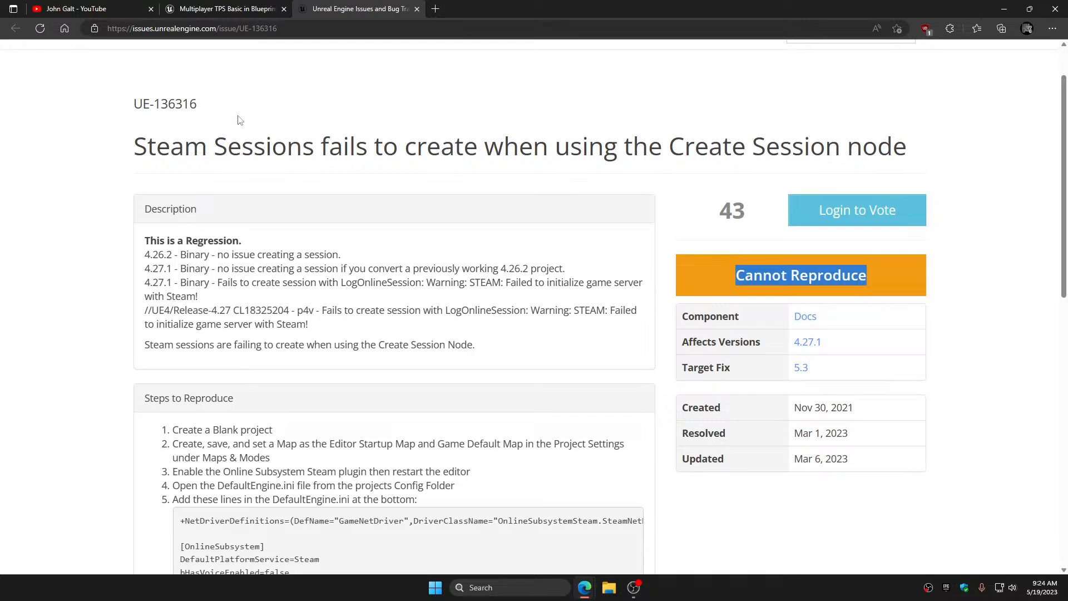
{"action": "left_click", "coordinate": [417, 9]}
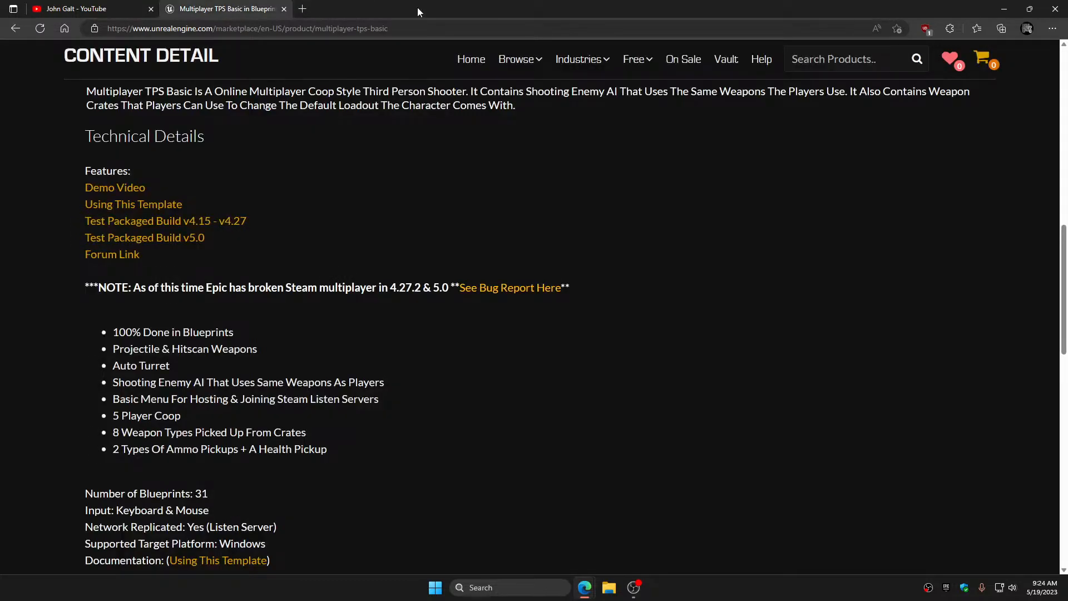
{"action": "left_click", "coordinate": [19, 28]}
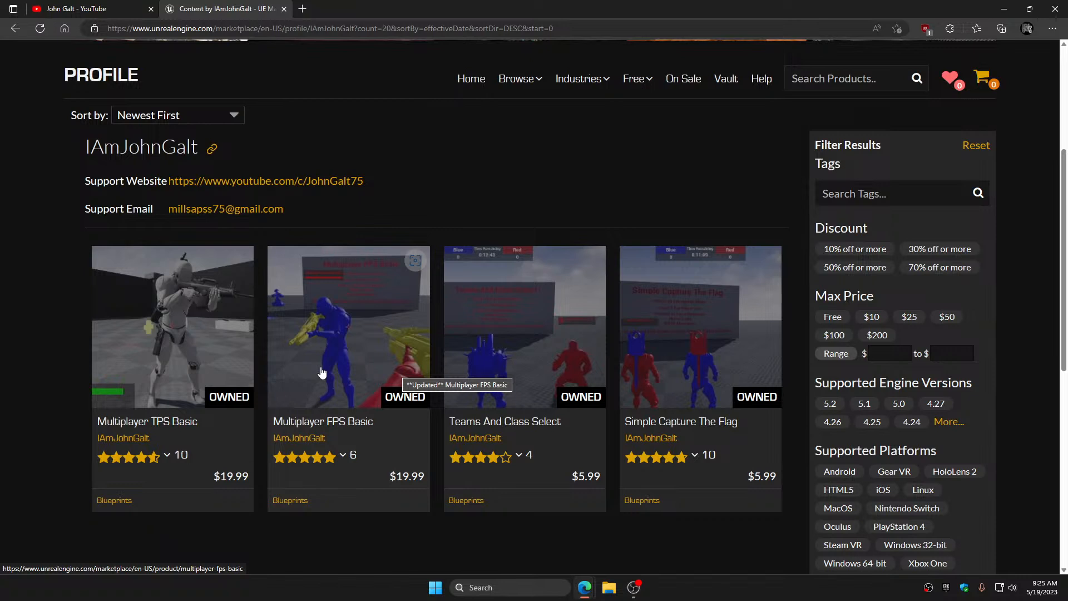
Close the browser window, reopen the recently closed YouTube channel, and open its "Unreal Engine 4 - (Marketplace) Tutorials For My Assets" playlist for playback
{"action": "left_click", "coordinate": [1055, 8]}
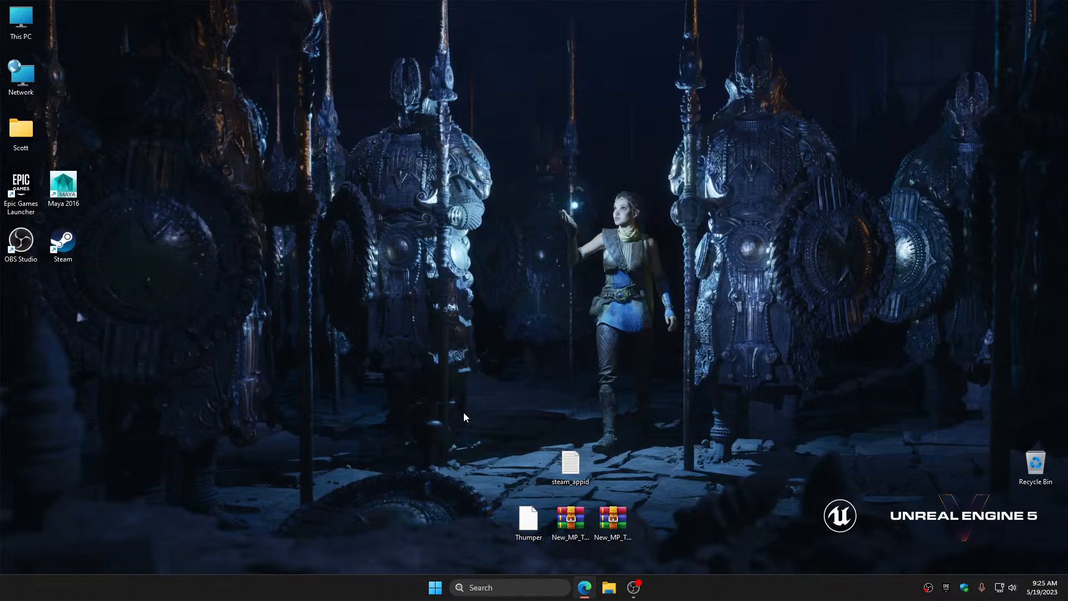
{"action": "right_click", "coordinate": [582, 588]}
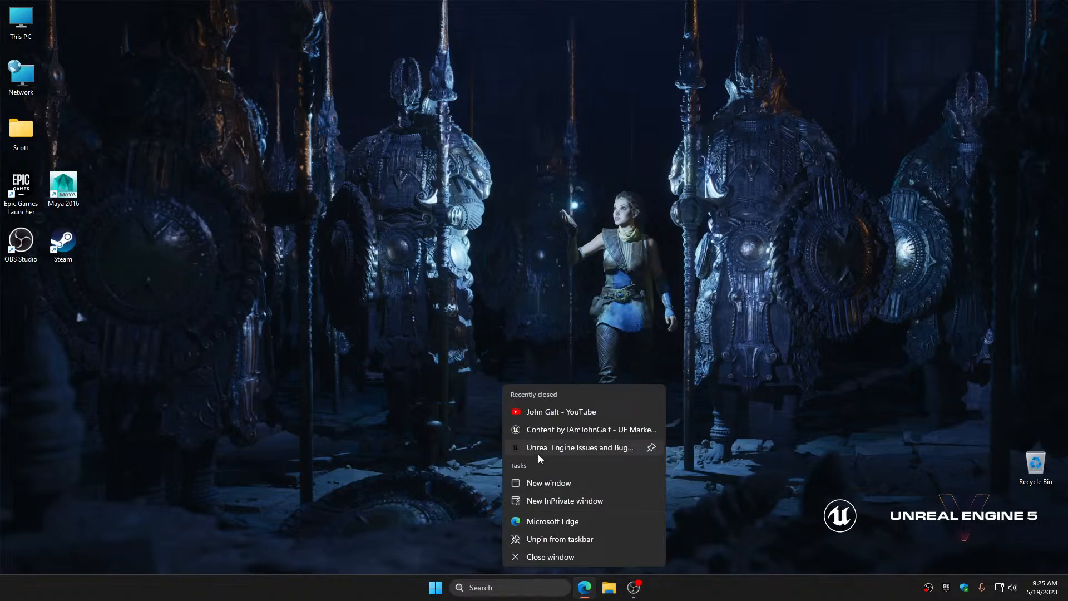
{"action": "left_click", "coordinate": [542, 416]}
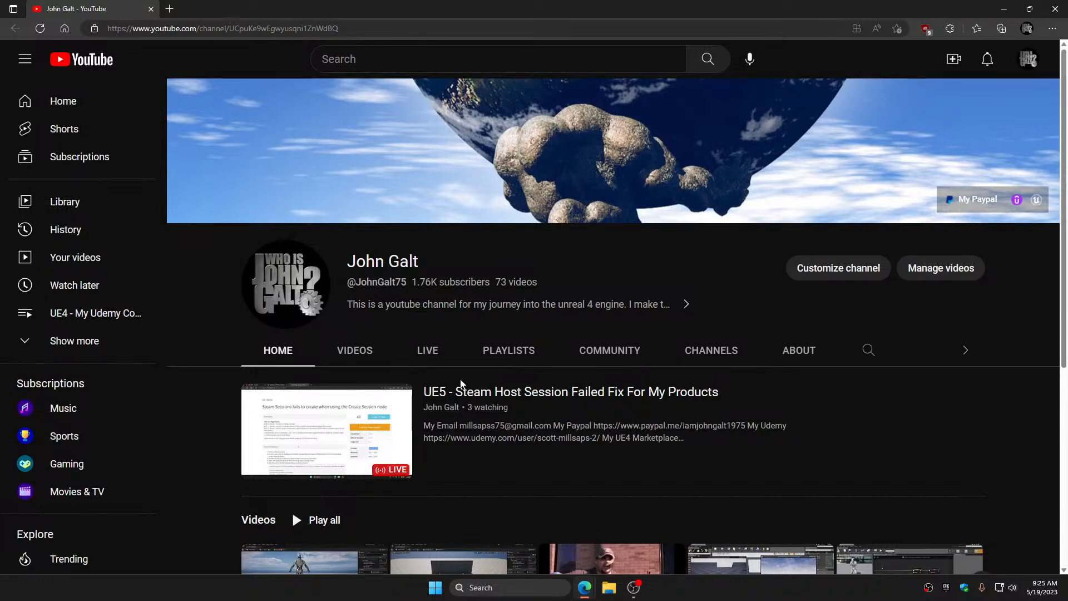
{"action": "left_click", "coordinate": [503, 355]}
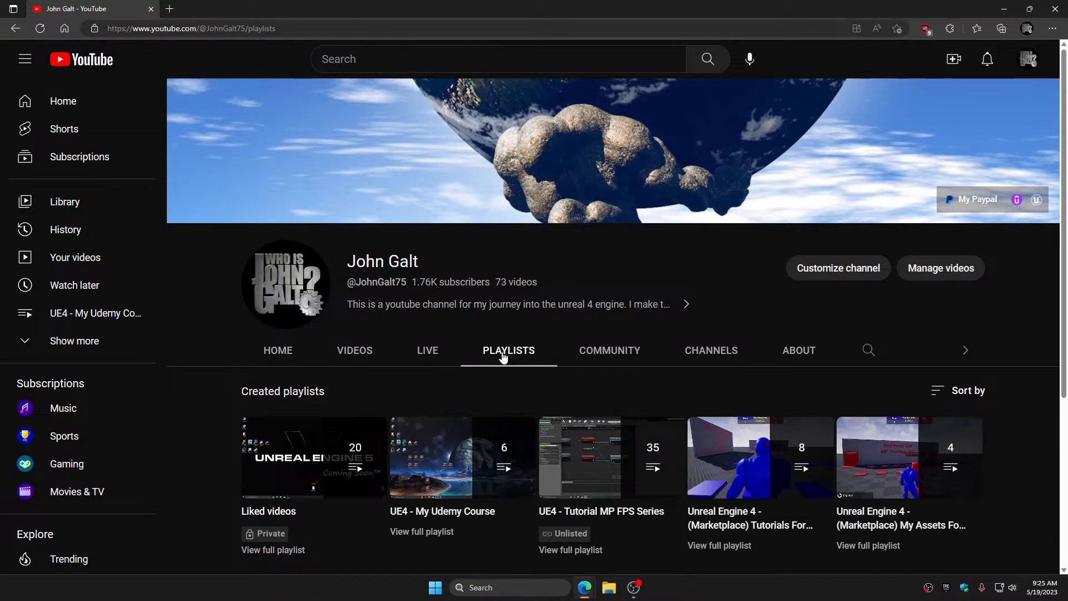
{"action": "scroll", "coordinate": [612, 357], "scroll_direction": "down", "scroll_amount": 4}
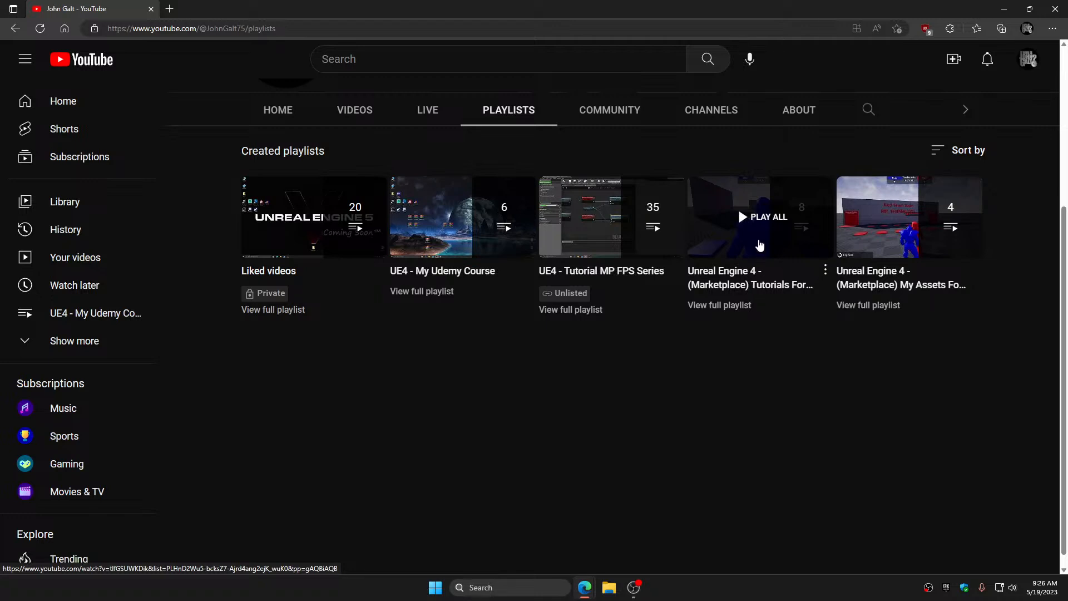
{"action": "left_click", "coordinate": [760, 246]}
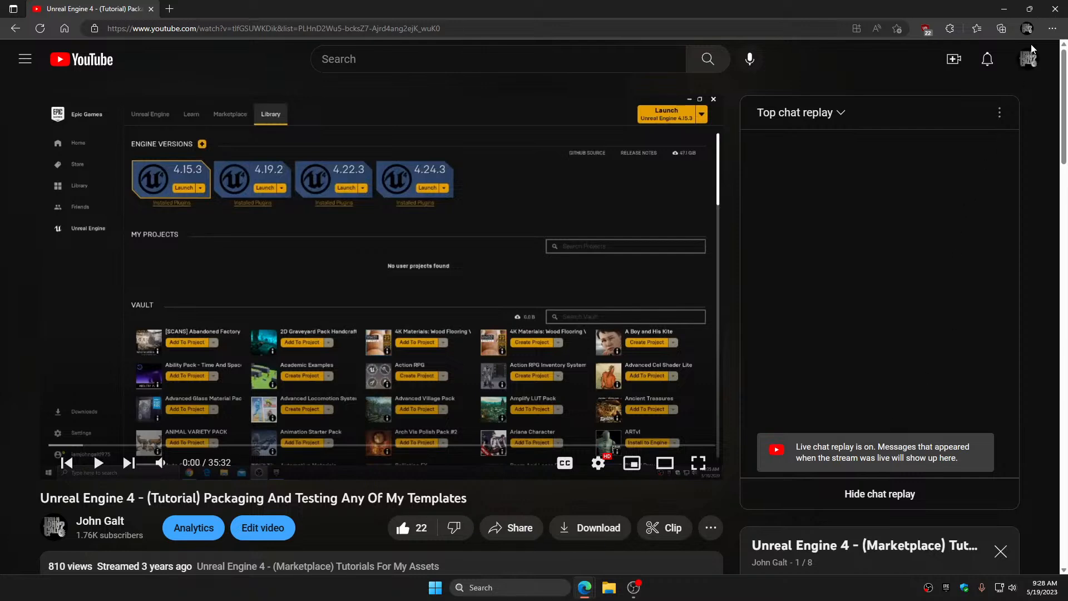
Close the browser, switch to the Epic Games Launcher's library, and search the vault for "sim"
{"action": "left_click", "coordinate": [1056, 10]}
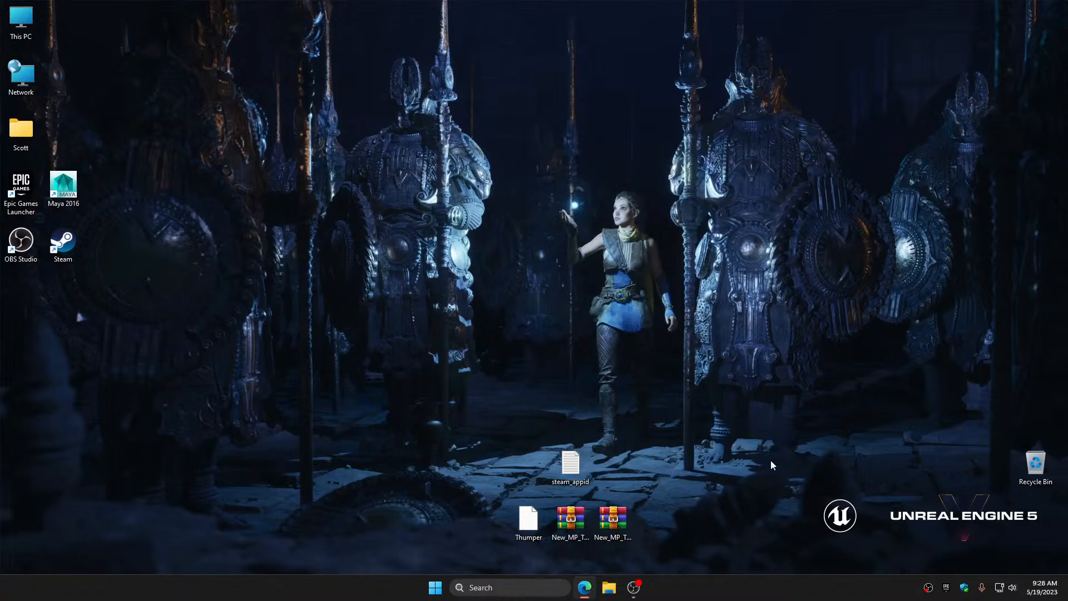
{"action": "left_click", "coordinate": [946, 588]}
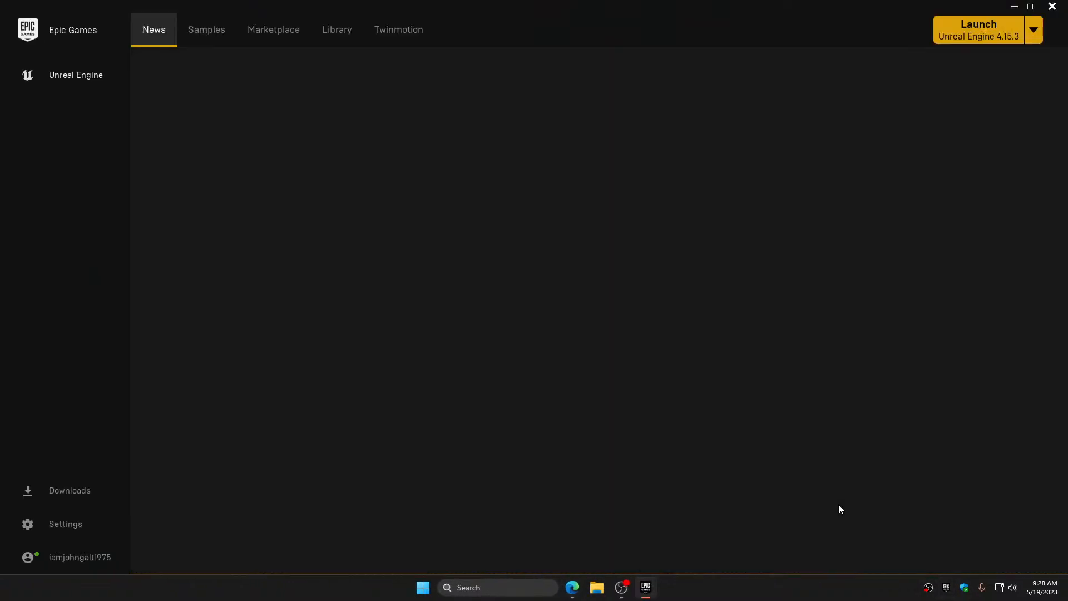
{"action": "left_click", "coordinate": [336, 30]}
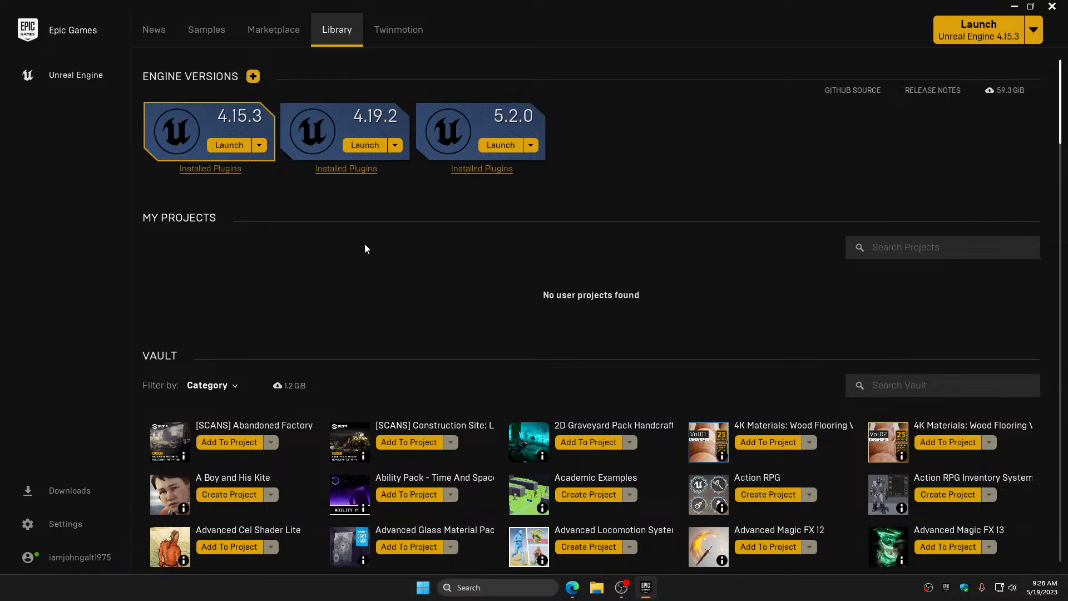
{"action": "left_click", "coordinate": [929, 387]}
{"action": "type", "text": "sim"}
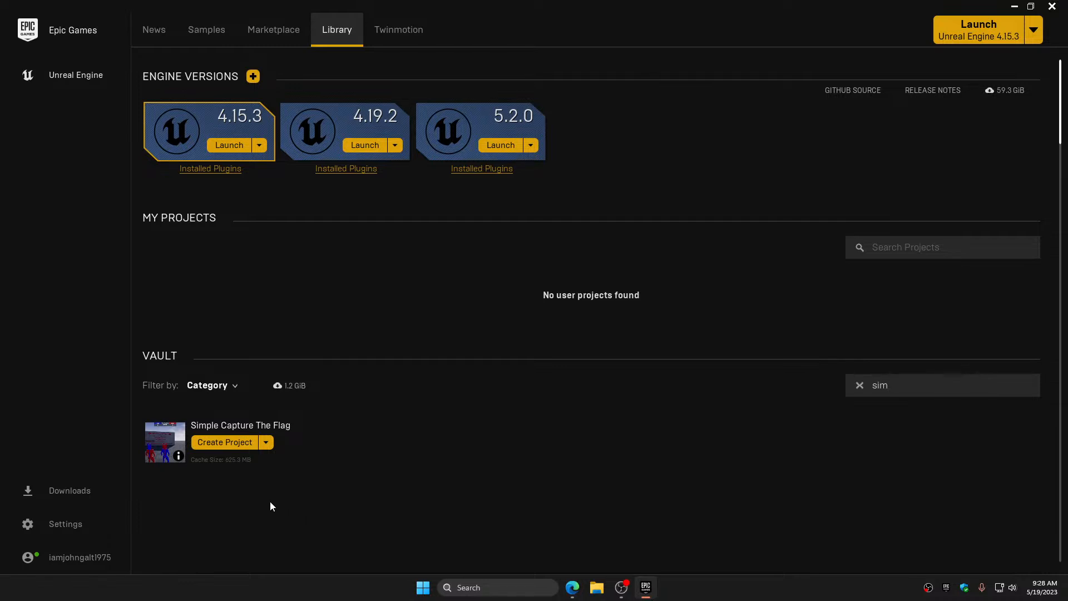
Create the SimpleCaptureTheFlag project for engine version 4.15, open it in Unreal Editor, and show the content folder tree
{"action": "left_click", "coordinate": [226, 443]}
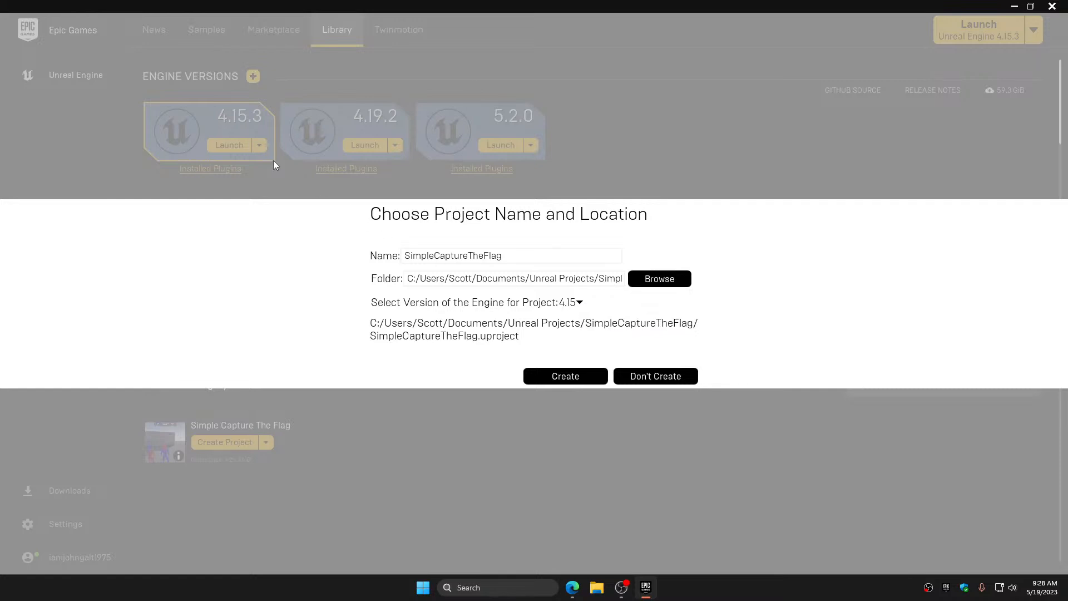
{"action": "left_click", "coordinate": [570, 377]}
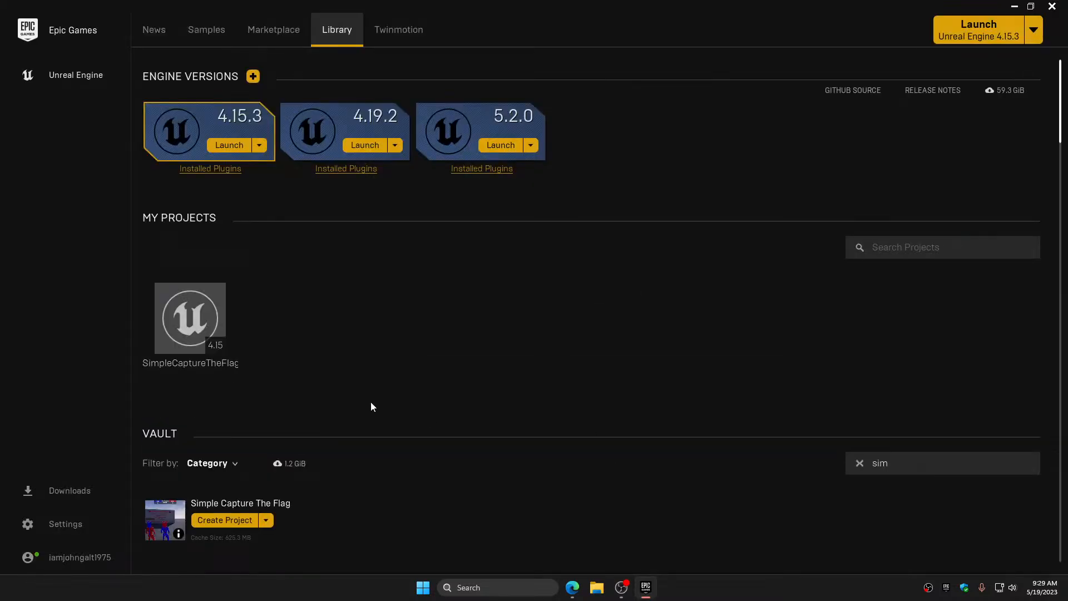
{"action": "double_click", "coordinate": [205, 329]}
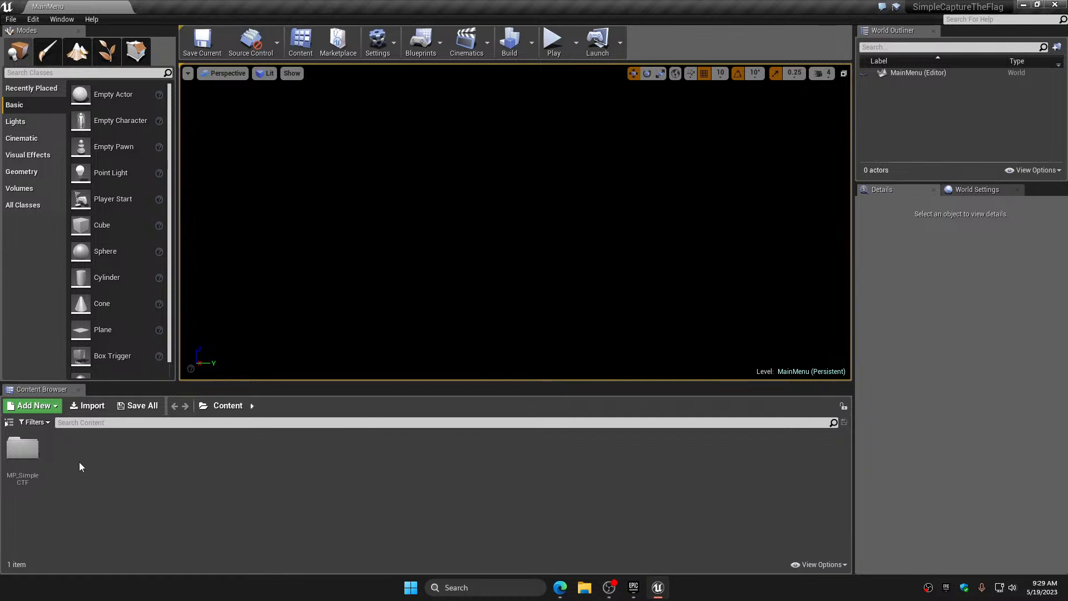
{"action": "left_click", "coordinate": [8, 422]}
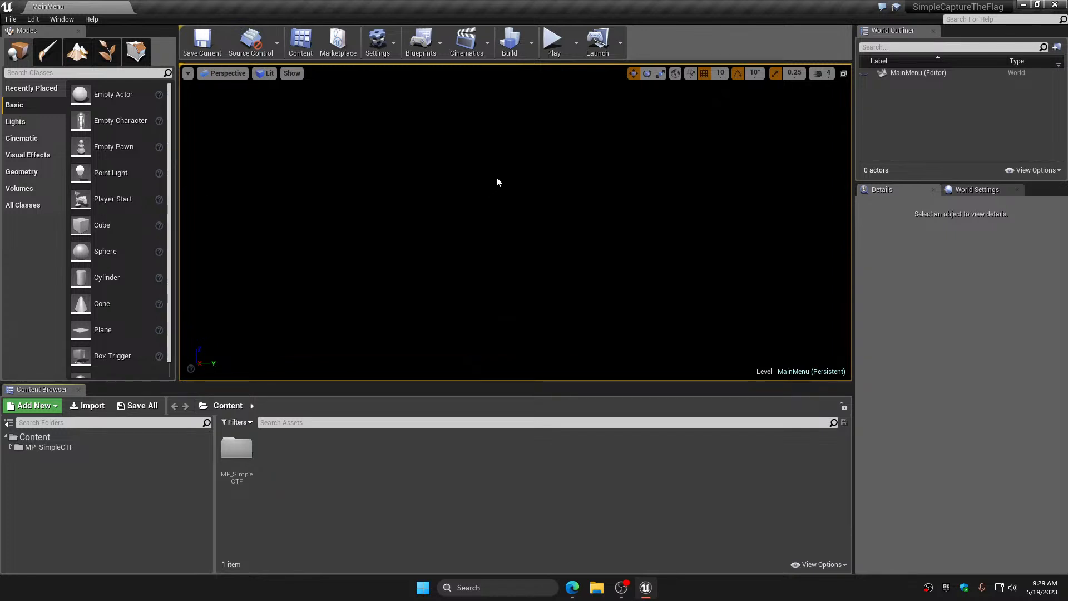
Package the SimpleCaptureTheFlag project for Windows (64-bit) with the Desktop as the output folder
{"action": "left_click", "coordinate": [18, 21]}
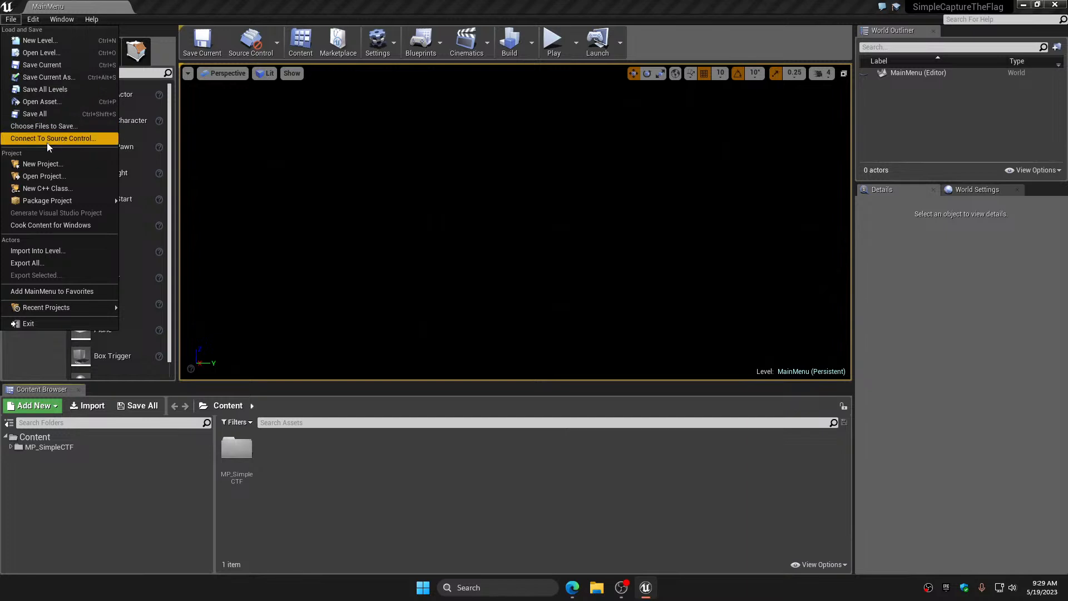
{"action": "mouse_move", "coordinate": [58, 201]}
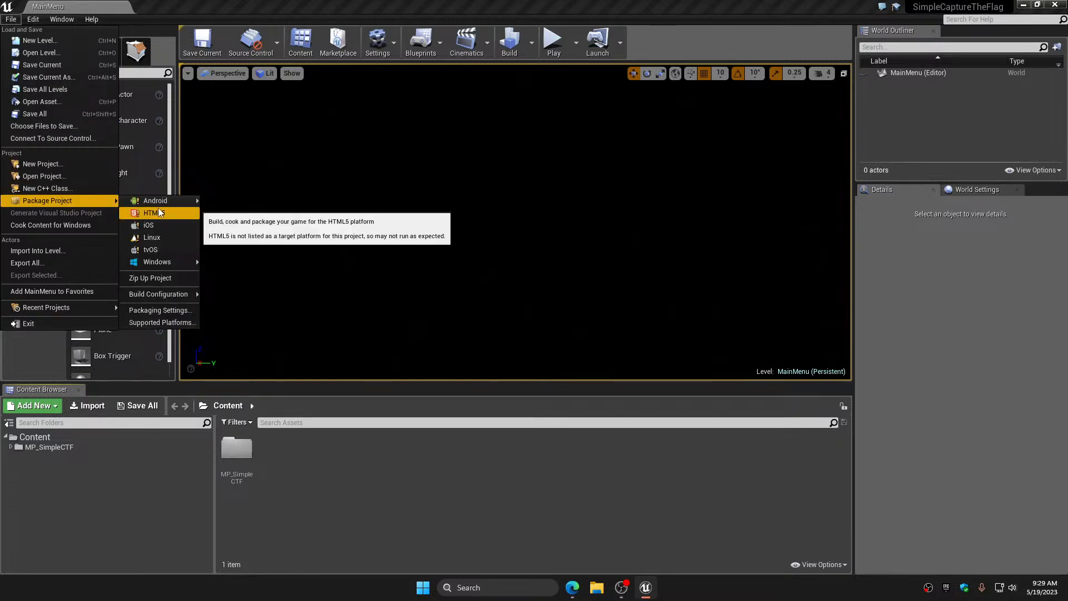
{"action": "mouse_move", "coordinate": [159, 205]}
{"action": "mouse_move", "coordinate": [172, 262]}
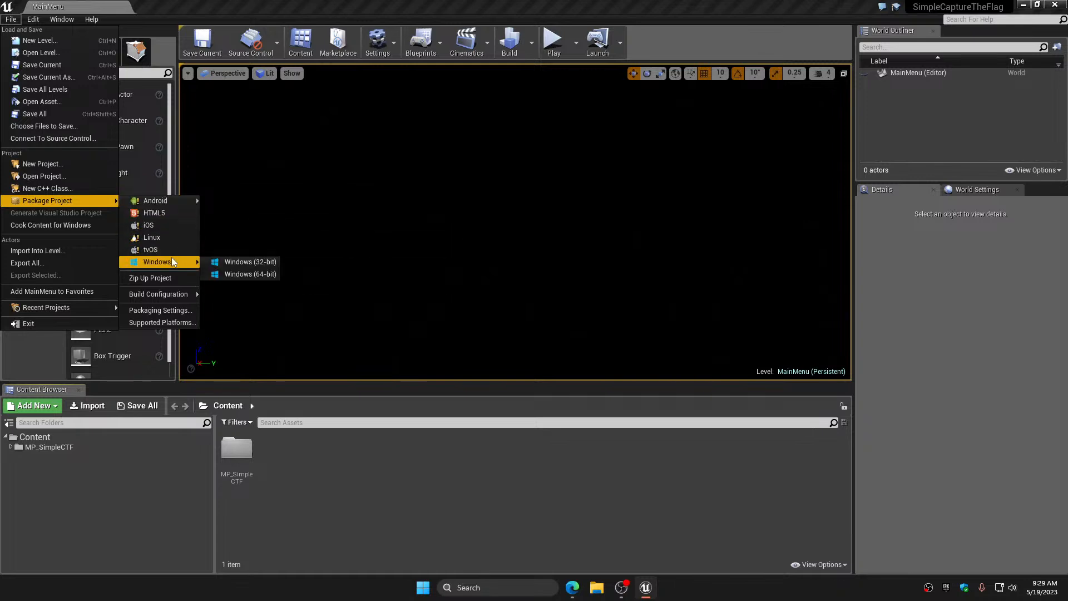
{"action": "left_click", "coordinate": [236, 275]}
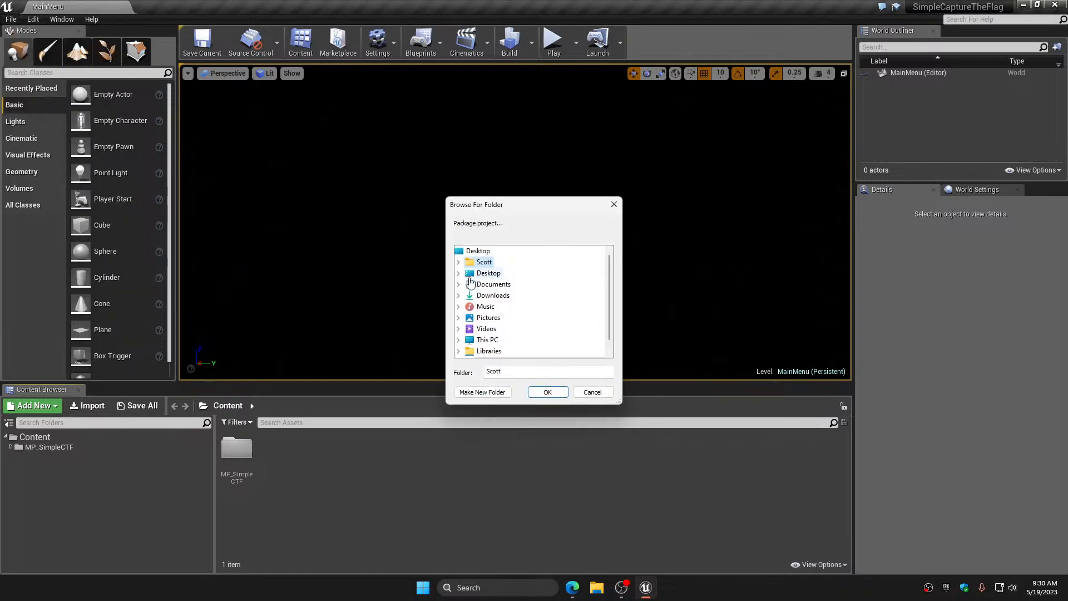
{"action": "left_click", "coordinate": [479, 252]}
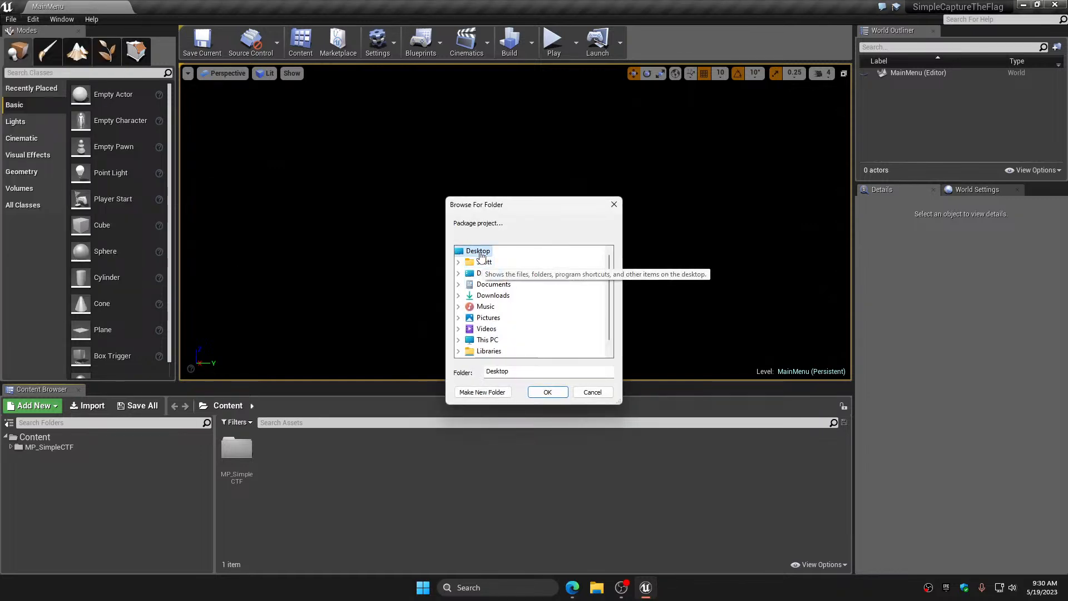
{"action": "left_click", "coordinate": [548, 393]}
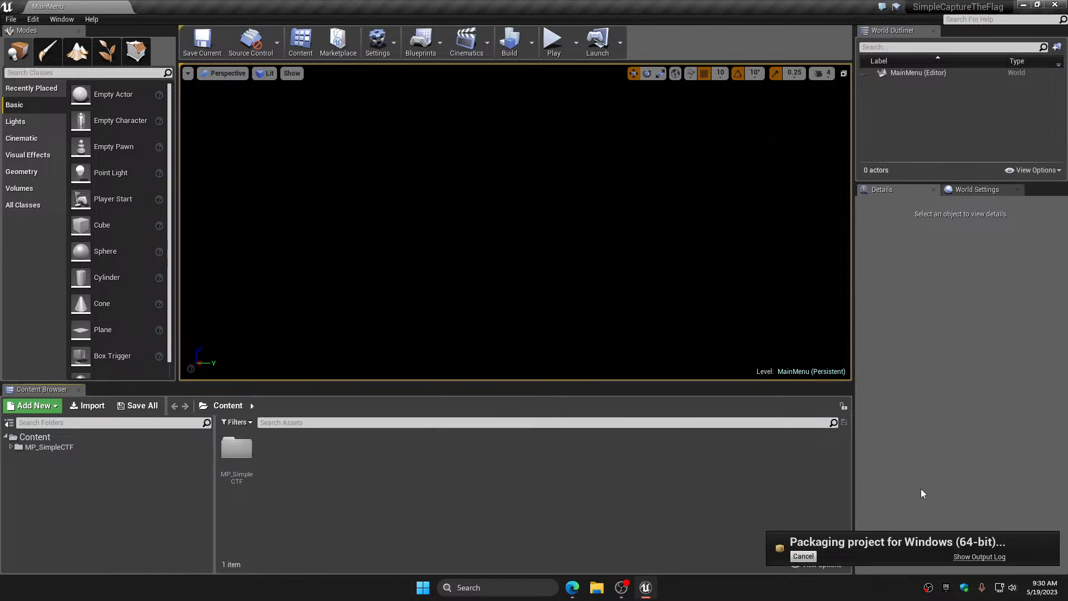
Follow the packaging progress in the output log, and close Unreal Editor and the Epic Games Launcher
{"action": "left_click", "coordinate": [980, 556]}
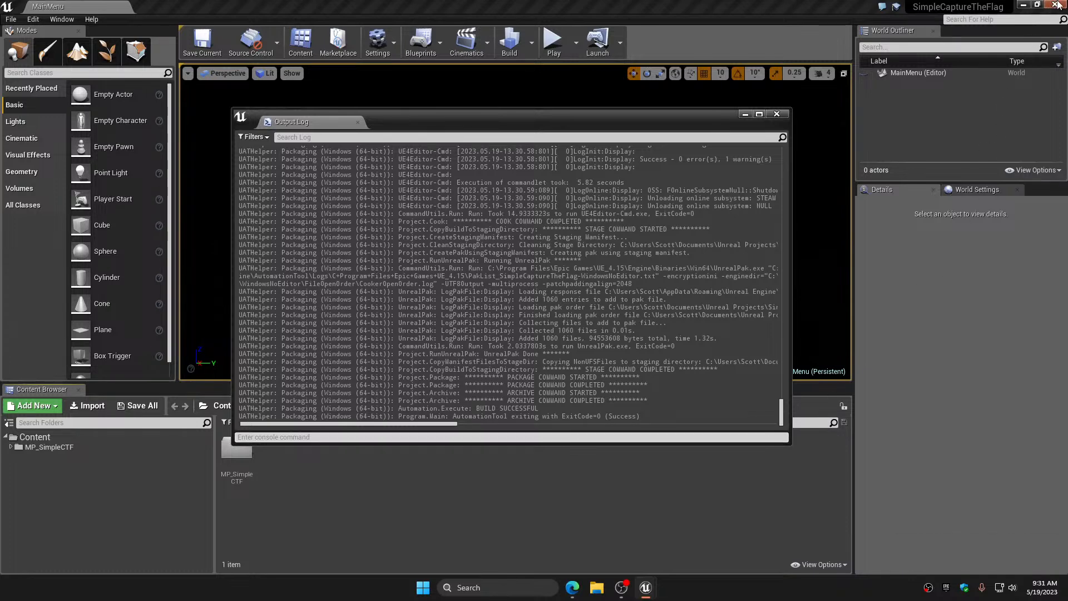
{"action": "left_click", "coordinate": [1057, 5]}
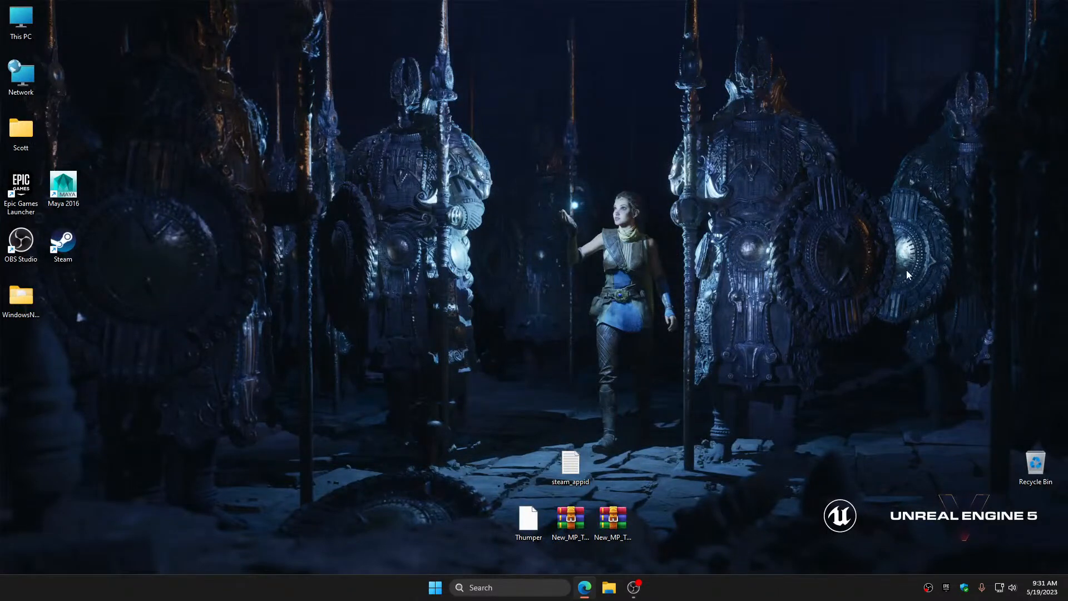
{"action": "double_click", "coordinate": [21, 187]}
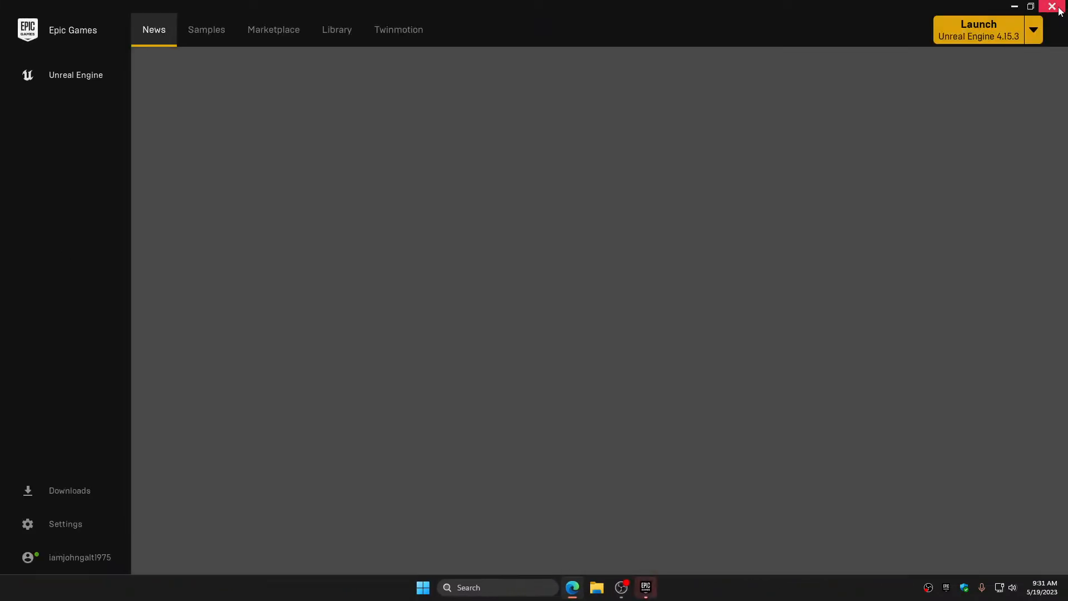
{"action": "left_click", "coordinate": [1052, 6]}
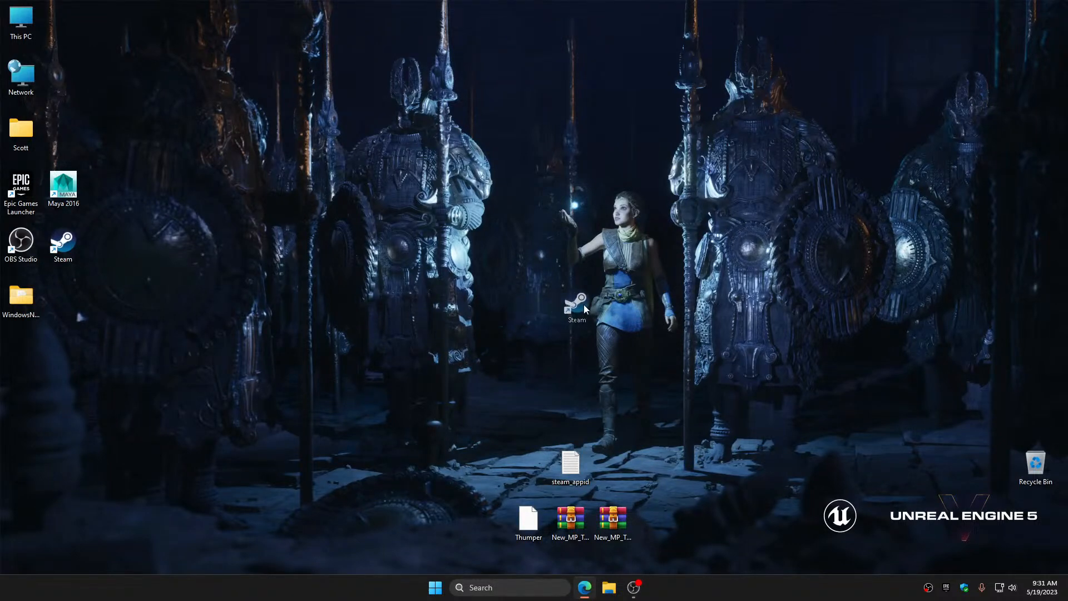
Move the packaged WindowsNoEditor folder near steam_appid on the desktop, and keep the Steam shortcut beside OBS Studio
{"action": "left_click_drag", "start_coordinate": [581, 326], "coordinate": [581, 326]}
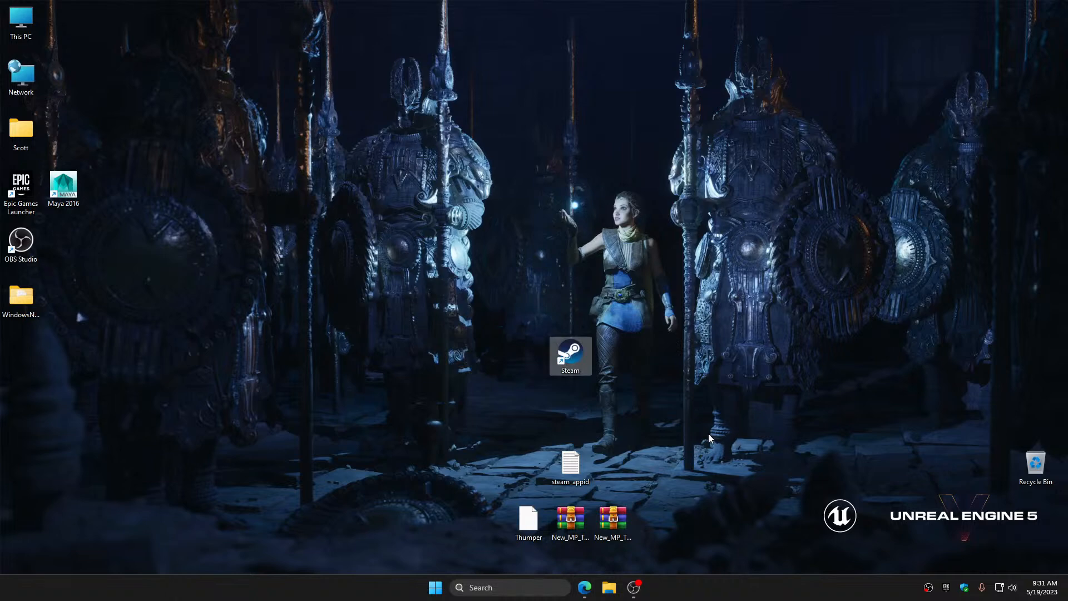
{"action": "left_click", "coordinate": [574, 469]}
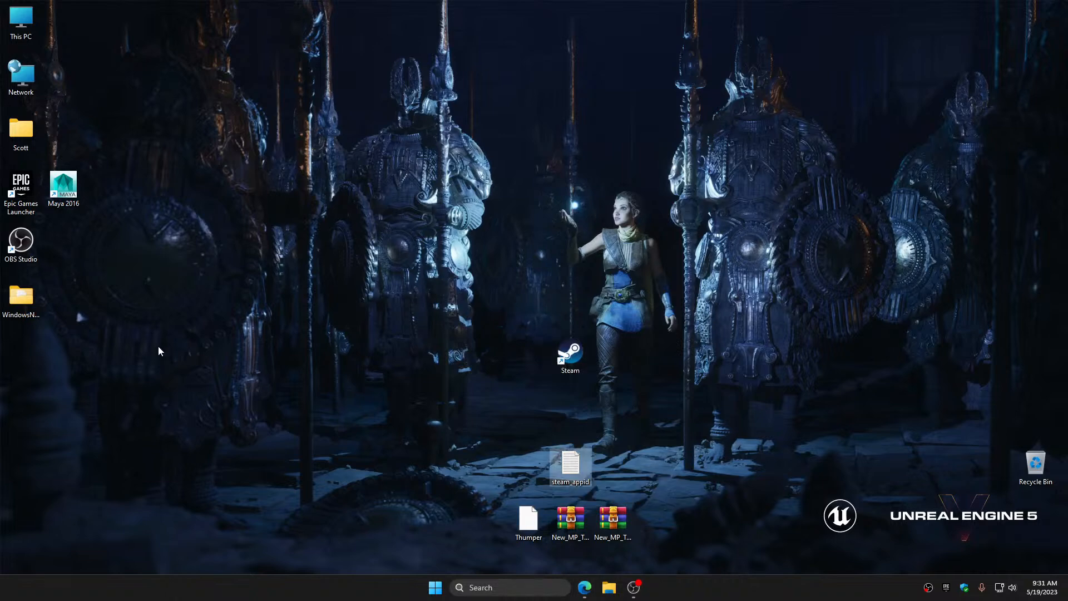
{"action": "left_click_drag", "start_coordinate": [20, 298], "coordinate": [516, 400]}
{"action": "left_click_drag", "start_coordinate": [570, 354], "coordinate": [30, 295]}
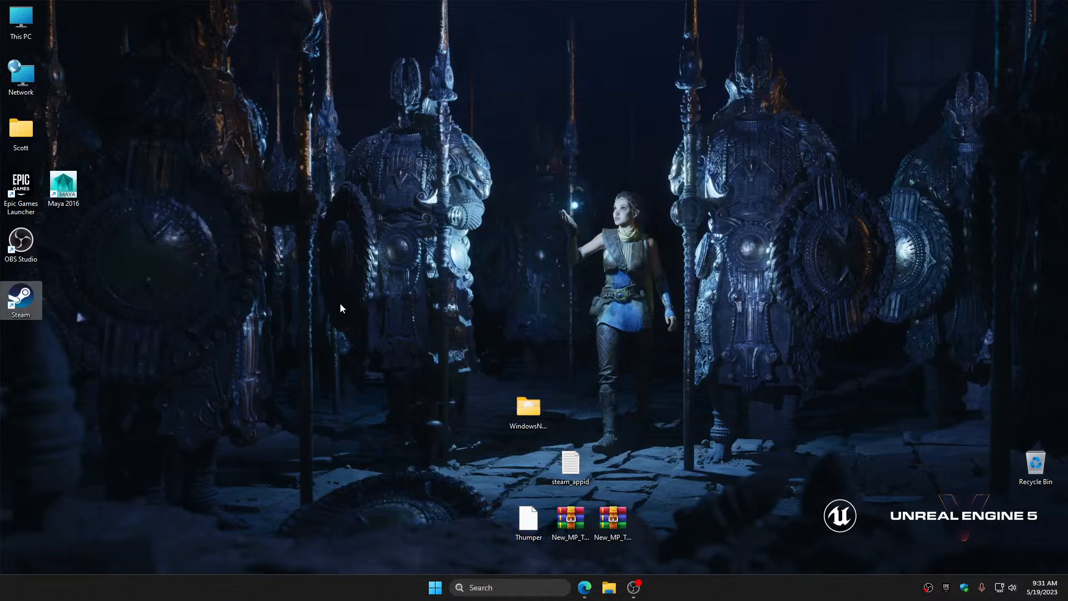
{"action": "left_click_drag", "start_coordinate": [77, 256], "coordinate": [78, 254]}
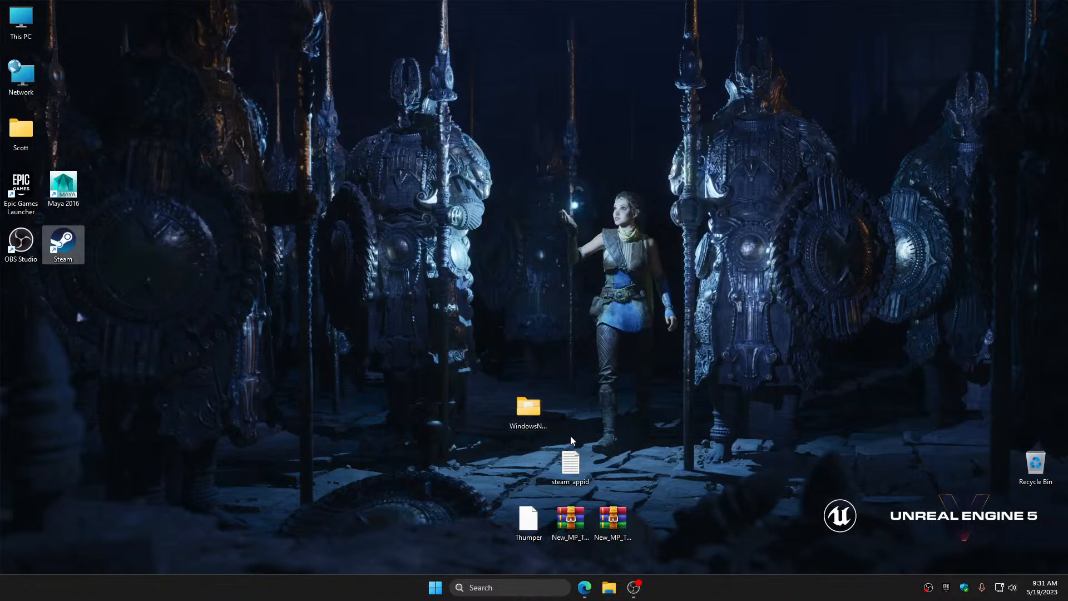
Copy the desktop's steam_appid file into WindowsNoEditor > SimpleCaptureTheFlag > Binaries > Win64 and close the folder window
{"action": "left_click", "coordinate": [575, 461]}
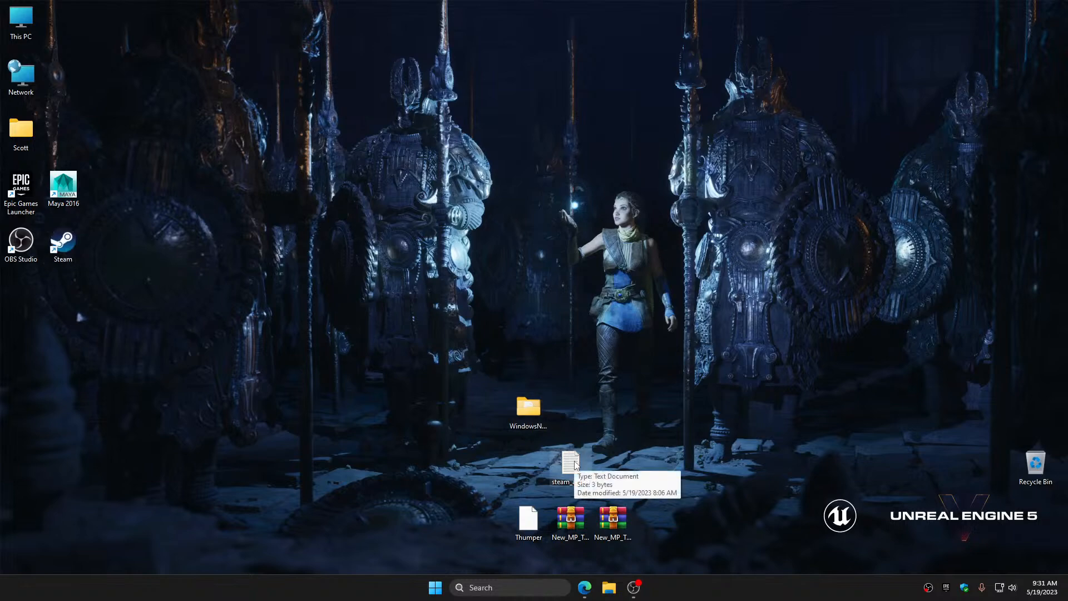
{"action": "right_click", "coordinate": [575, 464]}
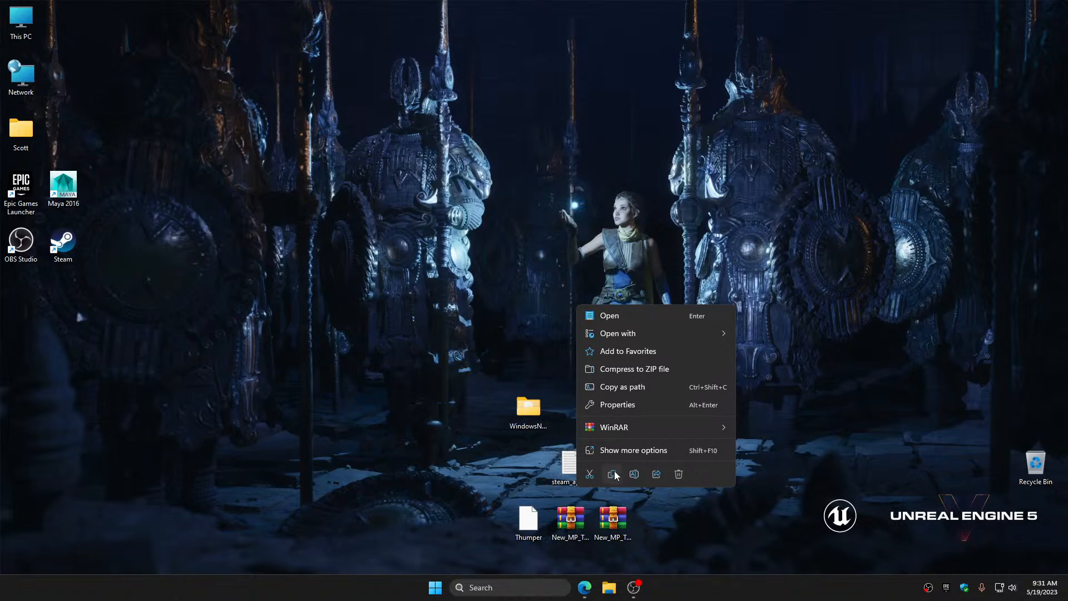
{"action": "left_click", "coordinate": [613, 473]}
{"action": "double_click", "coordinate": [528, 412]}
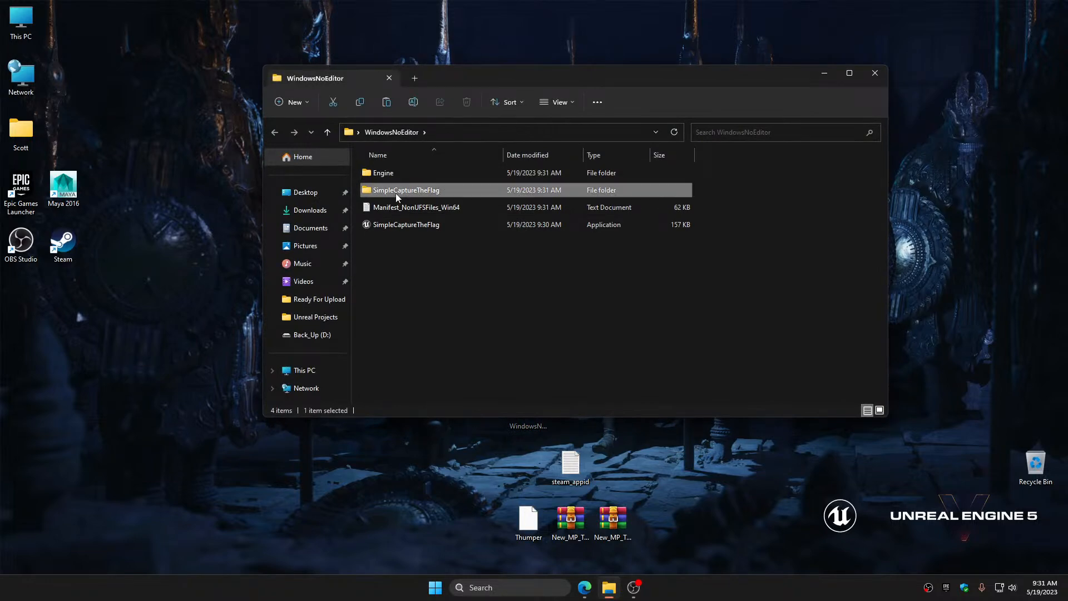
{"action": "double_click", "coordinate": [396, 192]}
{"action": "double_click", "coordinate": [389, 174]}
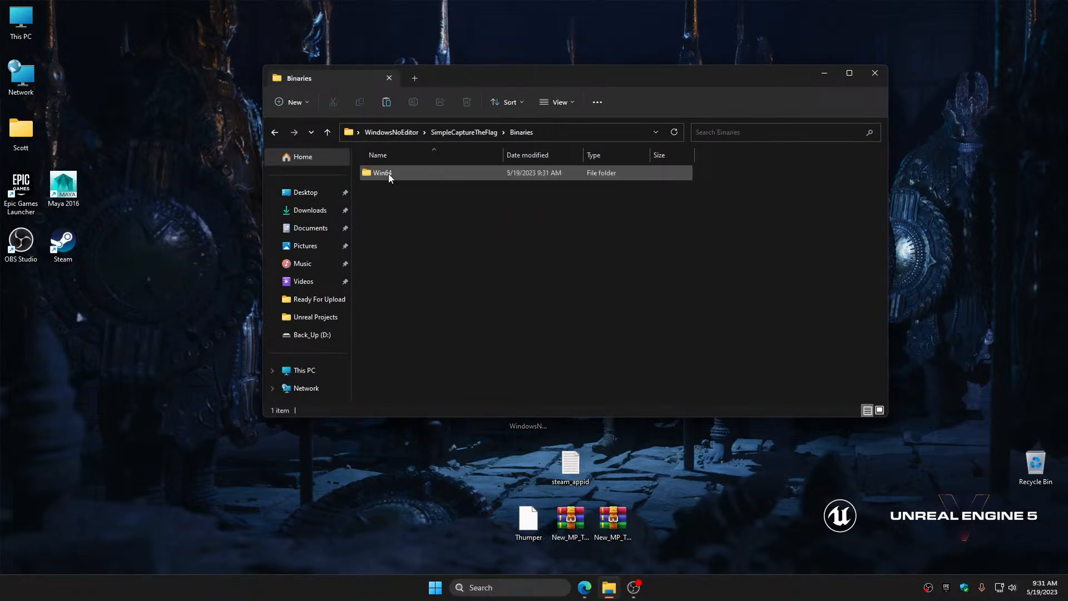
{"action": "double_click", "coordinate": [388, 173]}
{"action": "right_click", "coordinate": [413, 246]}
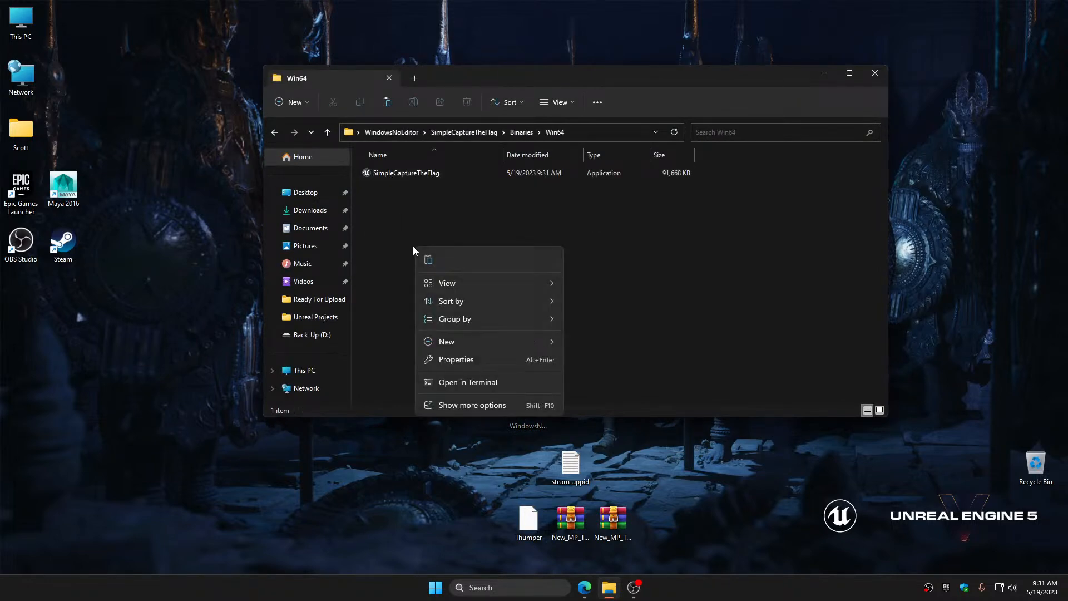
{"action": "left_click", "coordinate": [435, 266]}
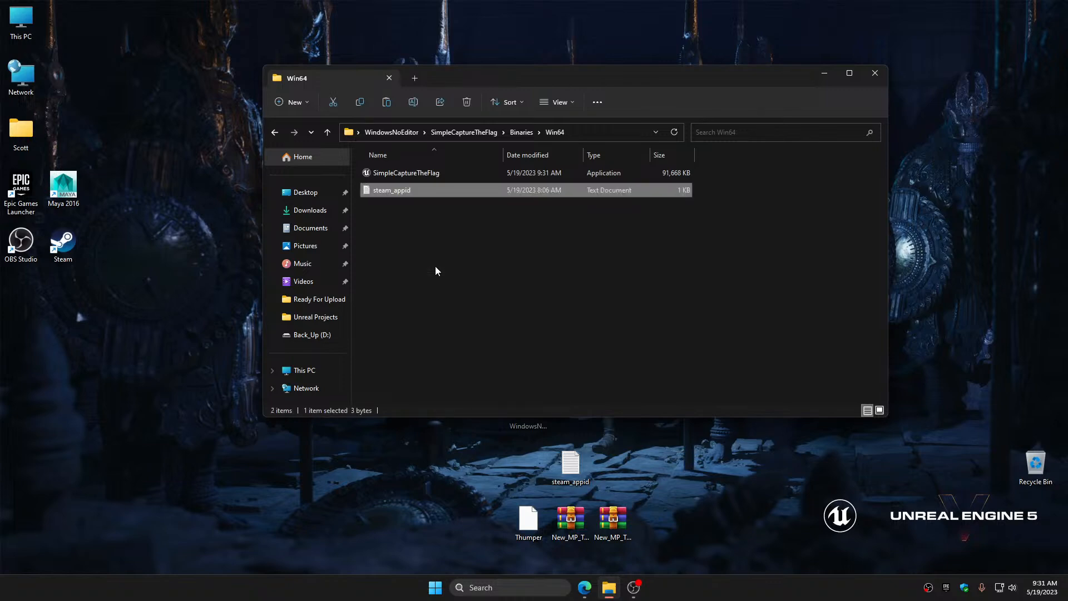
{"action": "left_click", "coordinate": [876, 74]}
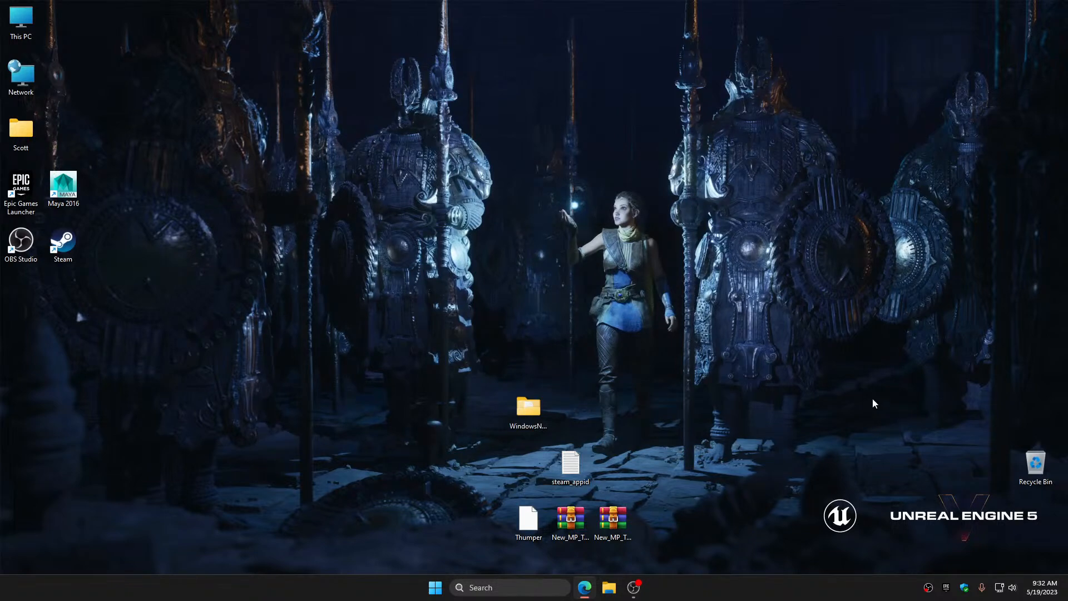
Place the WindowsNoEditor folder directly above steam_appid, open it, and run the packaged SimpleCaptureTheFlag application
{"action": "left_click_drag", "start_coordinate": [538, 419], "coordinate": [570, 402]}
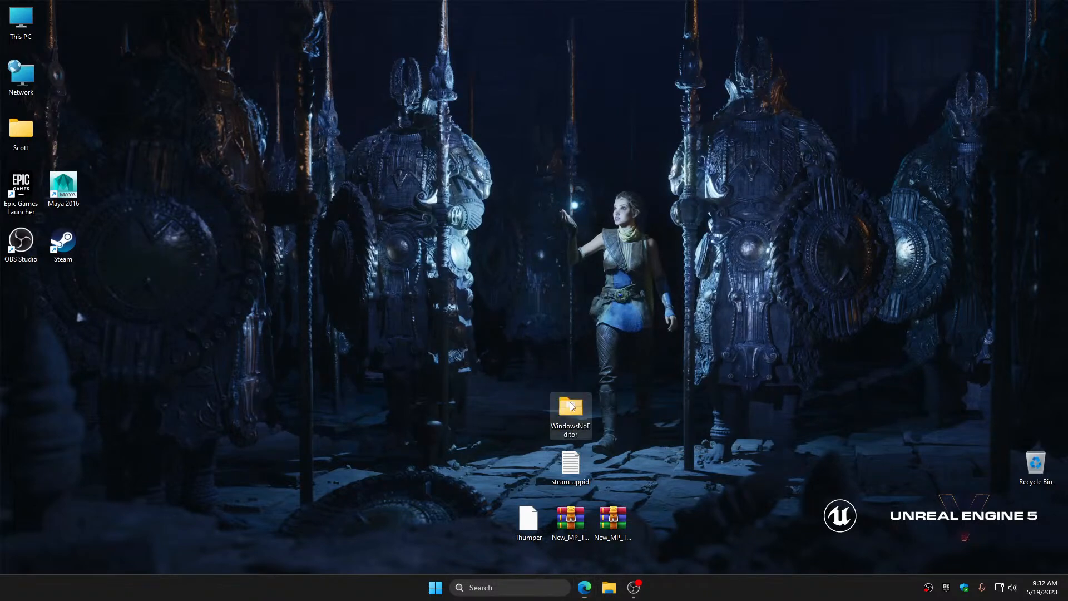
{"action": "double_click", "coordinate": [571, 410]}
{"action": "left_click", "coordinate": [411, 227]}
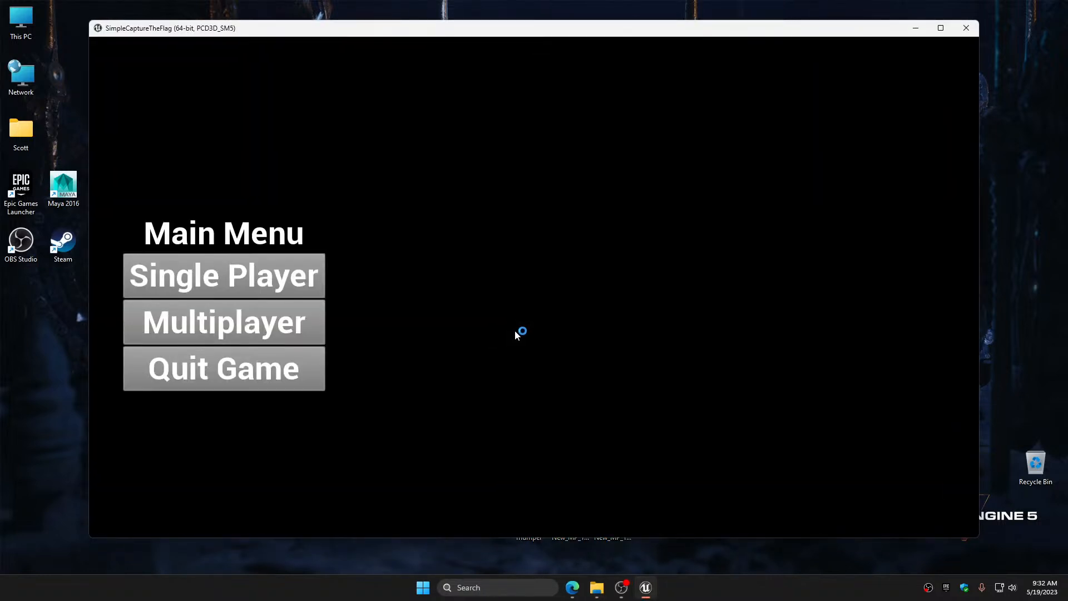
Host a multiplayer game on MP_TestMap_001 with 2 max players and a 5m match time, and close the game
{"action": "left_click", "coordinate": [260, 325]}
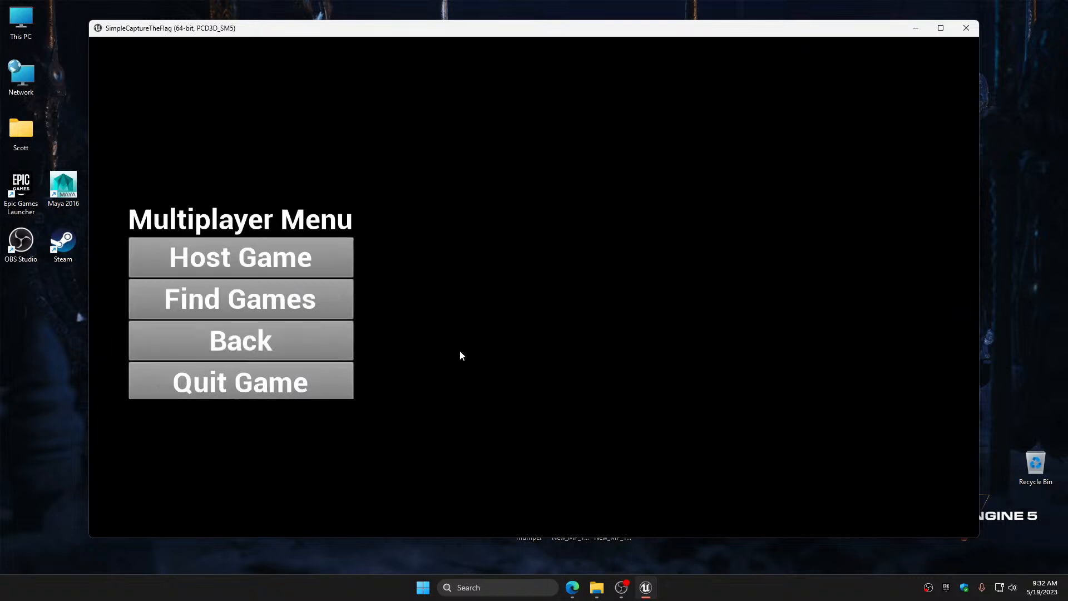
{"action": "left_click", "coordinate": [282, 264]}
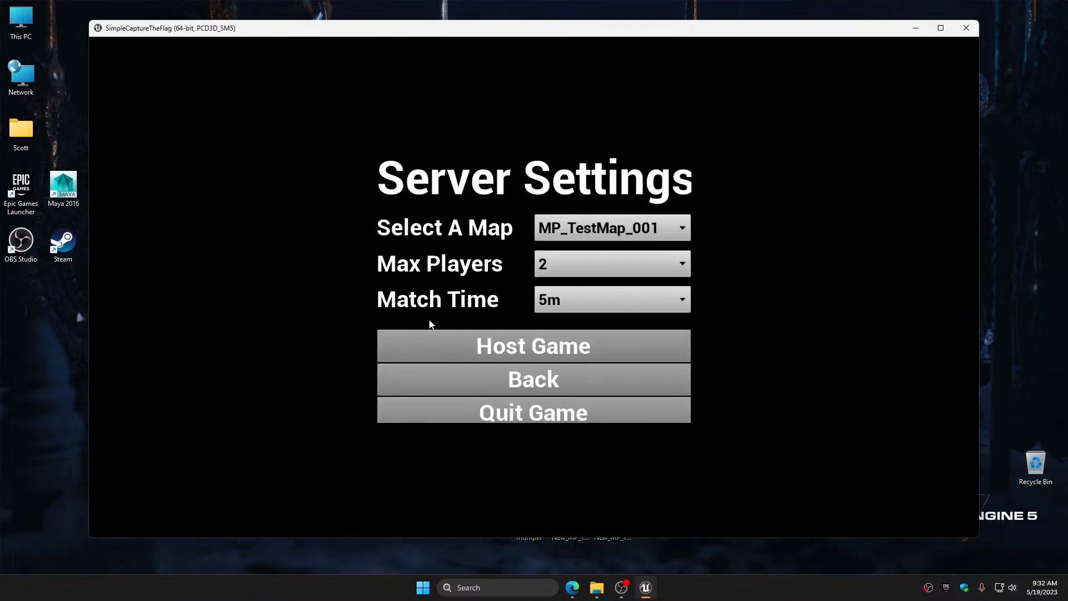
{"action": "left_click", "coordinate": [534, 350]}
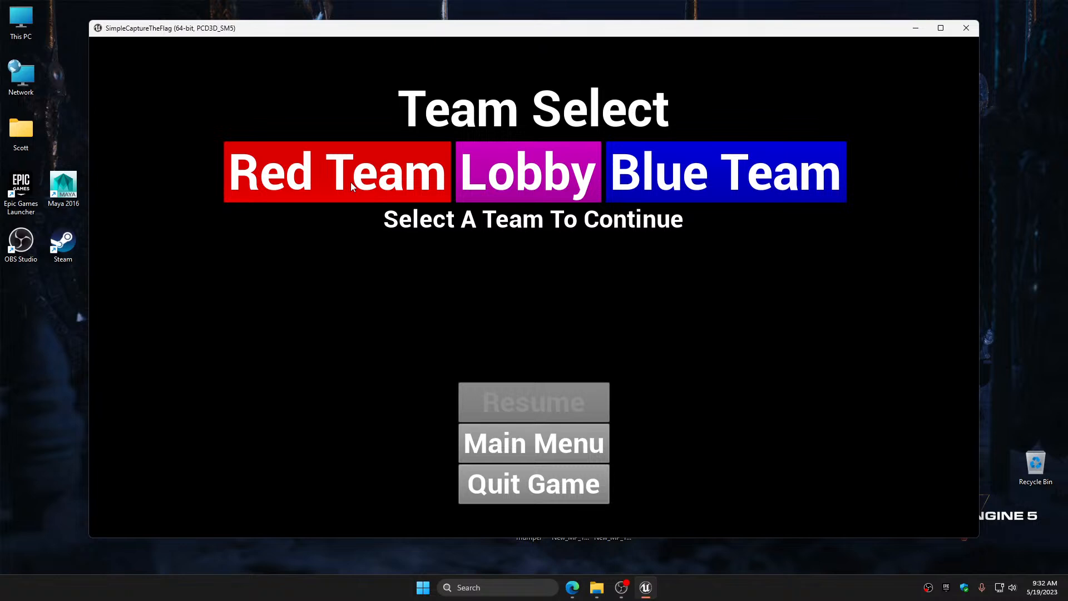
{"action": "left_click", "coordinate": [967, 28]}
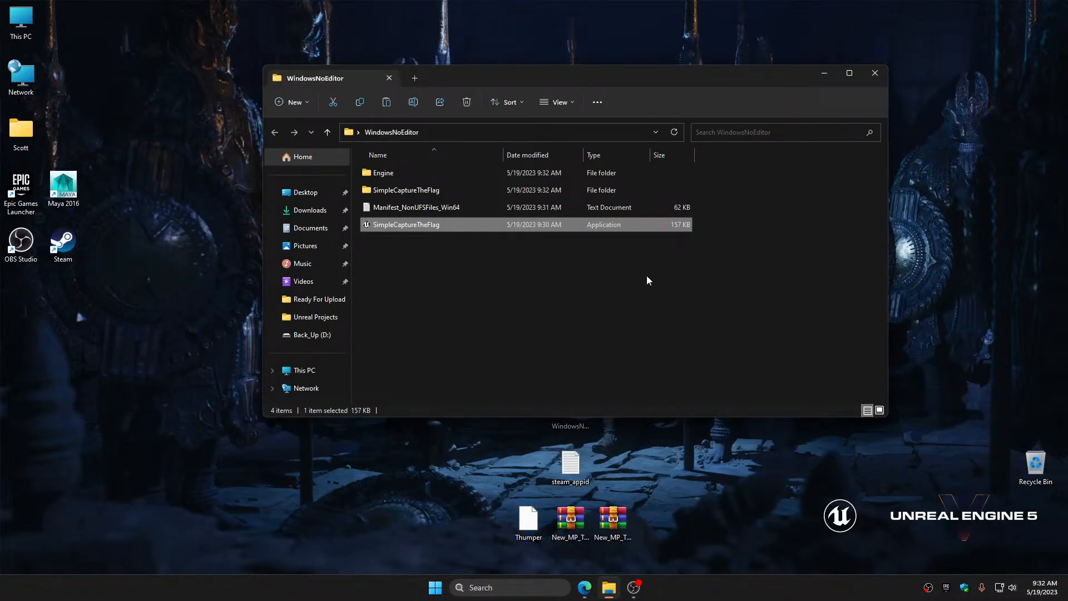
{"action": "left_click", "coordinate": [512, 315]}
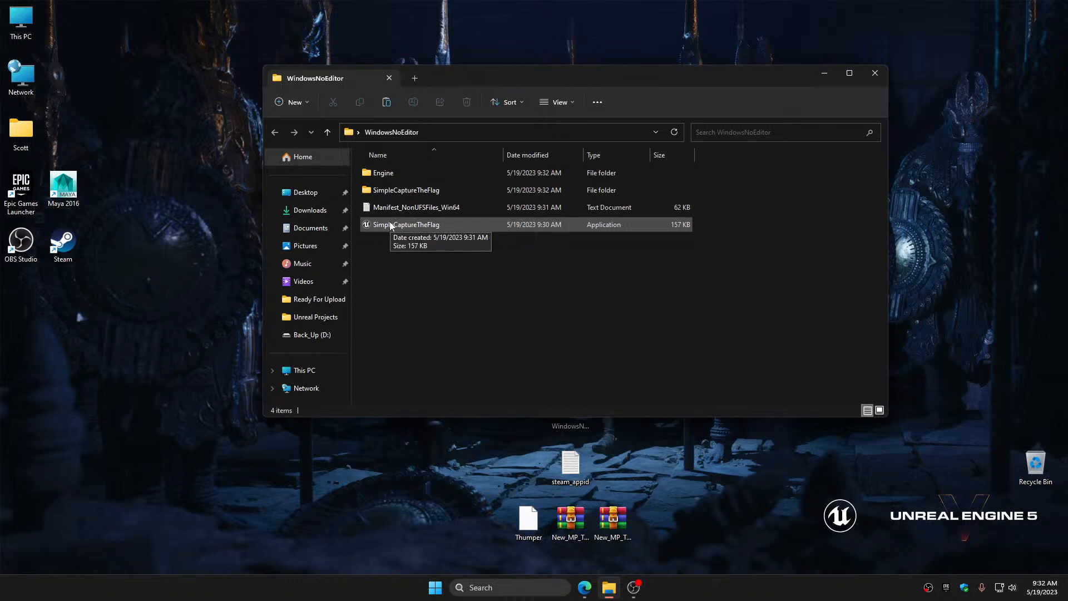
{"action": "double_click", "coordinate": [390, 224]}
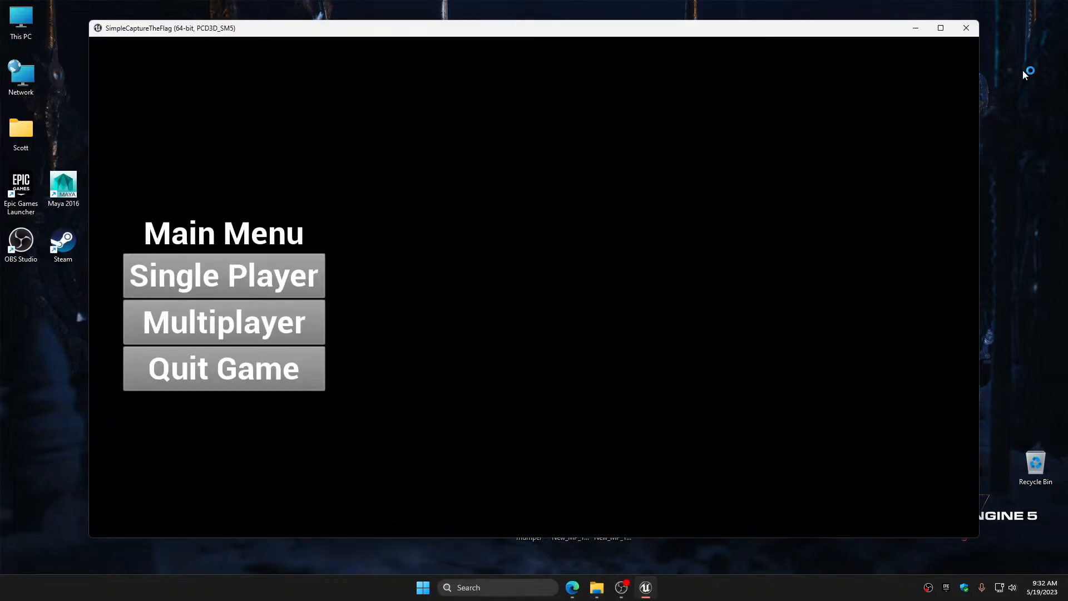
{"action": "left_click", "coordinate": [967, 29]}
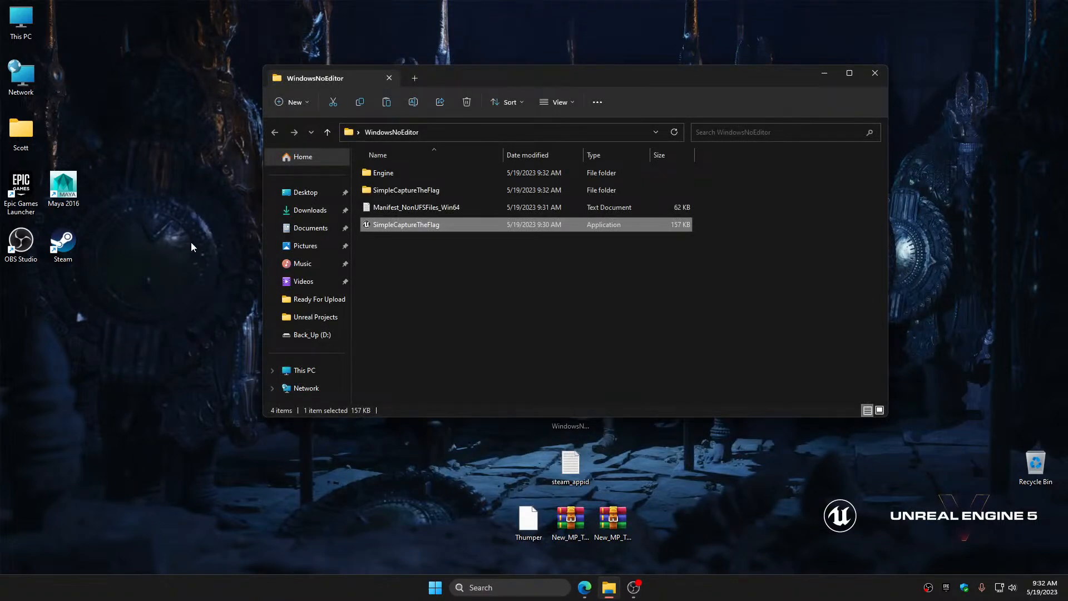
Start Steam, close its store window, and open and dismiss the Steam overlay in the relaunched SimpleCaptureTheFlag game
{"action": "left_click", "coordinate": [73, 243]}
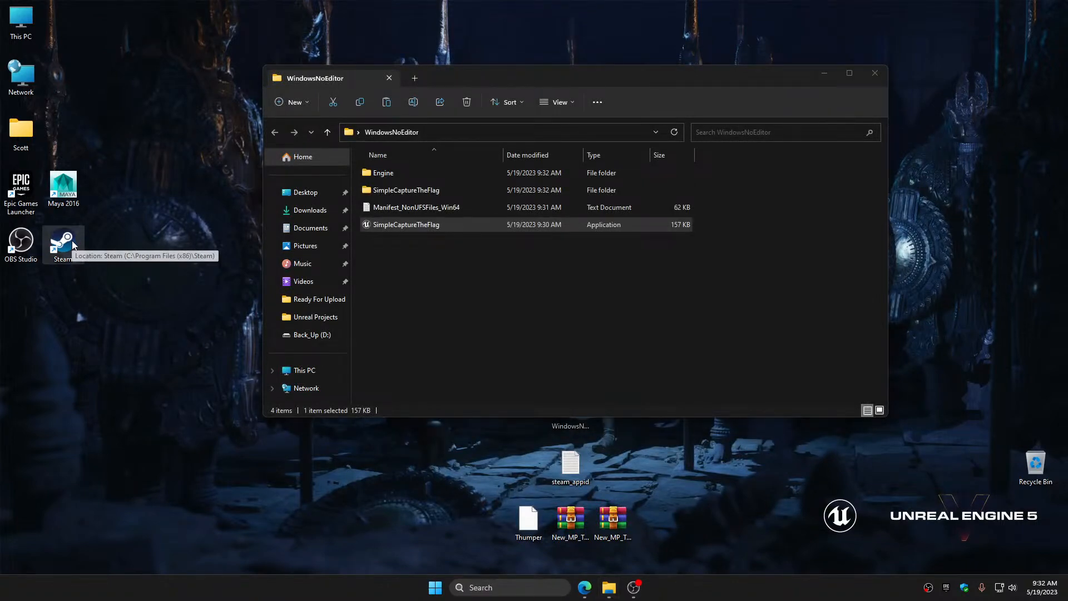
{"action": "double_click", "coordinate": [73, 245]}
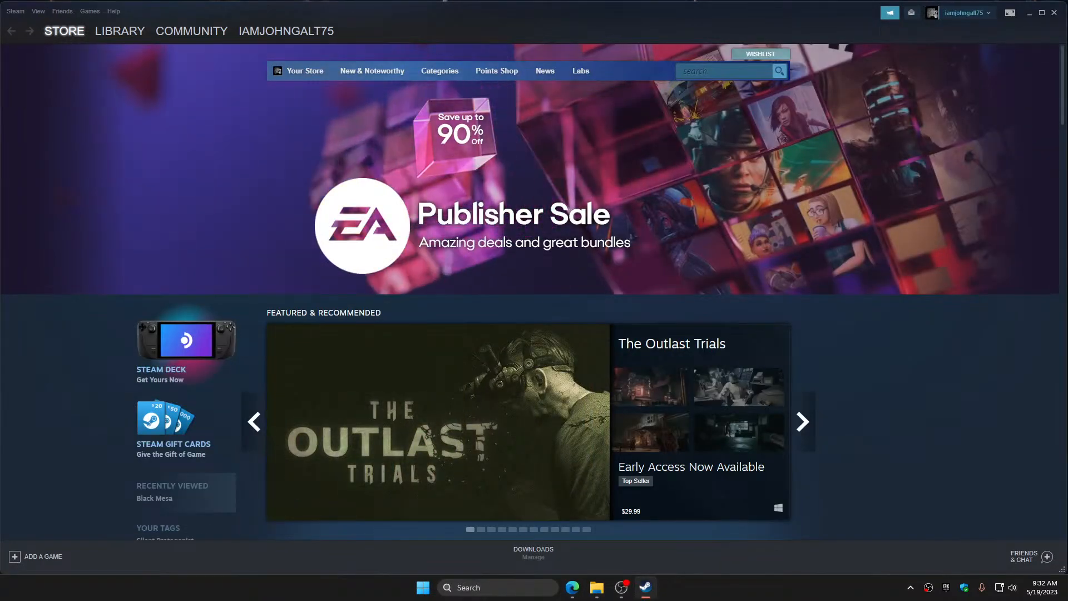
{"action": "left_click", "coordinate": [1055, 12]}
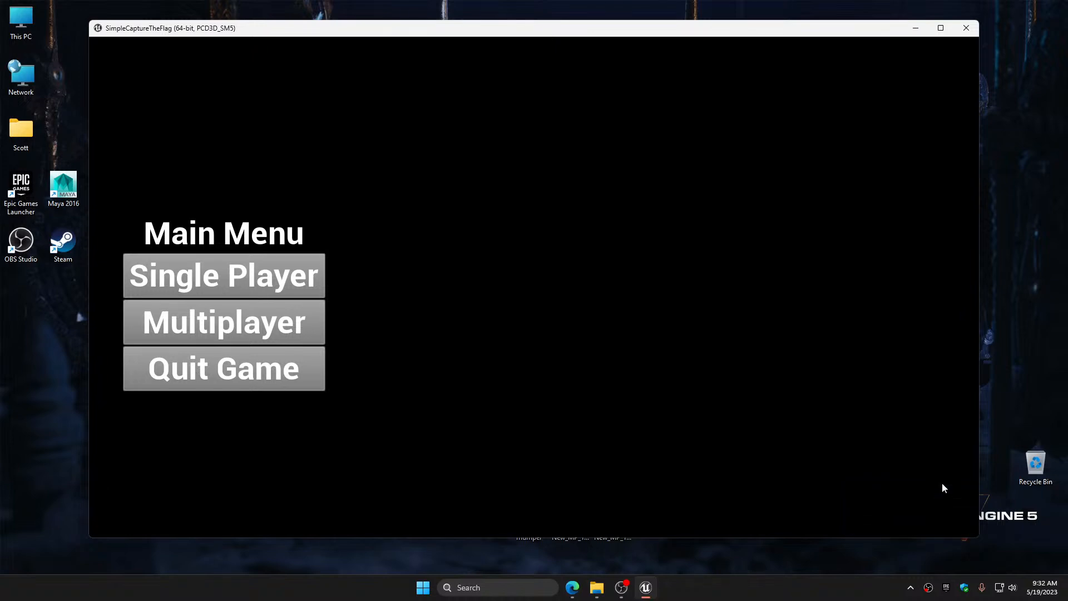
{"action": "key", "text": "shift+Tab"}
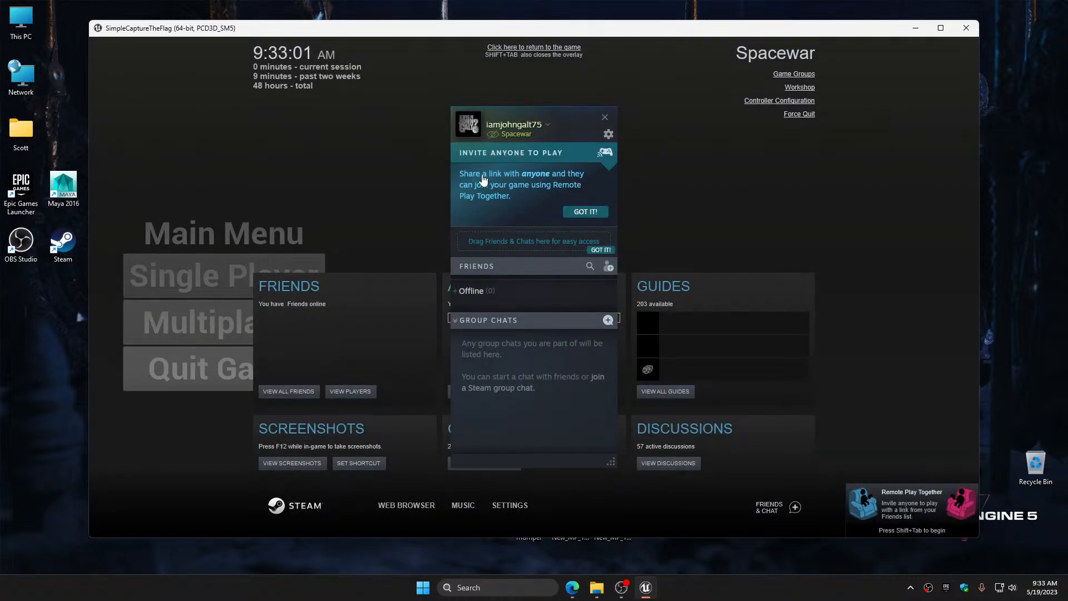
{"action": "key", "text": "shift+Tab"}
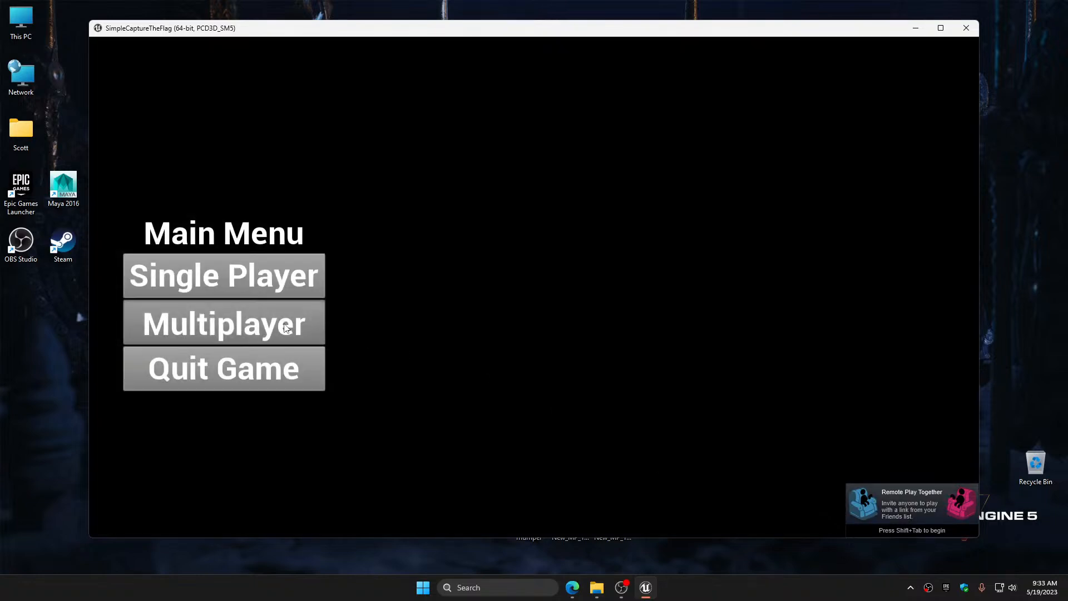
Host a multiplayer game on MP_TestMap_001 with 2 max players and a 5m match time, and join the Red Team
{"action": "left_click", "coordinate": [179, 322]}
{"action": "left_click", "coordinate": [278, 261]}
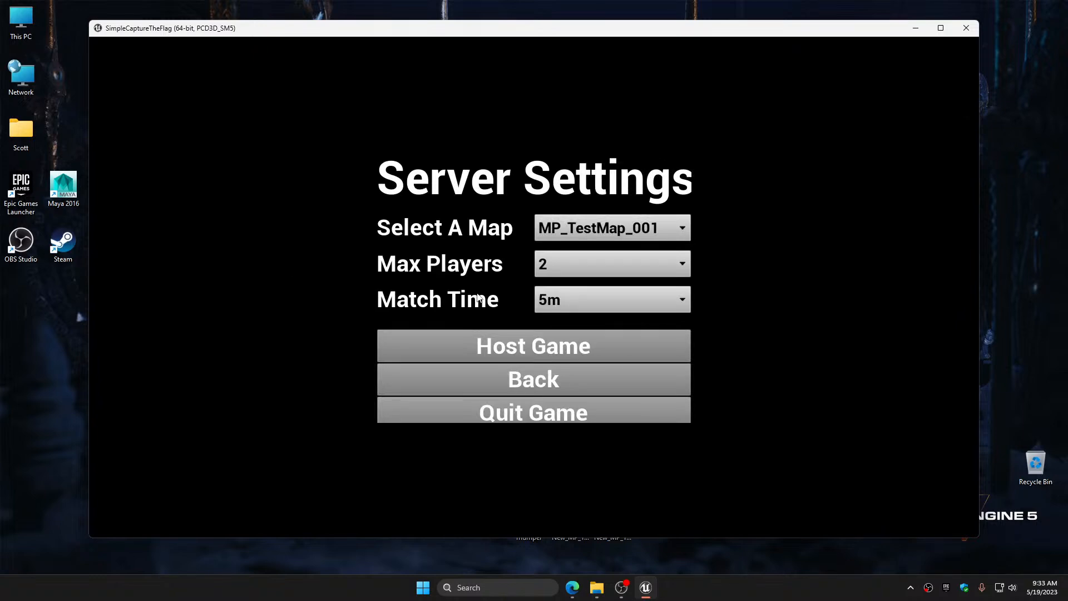
{"action": "left_click", "coordinate": [539, 350]}
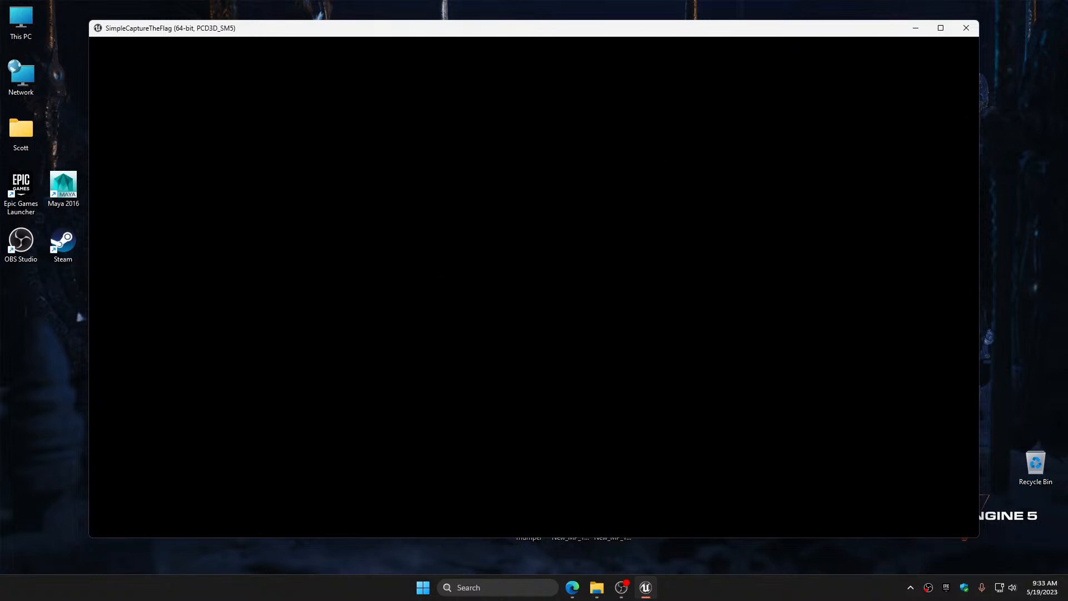
{"action": "left_click", "coordinate": [378, 190]}
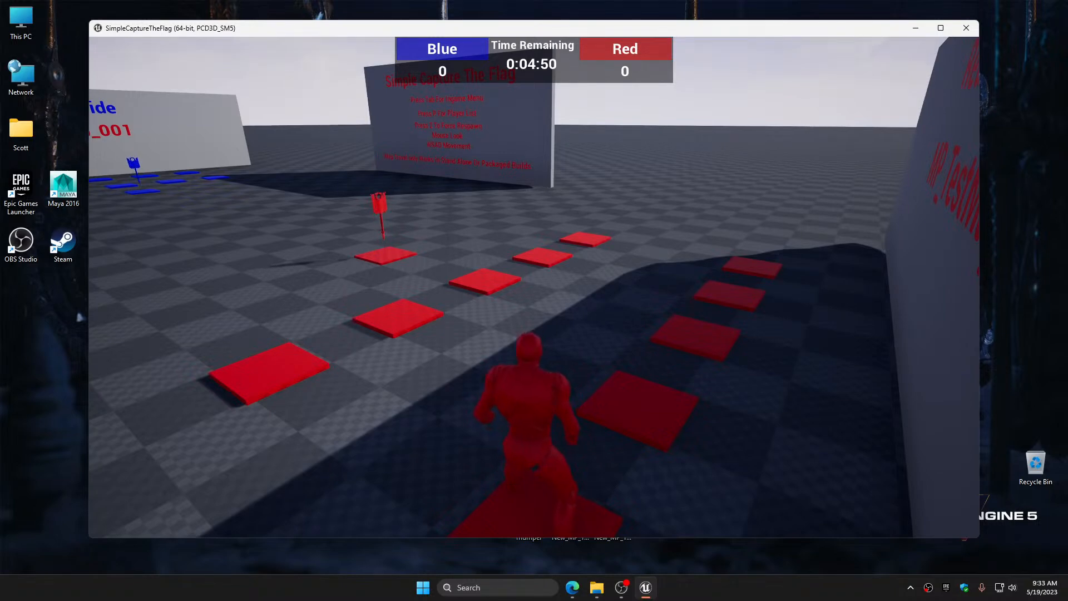
View the match's player list and in-game menu, and run the character past the Lobby Area wall of MP_TestMap_001
{"action": "key", "text": "p"}
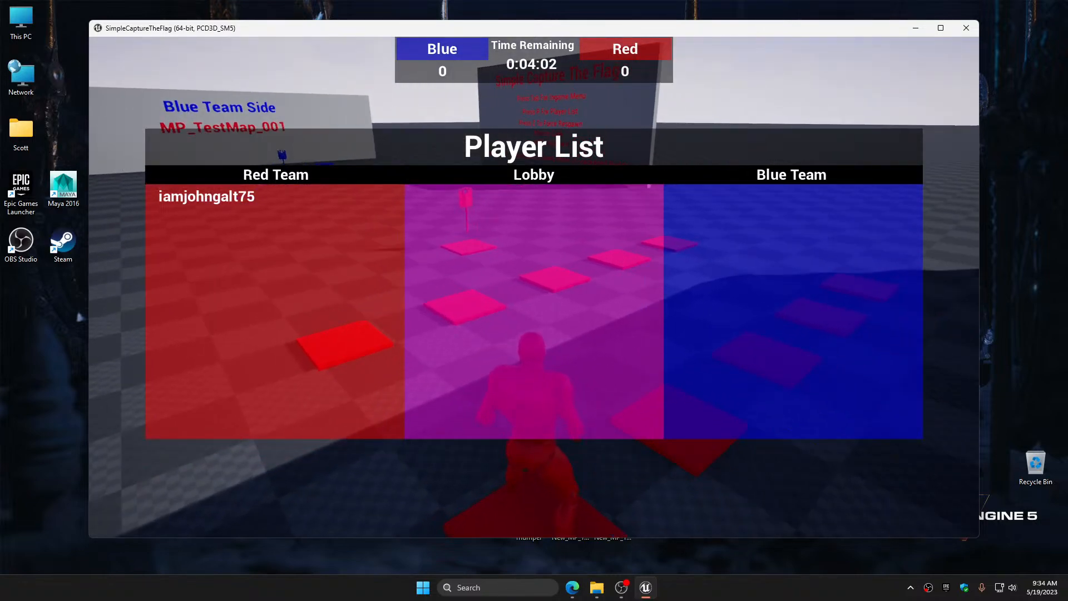
{"action": "key", "text": "Tab"}
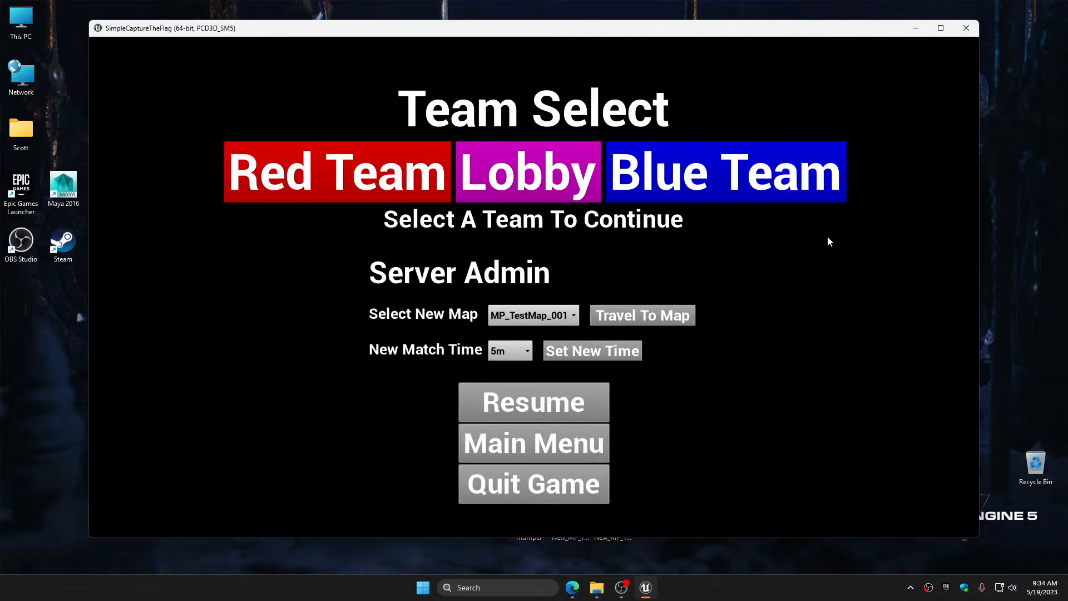
{"action": "key", "text": "Tab"}
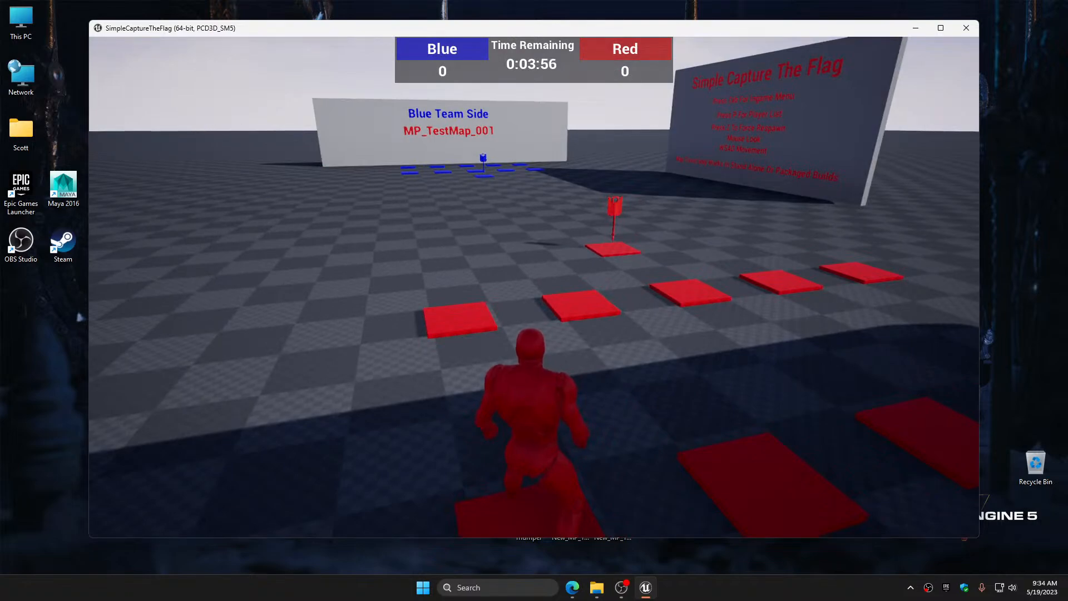
{"action": "key", "text": "w"}
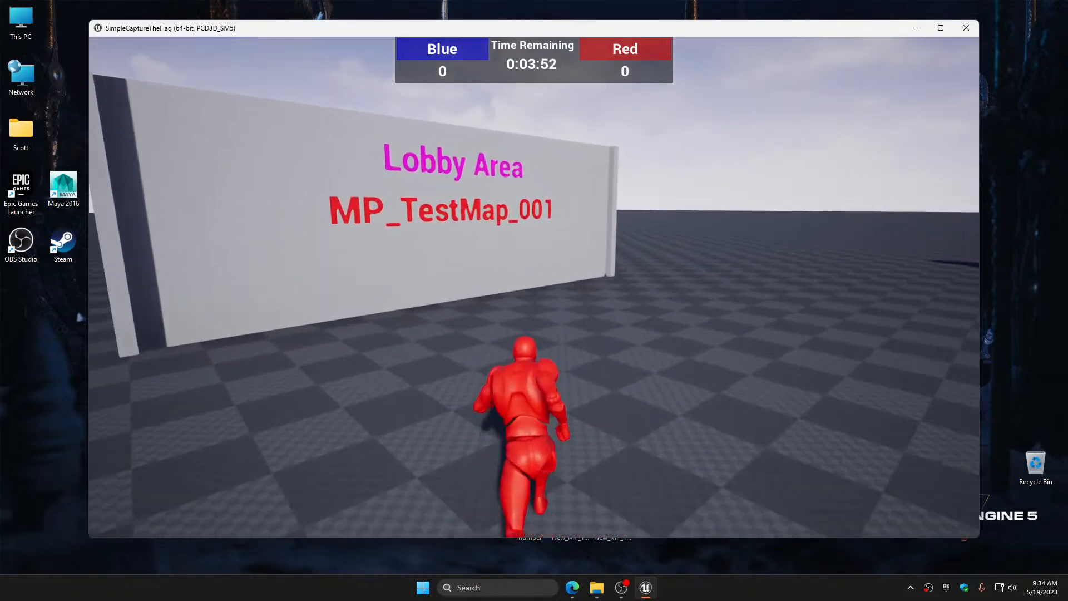
{"action": "key", "text": "w"}
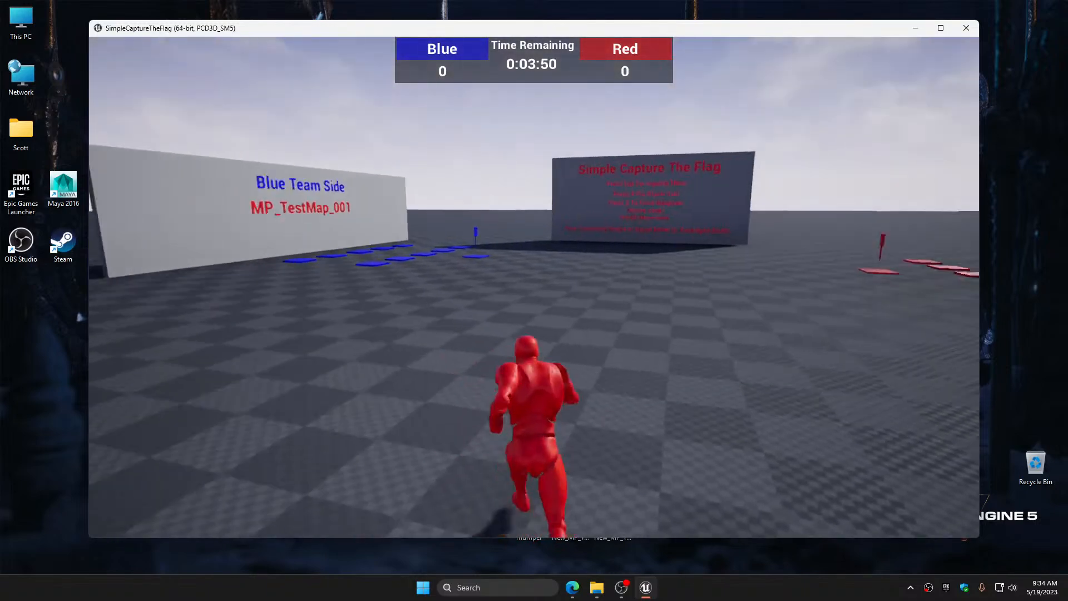
Travel the hosted session to MP_TestMap_002 through the server admin settings and join the Red Team there
{"action": "key", "text": "Escape"}
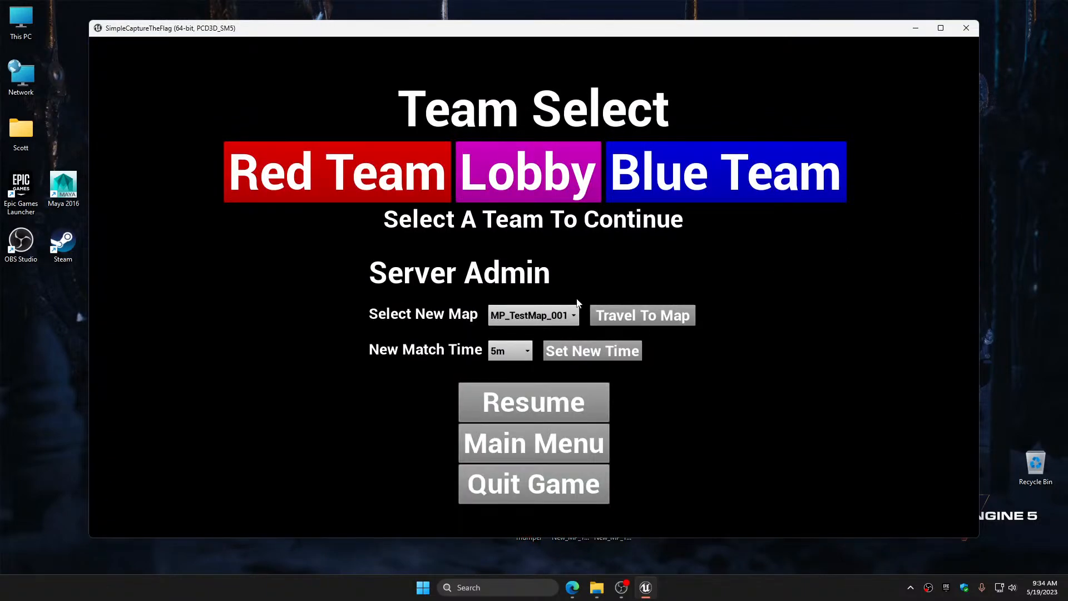
{"action": "left_click", "coordinate": [566, 315]}
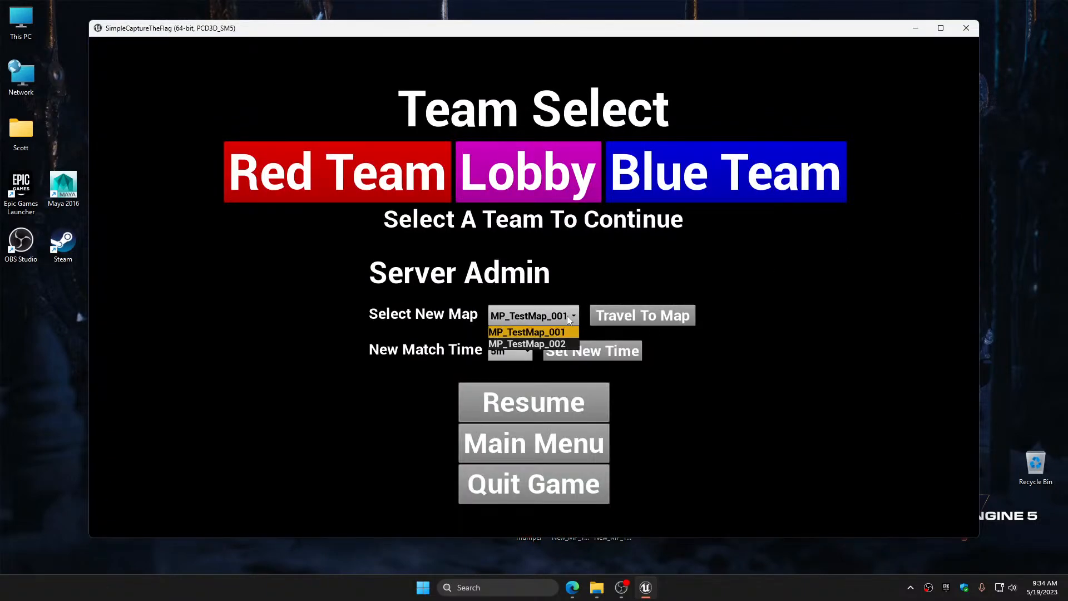
{"action": "left_click", "coordinate": [541, 344]}
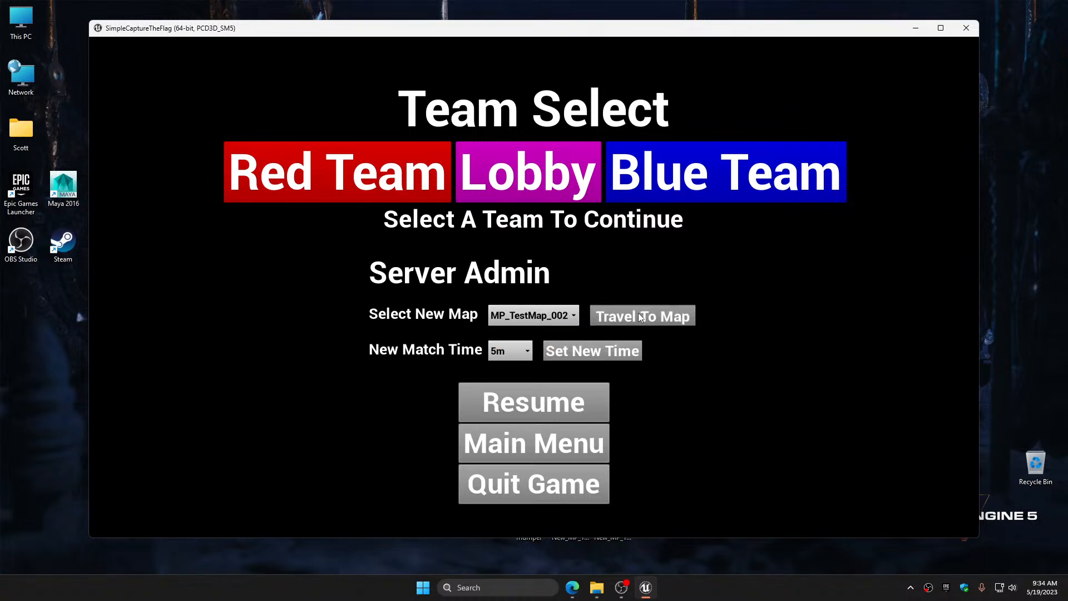
{"action": "left_click", "coordinate": [639, 313]}
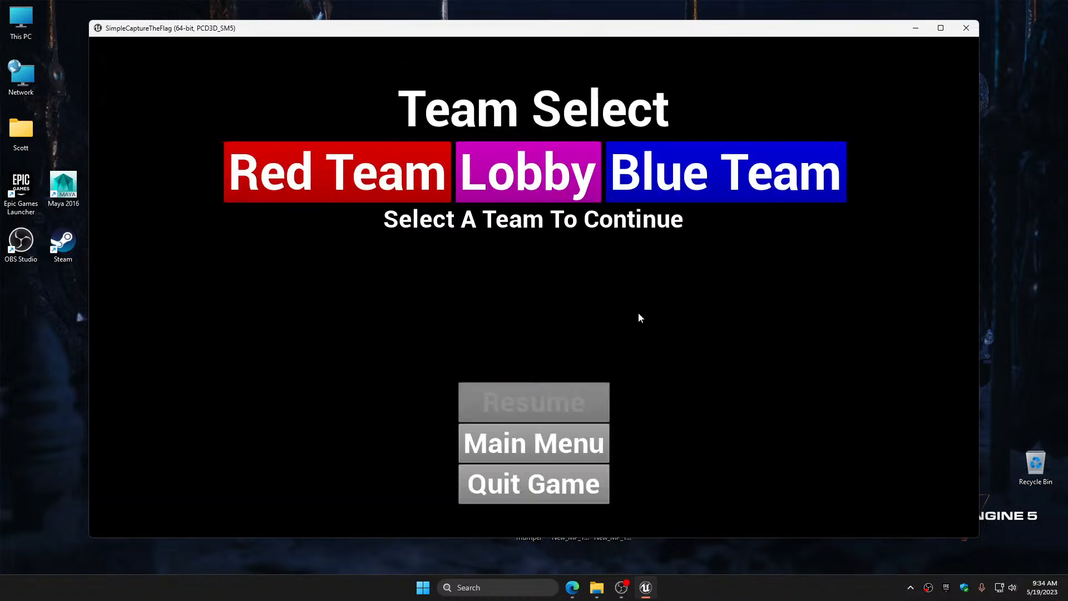
{"action": "left_click", "coordinate": [405, 180]}
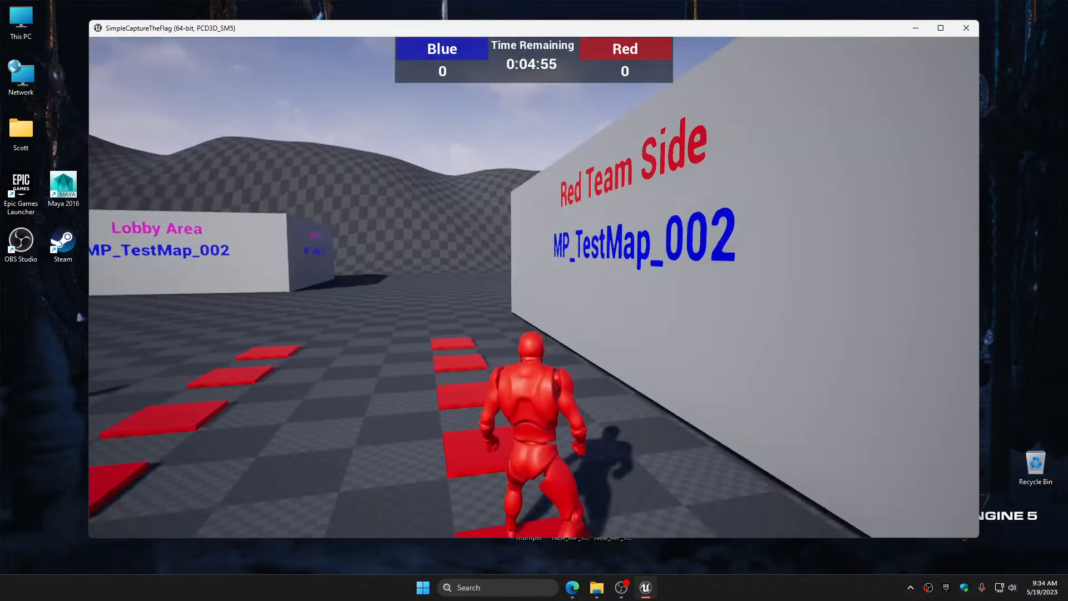
{"action": "key", "text": "w"}
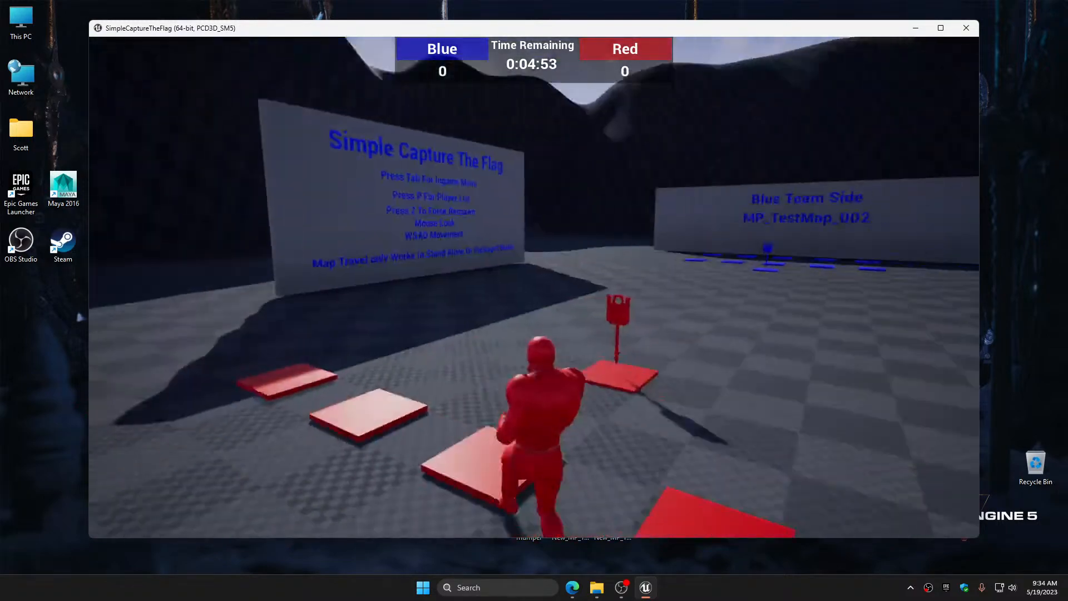
Travel the hosted session back to MP_TestMap_001 and rejoin the Red Team
{"action": "key", "text": "Tab"}
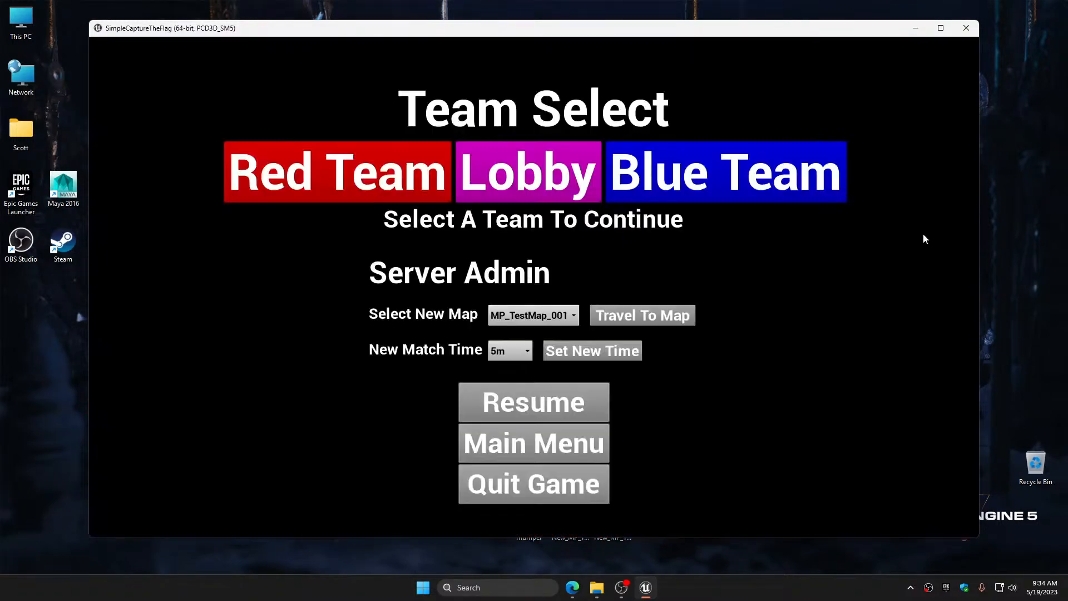
{"action": "left_click", "coordinate": [617, 312]}
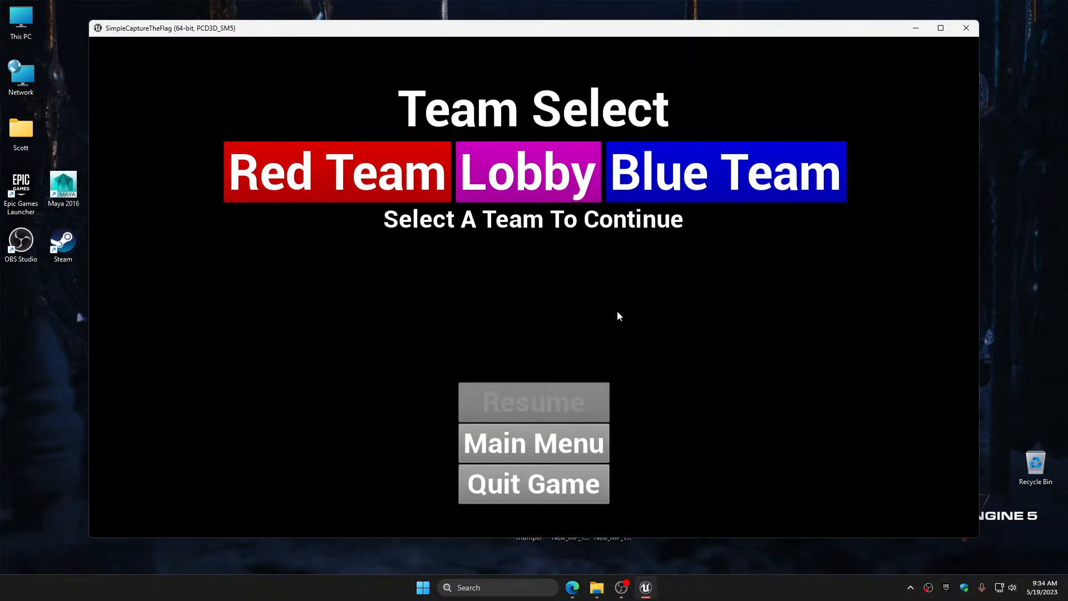
{"action": "left_click", "coordinate": [440, 181]}
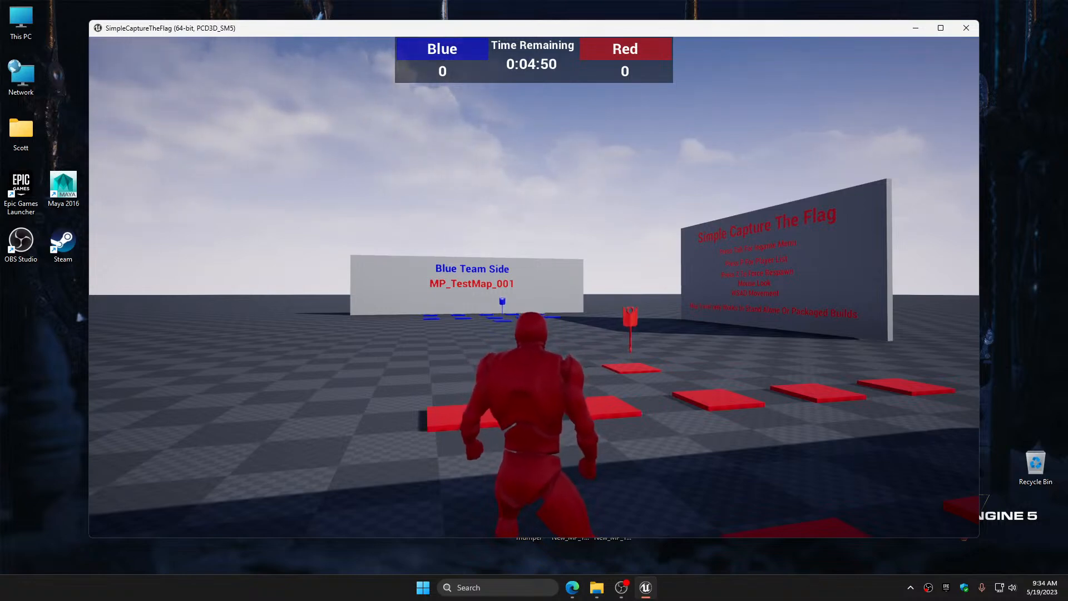
Run the character up to the Simple Capture The Flag instruction wall to read its controls, and return towards the Lobby Area
{"action": "key", "text": "w"}
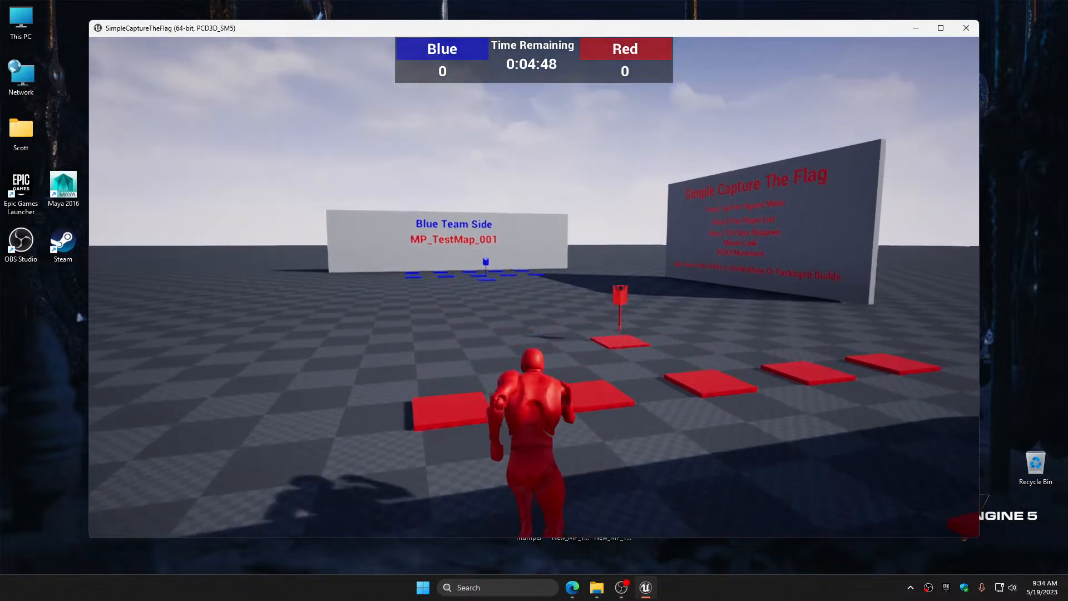
{"action": "key", "text": "w"}
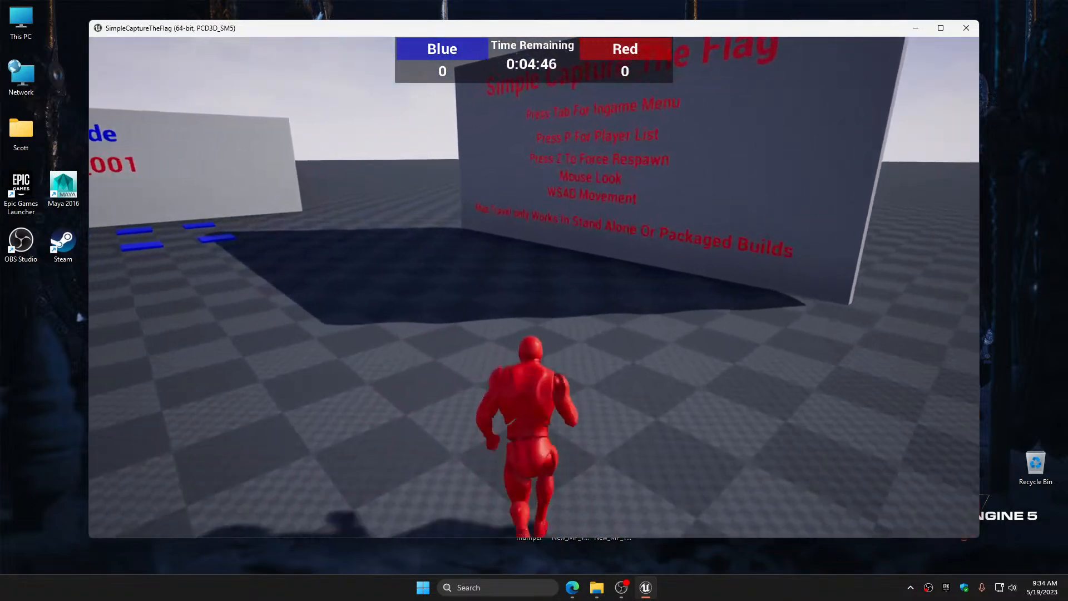
{"action": "key", "text": "w"}
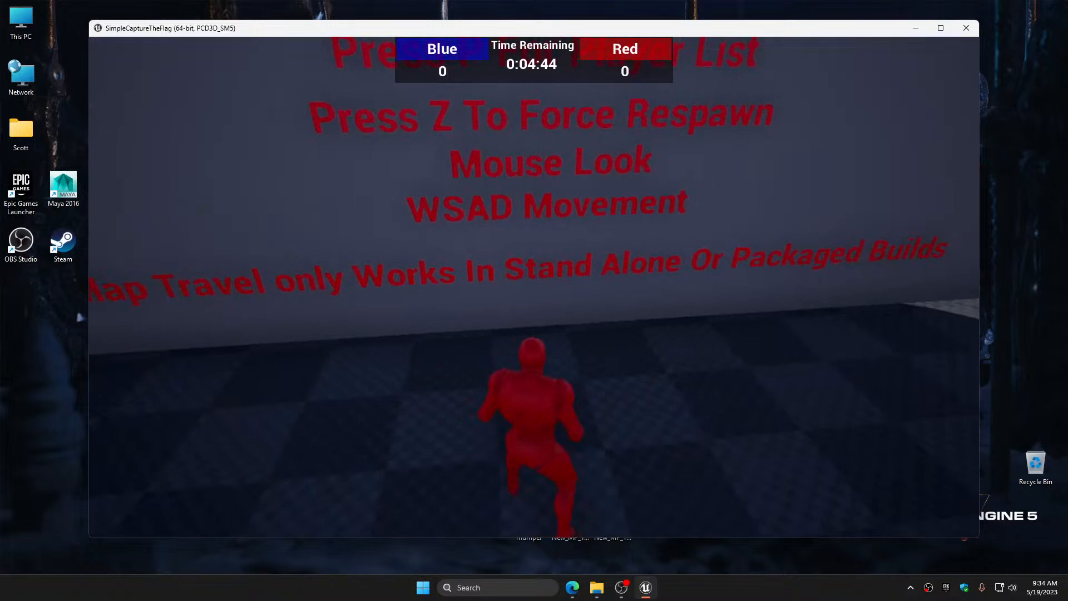
{"action": "key", "text": "w"}
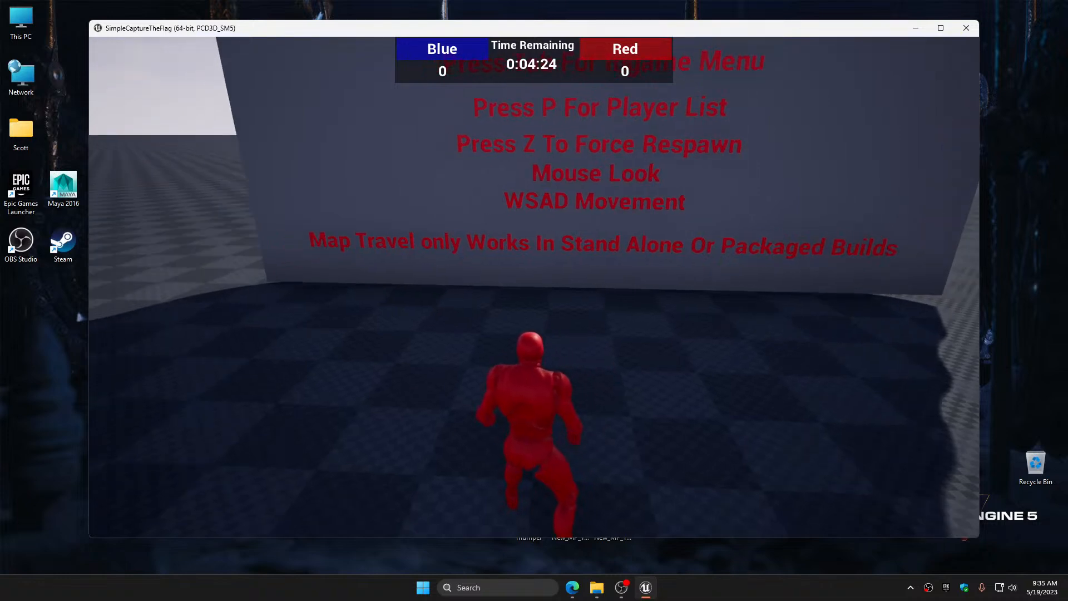
{"action": "key", "text": "w"}
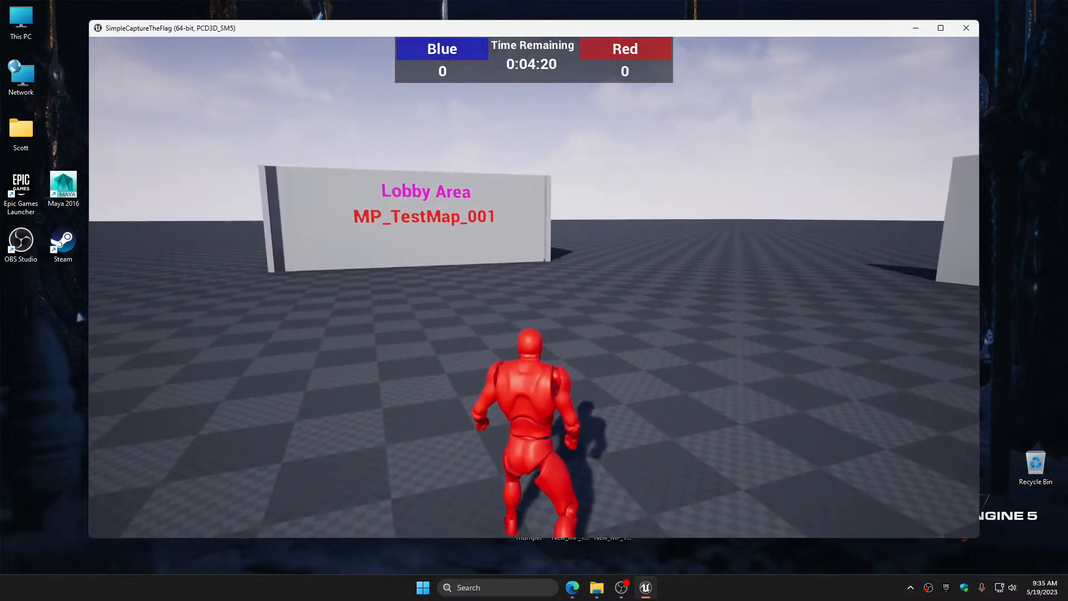
{"action": "key", "text": "w"}
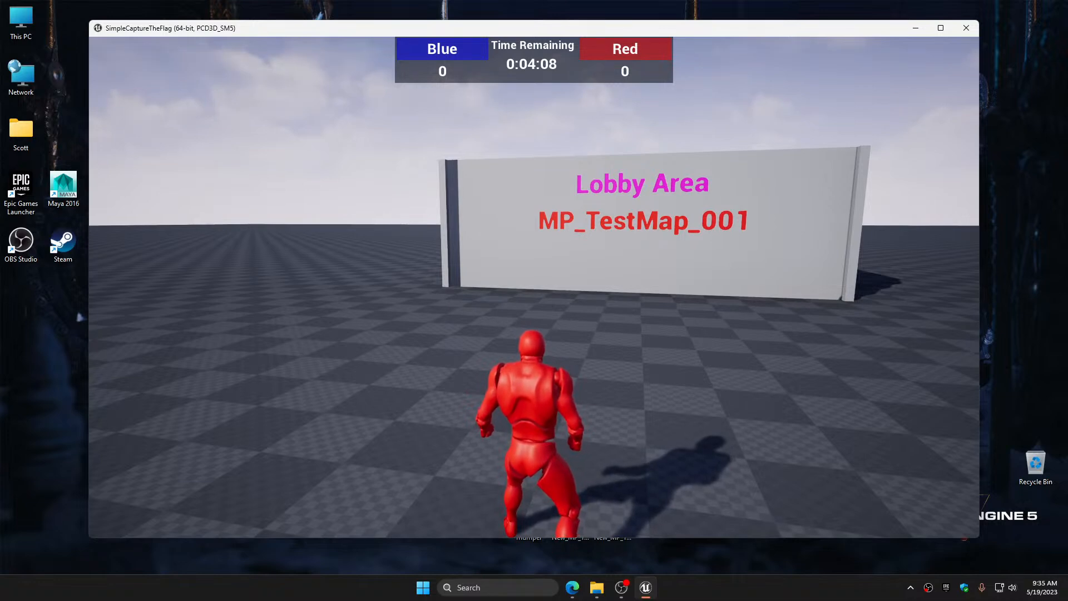
Resume the match from the in-game menu, view the player list, and reopen the in-game menu
{"action": "key", "text": "Escape"}
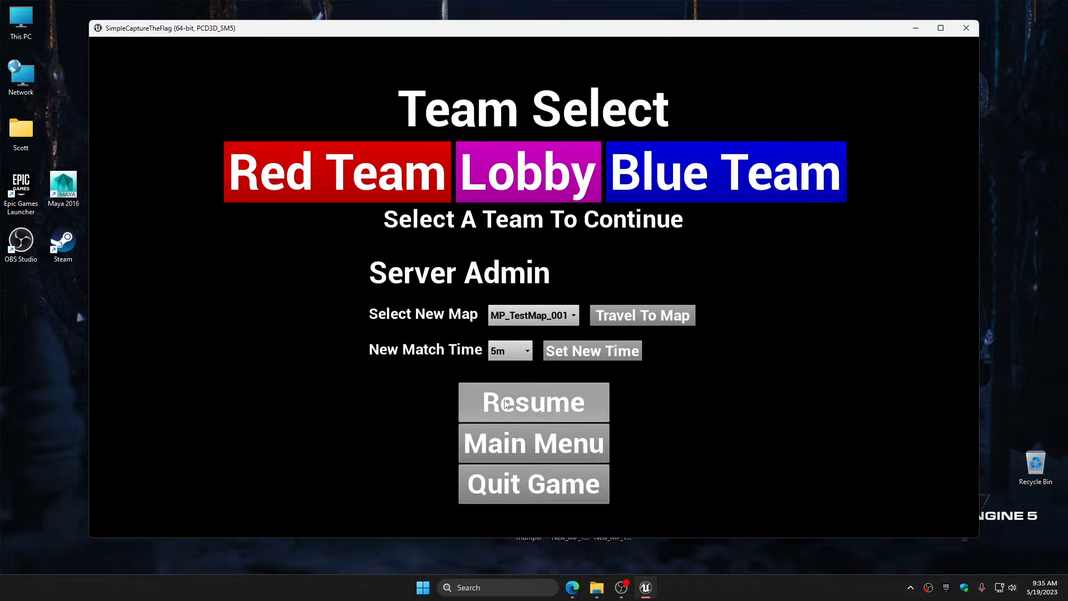
{"action": "left_click", "coordinate": [537, 400]}
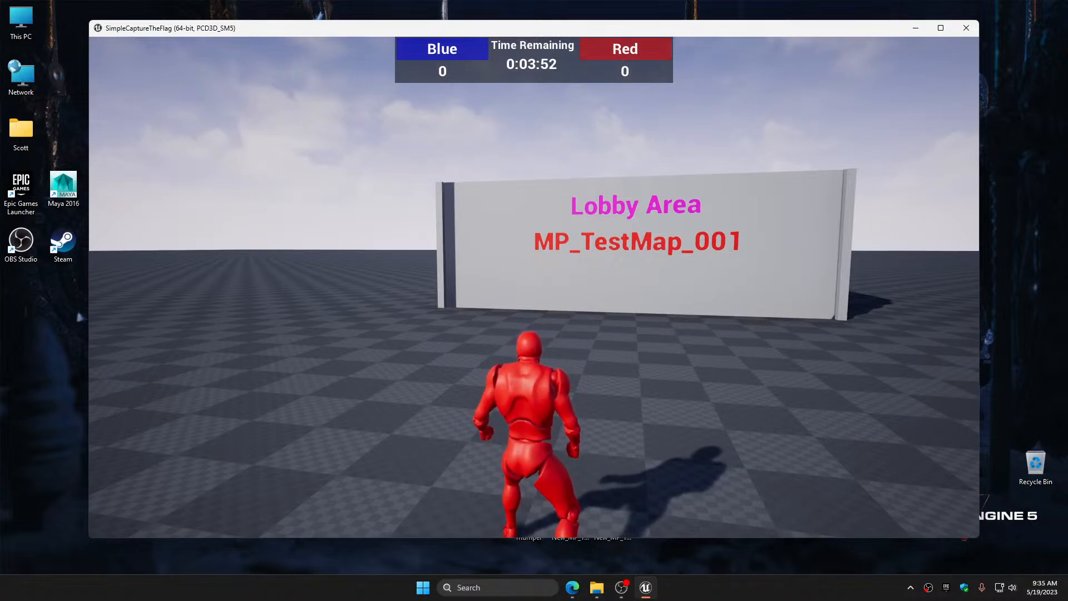
{"action": "key", "text": "Tab"}
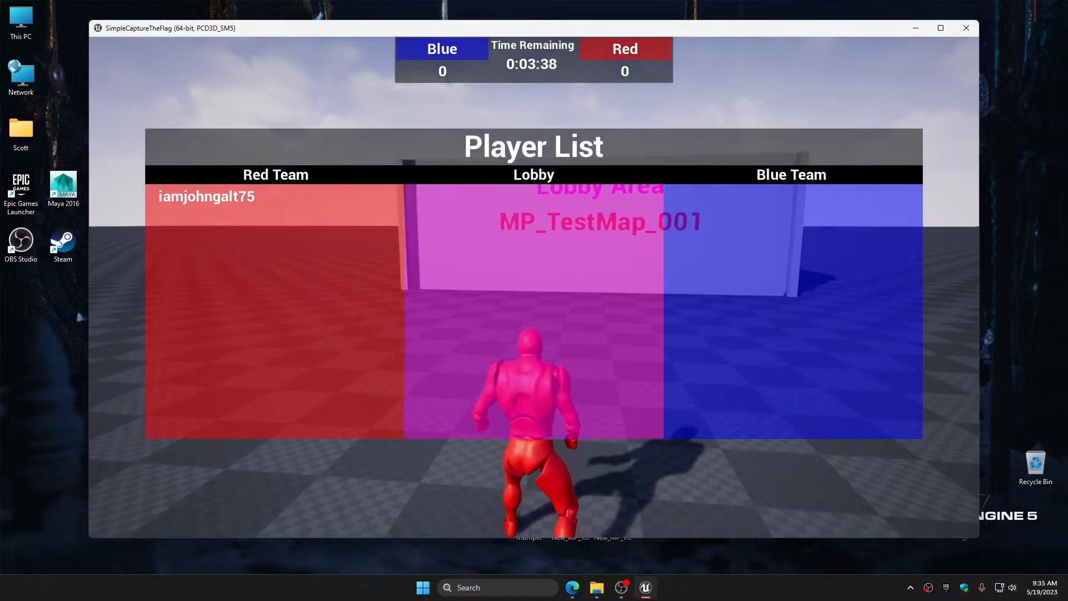
{"action": "key", "text": "Escape"}
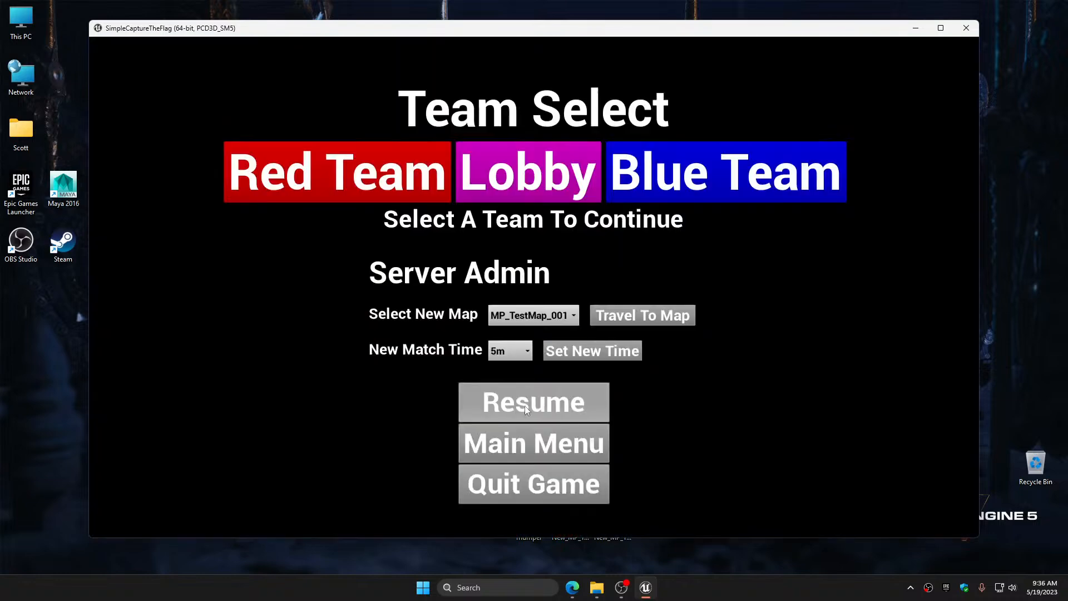
Quit the game and exit Steam completely
{"action": "left_click", "coordinate": [559, 493]}
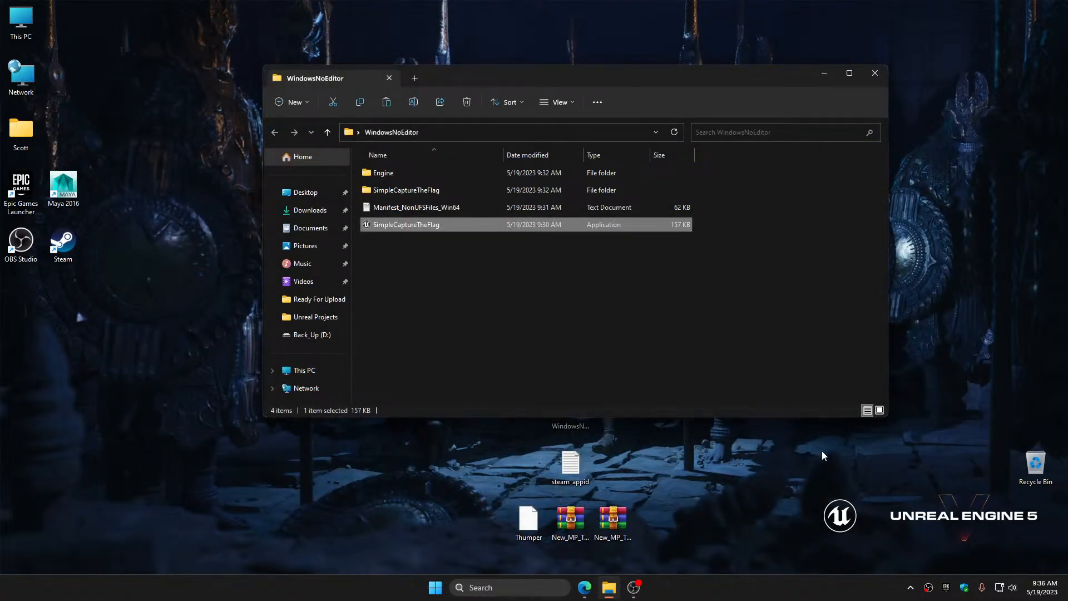
{"action": "left_click", "coordinate": [909, 588]}
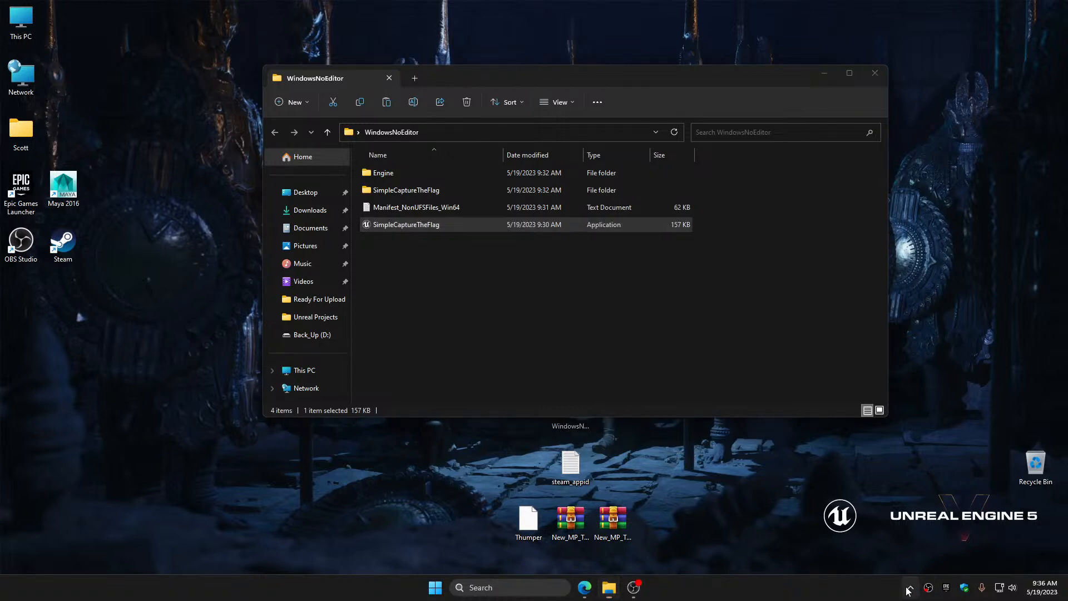
{"action": "right_click", "coordinate": [910, 555]}
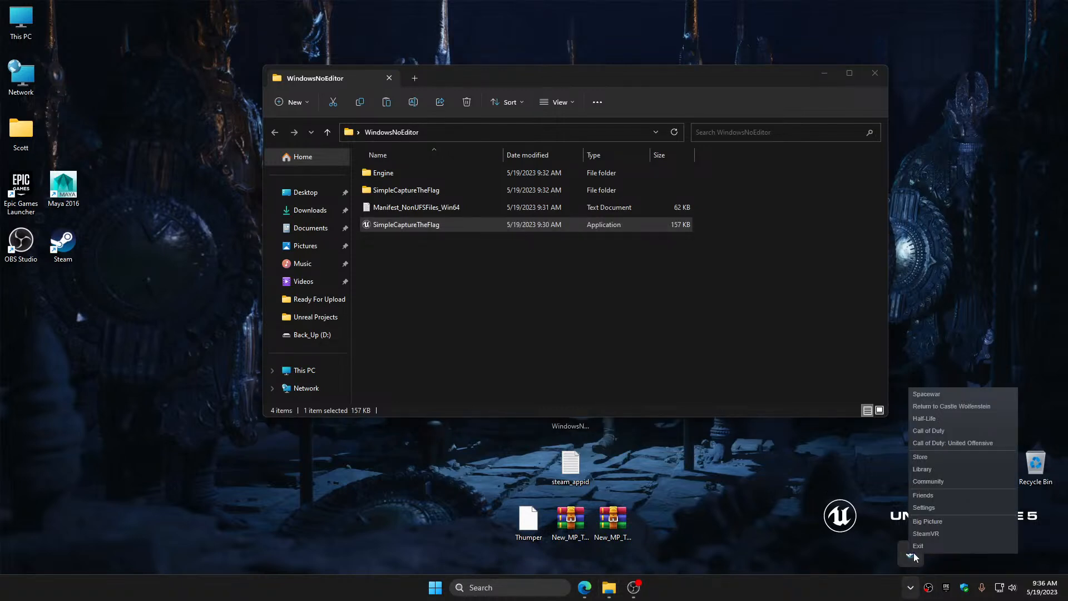
{"action": "left_click", "coordinate": [919, 546]}
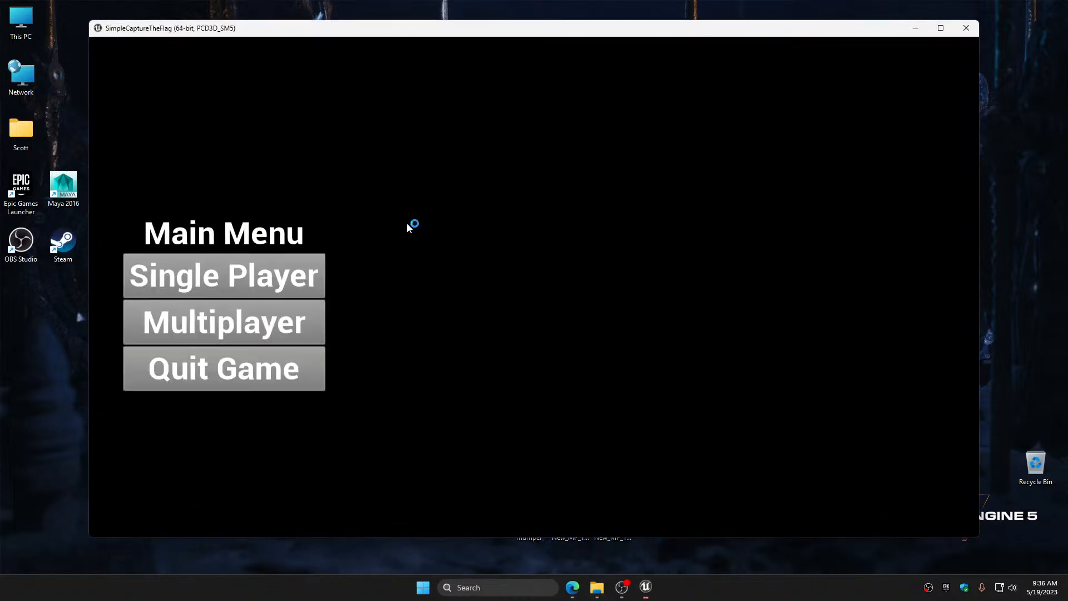
With Steam closed, host a multiplayer game of SimpleCaptureTheFlag, join the Red Team and check the player list
{"action": "left_click", "coordinate": [270, 326]}
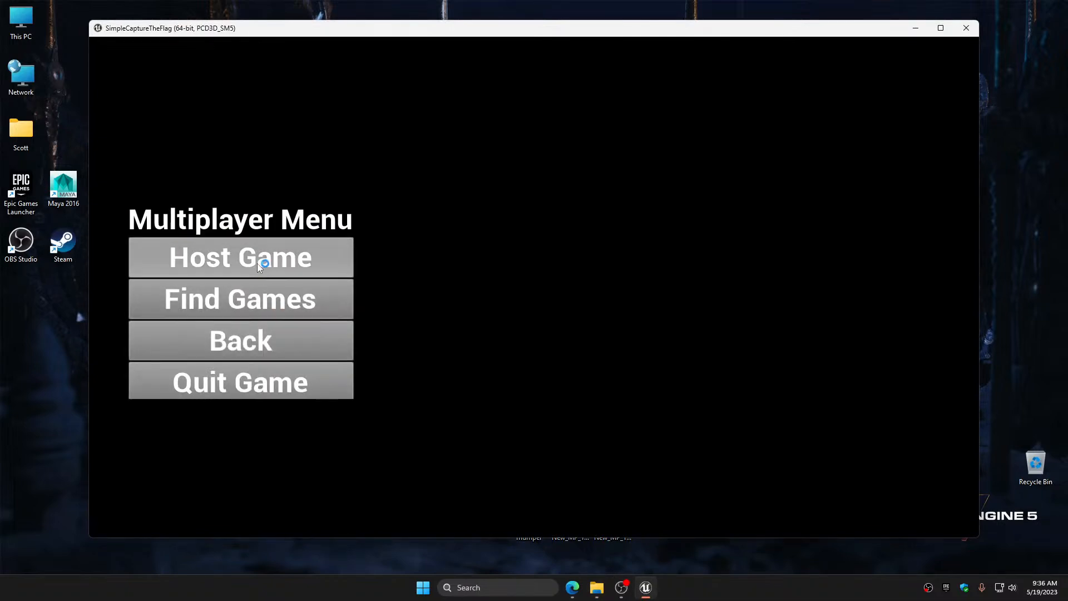
{"action": "left_click", "coordinate": [257, 261]}
{"action": "left_click", "coordinate": [476, 346]}
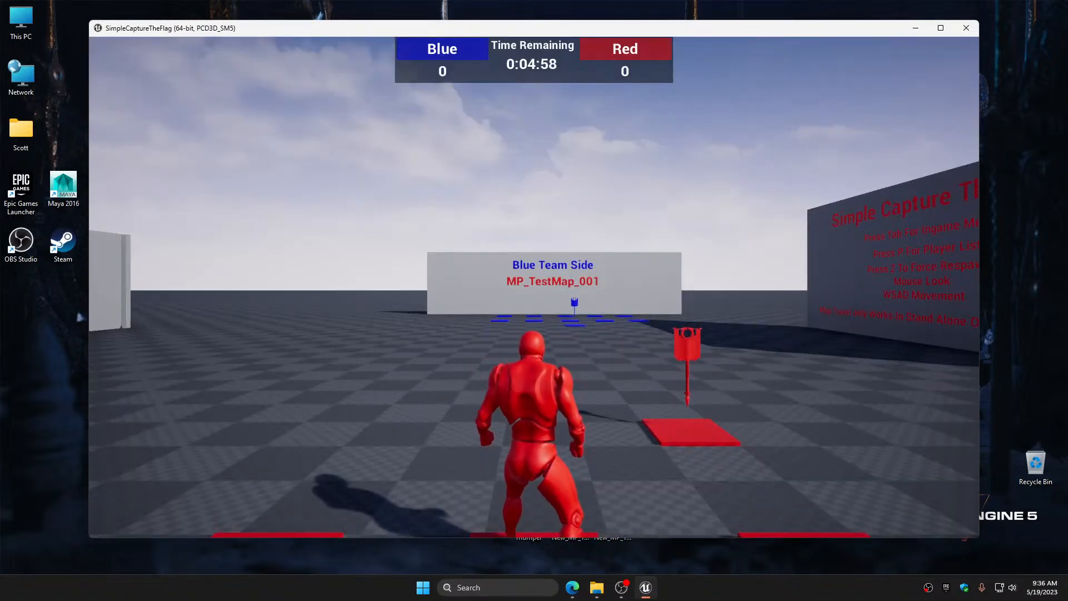
{"action": "key", "text": "p"}
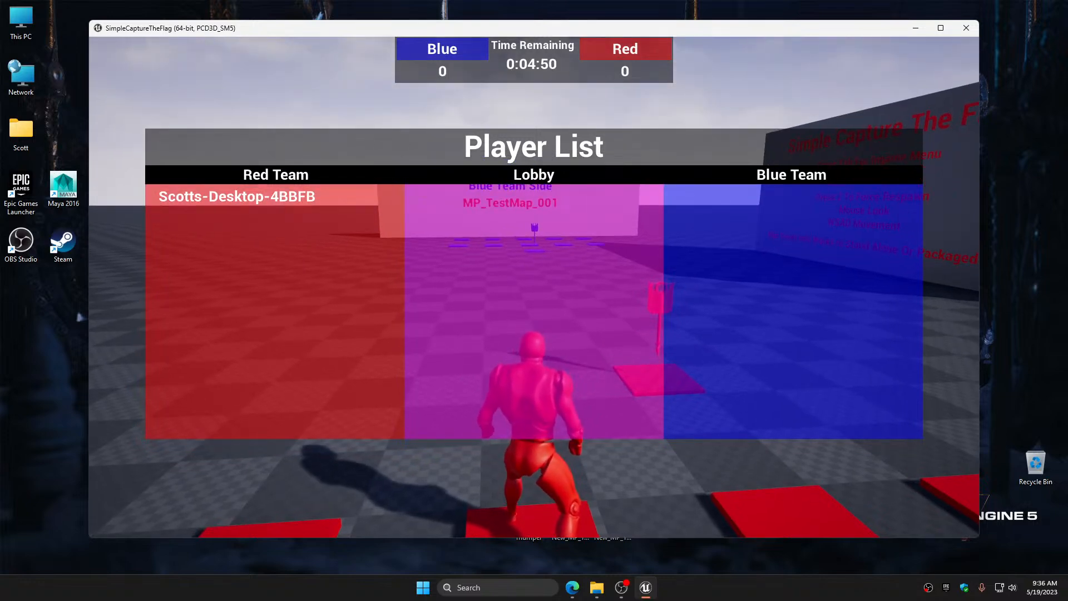
{"action": "key", "text": "p"}
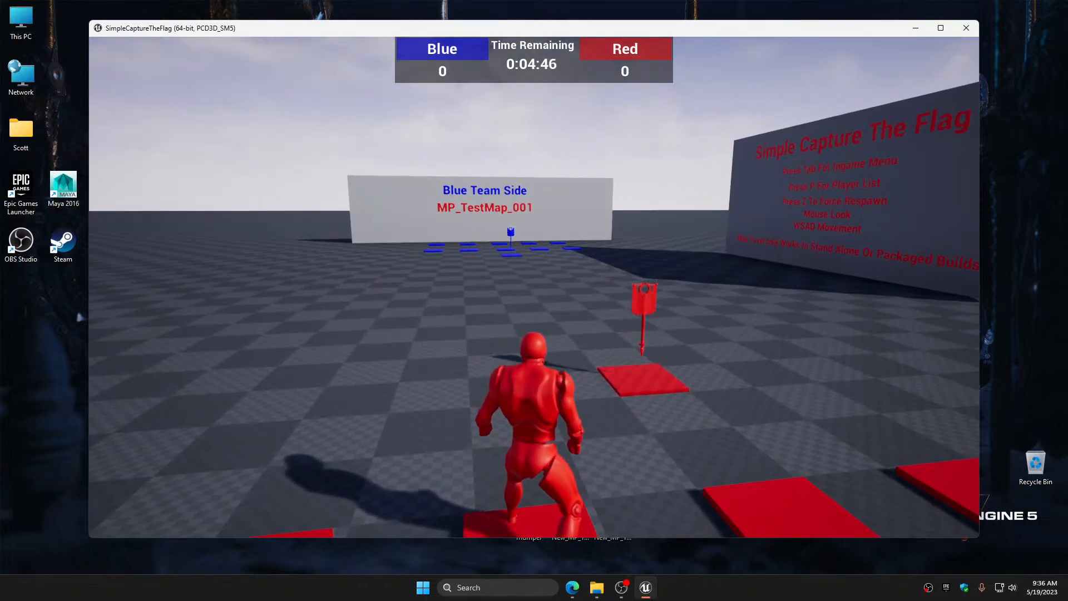
Launch a second SimpleCaptureTheFlag instance, search for games, and join the hosted session on the Blue Team
{"action": "key", "text": "alt+Tab"}
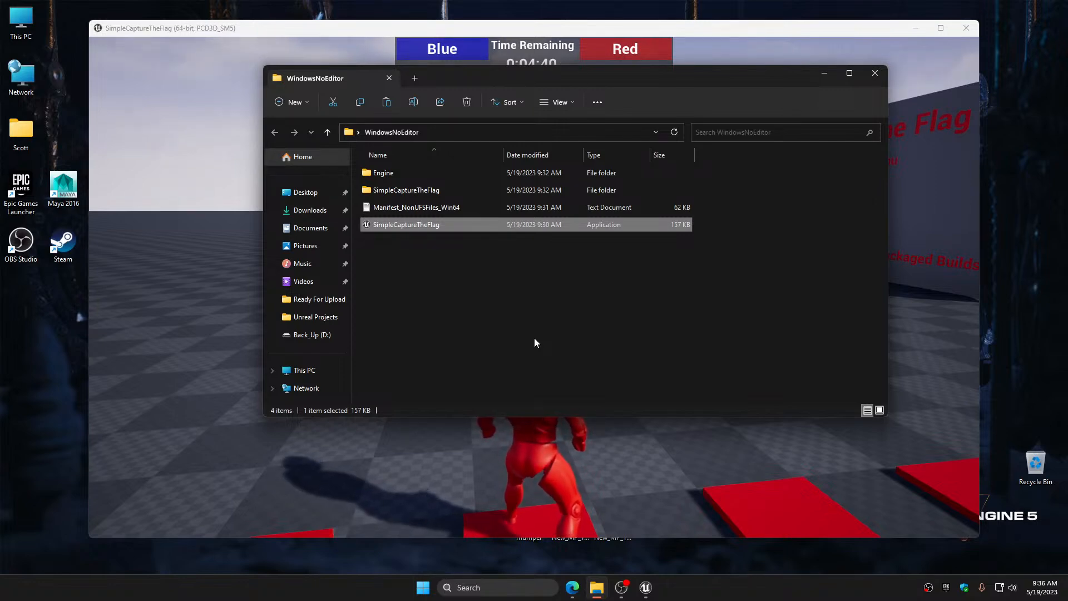
{"action": "double_click", "coordinate": [409, 226]}
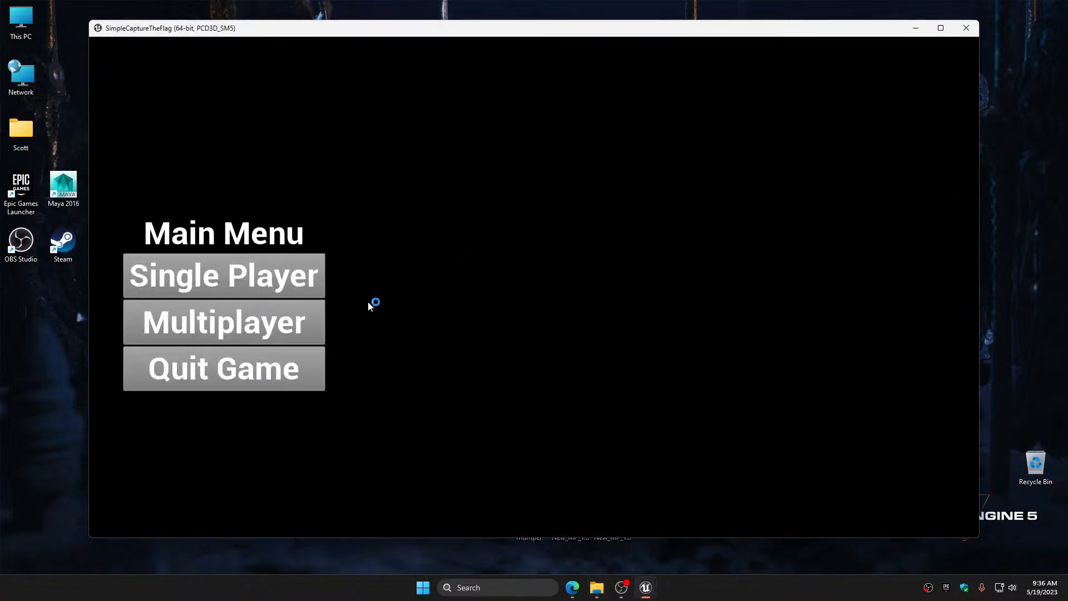
{"action": "left_click", "coordinate": [273, 324]}
{"action": "left_click", "coordinate": [255, 301]}
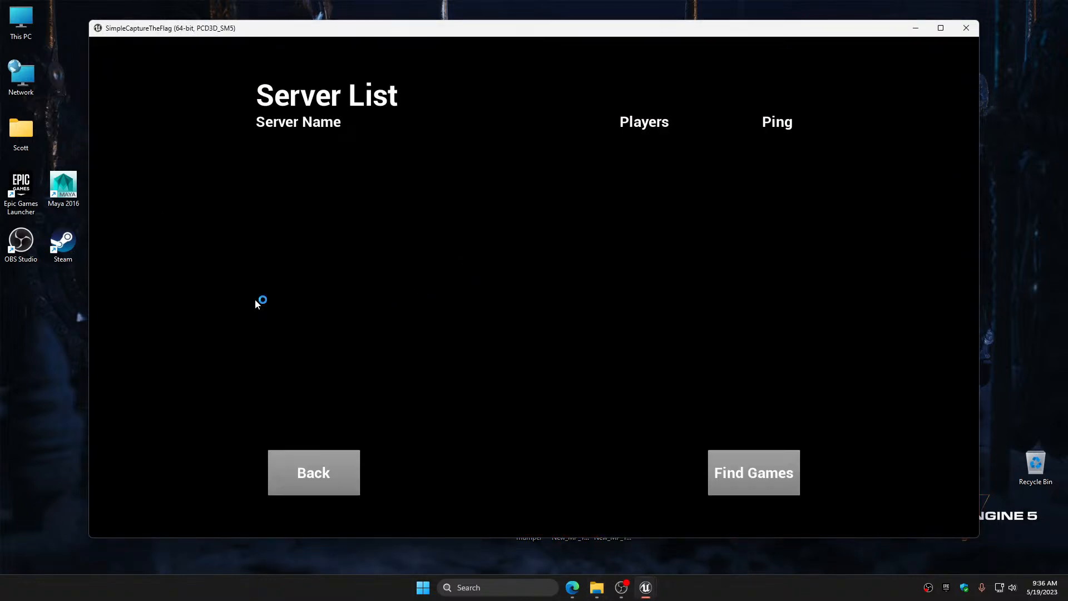
{"action": "left_click", "coordinate": [735, 466]}
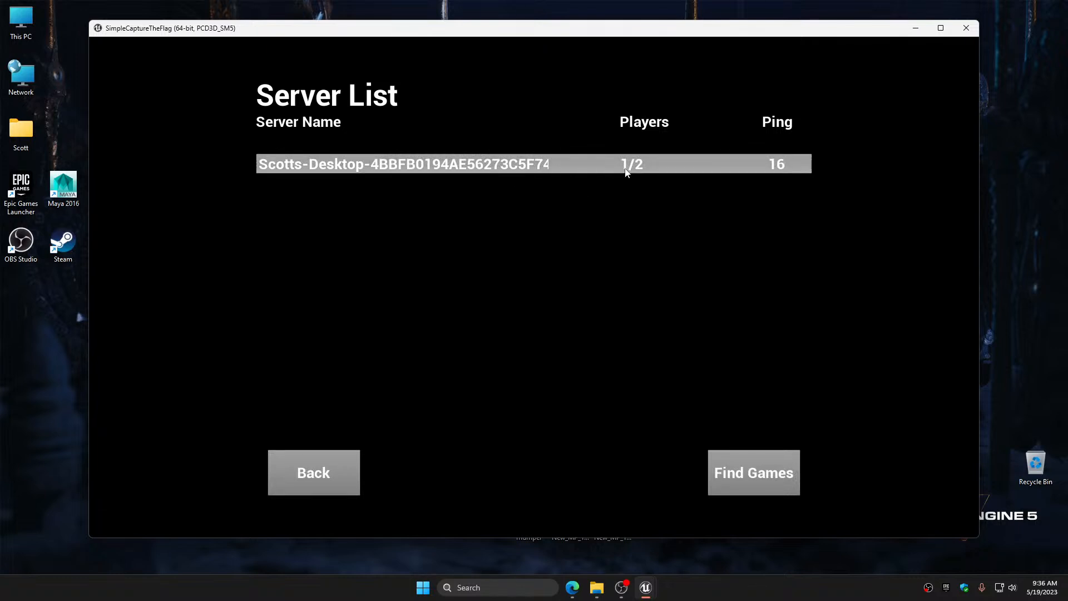
{"action": "left_click", "coordinate": [478, 165]}
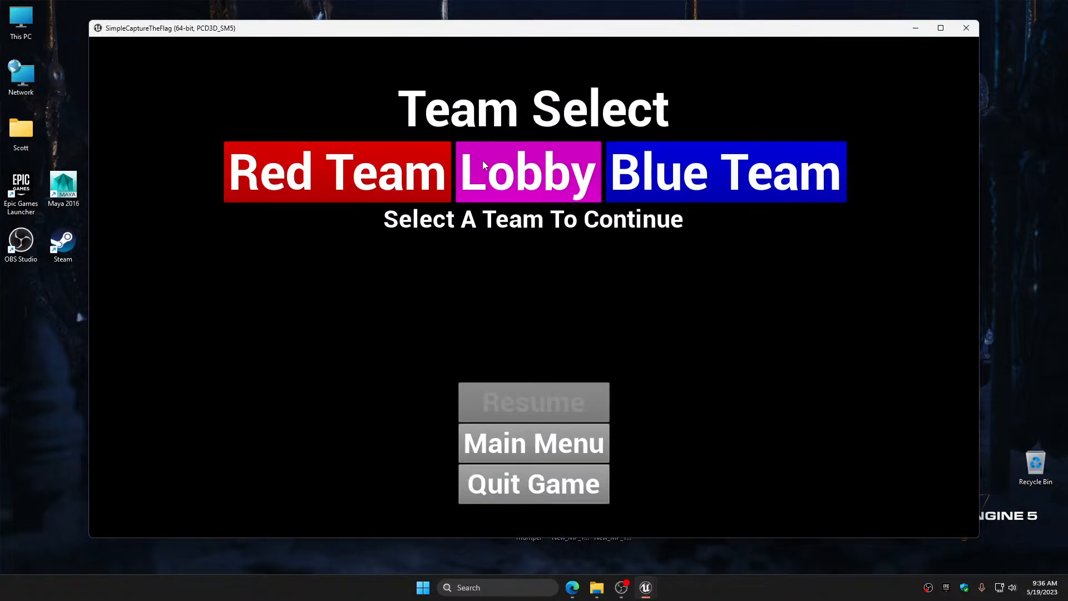
{"action": "left_click", "coordinate": [715, 178]}
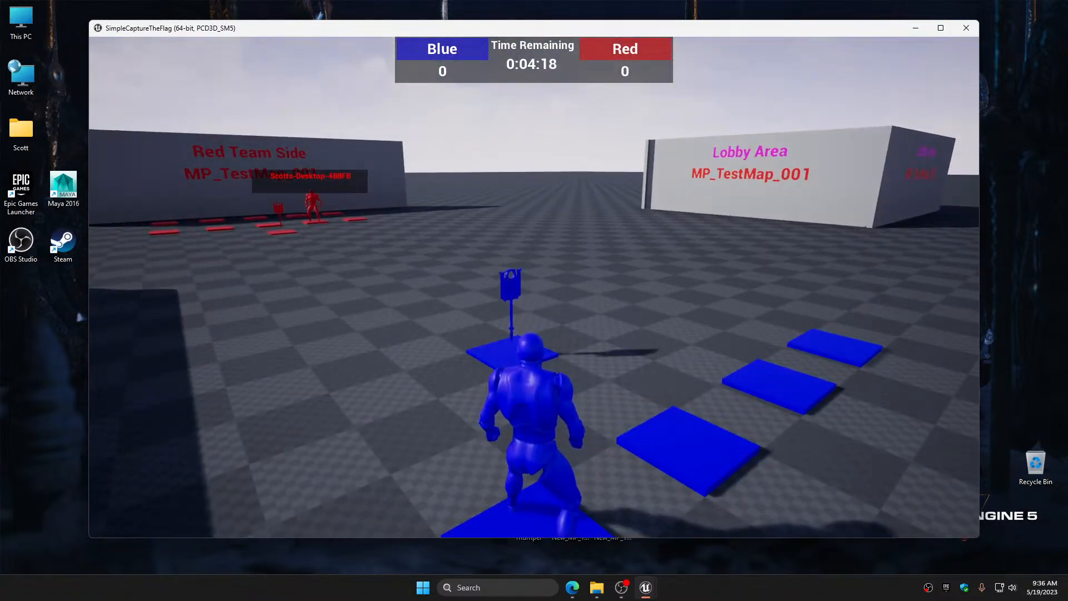
Run the Blue Team character across MP_TestMap_001 to the Red Team player and back off slightly
{"action": "key", "text": "w"}
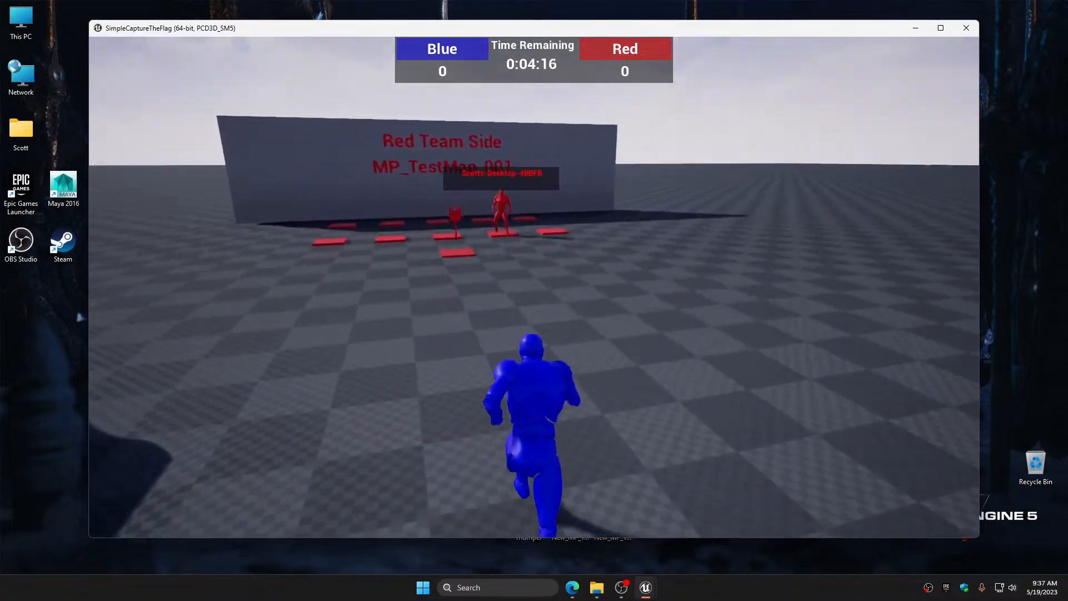
{"action": "key", "text": "w"}
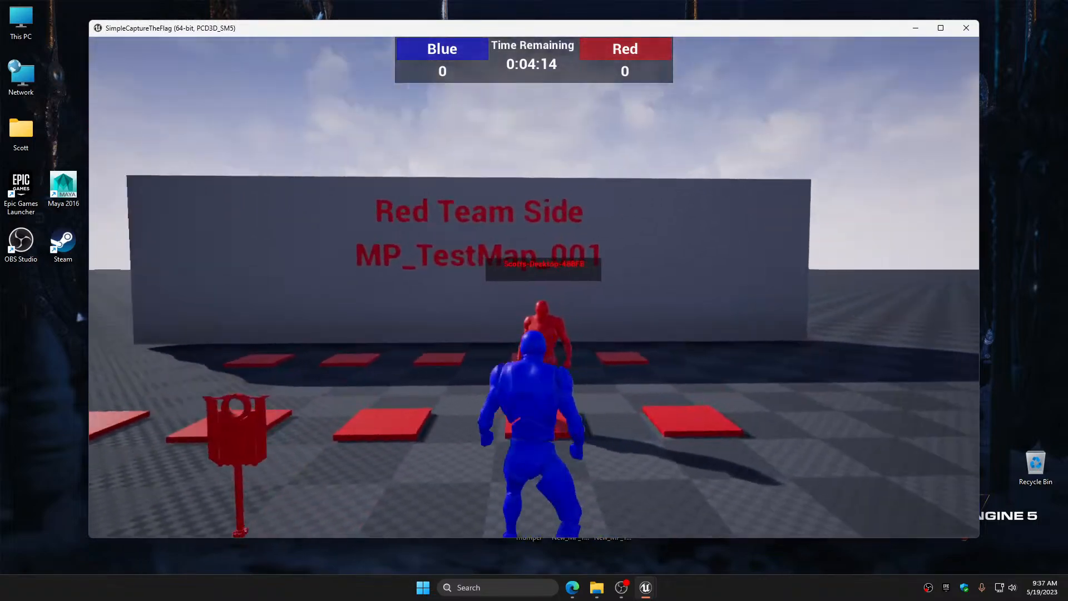
{"action": "key", "text": "s"}
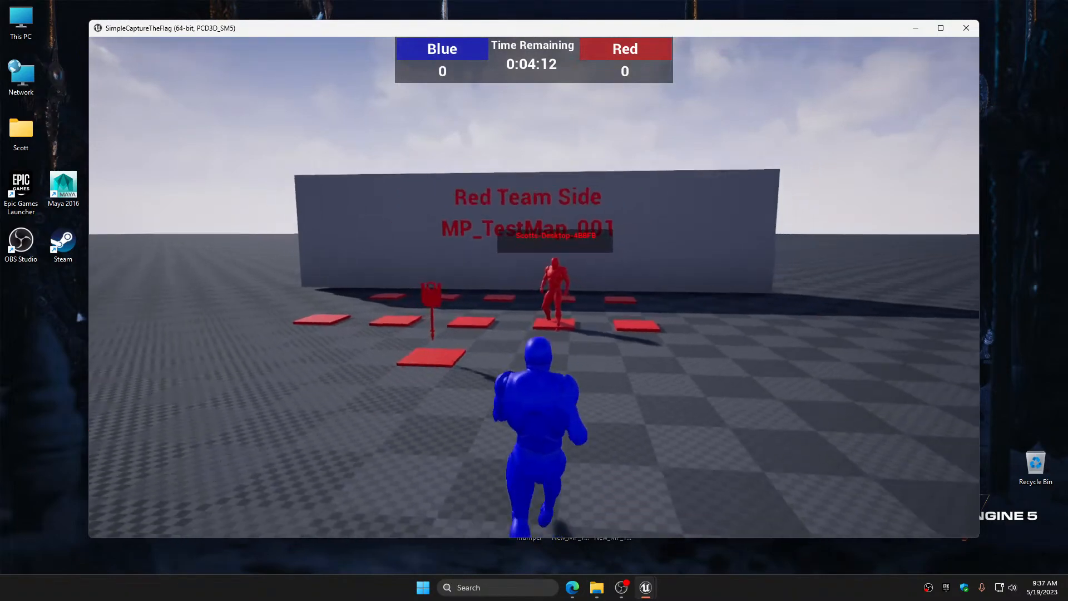
Close the WindowsNoEditor folder window and move the red and blue characters near each other in the two game instances
{"action": "key", "text": "alt+Tab"}
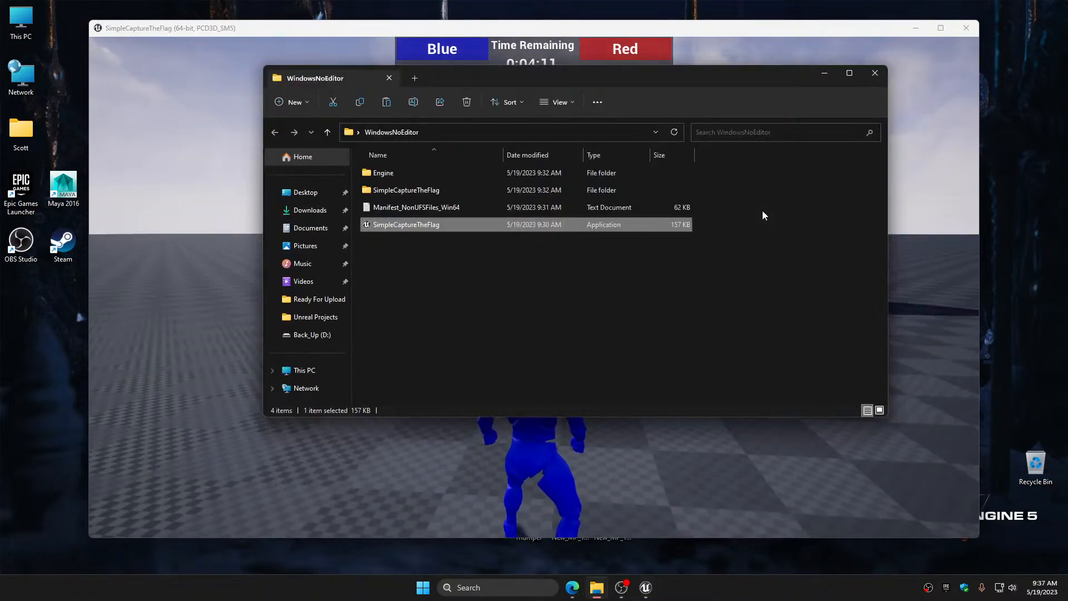
{"action": "left_click", "coordinate": [874, 73]}
{"action": "key", "text": "alt+Tab"}
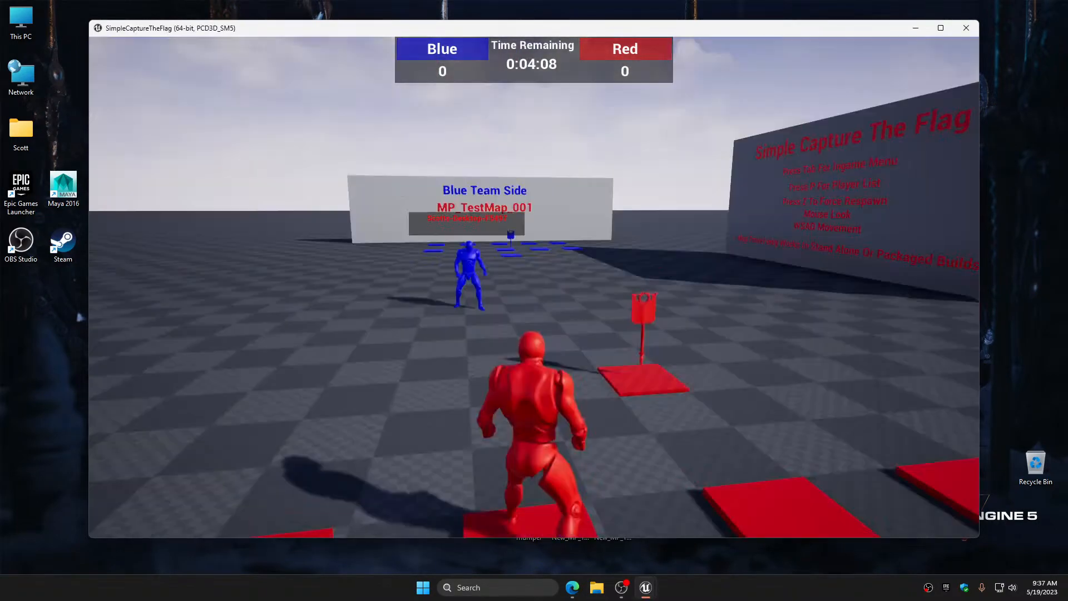
{"action": "key", "text": "w"}
{"action": "key", "text": "w"}
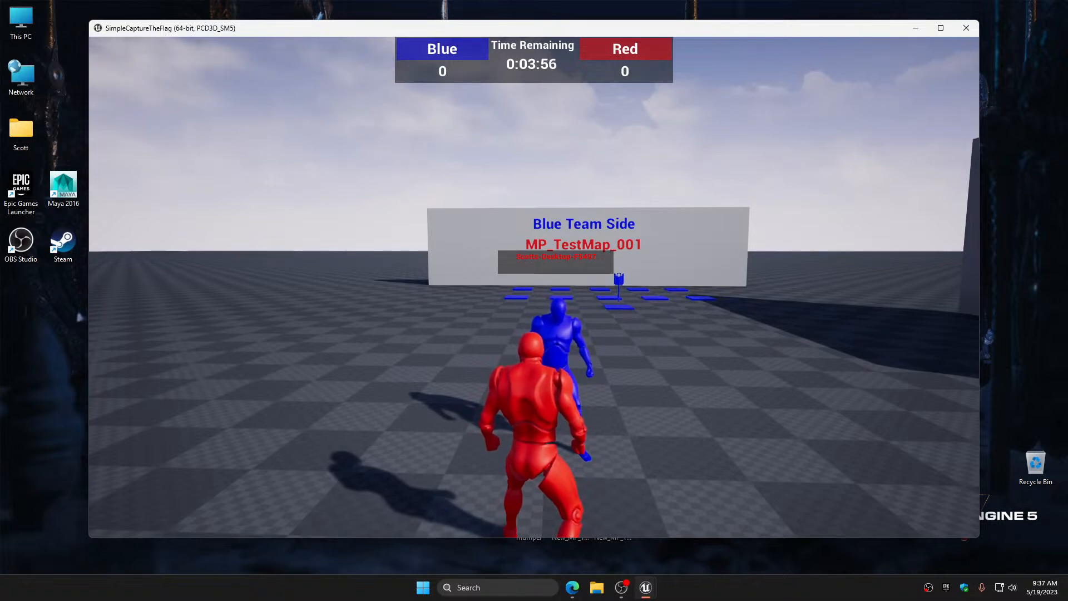
{"action": "key", "text": "alt+Tab"}
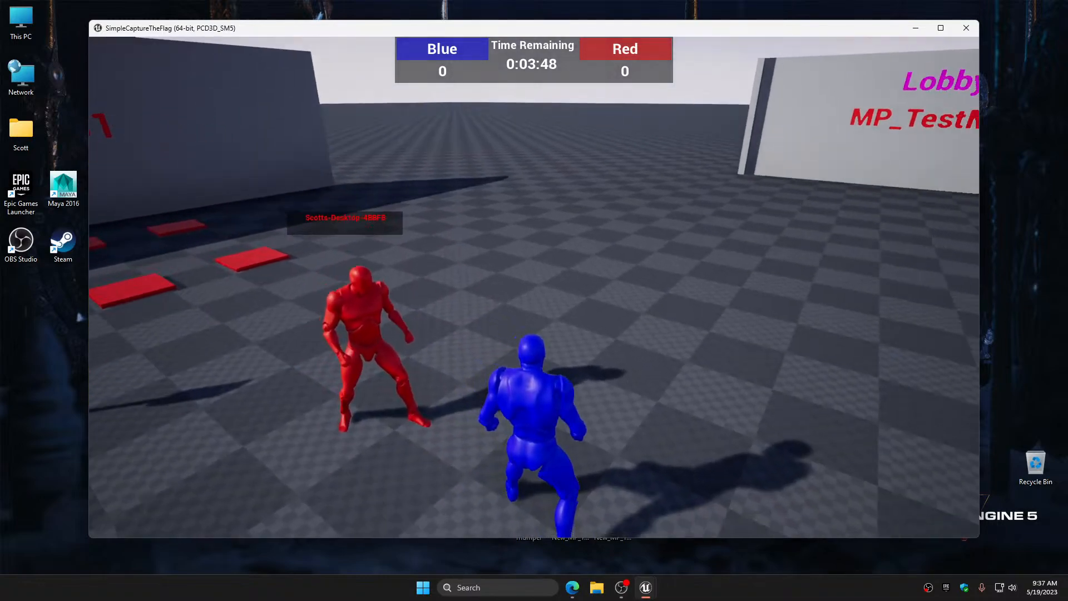
{"action": "key", "text": "w"}
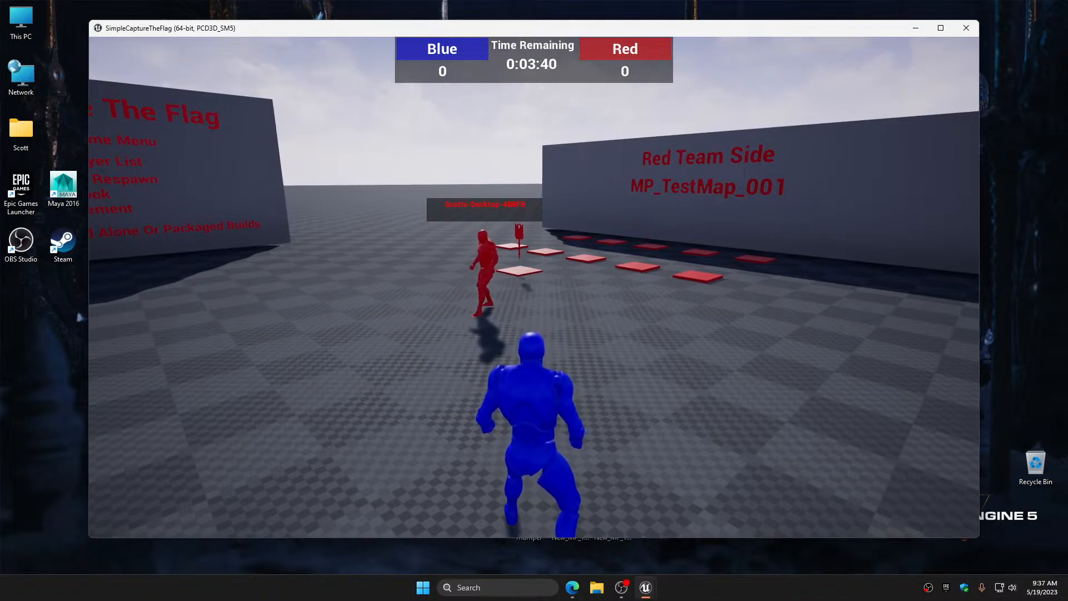
Quit both game instances from their in-game menus, the Blue Team client first and the Red Team host second
{"action": "key", "text": "Escape"}
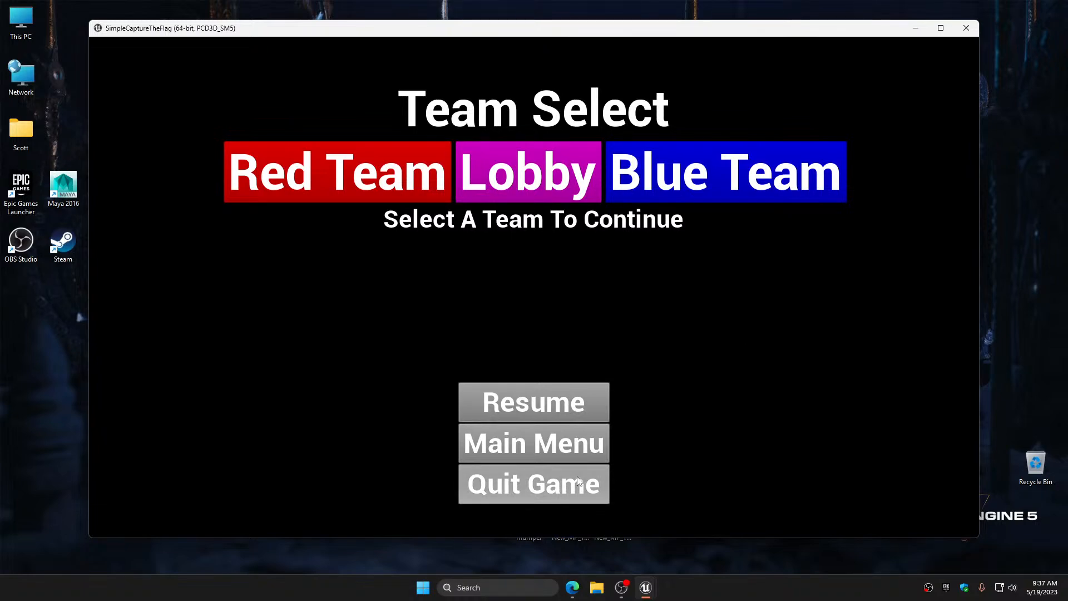
{"action": "left_click", "coordinate": [552, 408]}
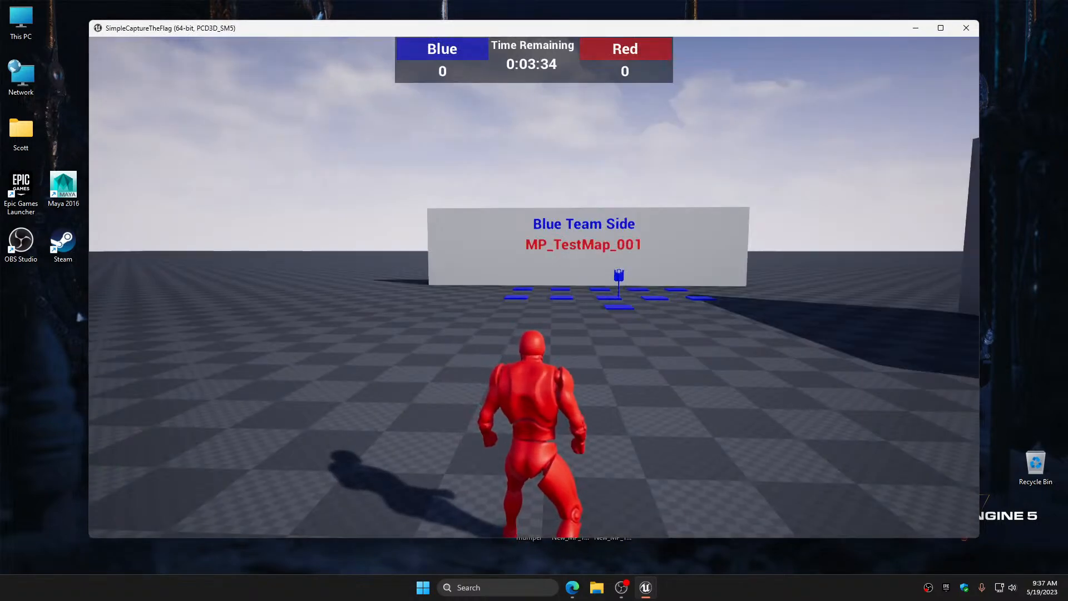
{"action": "key", "text": "Escape"}
{"action": "left_click", "coordinate": [550, 489]}
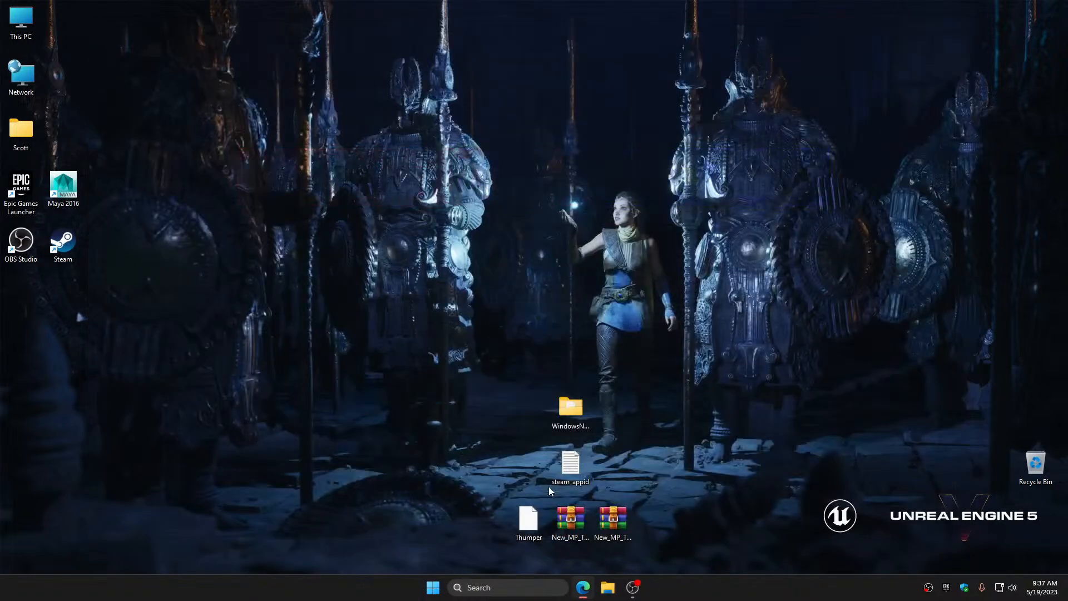
Move the WindowsNoEditor build folder from the desktop to the Recycle Bin and permanently delete it
{"action": "left_click_drag", "start_coordinate": [538, 247], "coordinate": [528, 190]}
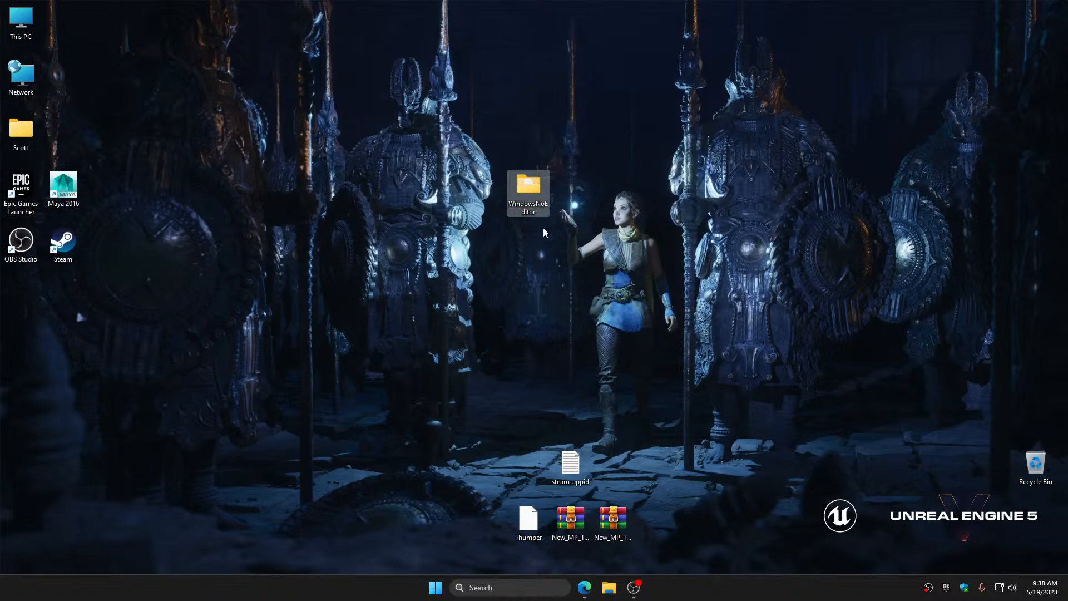
{"action": "left_click_drag", "start_coordinate": [529, 187], "coordinate": [1030, 463]}
{"action": "right_click", "coordinate": [1029, 470]}
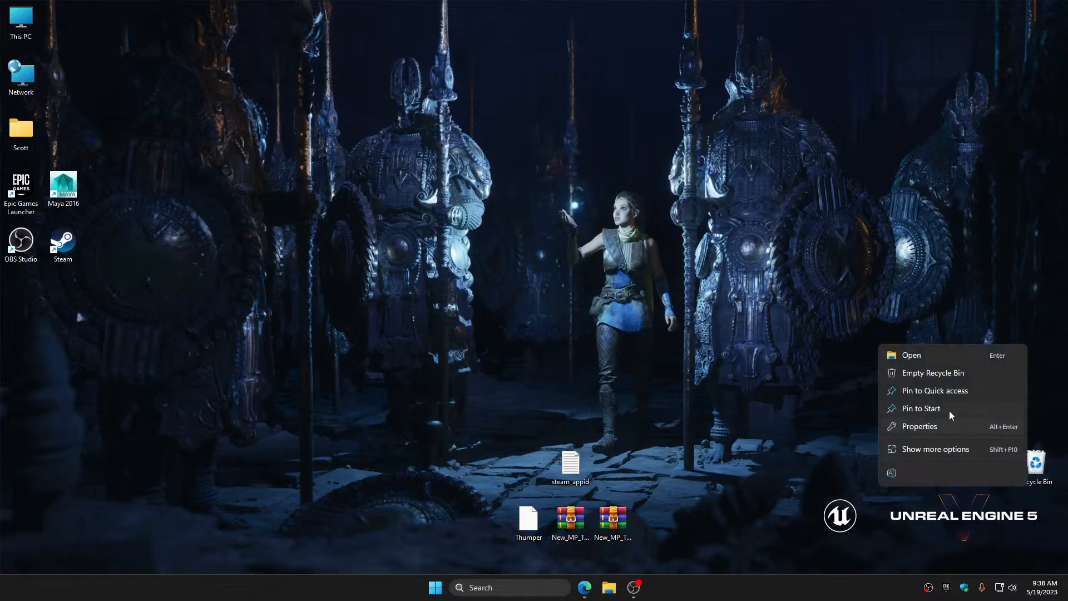
{"action": "left_click", "coordinate": [935, 373]}
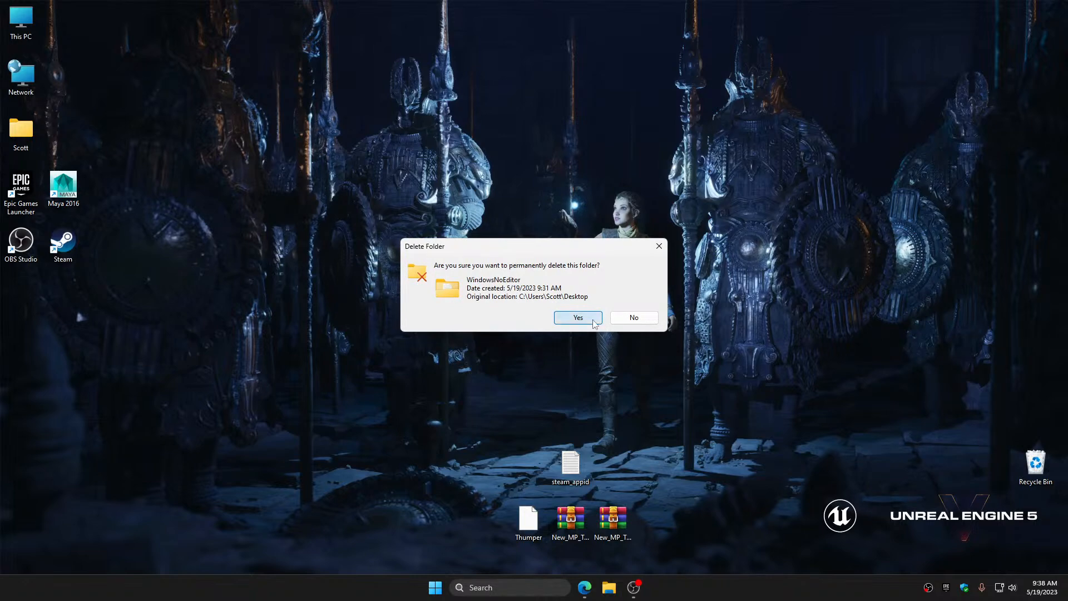
{"action": "left_click", "coordinate": [593, 320]}
Delete the project folder from Documents > Unreal Projects and empty the Recycle Bin
{"action": "double_click", "coordinate": [19, 133]}
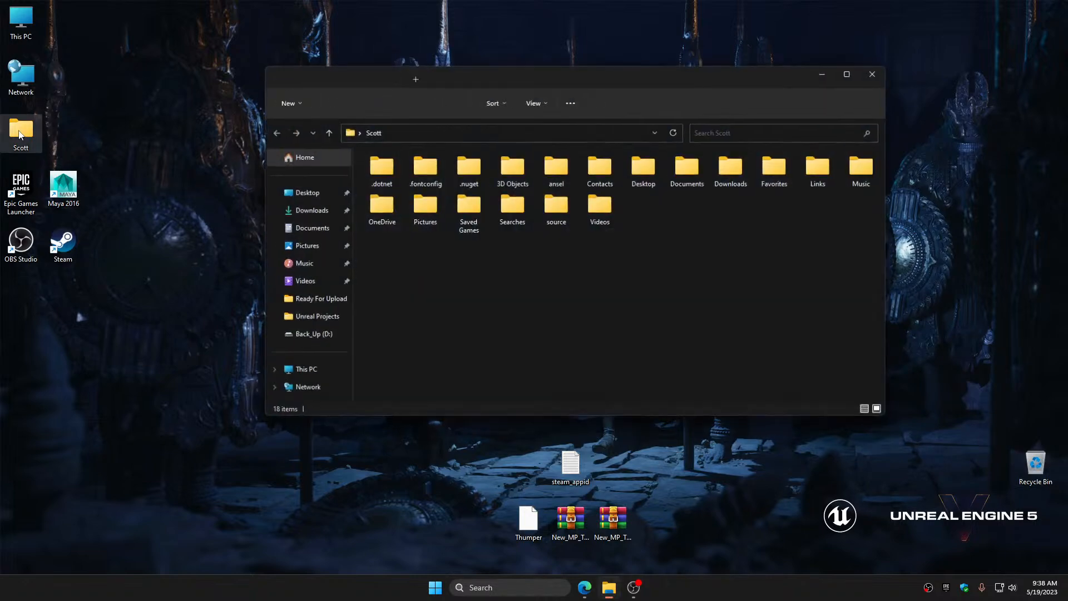
{"action": "left_click", "coordinate": [700, 172]}
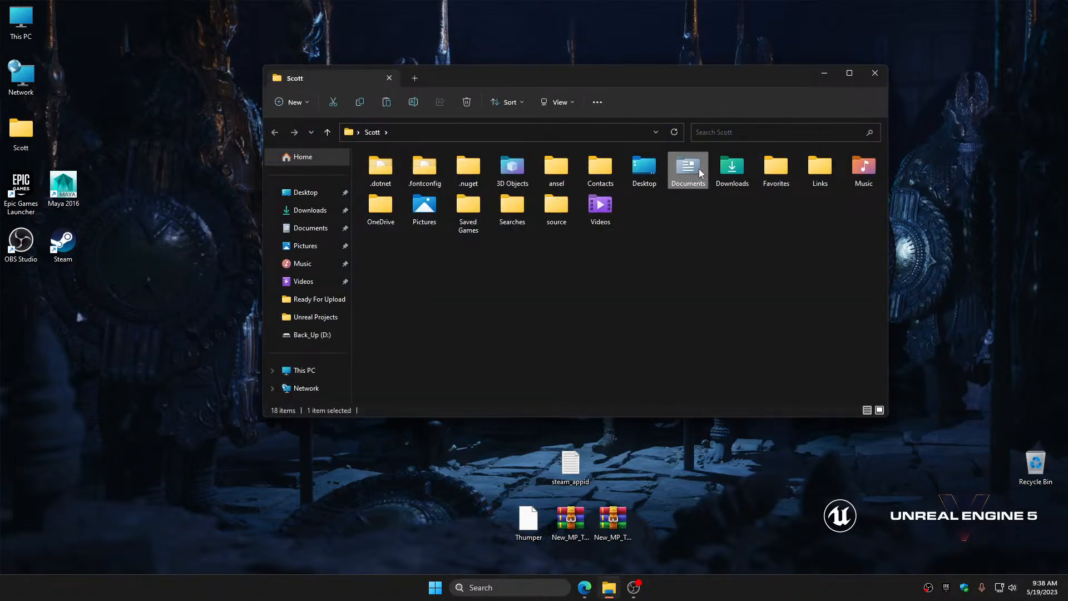
{"action": "double_click", "coordinate": [699, 172]}
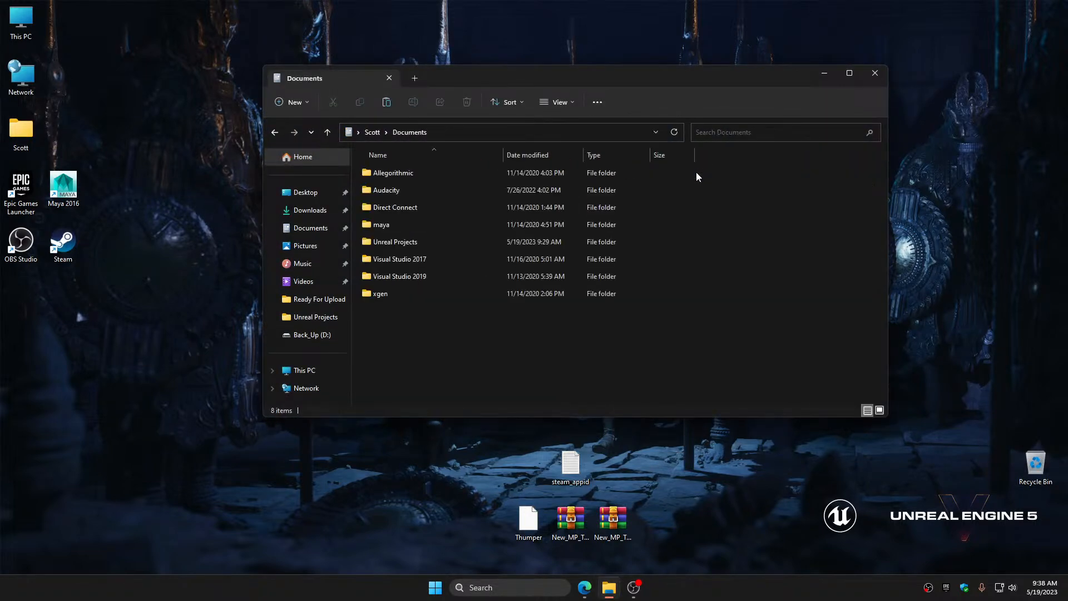
{"action": "double_click", "coordinate": [403, 241]}
{"action": "left_click", "coordinate": [397, 173]}
{"action": "left_click", "coordinate": [467, 102]}
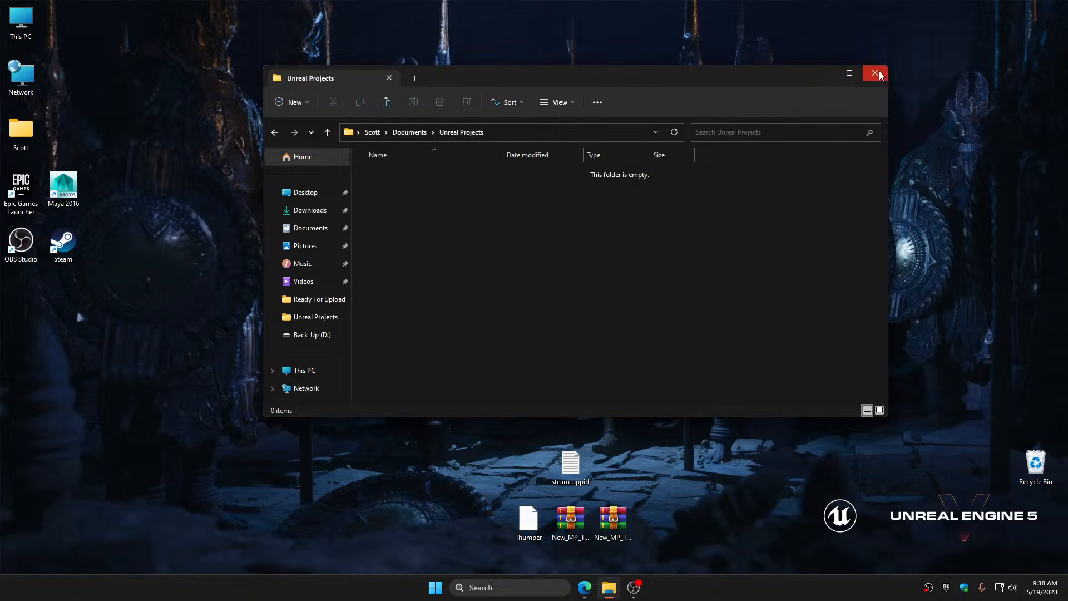
{"action": "left_click", "coordinate": [875, 72]}
{"action": "right_click", "coordinate": [1033, 471]}
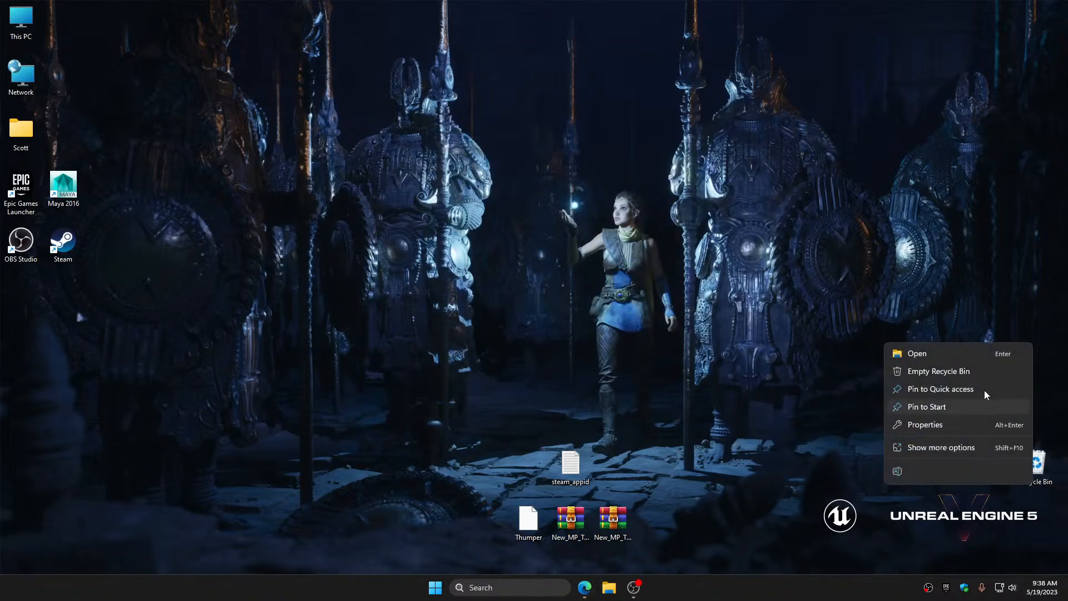
{"action": "left_click", "coordinate": [939, 371]}
{"action": "left_click", "coordinate": [591, 337]}
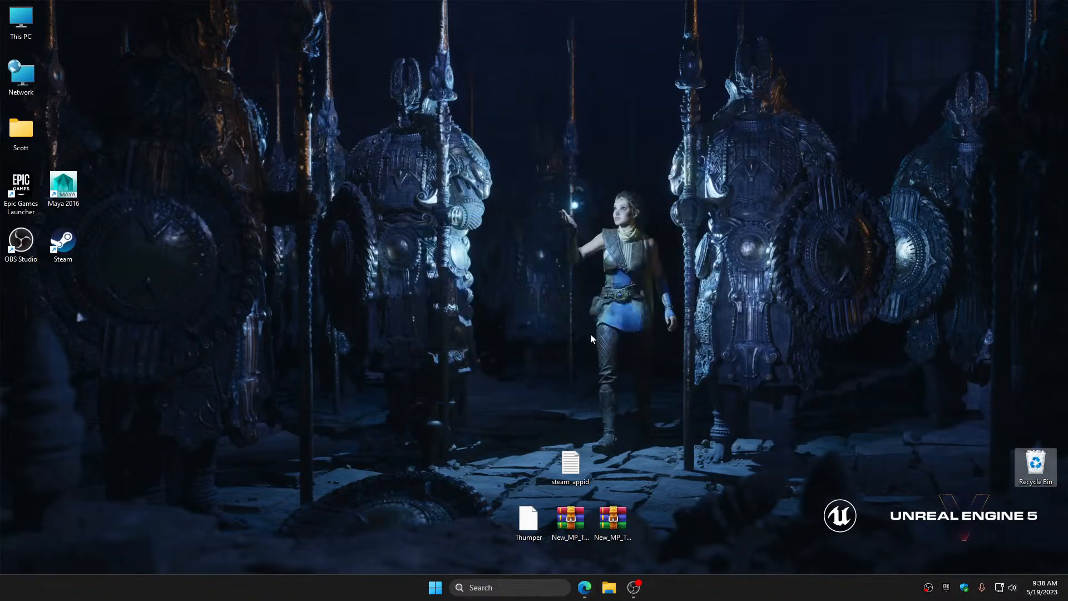
In the Epic Games Launcher library, search the vault for "sim" and create the SimpleCaptureTheFlag project from Simple Capture The Flag with engine version 5.2
{"action": "left_click", "coordinate": [946, 589]}
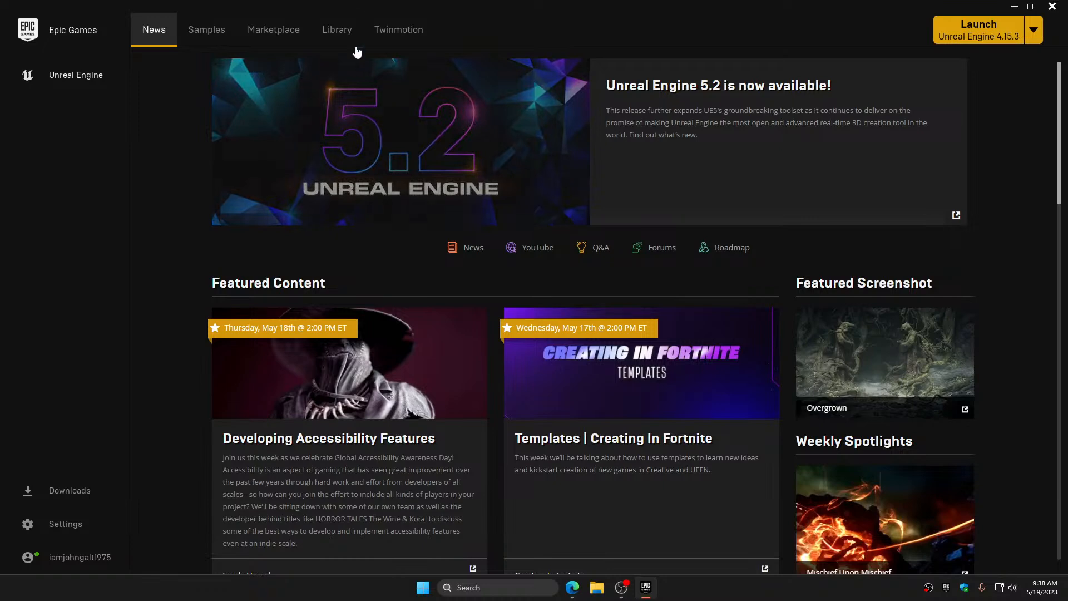
{"action": "left_click", "coordinate": [343, 32]}
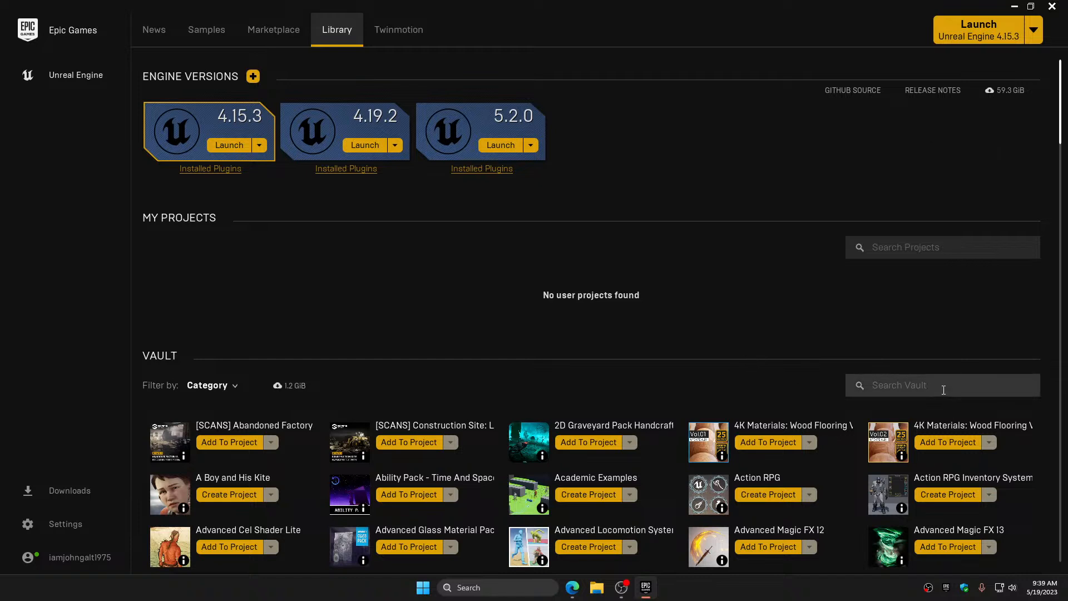
{"action": "type", "text": "sim"}
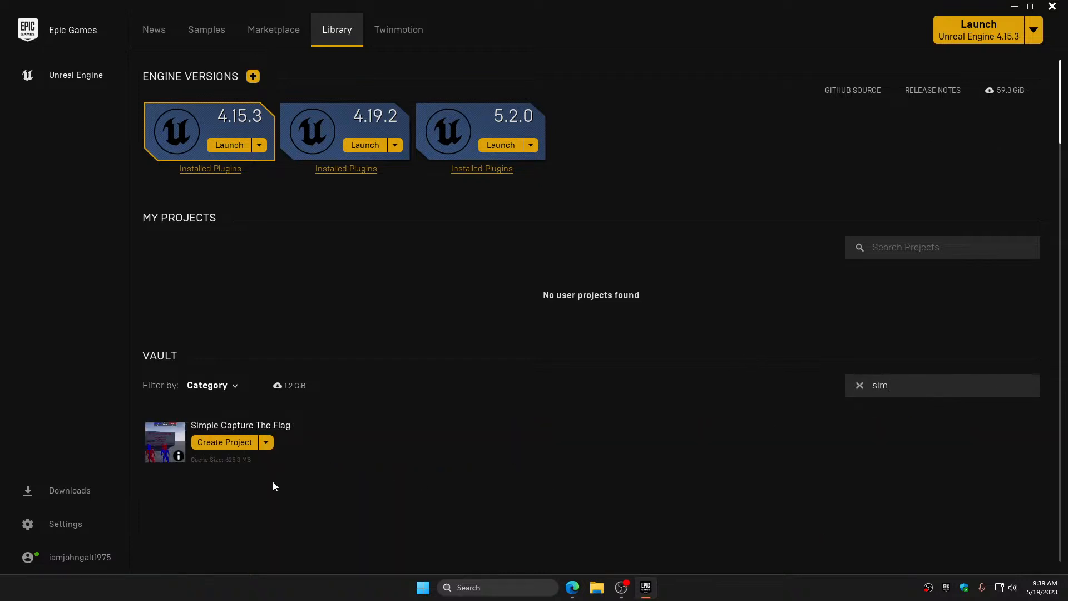
{"action": "left_click", "coordinate": [236, 444]}
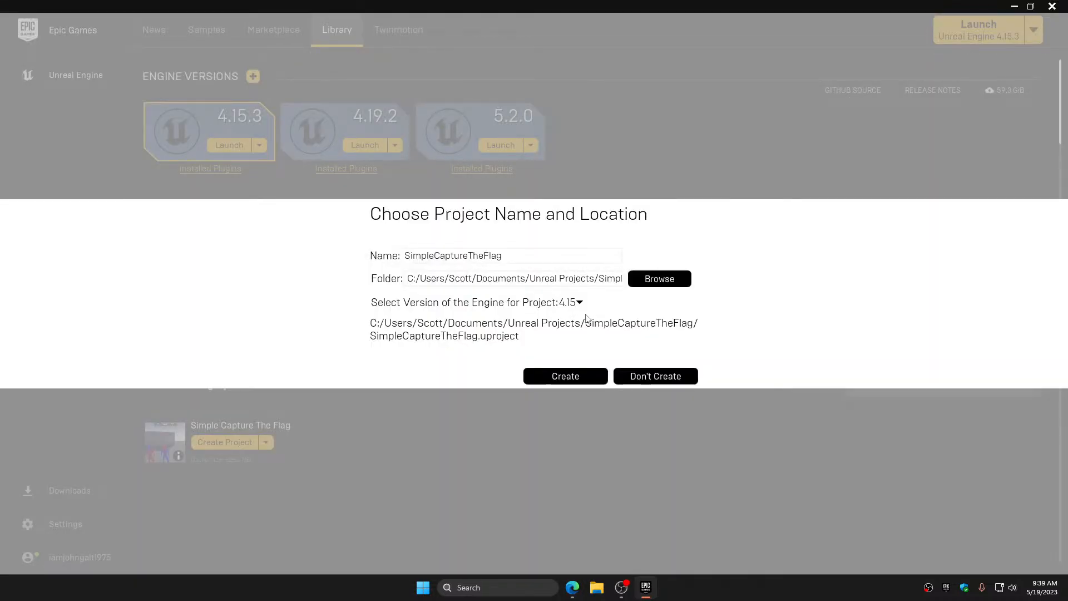
{"action": "left_click", "coordinate": [577, 305]}
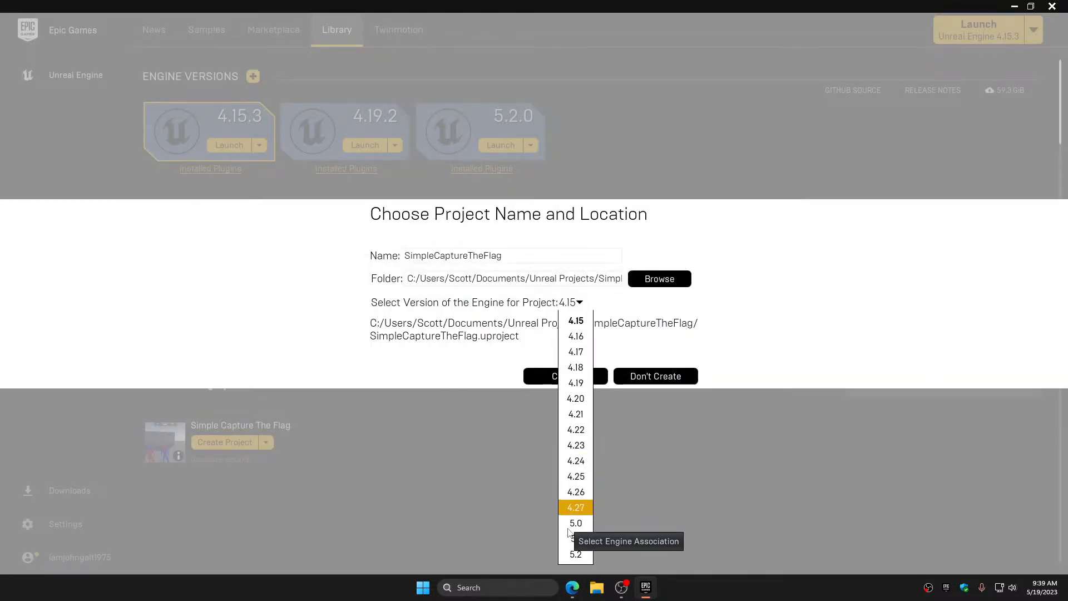
{"action": "left_click", "coordinate": [575, 554]}
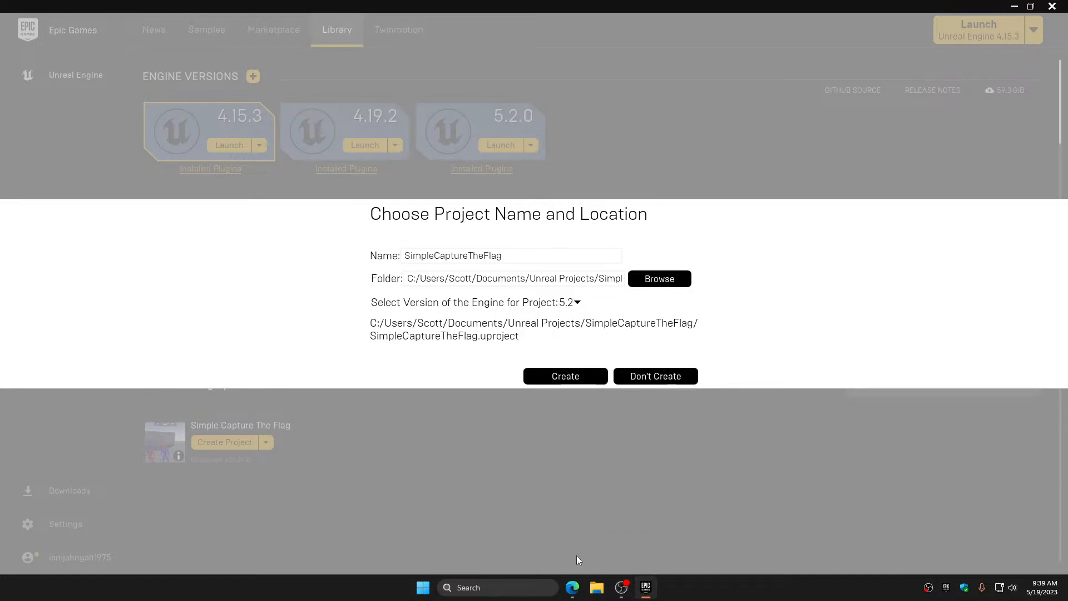
{"action": "left_click", "coordinate": [577, 378]}
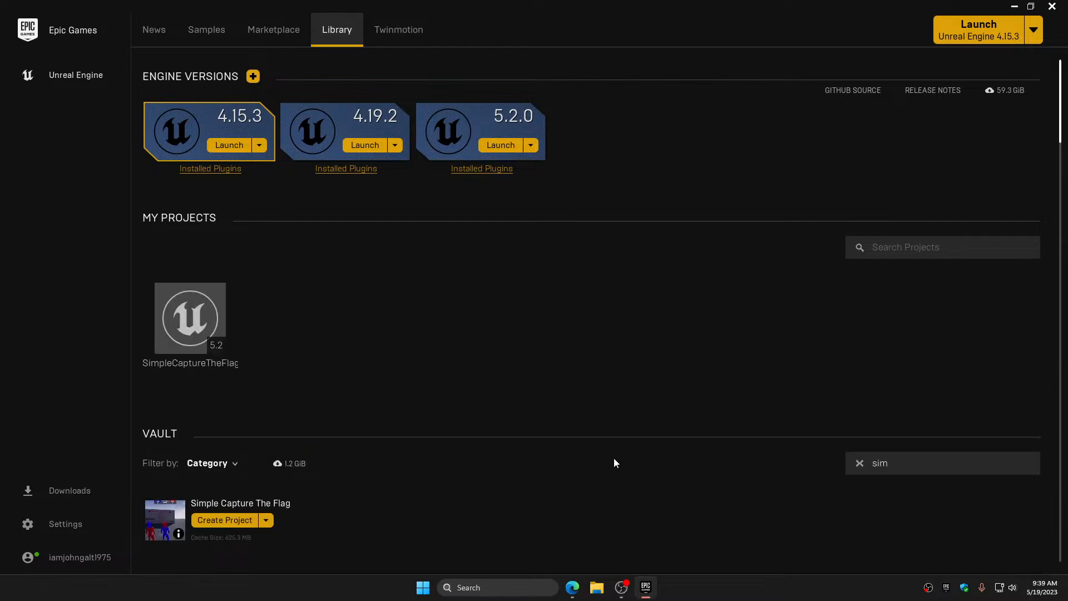
Clear the vault search, open the SimpleCaptureTheFlag 5.2 project in Unreal Editor, and show the collapsed Widgets folder in the content tree
{"action": "left_click", "coordinate": [860, 464]}
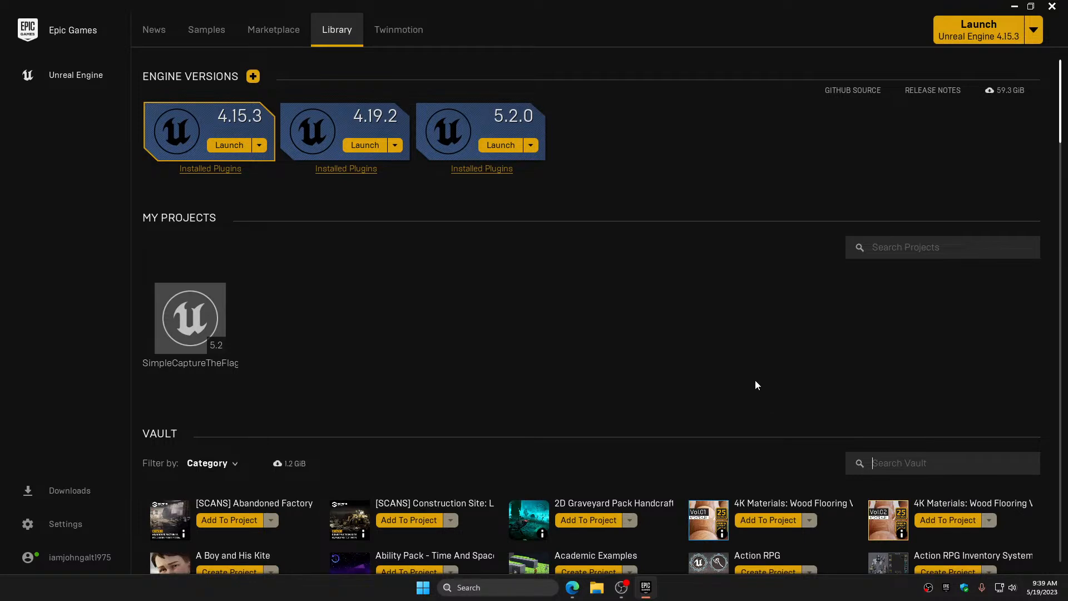
{"action": "double_click", "coordinate": [182, 313]}
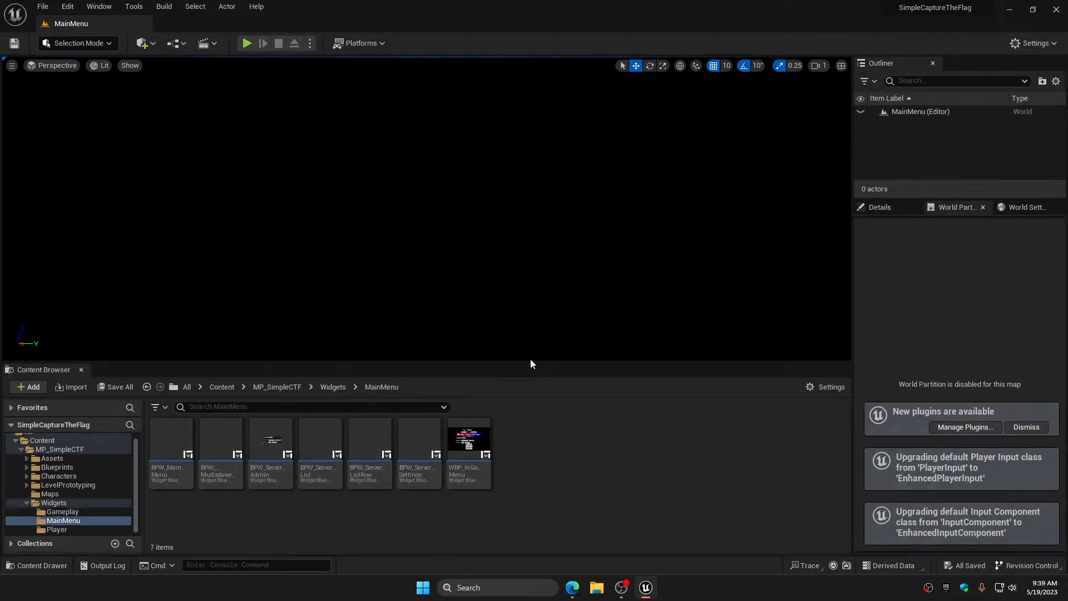
{"action": "double_click", "coordinate": [28, 502]}
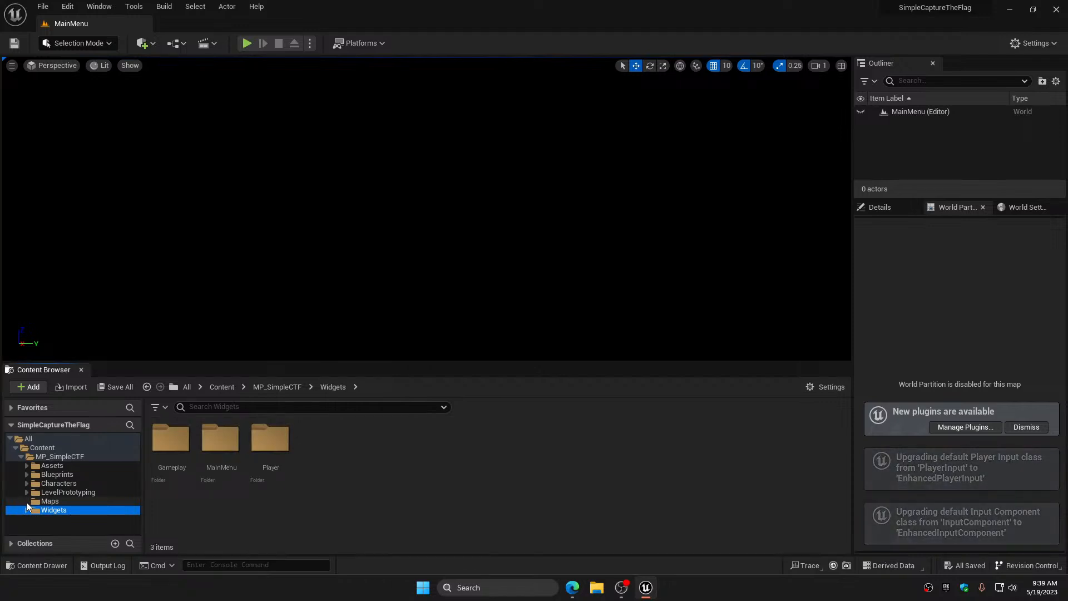
{"action": "left_click", "coordinate": [439, 502]}
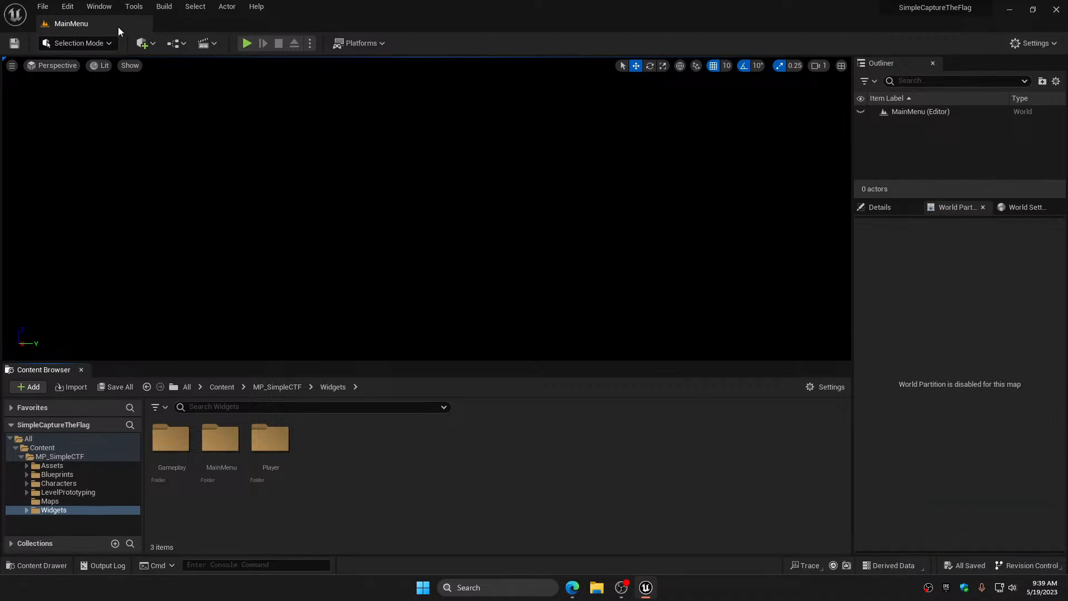
Package the project for Windows with the Desktop as the output folder
{"action": "left_click", "coordinate": [43, 7]}
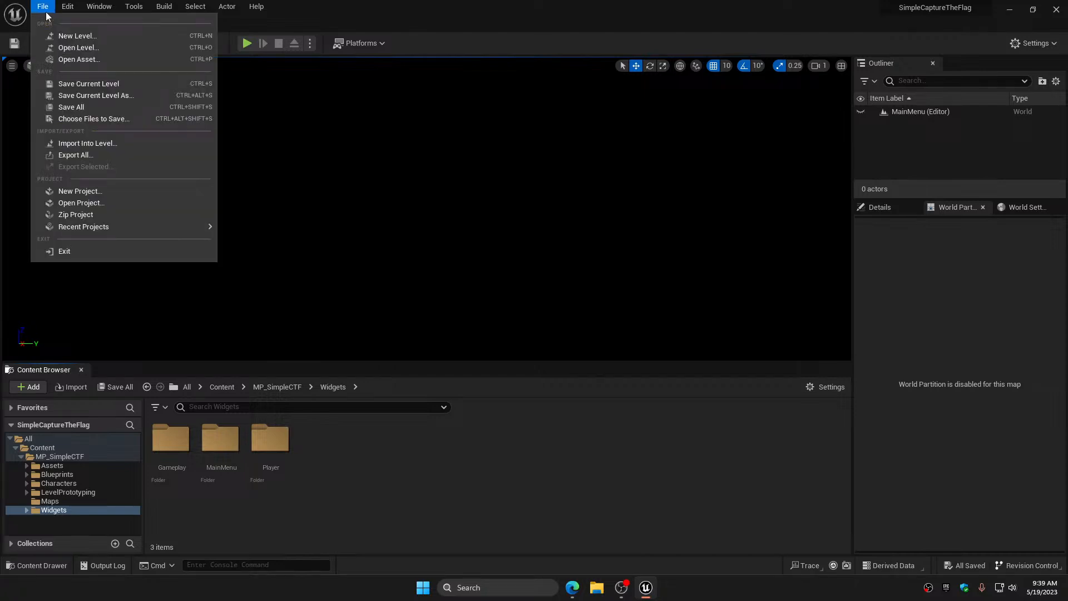
{"action": "left_click", "coordinate": [307, 126]}
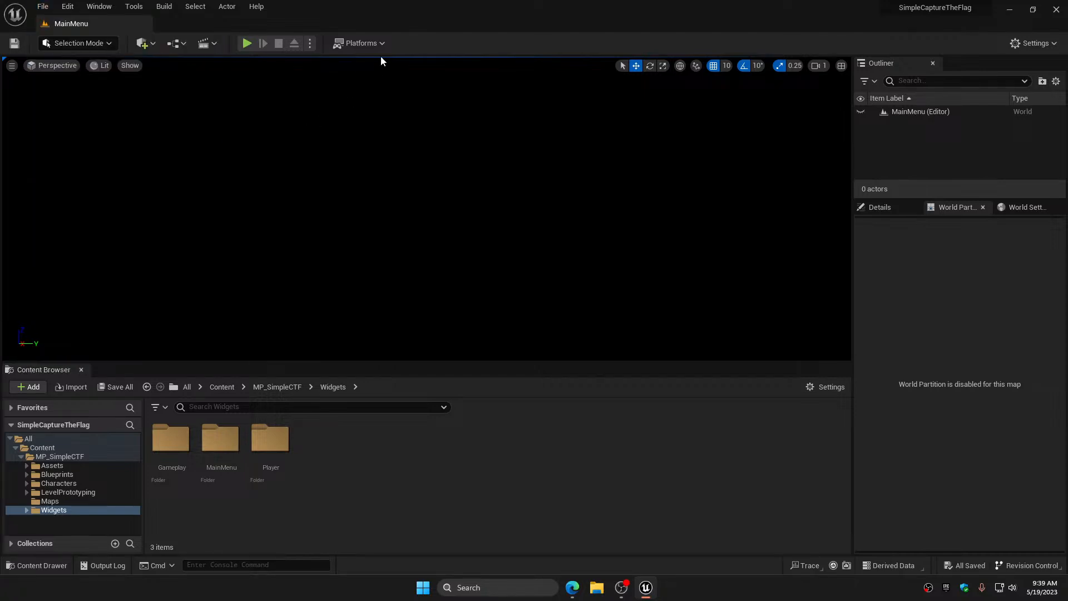
{"action": "left_click", "coordinate": [372, 44]}
{"action": "mouse_move", "coordinate": [391, 114]}
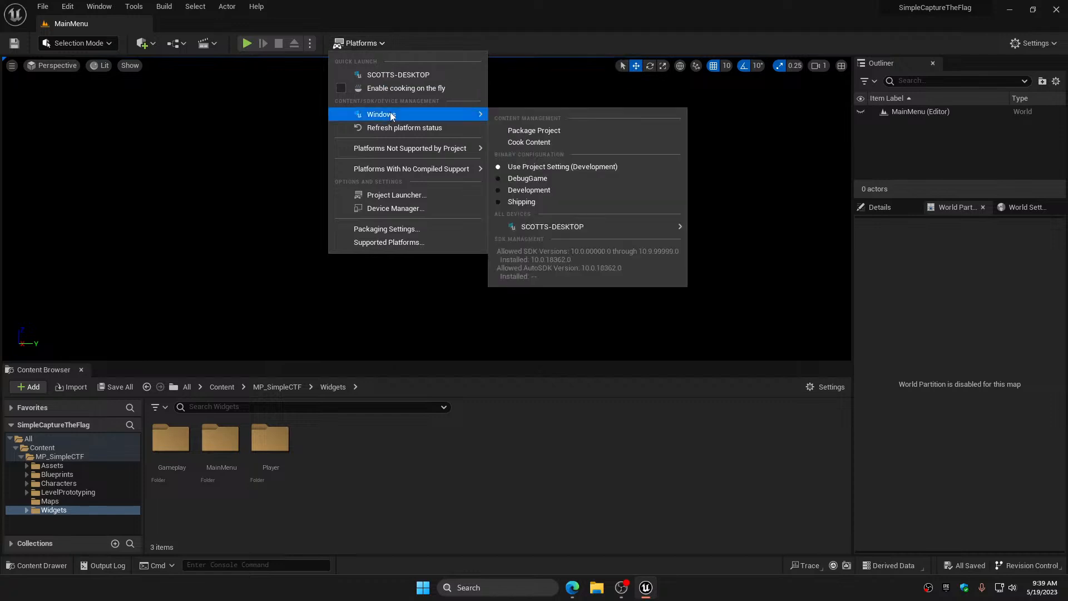
{"action": "left_click", "coordinate": [536, 131]}
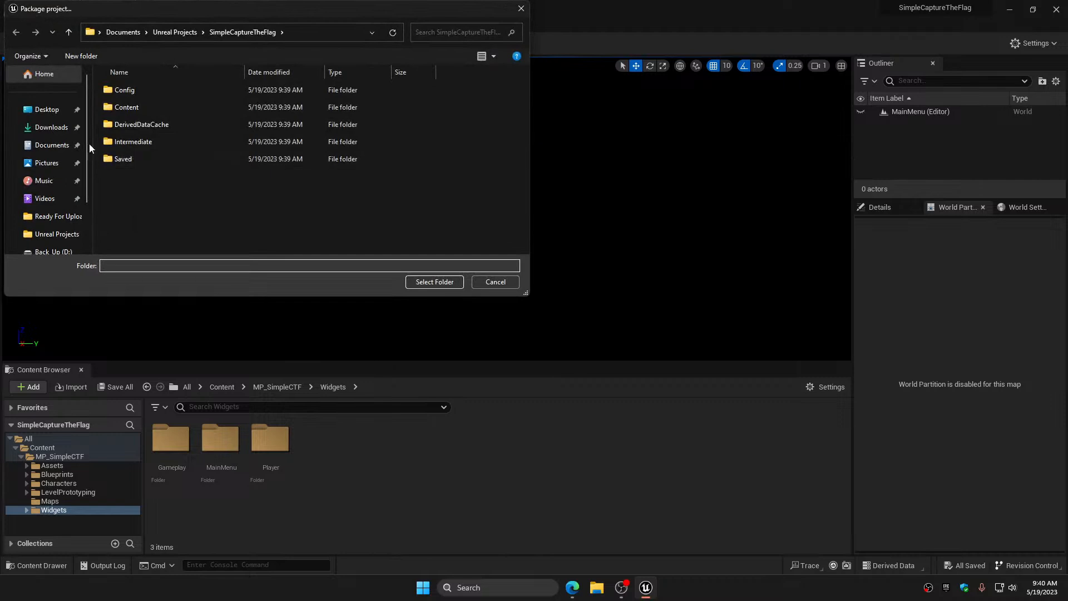
{"action": "left_click", "coordinate": [48, 109]}
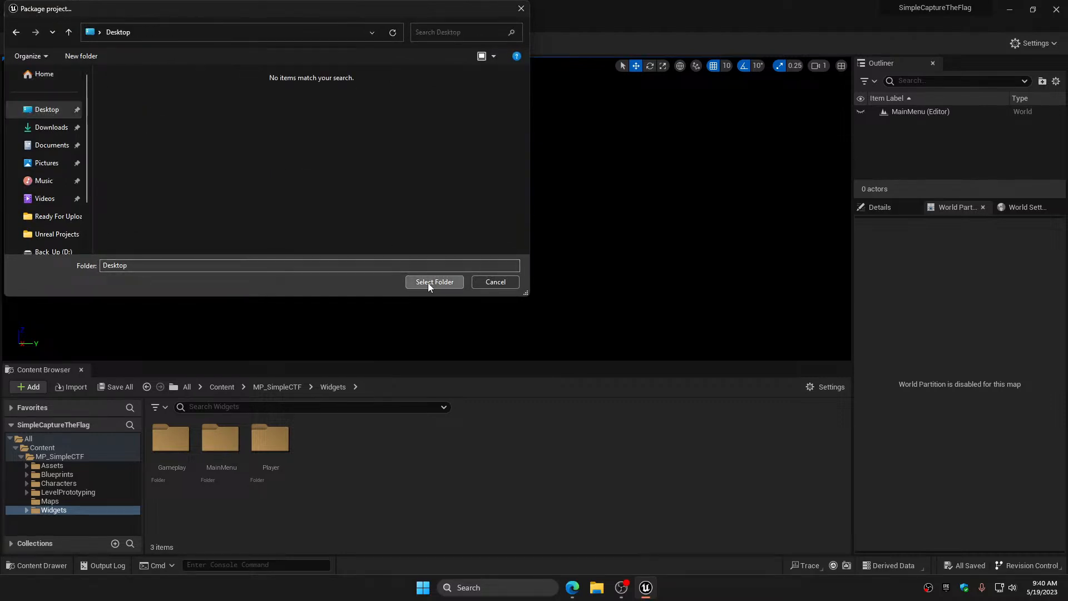
{"action": "left_click", "coordinate": [428, 282]}
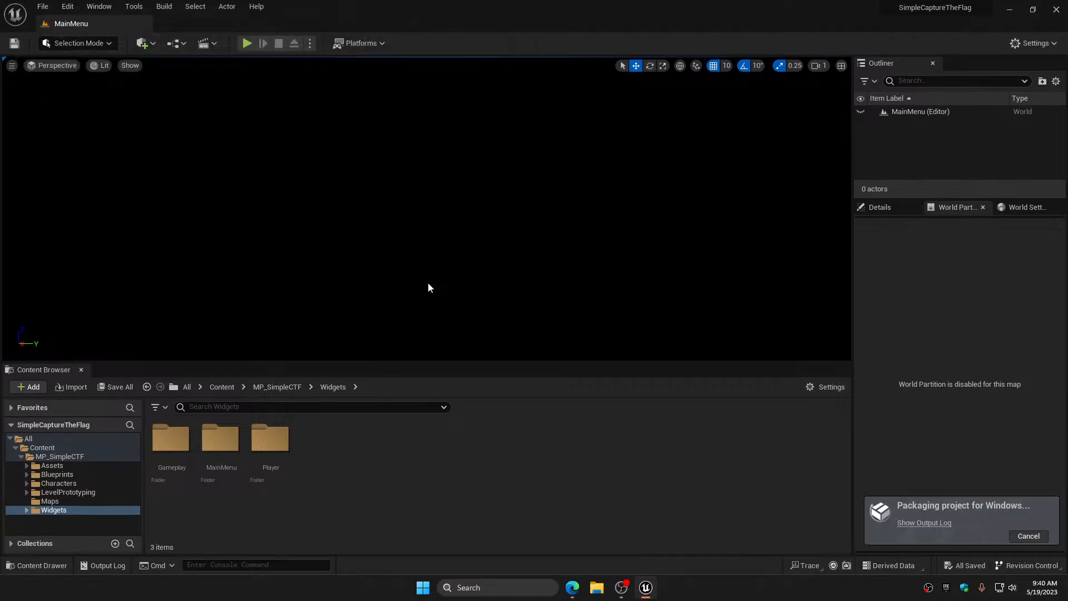
Examine the packaging output log, reading the deprecated ini section warnings and continuing through the cook messages to the end of the log
{"action": "left_click", "coordinate": [929, 524]}
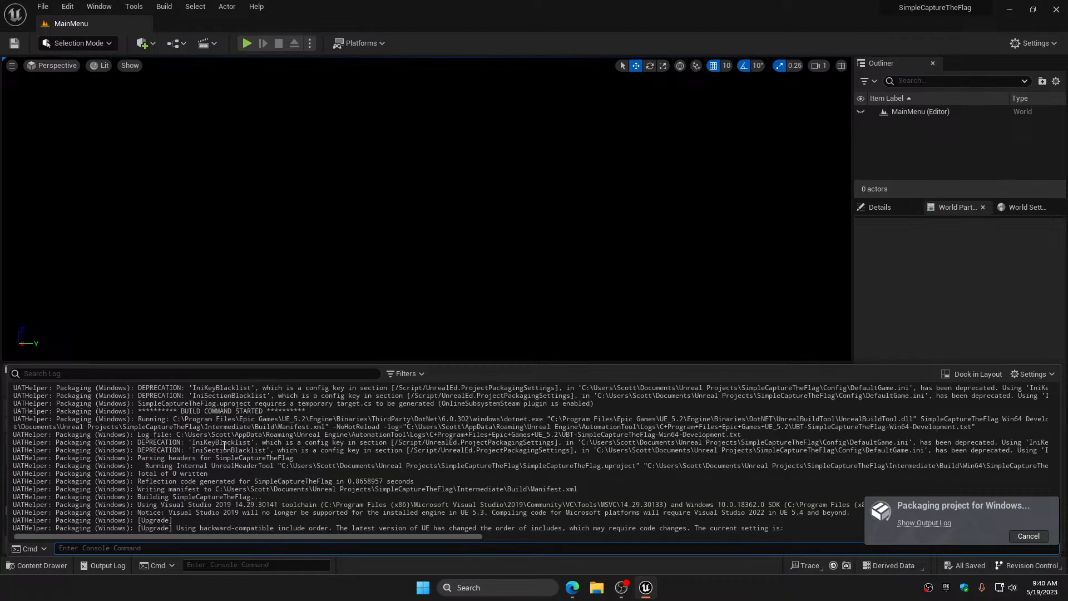
{"action": "scroll", "coordinate": [225, 445], "scroll_direction": "up", "scroll_amount": 2}
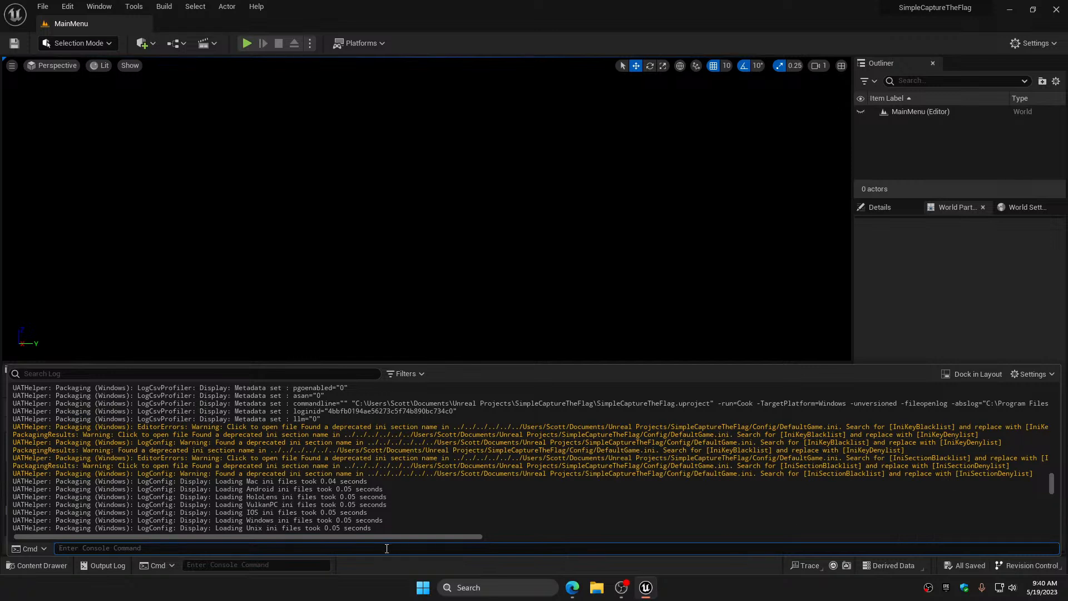
{"action": "left_click_drag", "start_coordinate": [439, 536], "coordinate": [502, 537]}
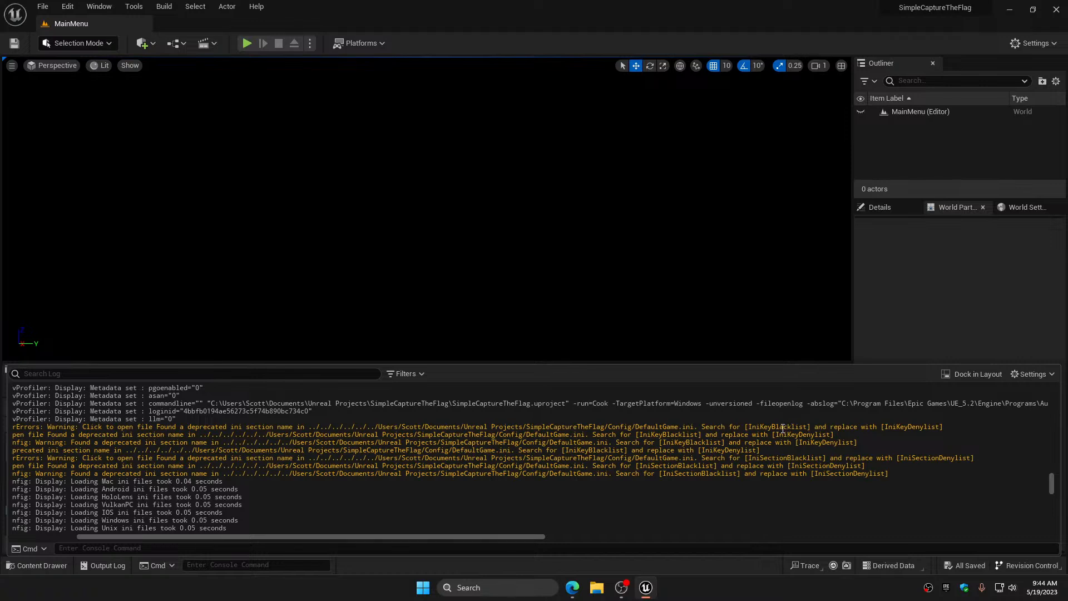
{"action": "scroll", "coordinate": [756, 444], "scroll_direction": "down", "scroll_amount": 6}
{"action": "scroll", "coordinate": [756, 444], "scroll_direction": "down", "scroll_amount": 10}
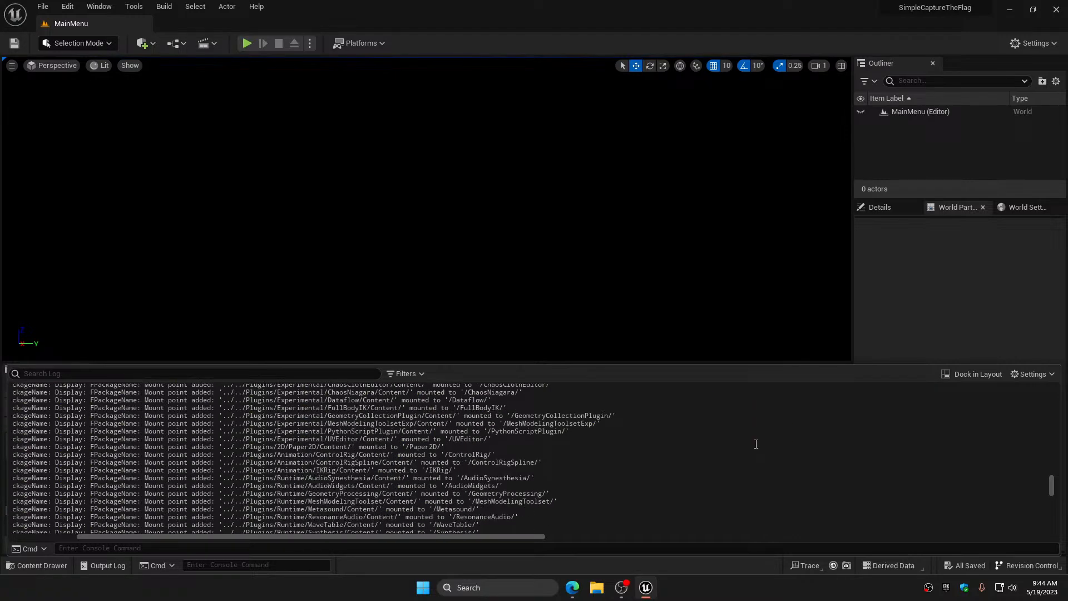
{"action": "scroll", "coordinate": [756, 445], "scroll_direction": "down", "scroll_amount": 12}
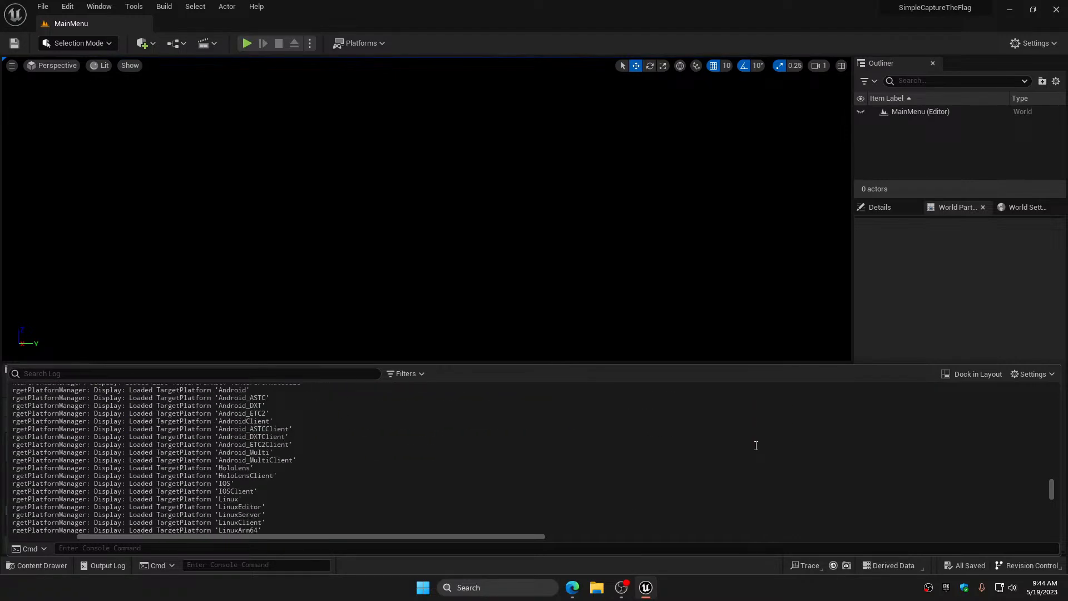
{"action": "scroll", "coordinate": [756, 445], "scroll_direction": "down", "scroll_amount": 15}
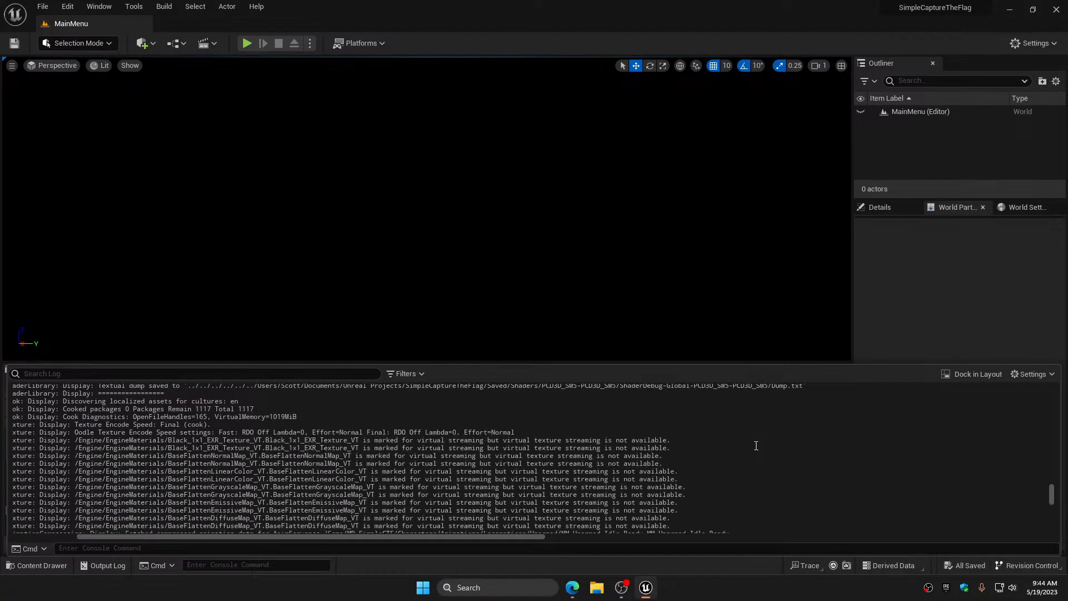
{"action": "scroll", "coordinate": [754, 444], "scroll_direction": "down", "scroll_amount": 15}
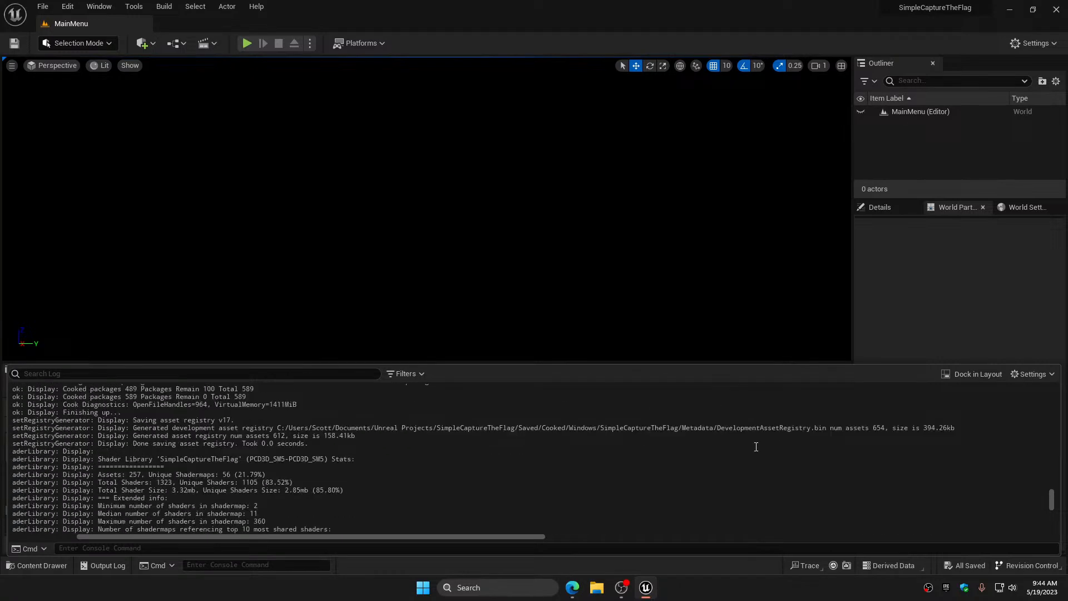
{"action": "left_click_drag", "start_coordinate": [1051, 501], "coordinate": [1053, 548]}
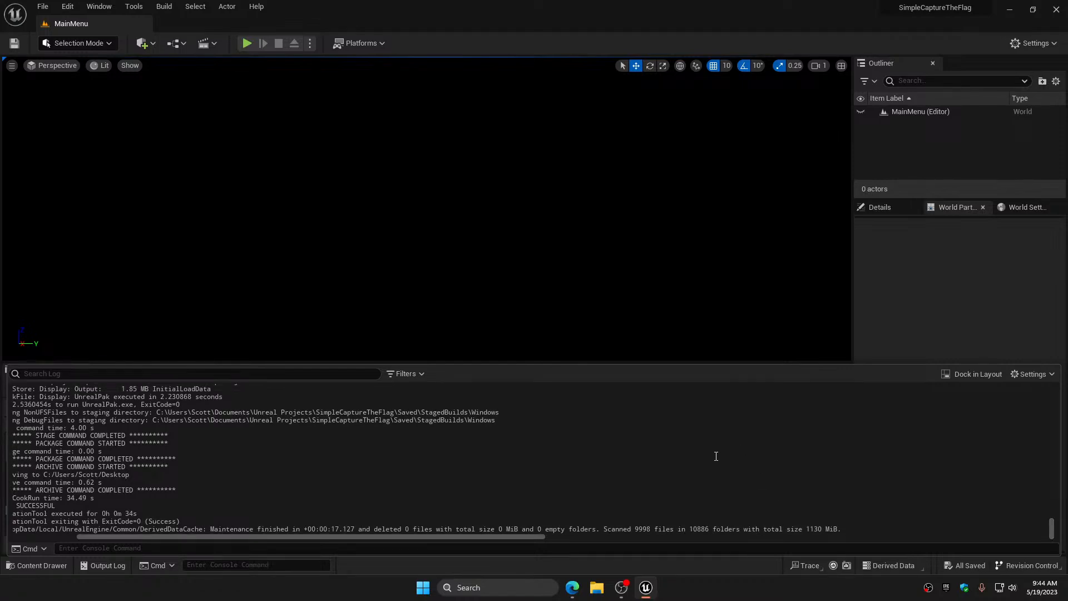
Close Unreal Editor and the Epic Games Launcher, and move the Windows build folder above the steam_appid file on the desktop
{"action": "left_click", "coordinate": [1054, 12]}
{"action": "left_click_drag", "start_coordinate": [21, 297], "coordinate": [580, 386]}
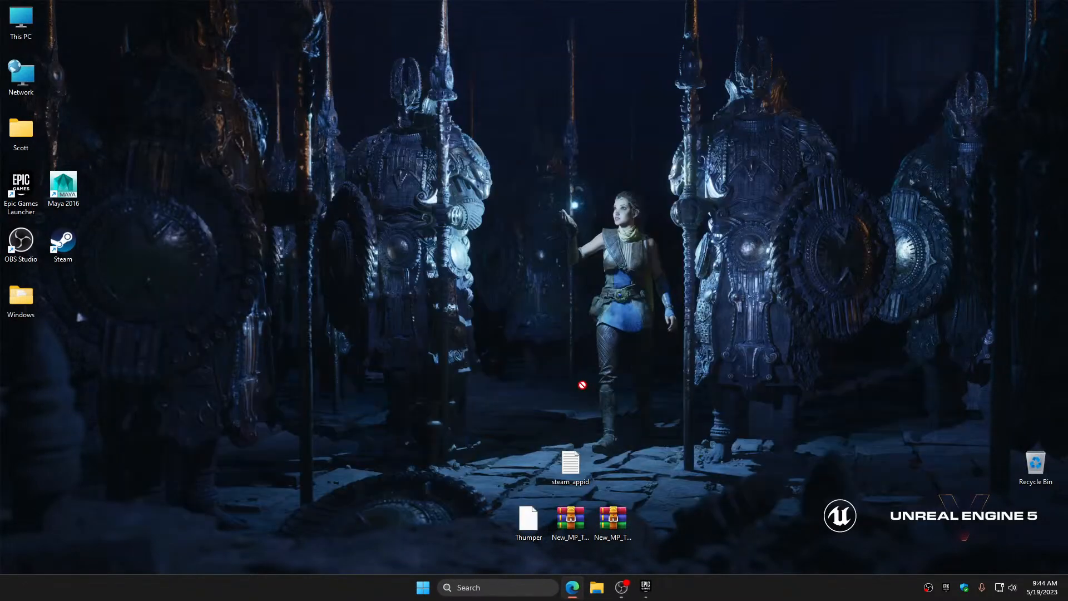
{"action": "left_click", "coordinate": [1052, 9]}
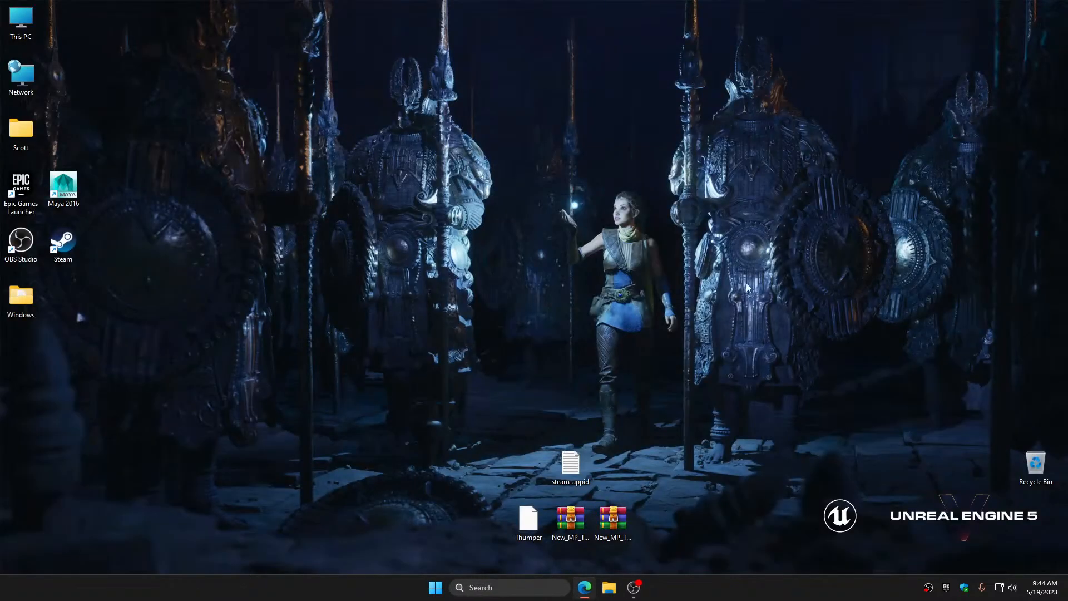
{"action": "left_click_drag", "start_coordinate": [21, 298], "coordinate": [573, 411]}
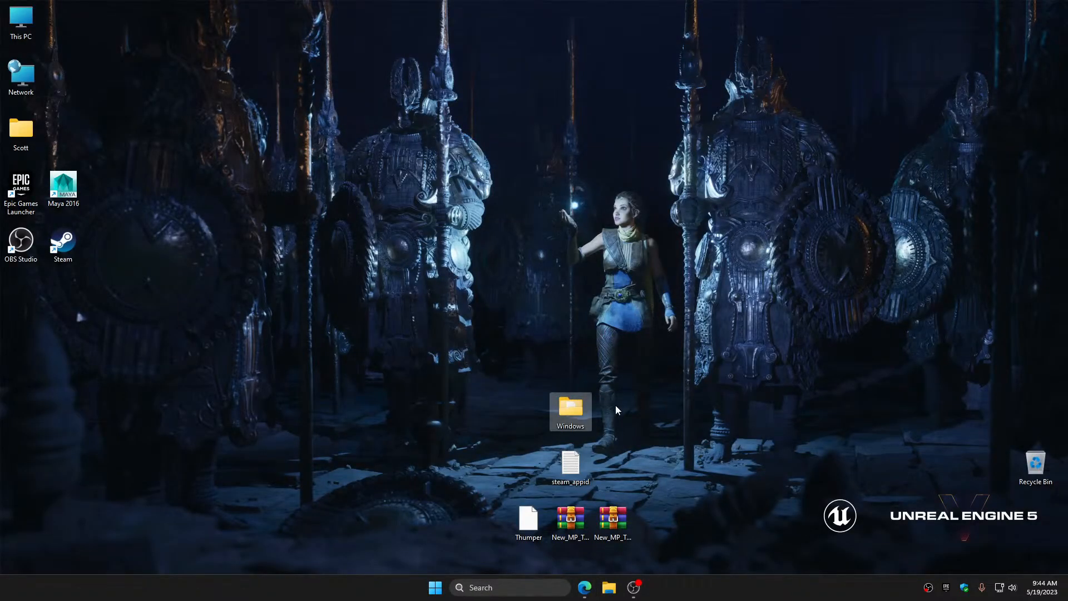
Open the Windows build's SimpleCaptureTheFlag > Binaries > Win64 folder and look through its files
{"action": "left_click", "coordinate": [577, 463]}
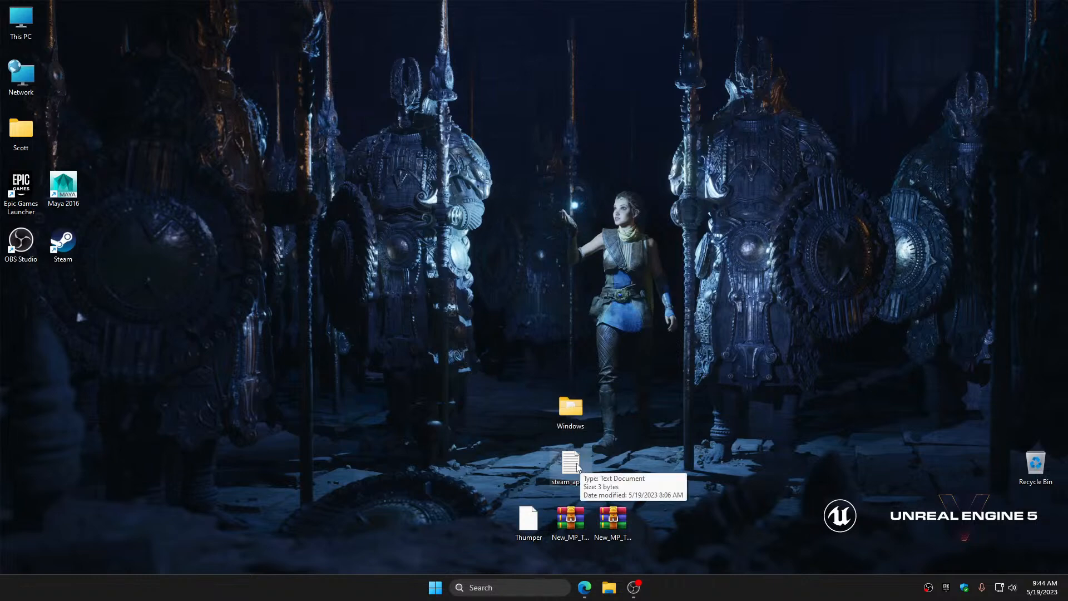
{"action": "double_click", "coordinate": [570, 406]}
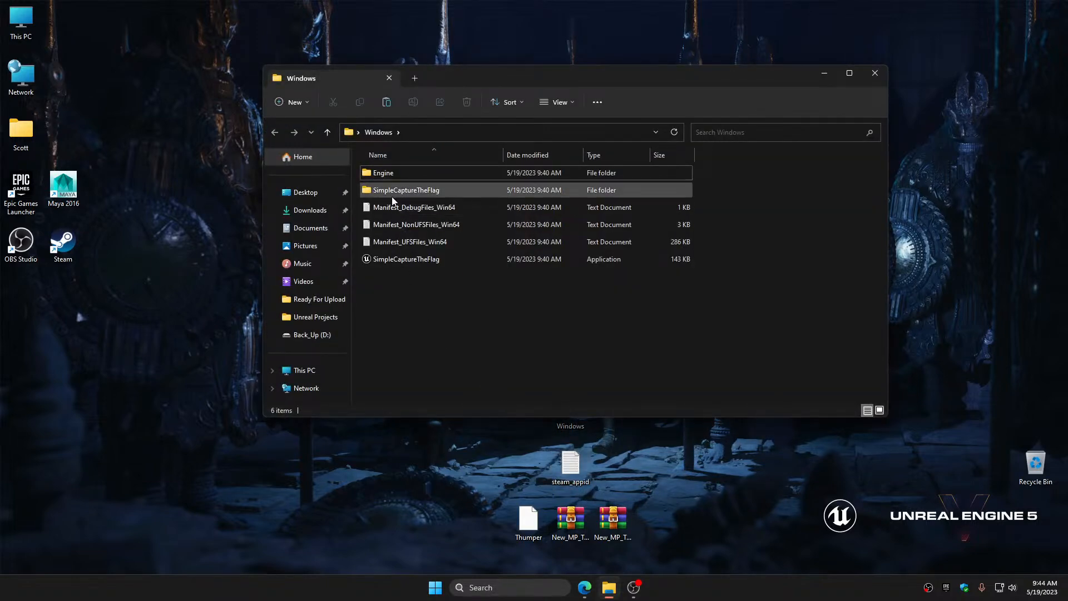
{"action": "double_click", "coordinate": [391, 192]}
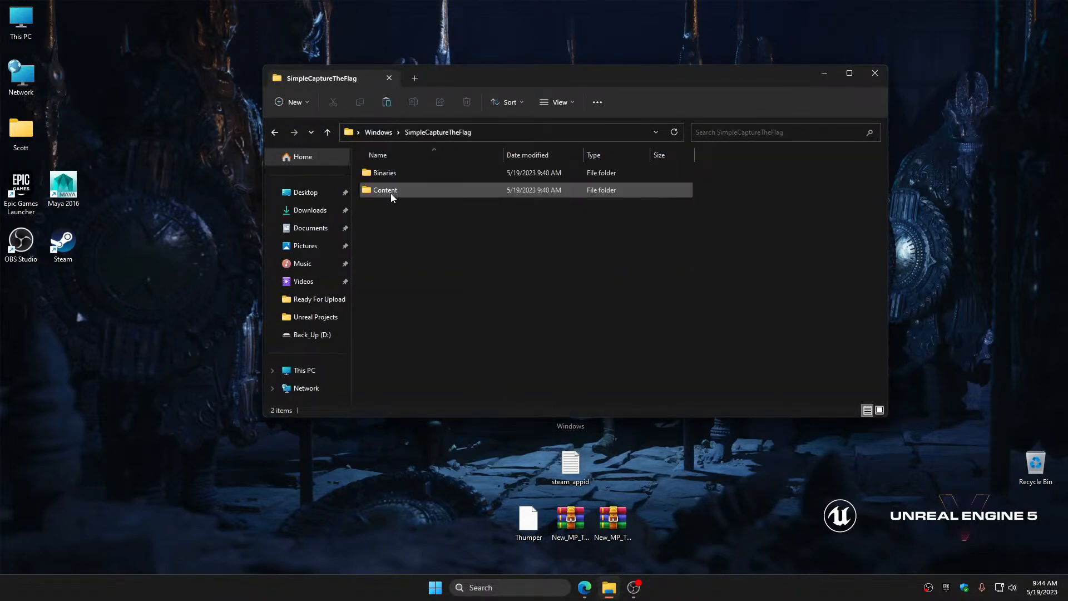
{"action": "left_click", "coordinate": [390, 171]}
{"action": "double_click", "coordinate": [390, 172]}
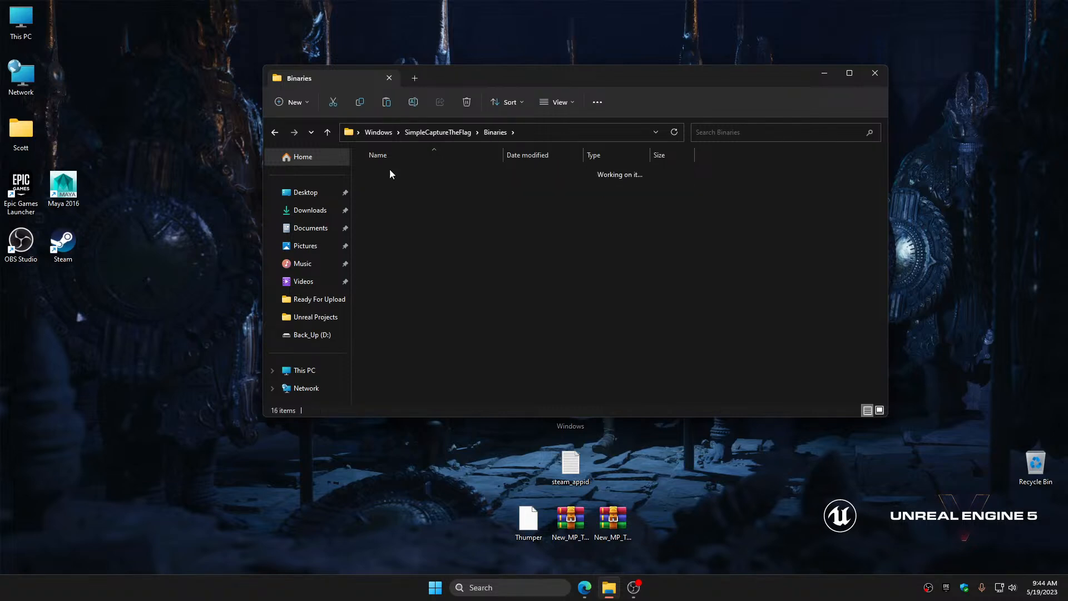
{"action": "double_click", "coordinate": [390, 173]}
{"action": "scroll", "coordinate": [422, 306], "scroll_direction": "down", "scroll_amount": 1}
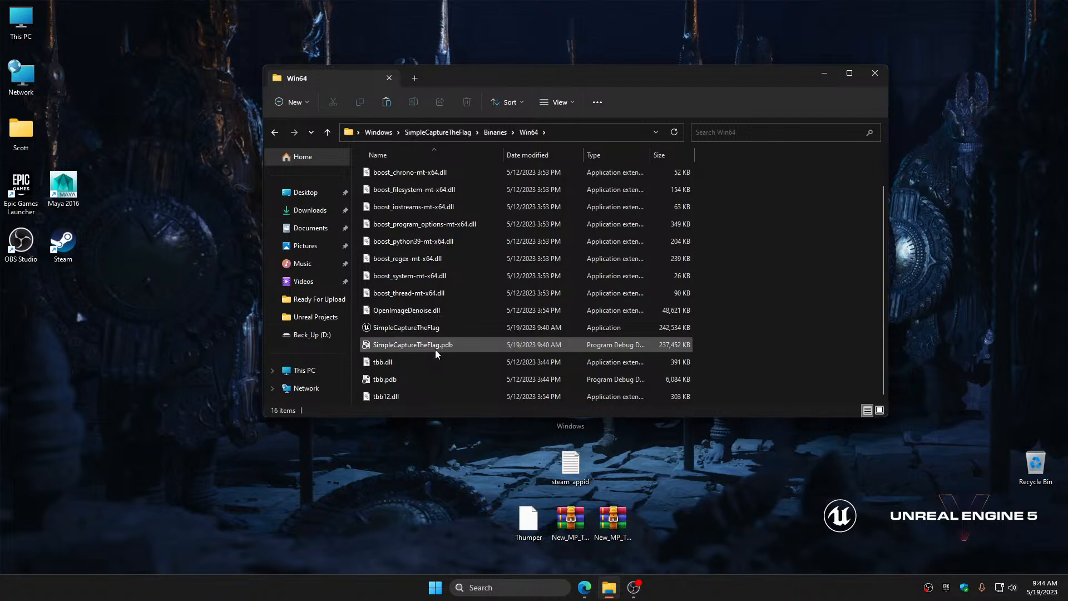
{"action": "scroll", "coordinate": [447, 376], "scroll_direction": "up", "scroll_amount": 1}
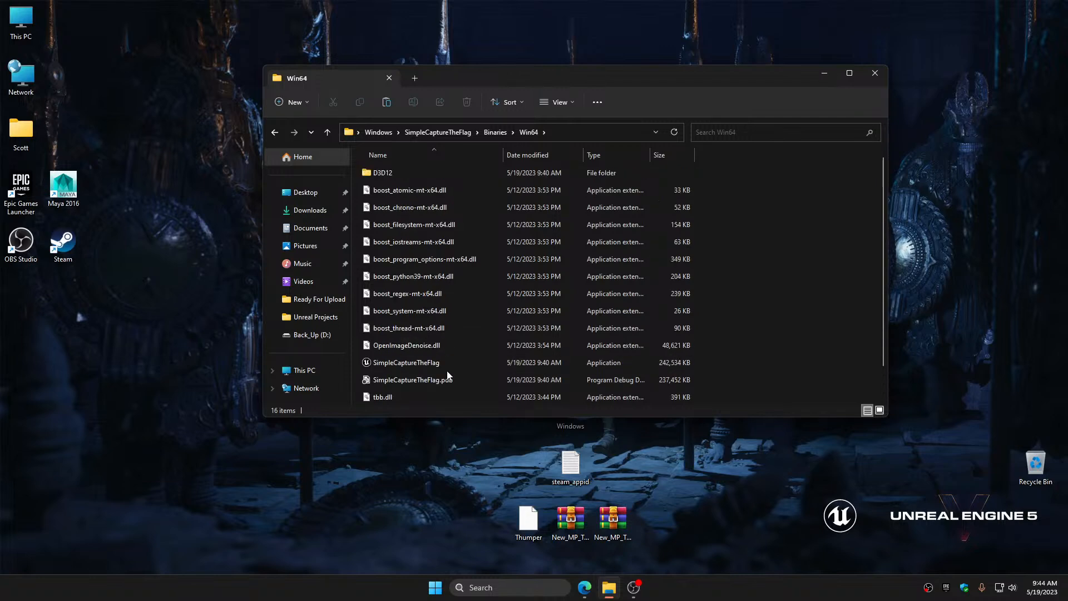
{"action": "scroll", "coordinate": [448, 374], "scroll_direction": "down", "scroll_amount": 1}
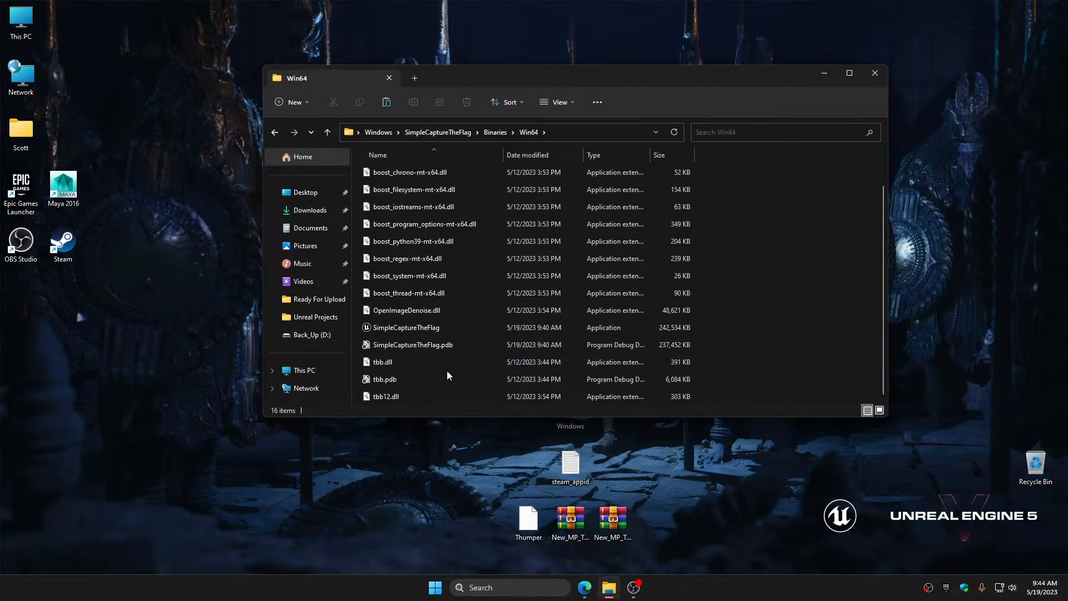
Close and reopen the Windows build's SimpleCaptureTheFlag > Binaries > Win64 folder, recheck its file list, and close the folder
{"action": "scroll", "coordinate": [446, 370], "scroll_direction": "up", "scroll_amount": 1}
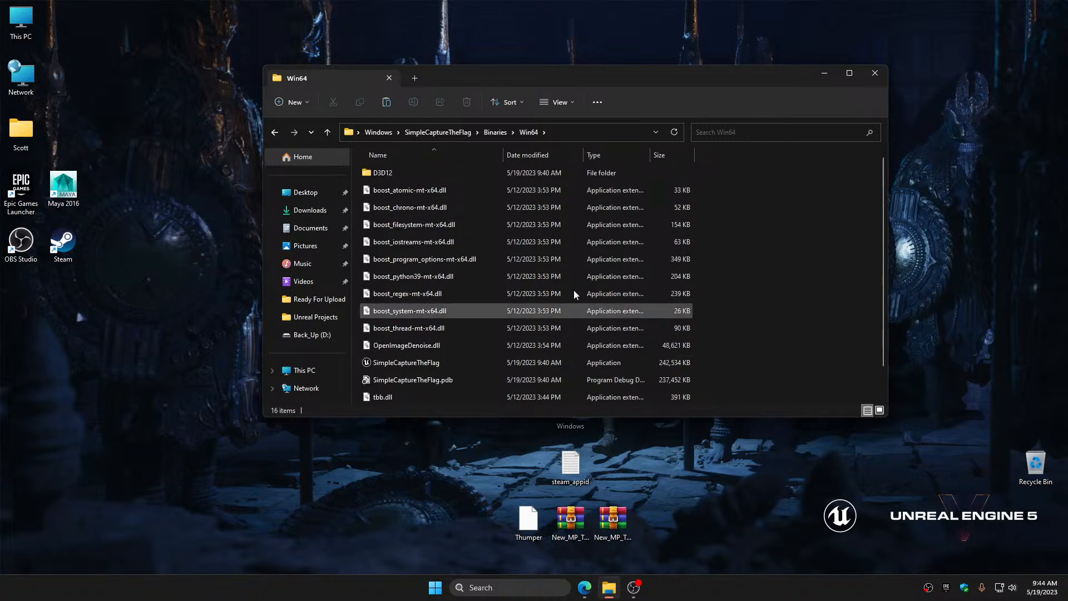
{"action": "left_click", "coordinate": [875, 73]}
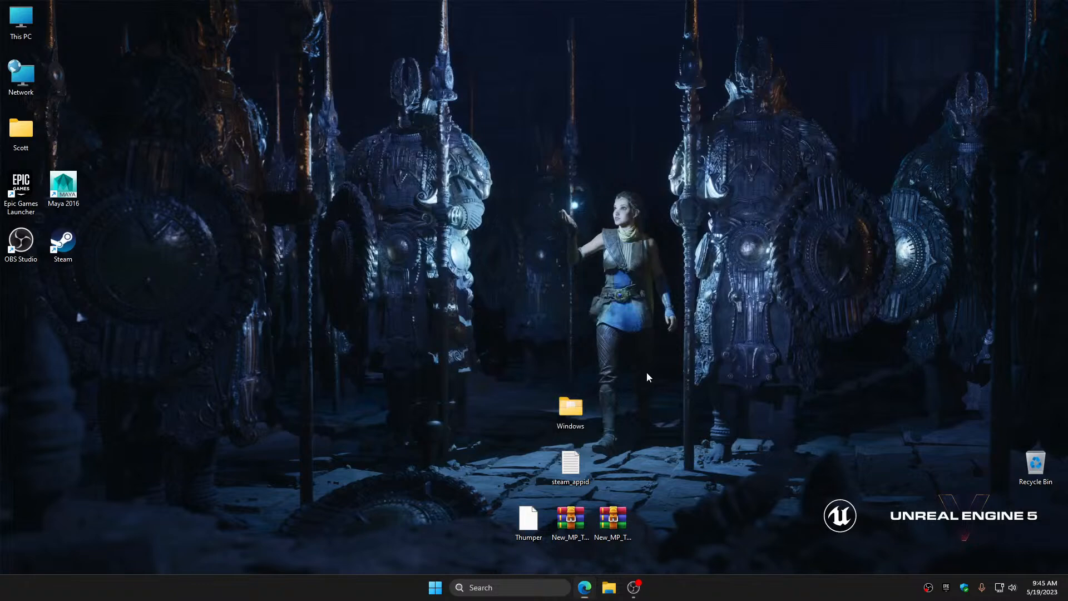
{"action": "double_click", "coordinate": [578, 413]}
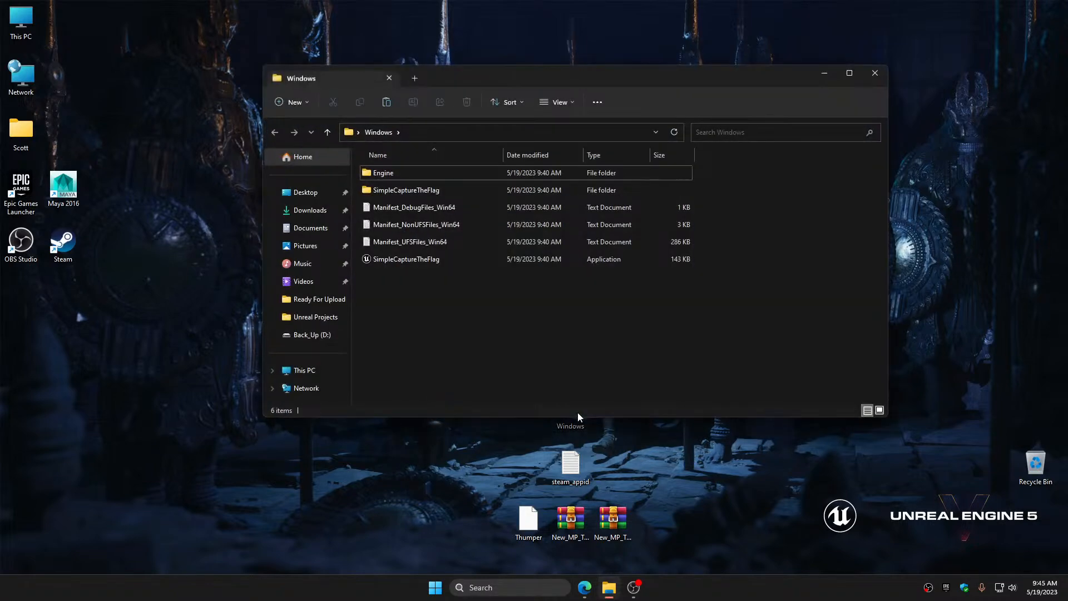
{"action": "double_click", "coordinate": [421, 192]}
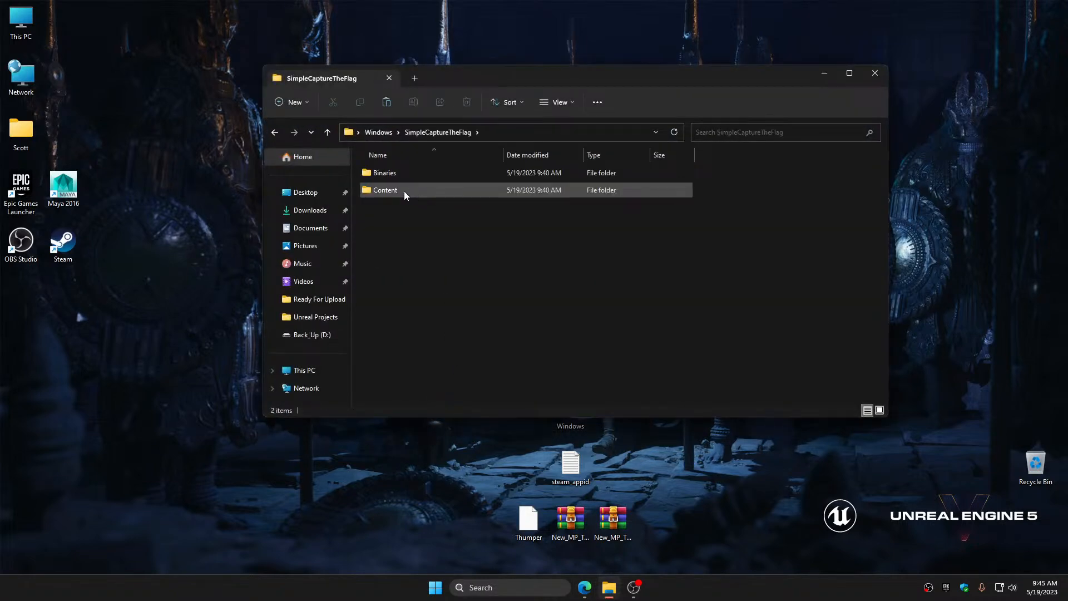
{"action": "double_click", "coordinate": [401, 174]}
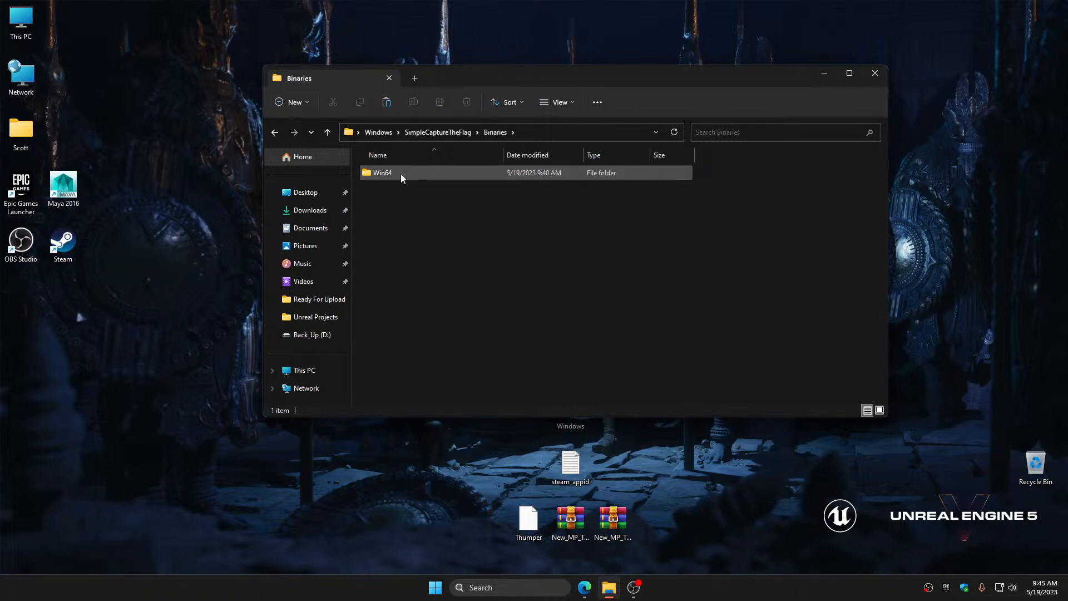
{"action": "double_click", "coordinate": [401, 174]}
{"action": "scroll", "coordinate": [436, 296], "scroll_direction": "down", "scroll_amount": 1}
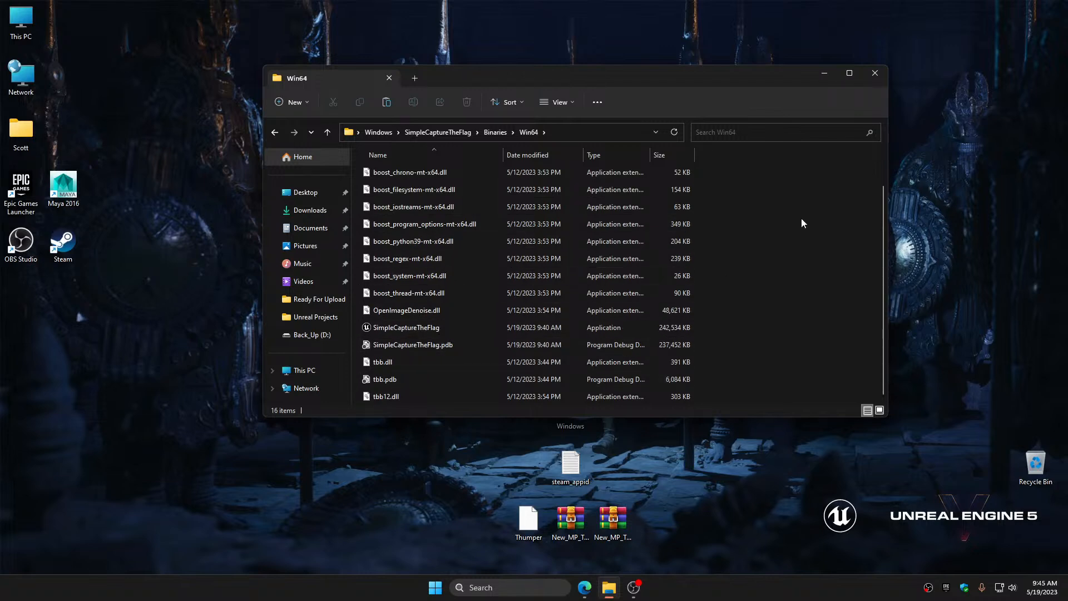
{"action": "left_click", "coordinate": [875, 73]}
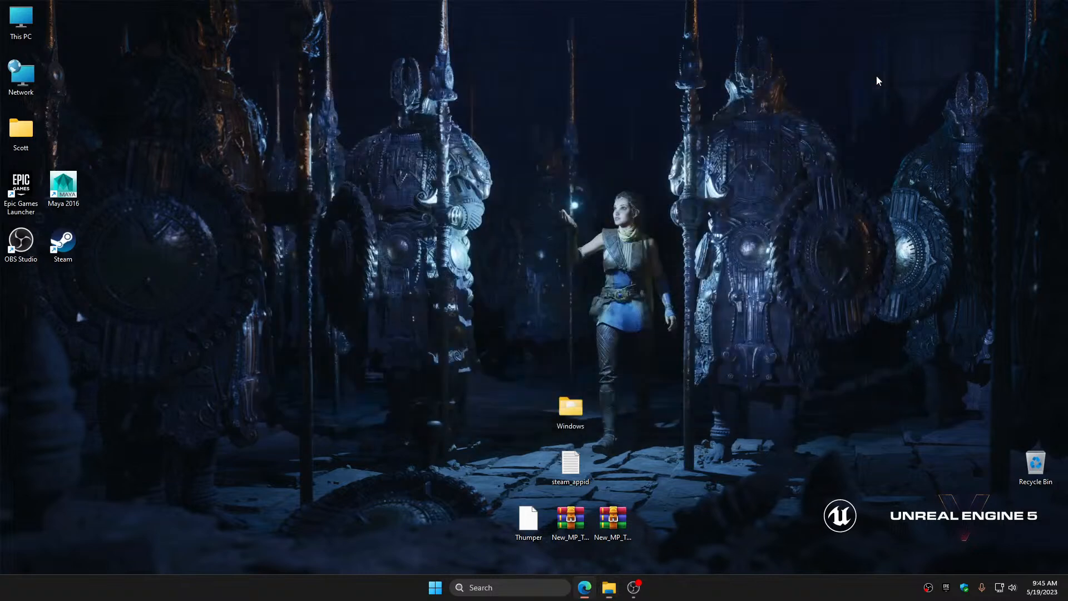
Start Steam and close its store window, and run the packaged SimpleCaptureTheFlag application once, quitting from its main menu
{"action": "left_click", "coordinate": [72, 245]}
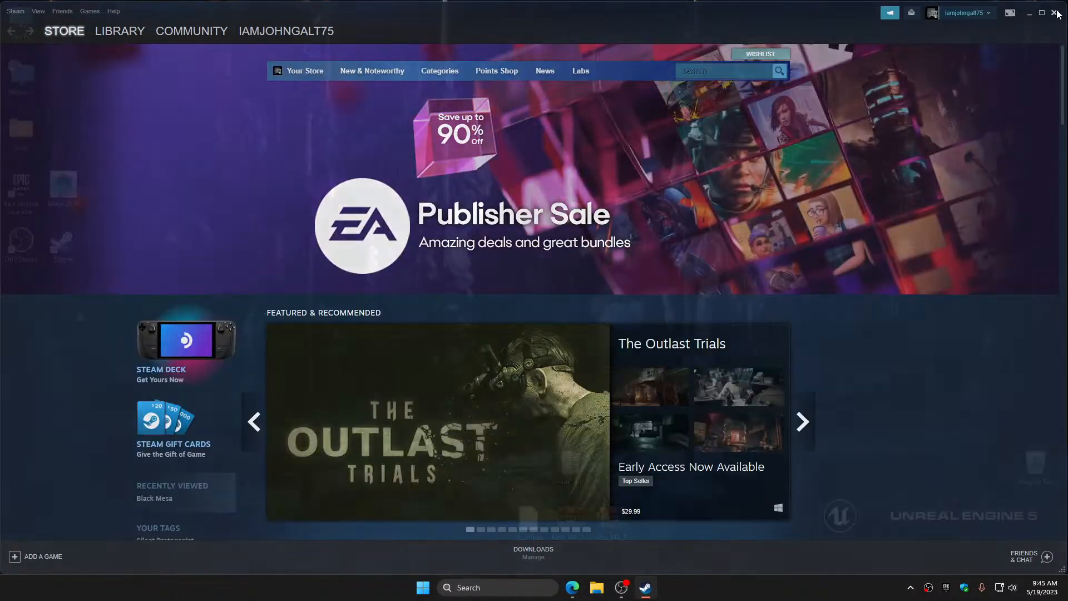
{"action": "left_click", "coordinate": [1056, 13]}
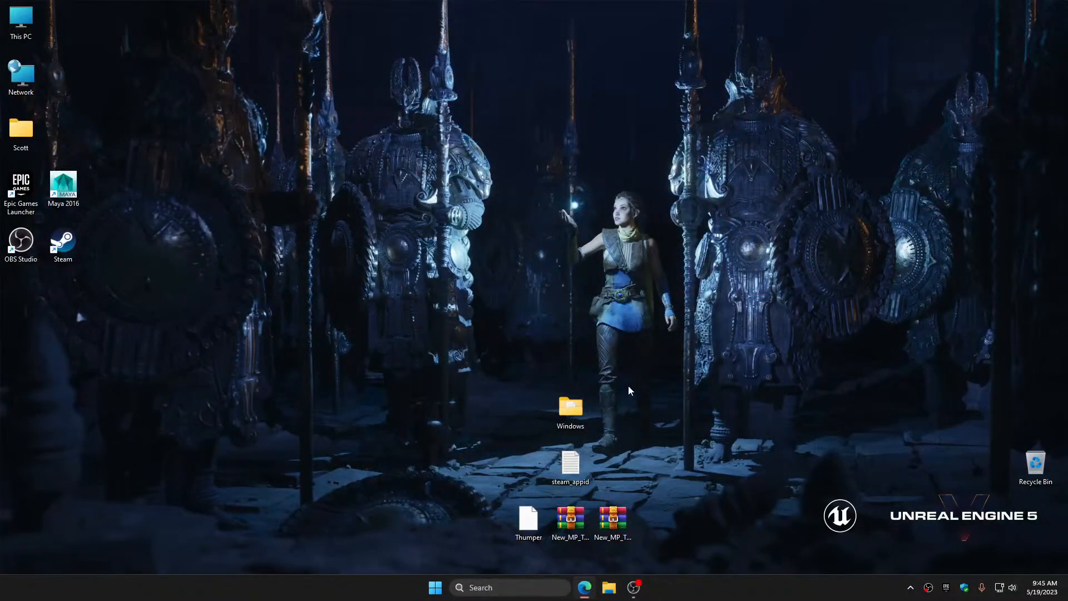
{"action": "double_click", "coordinate": [583, 409]}
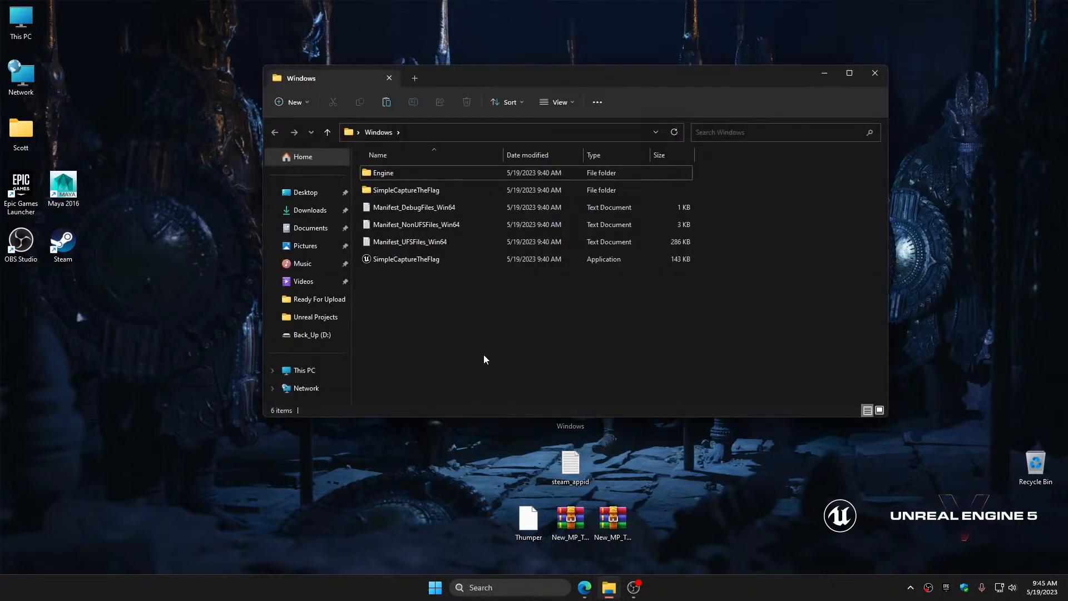
{"action": "left_click", "coordinate": [418, 259]}
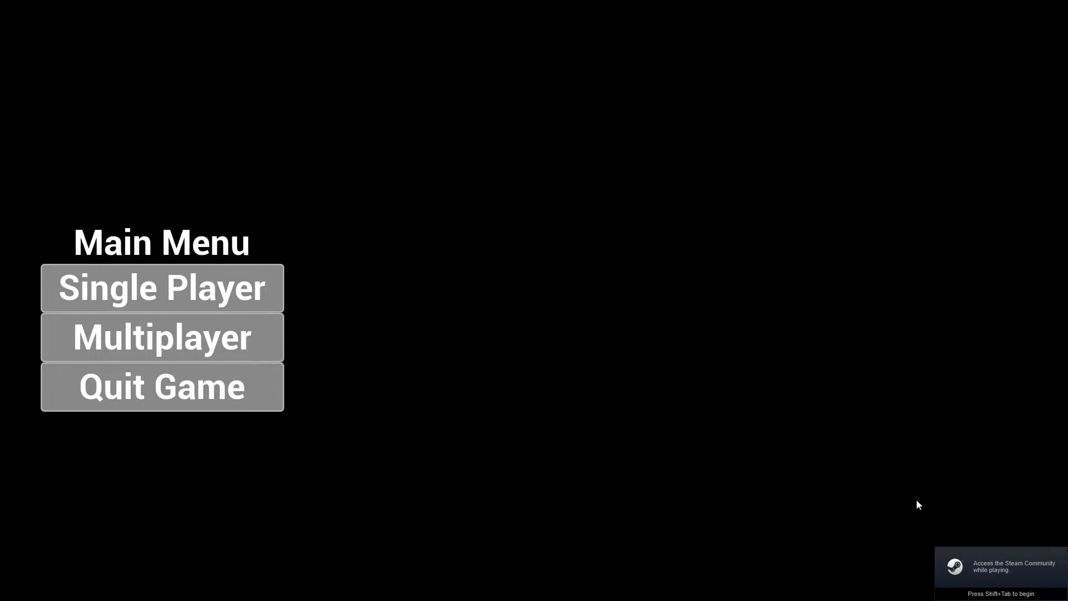
{"action": "left_click", "coordinate": [228, 390]}
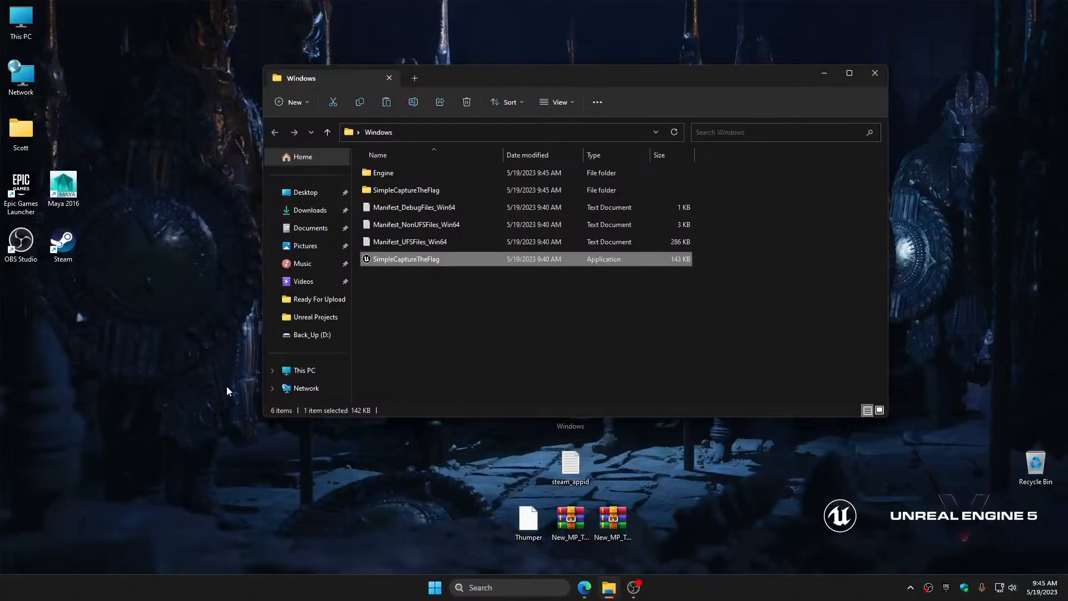
Check the build's Binaries > Win64 folder for a steam_appid file after the first game launch, and close the folder
{"action": "double_click", "coordinate": [394, 191]}
{"action": "double_click", "coordinate": [388, 173]}
{"action": "double_click", "coordinate": [393, 173]}
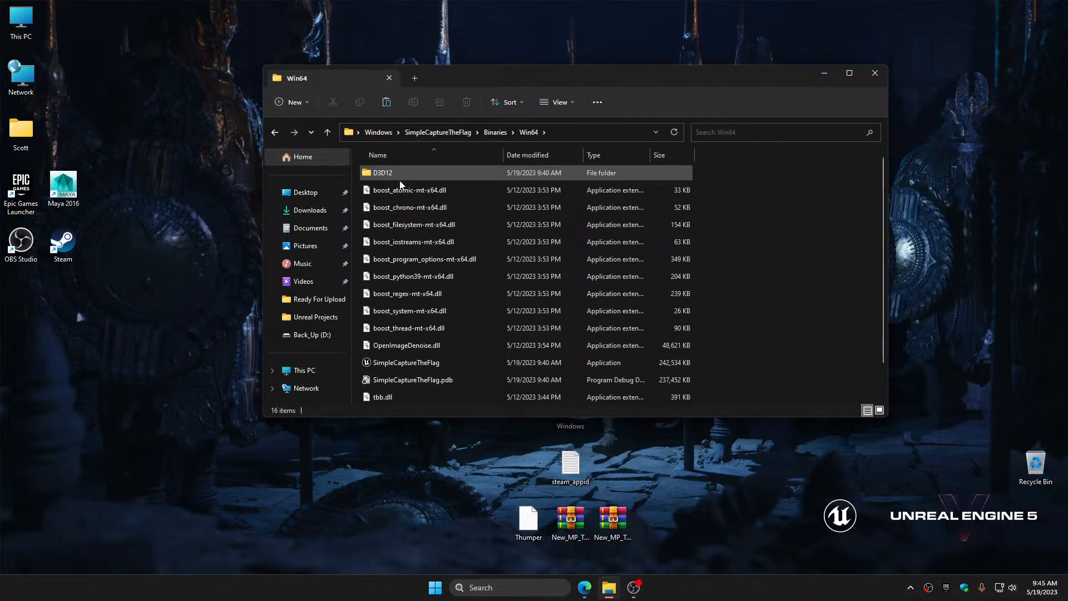
{"action": "scroll", "coordinate": [420, 312], "scroll_direction": "down", "scroll_amount": 1}
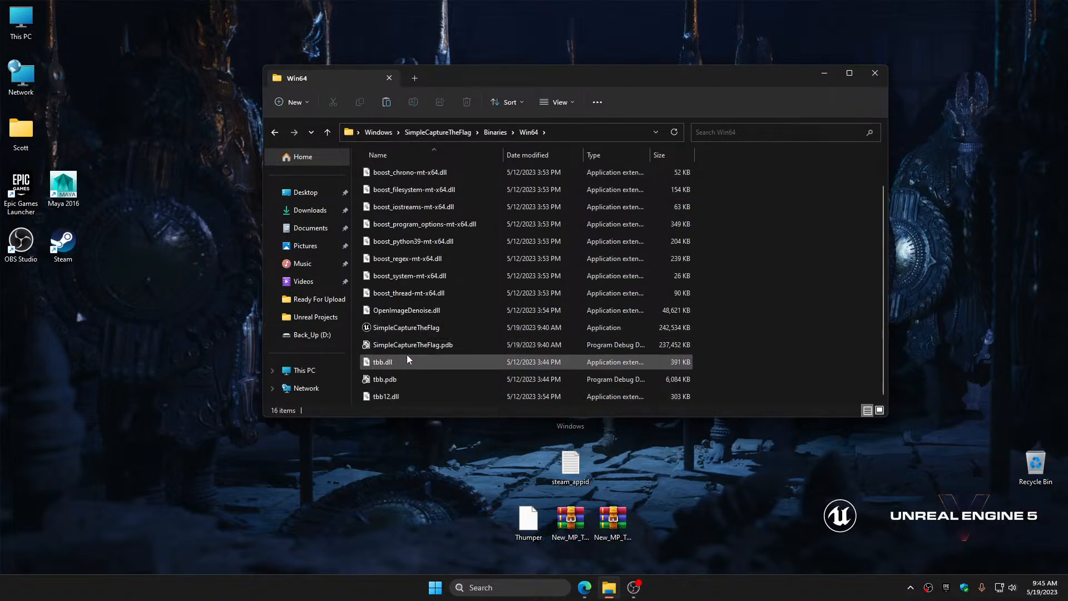
{"action": "scroll", "coordinate": [406, 354], "scroll_direction": "up", "scroll_amount": 1}
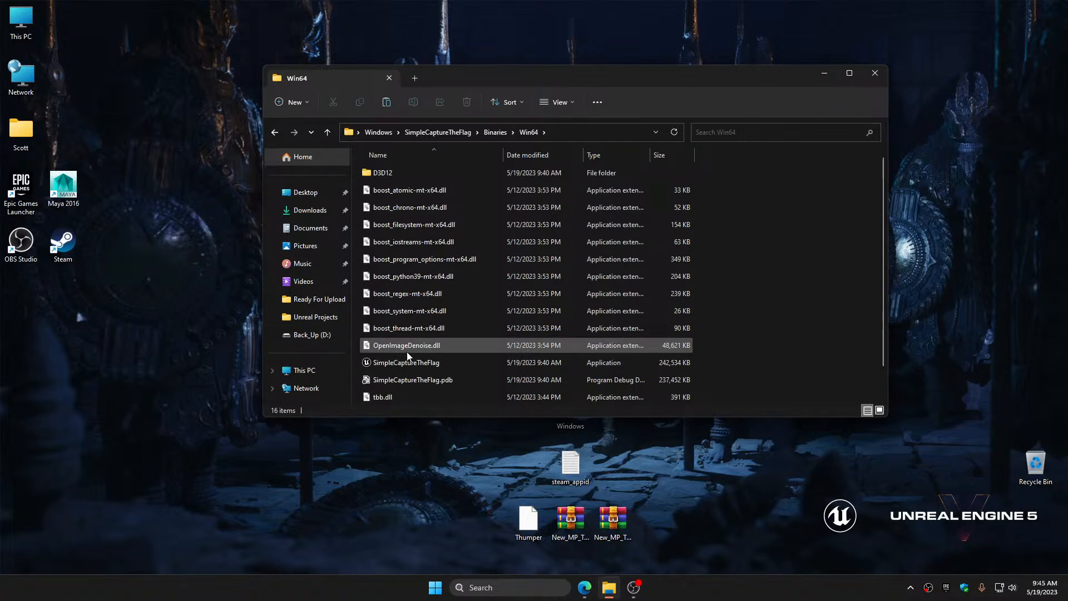
{"action": "mouse_move", "coordinate": [410, 349]}
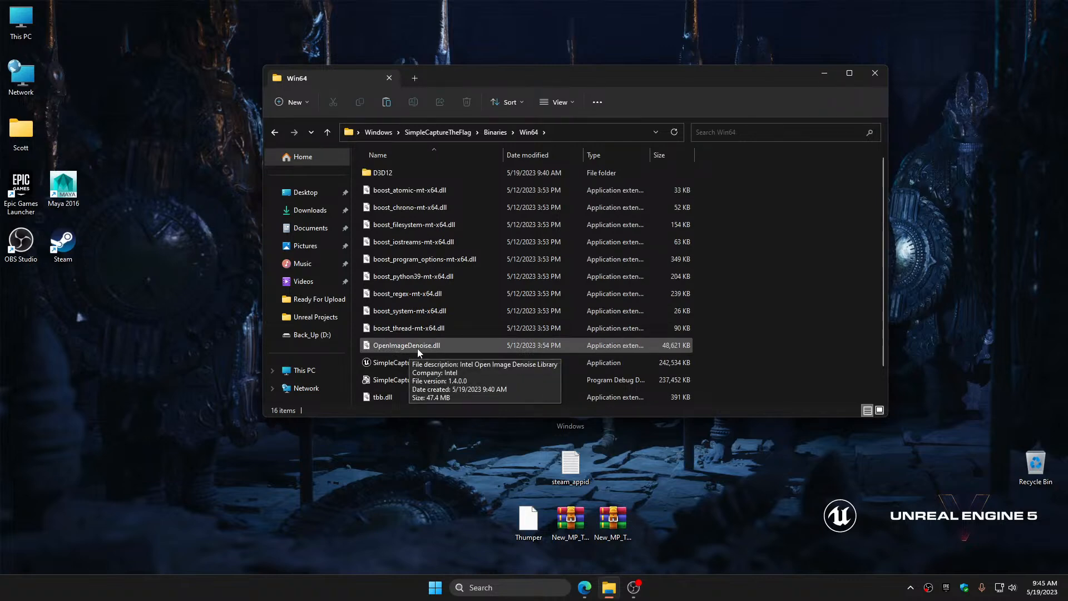
{"action": "scroll", "coordinate": [499, 326], "scroll_direction": "down", "scroll_amount": 1}
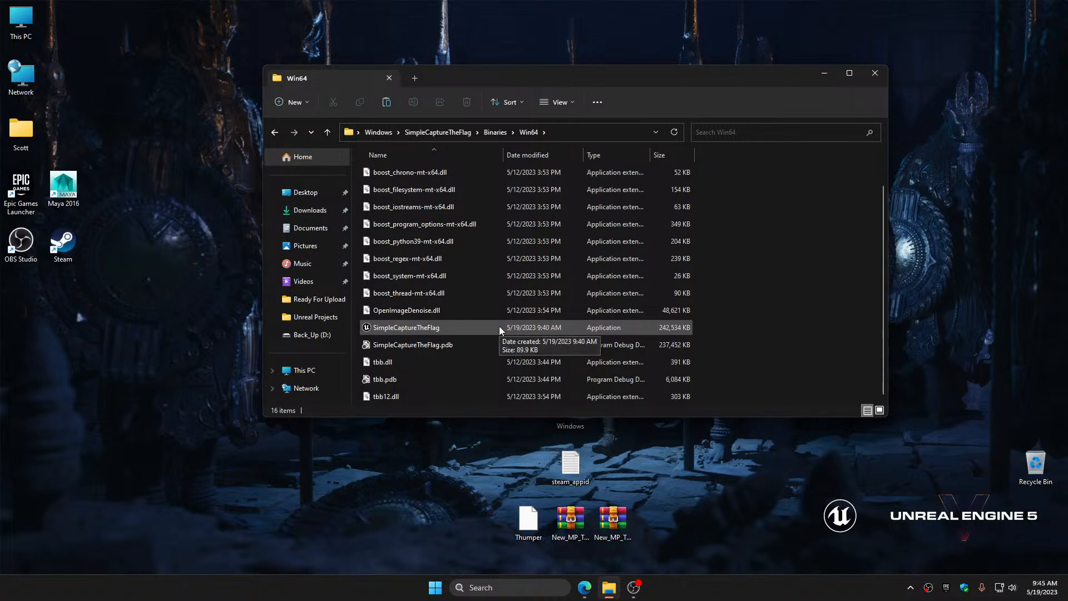
{"action": "left_click", "coordinate": [876, 73]}
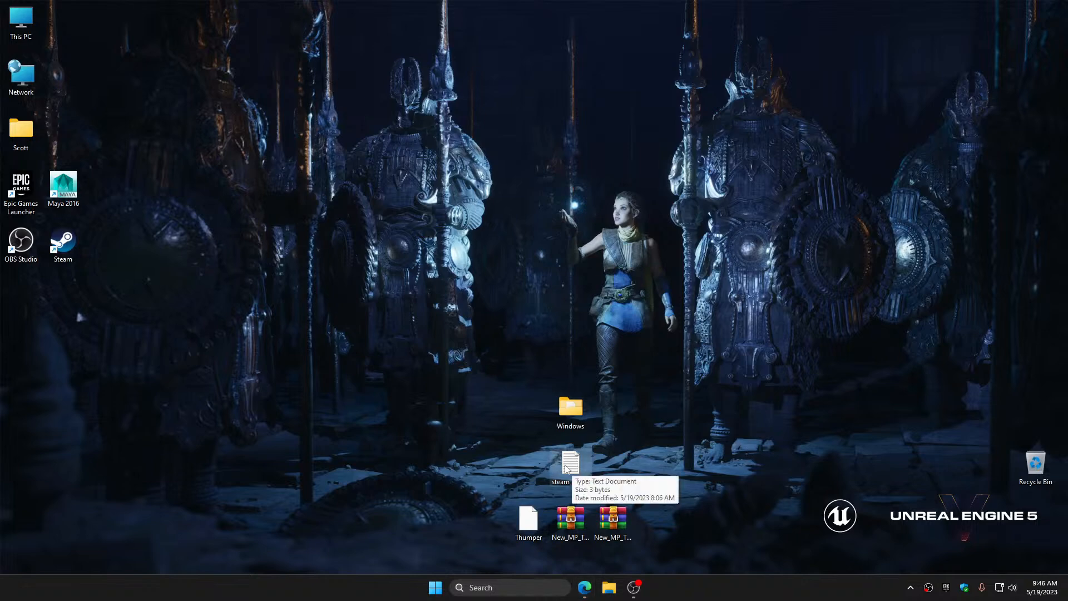
Relaunch SimpleCaptureTheFlag from the Windows build and try hosting a multiplayer game on MP_TestMap_001 with 2 max players and 5m match time
{"action": "double_click", "coordinate": [571, 409]}
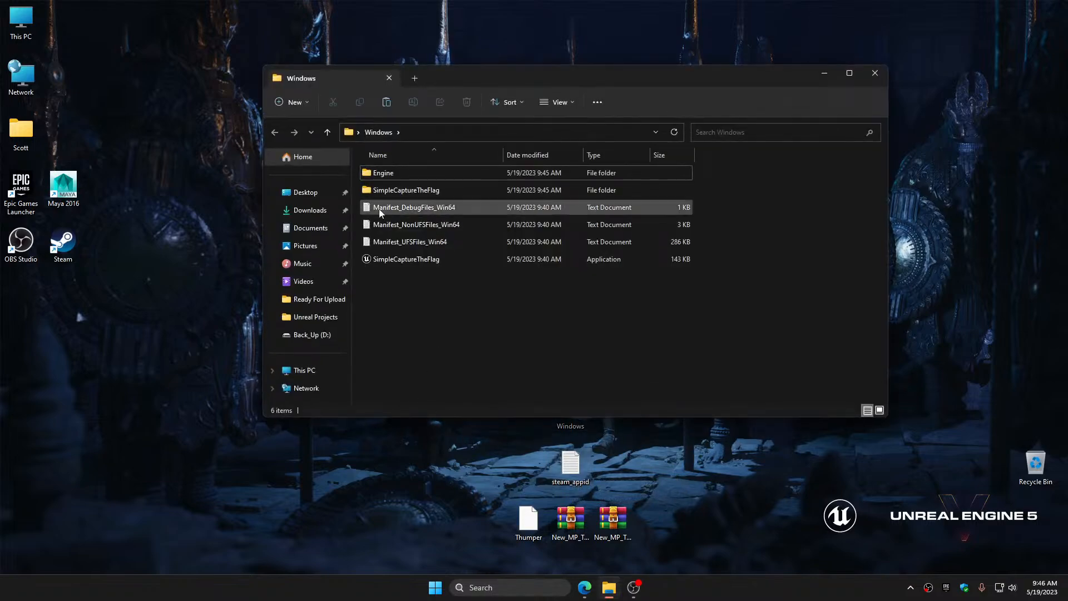
{"action": "double_click", "coordinate": [407, 260]}
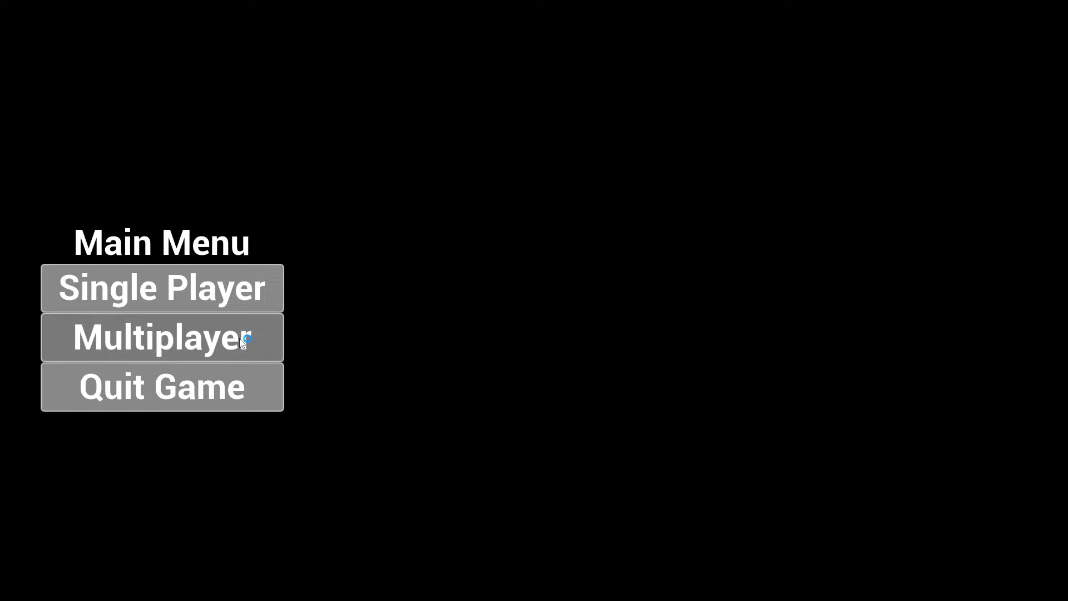
{"action": "left_click", "coordinate": [240, 341]}
{"action": "left_click", "coordinate": [219, 268]}
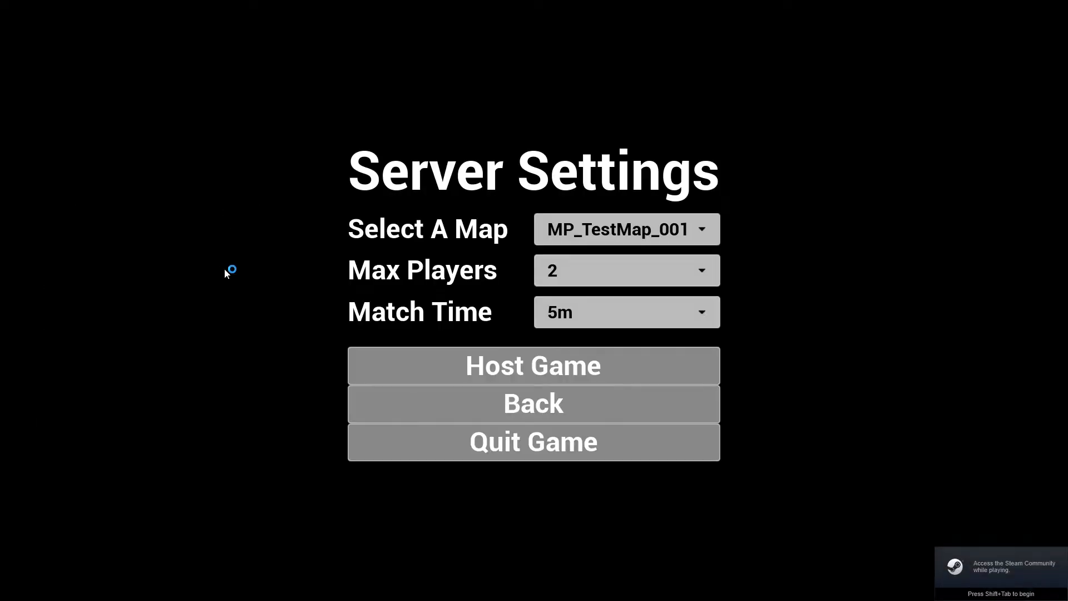
{"action": "left_click", "coordinate": [490, 368]}
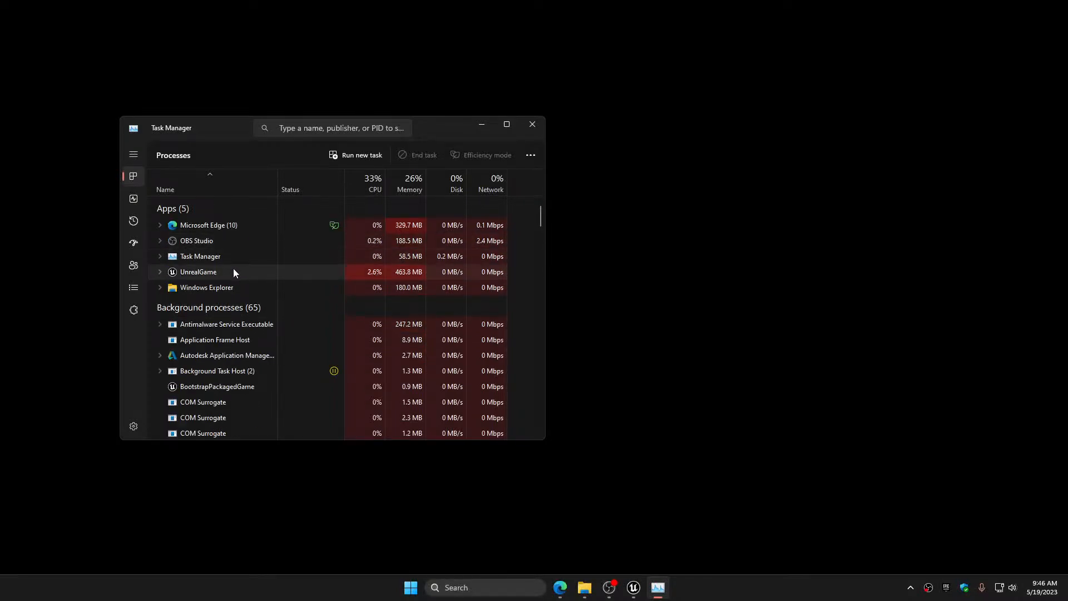
End the running UnrealGame process in Task Manager, close Task Manager, and return to the Windows build folder
{"action": "left_click", "coordinate": [214, 272]}
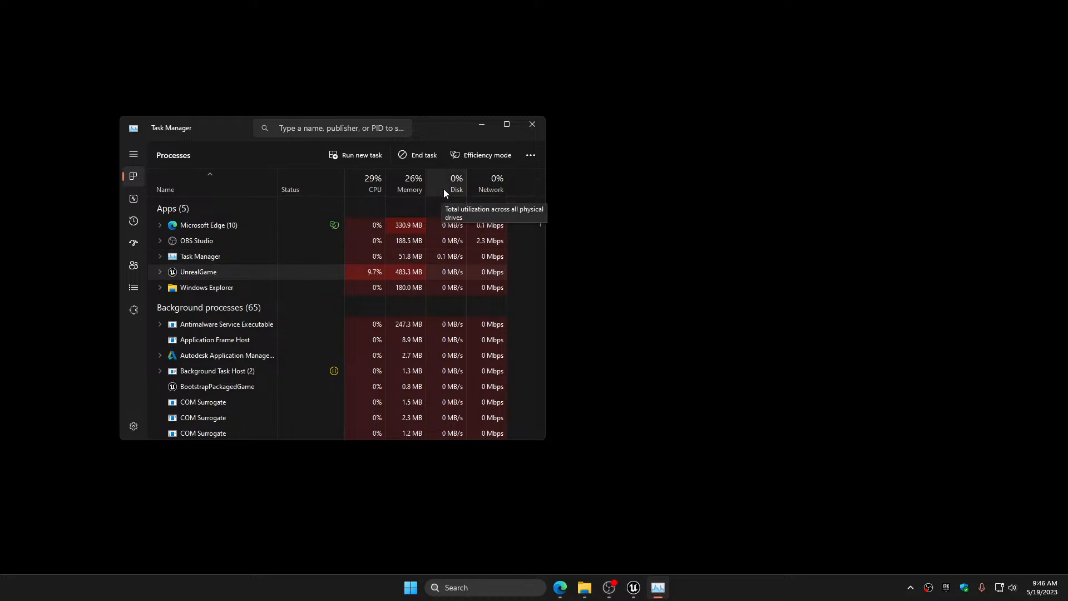
{"action": "left_click", "coordinate": [421, 154]}
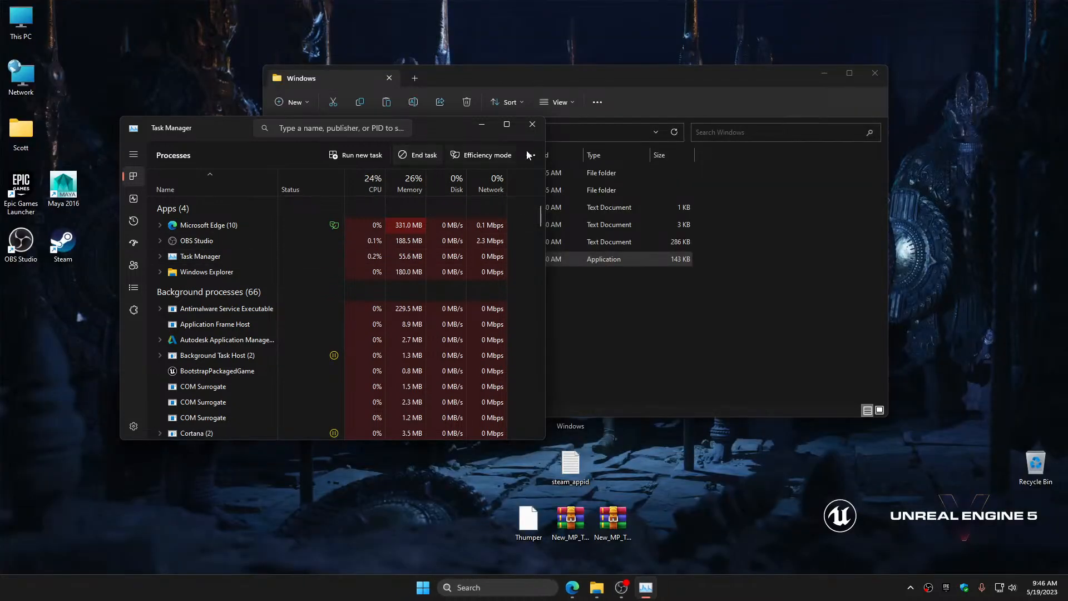
{"action": "left_click", "coordinate": [533, 124]}
{"action": "left_click", "coordinate": [569, 322]}
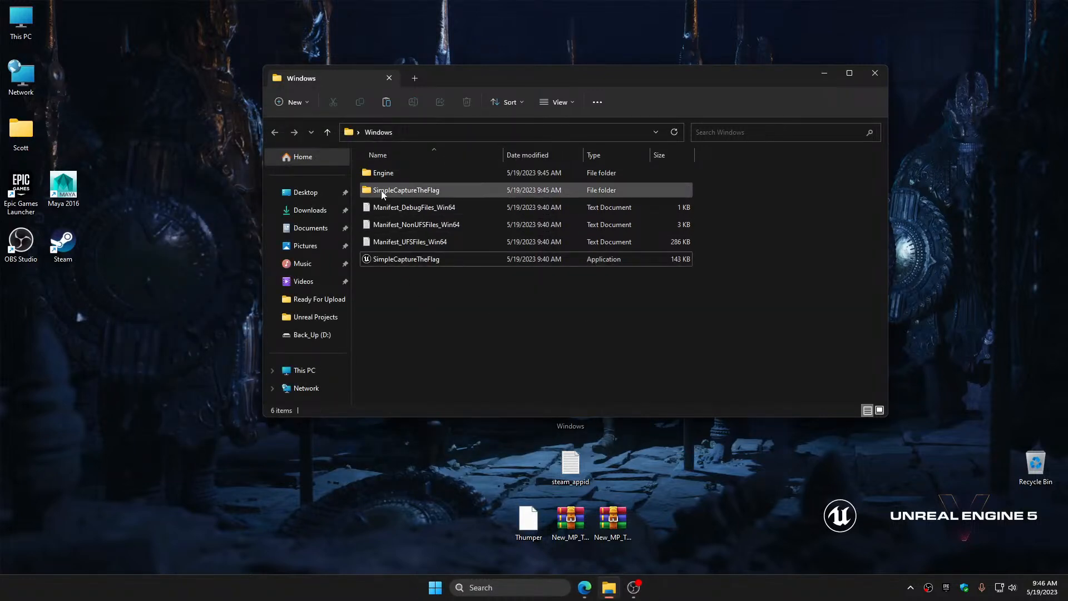
Open the build's SimpleCaptureTheFlag > Binaries > Win64 folder again and locate the steam_appid text file
{"action": "double_click", "coordinate": [383, 191]}
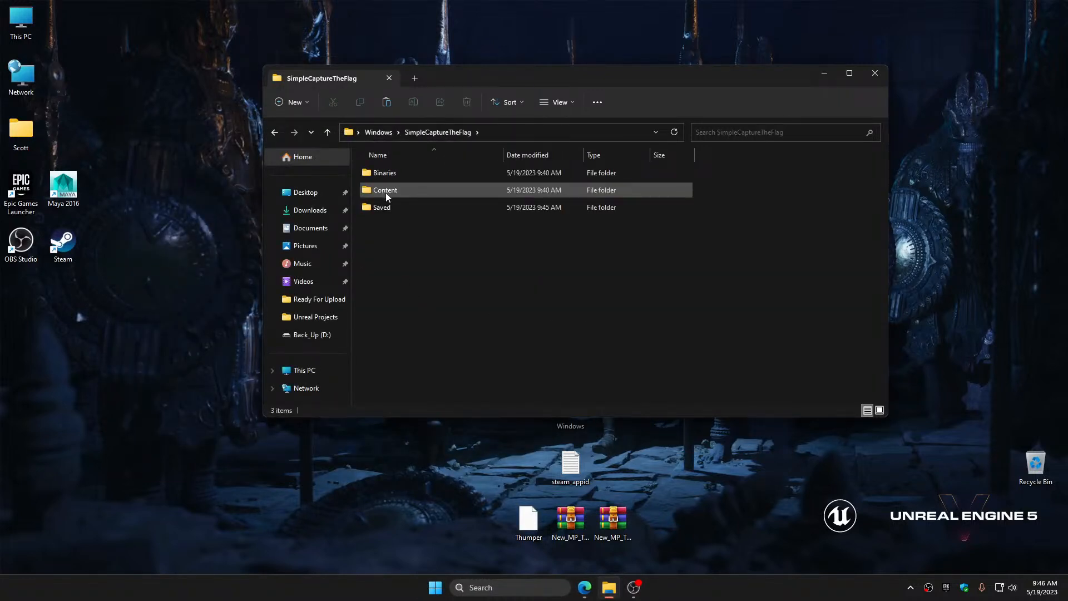
{"action": "double_click", "coordinate": [386, 176]}
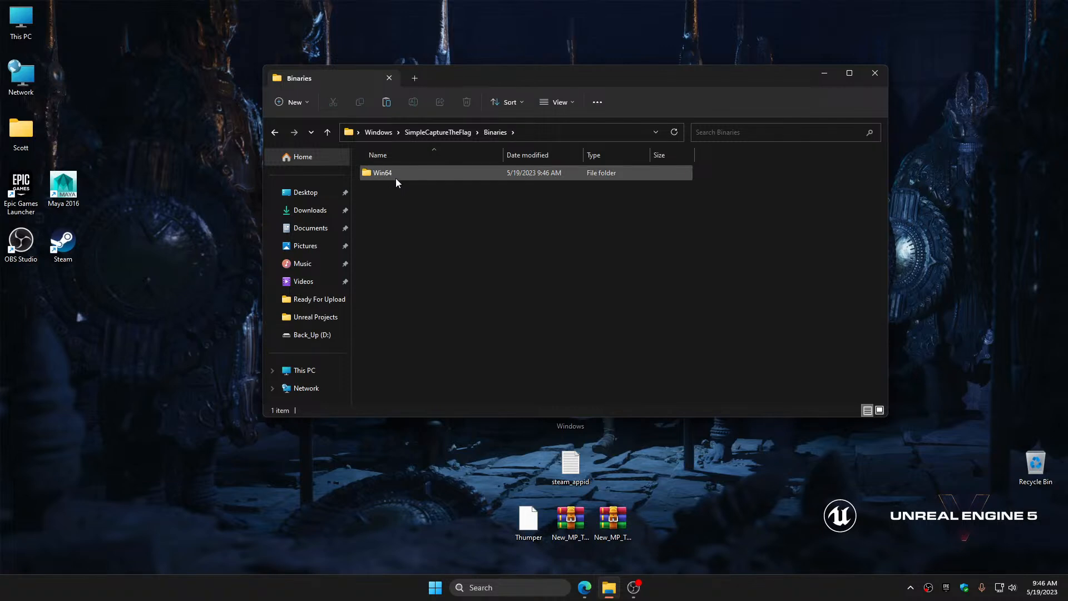
{"action": "double_click", "coordinate": [396, 178]}
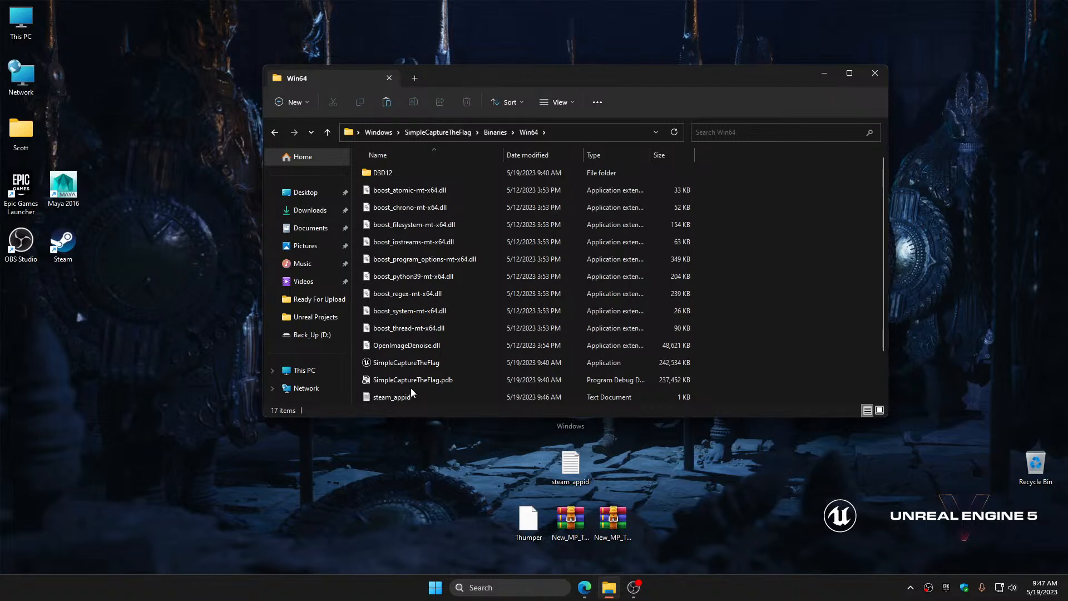
{"action": "scroll", "coordinate": [409, 388], "scroll_direction": "down", "scroll_amount": 1}
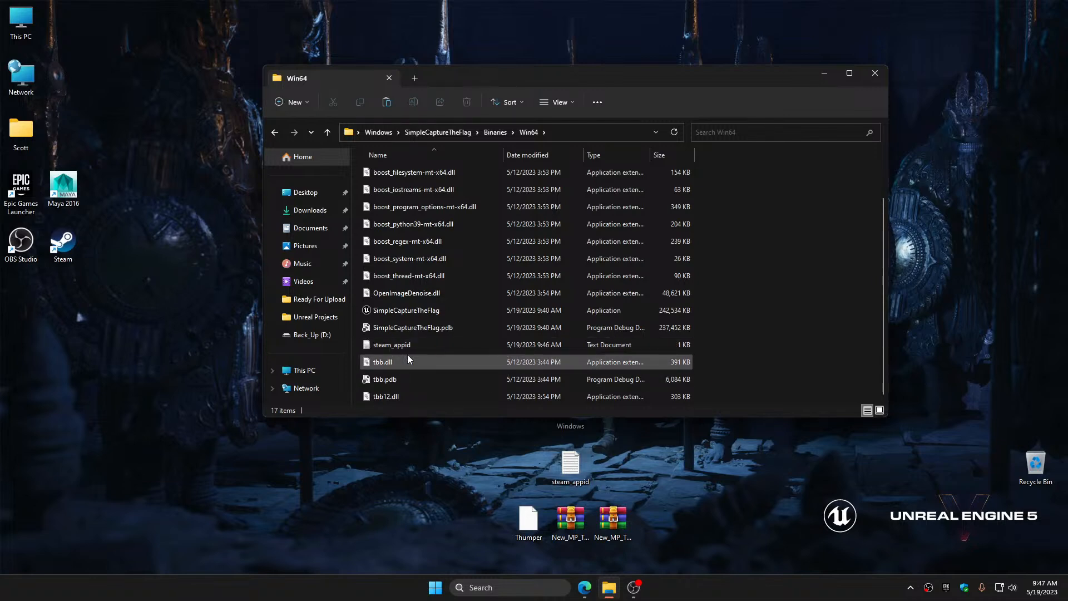
{"action": "mouse_move", "coordinate": [408, 358]}
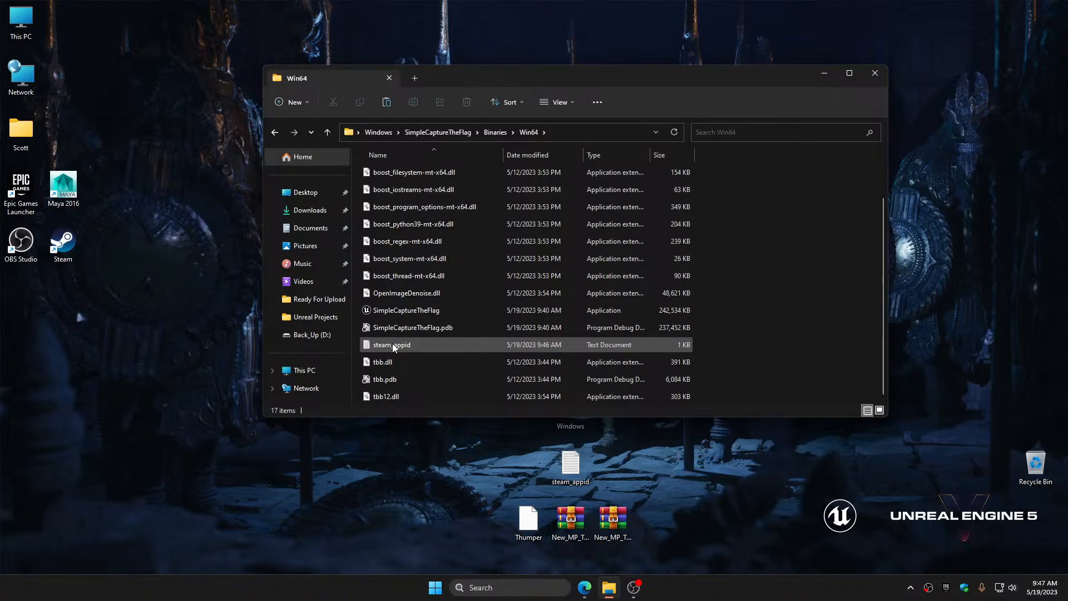
Compare the contents of the Win64 steam_appid file with the desktop copy, and close both files and the folder
{"action": "double_click", "coordinate": [393, 345]}
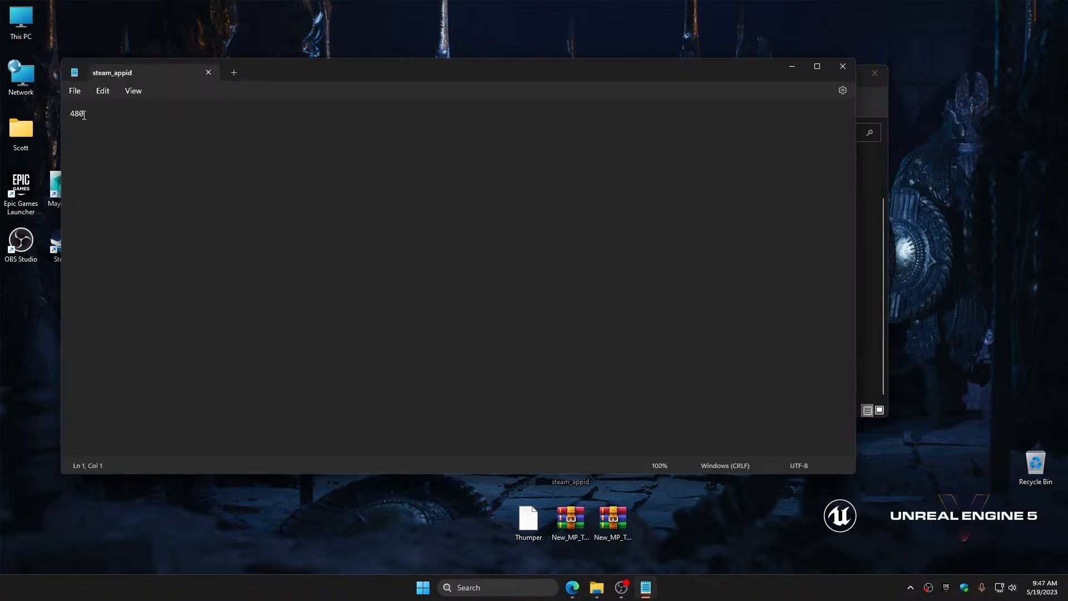
{"action": "left_click", "coordinate": [836, 71]}
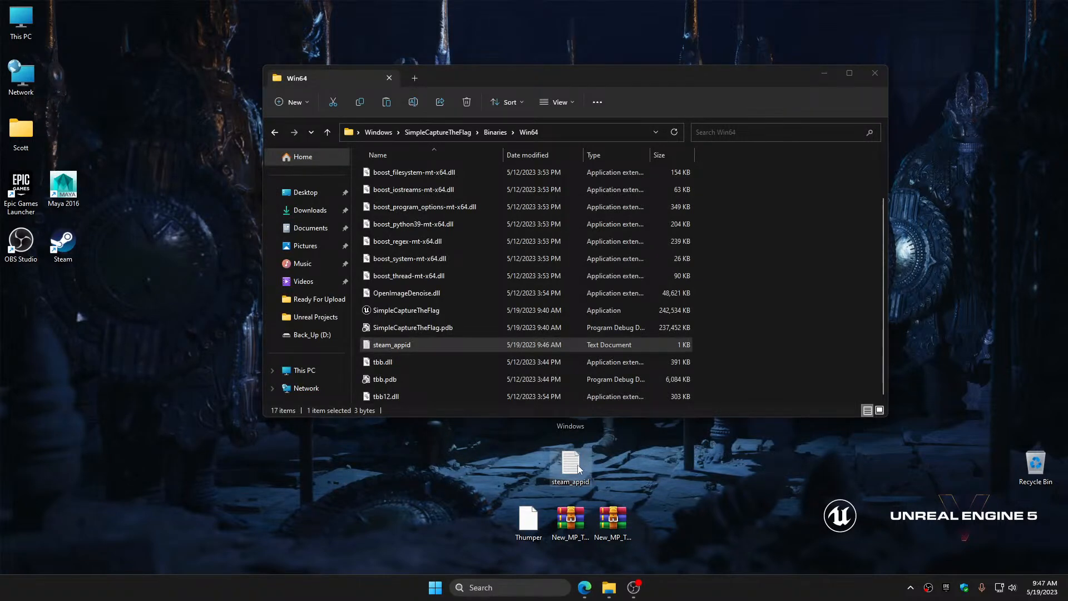
{"action": "double_click", "coordinate": [578, 466]}
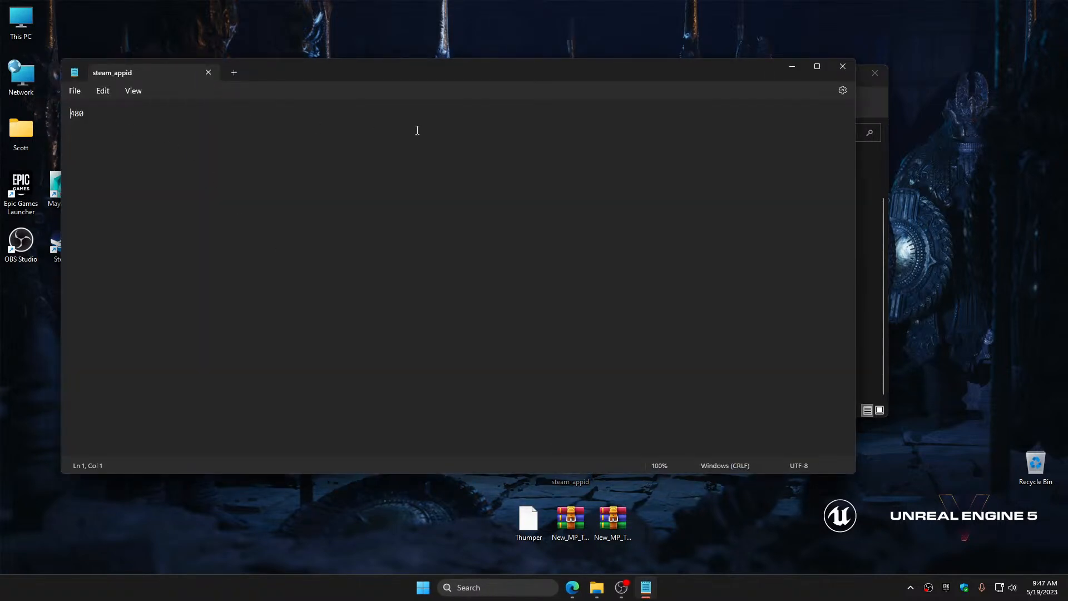
{"action": "left_click", "coordinate": [842, 67]}
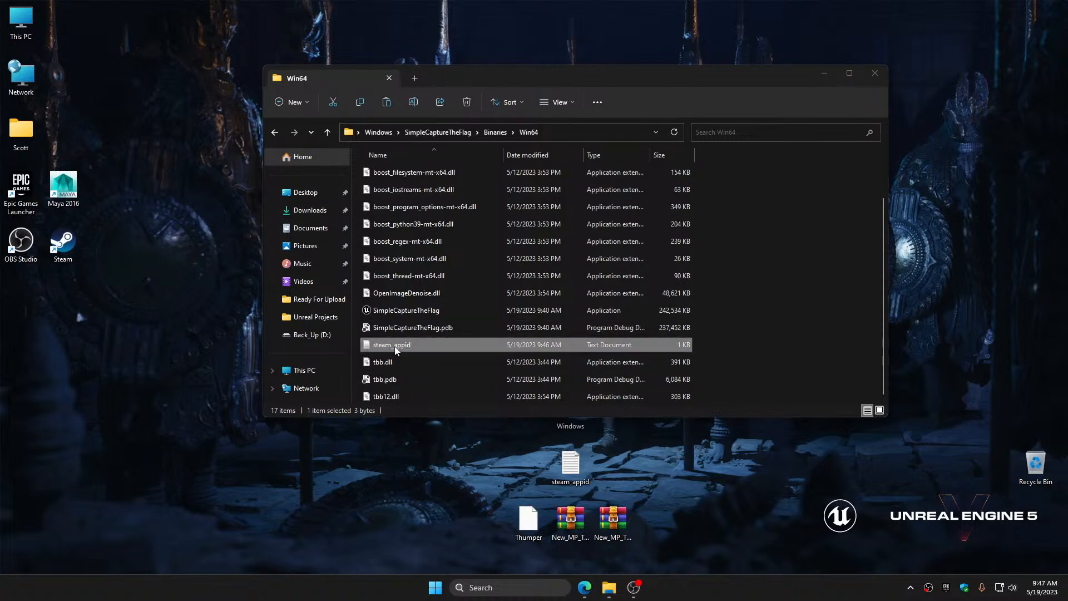
{"action": "left_click", "coordinate": [876, 74]}
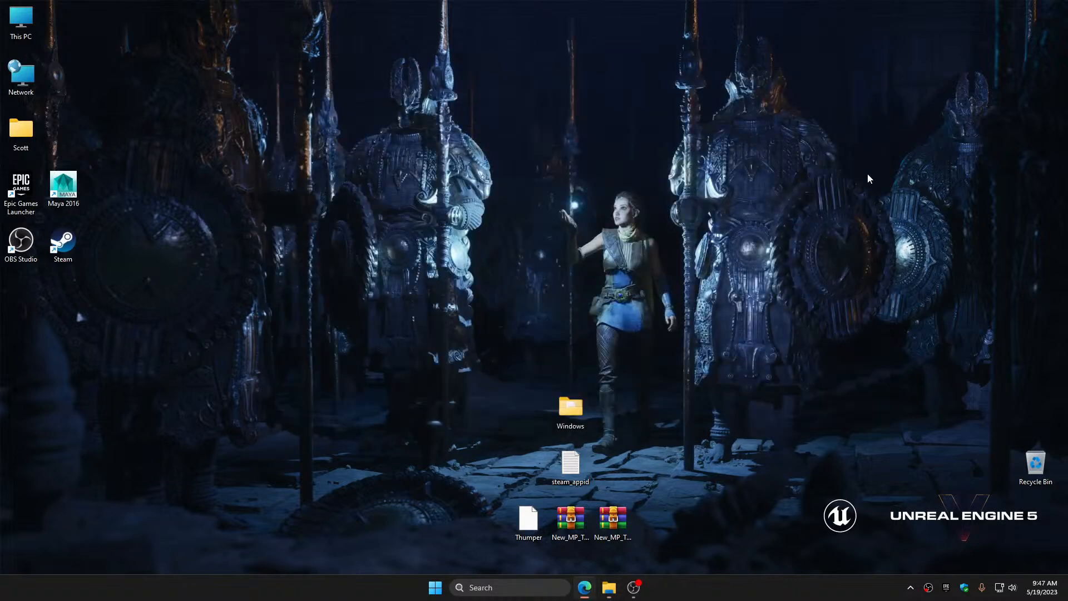
Launch SimpleCaptureTheFlag from the Windows build folder and try hosting on MP_TestMap_001 with 2 max players and 5m match time
{"action": "double_click", "coordinate": [564, 413]}
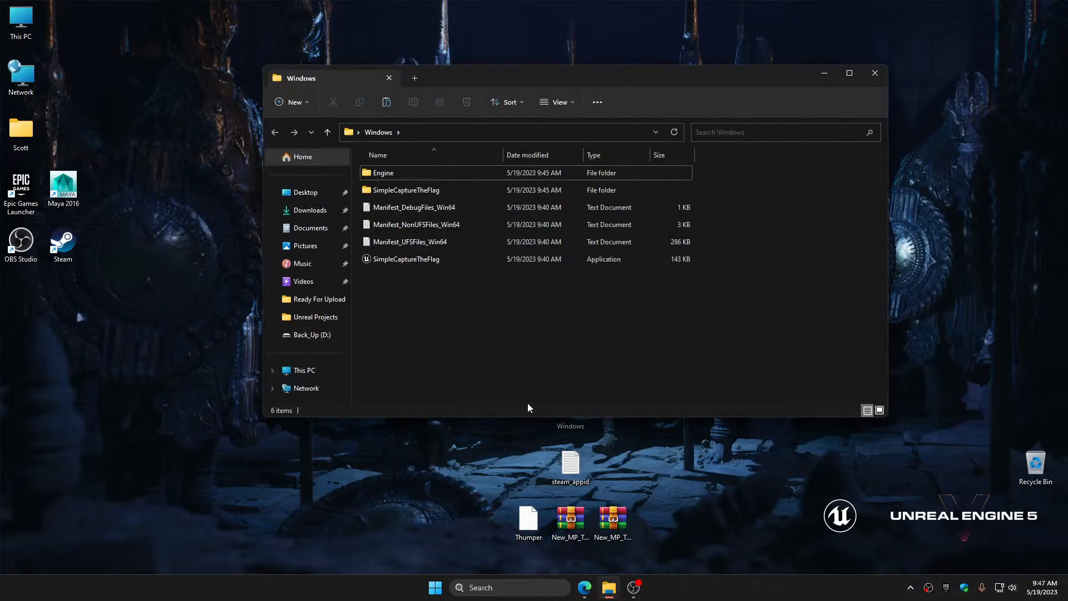
{"action": "left_click", "coordinate": [419, 265]}
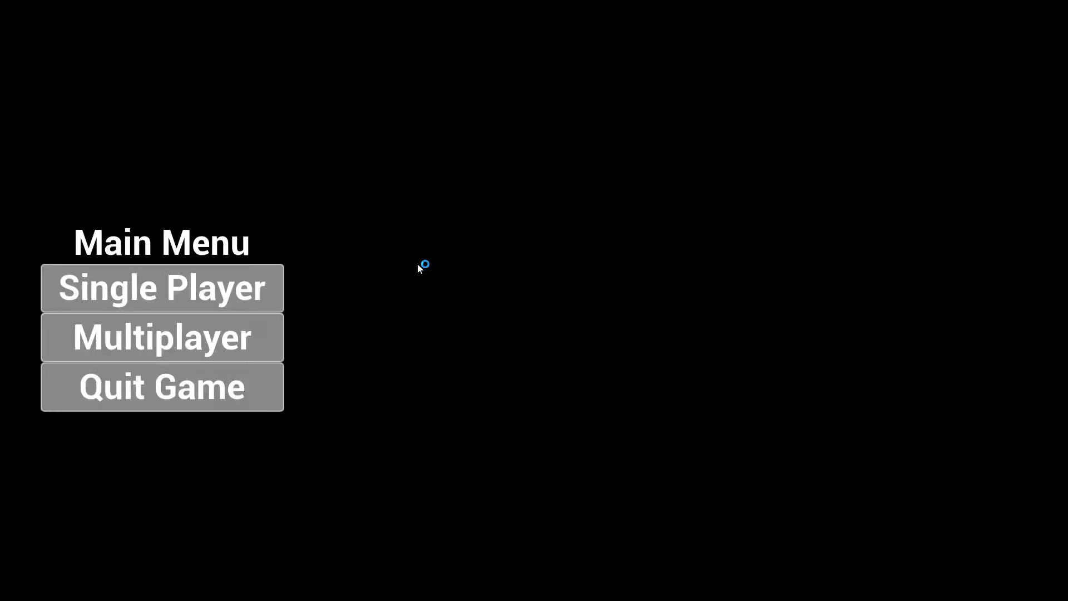
{"action": "left_click", "coordinate": [239, 348]}
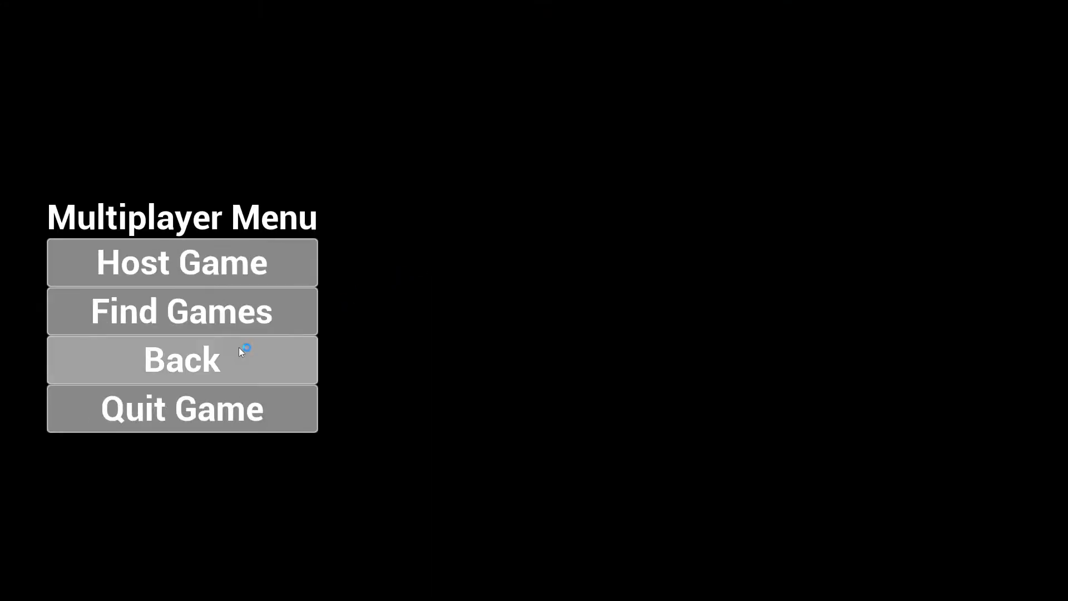
{"action": "left_click", "coordinate": [207, 270]}
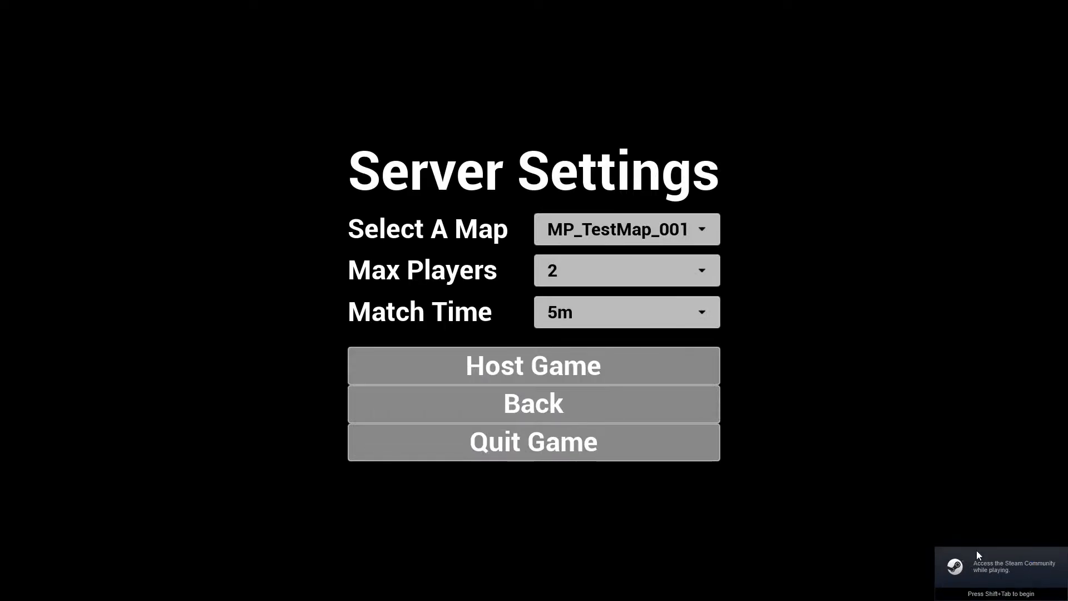
{"action": "left_click", "coordinate": [588, 378]}
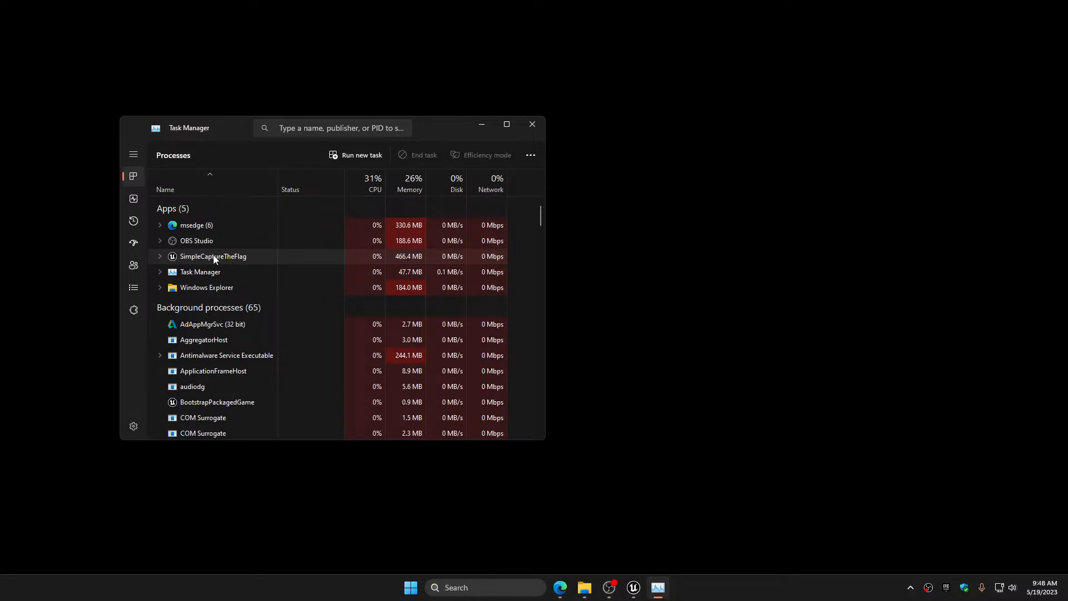
End the UnrealGame process in Task Manager and close Task Manager
{"action": "left_click", "coordinate": [208, 272]}
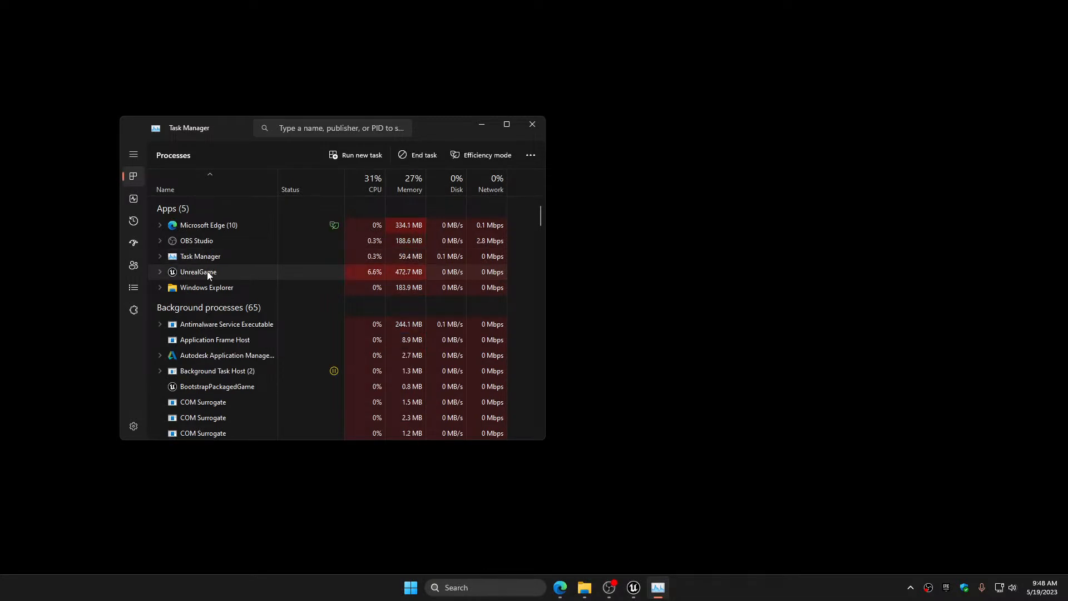
{"action": "left_click", "coordinate": [432, 156]}
{"action": "left_click", "coordinate": [533, 130]}
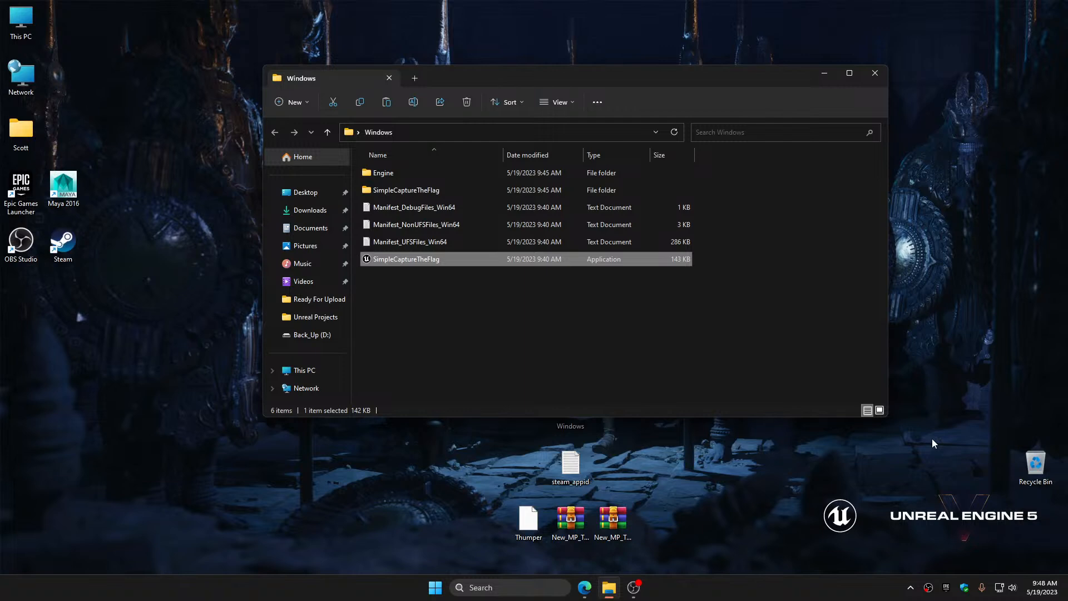
Exit the background Steam client and Epic Games Launcher, and close the Windows build folder
{"action": "right_click", "coordinate": [947, 594]}
{"action": "left_click", "coordinate": [956, 570]}
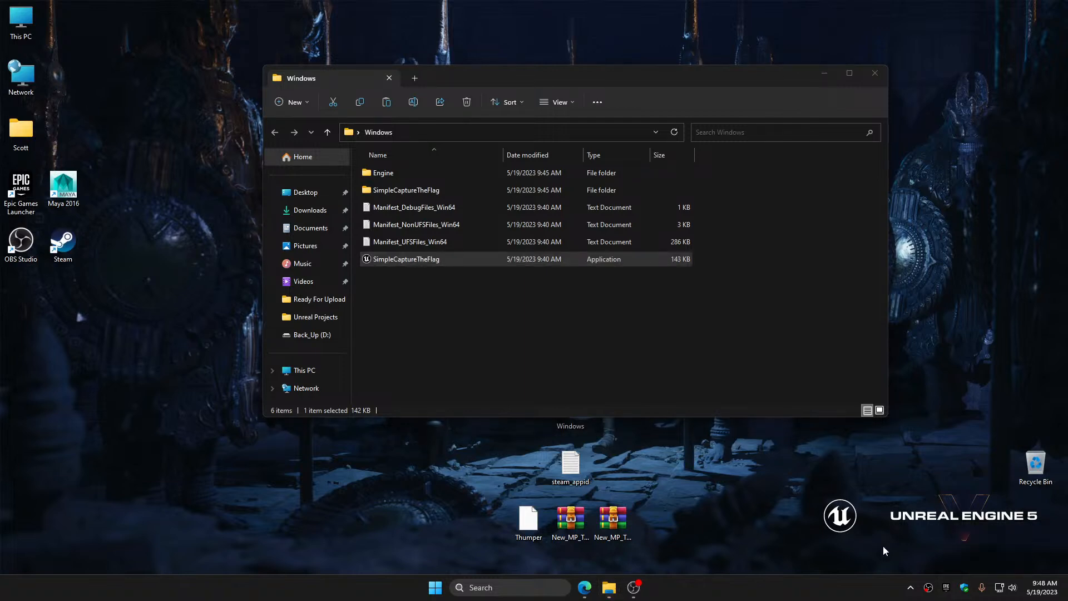
{"action": "left_click", "coordinate": [911, 587]}
{"action": "right_click", "coordinate": [910, 554]}
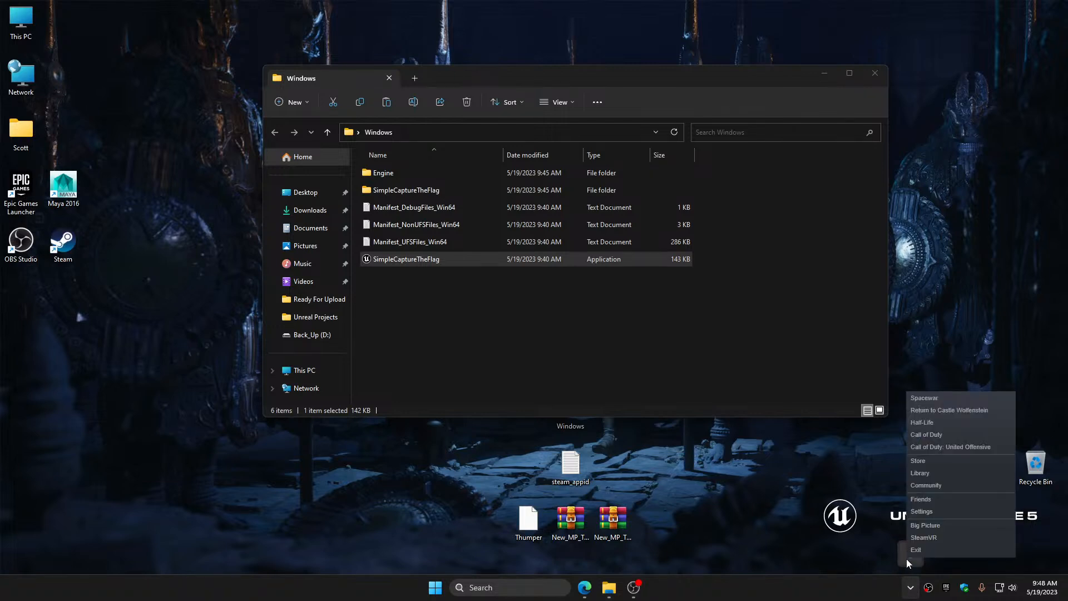
{"action": "left_click", "coordinate": [914, 551]}
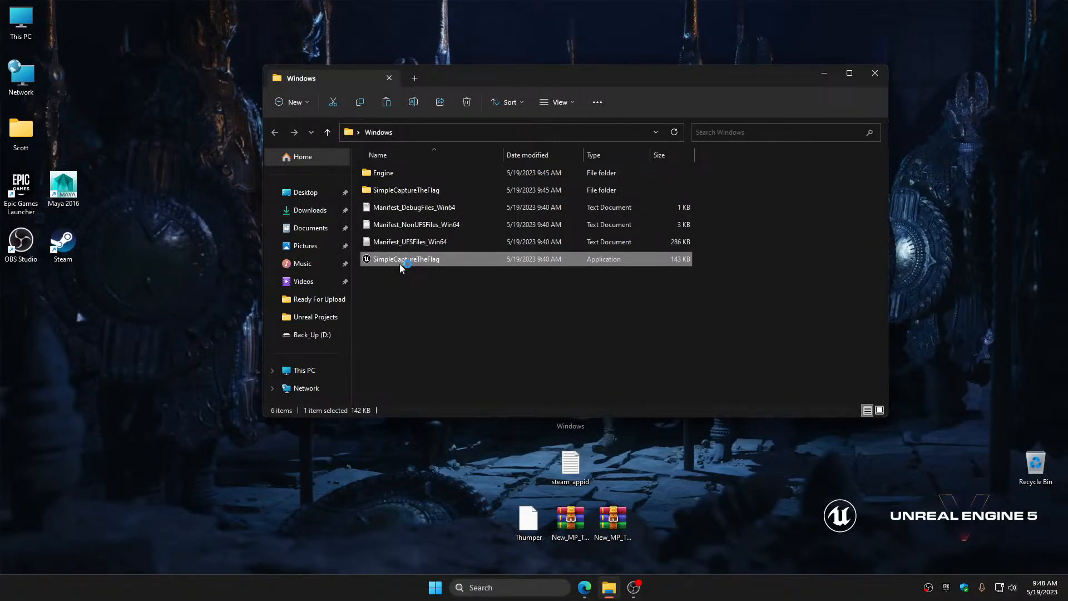
{"action": "left_click", "coordinate": [875, 72]}
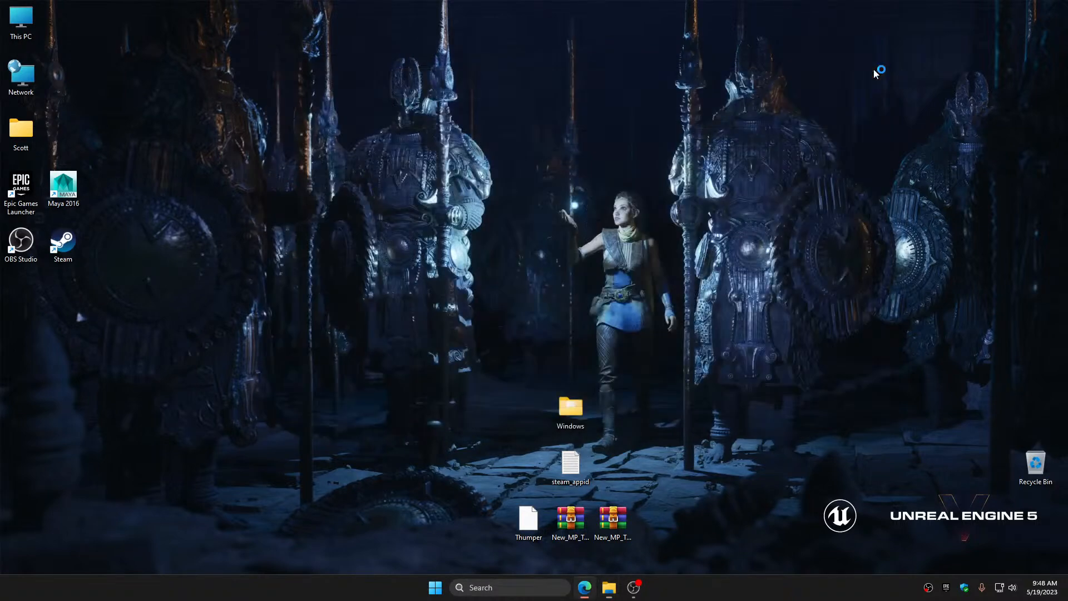
{"action": "right_click", "coordinate": [948, 589]}
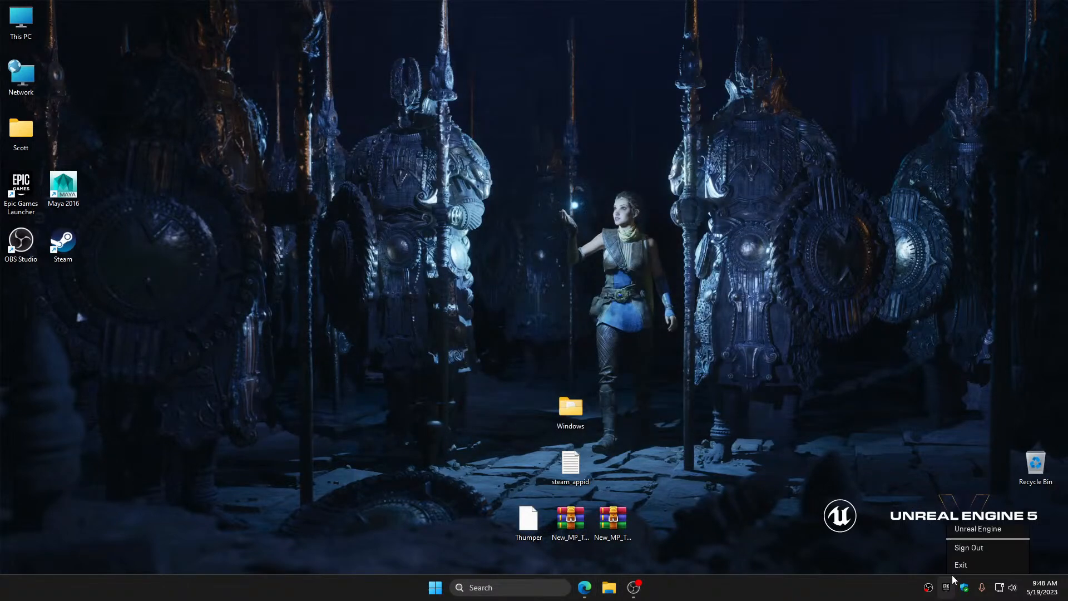
{"action": "left_click", "coordinate": [940, 560]}
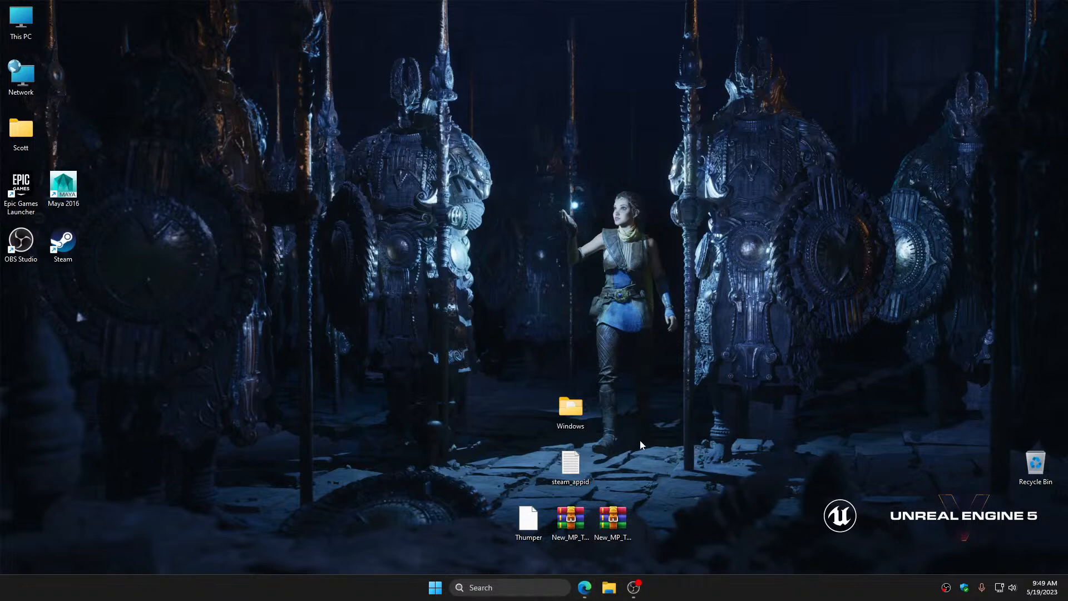
Reopen the Windows build folder, launch SimpleCaptureTheFlag, and host a multiplayer game on MP_TestMap_001 without Steam running
{"action": "double_click", "coordinate": [570, 408]}
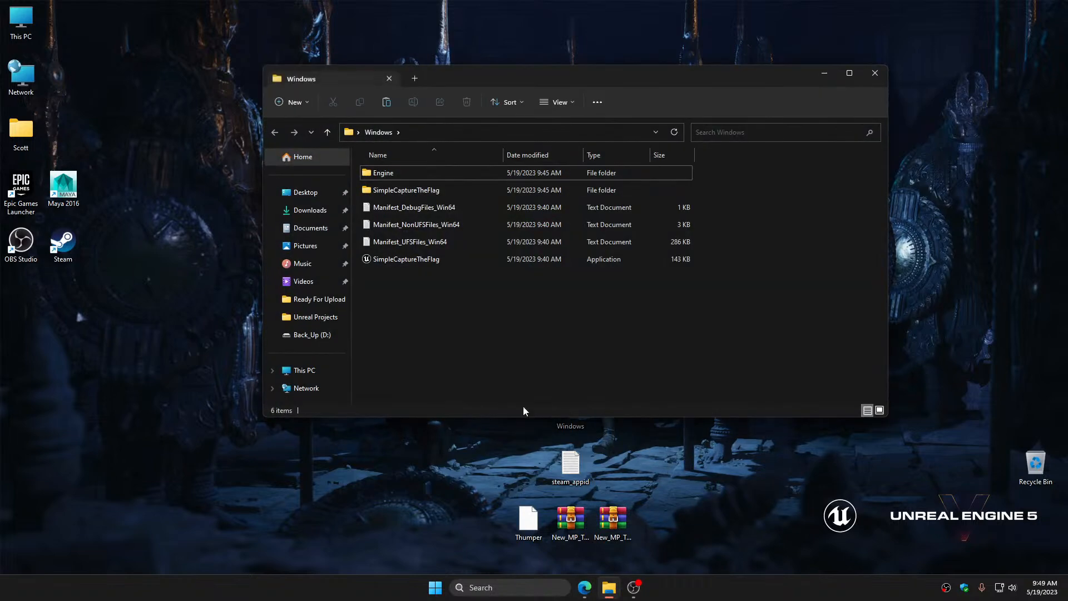
{"action": "left_click", "coordinate": [398, 260]}
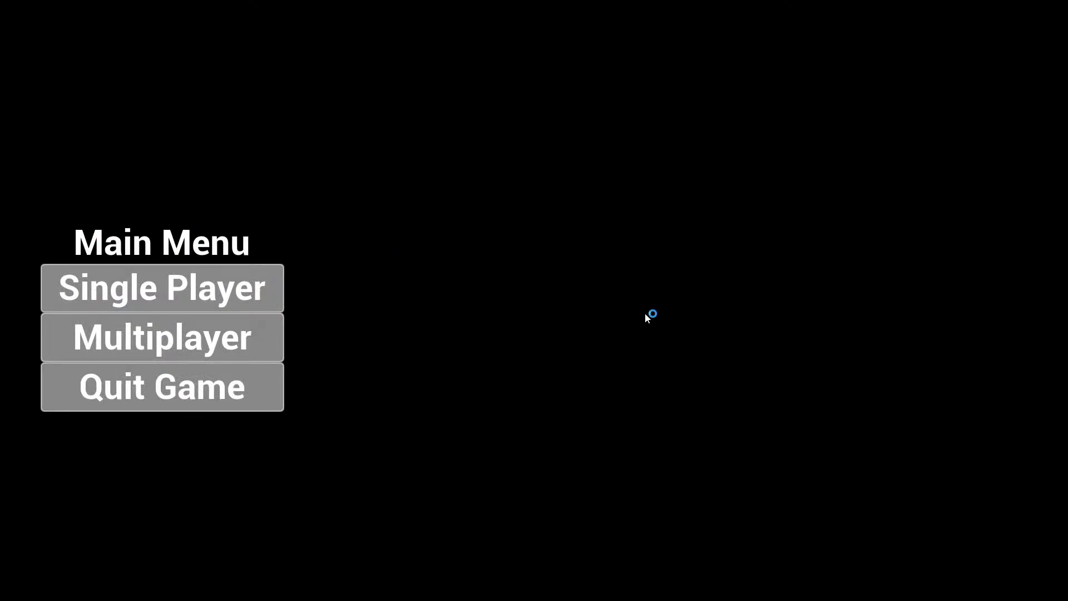
{"action": "left_click", "coordinate": [210, 341]}
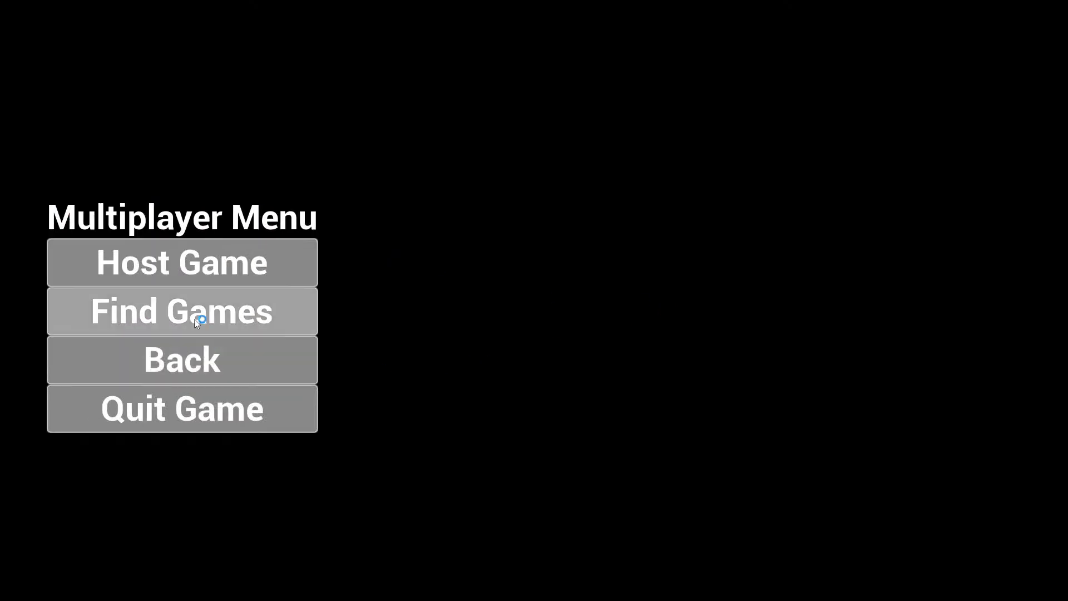
{"action": "left_click", "coordinate": [178, 273]}
{"action": "left_click", "coordinate": [472, 350]}
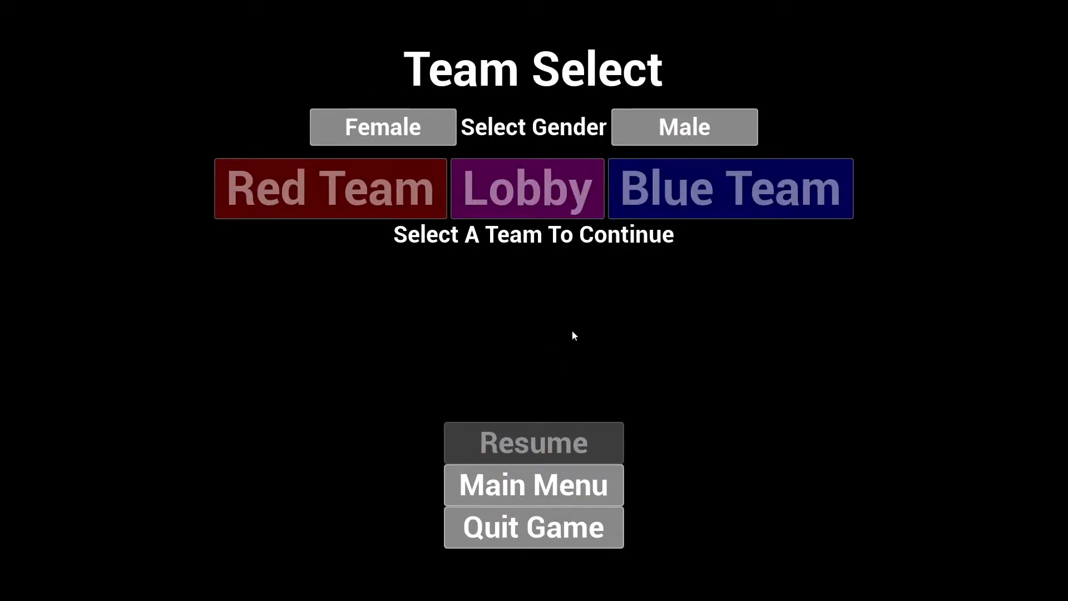
Join the Red Team with a female character and check the player list in the hosted match
{"action": "left_click", "coordinate": [400, 128]}
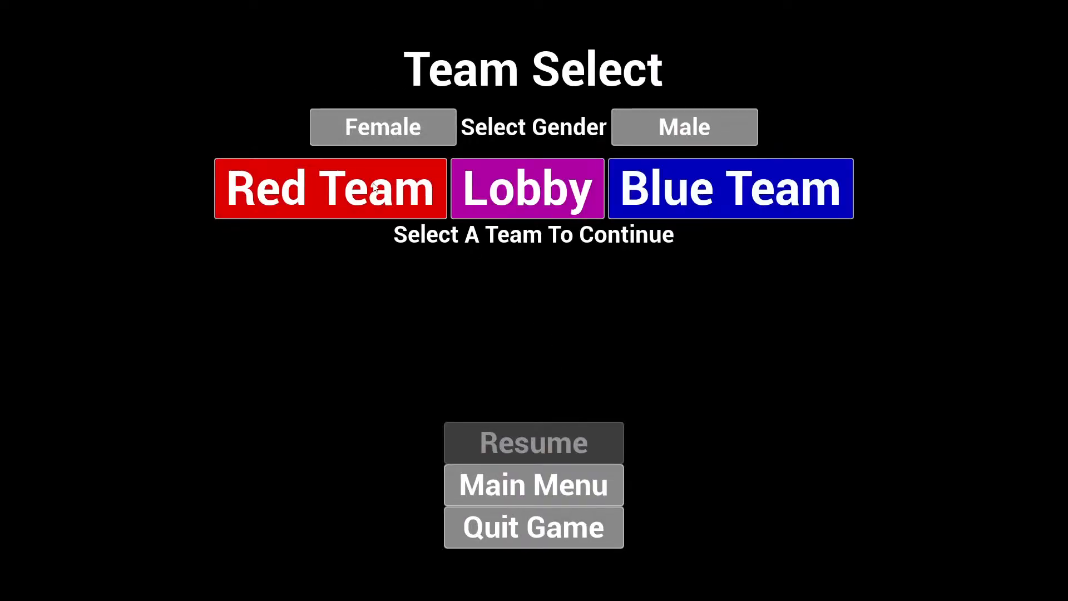
{"action": "left_click", "coordinate": [312, 191]}
{"action": "key", "text": "z"}
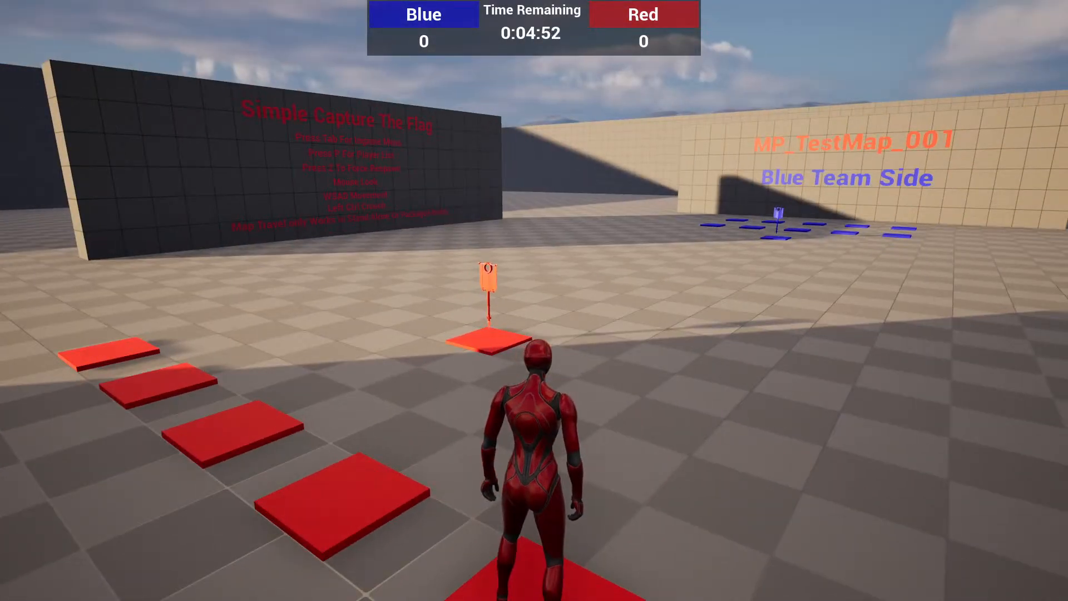
{"action": "key", "text": "p"}
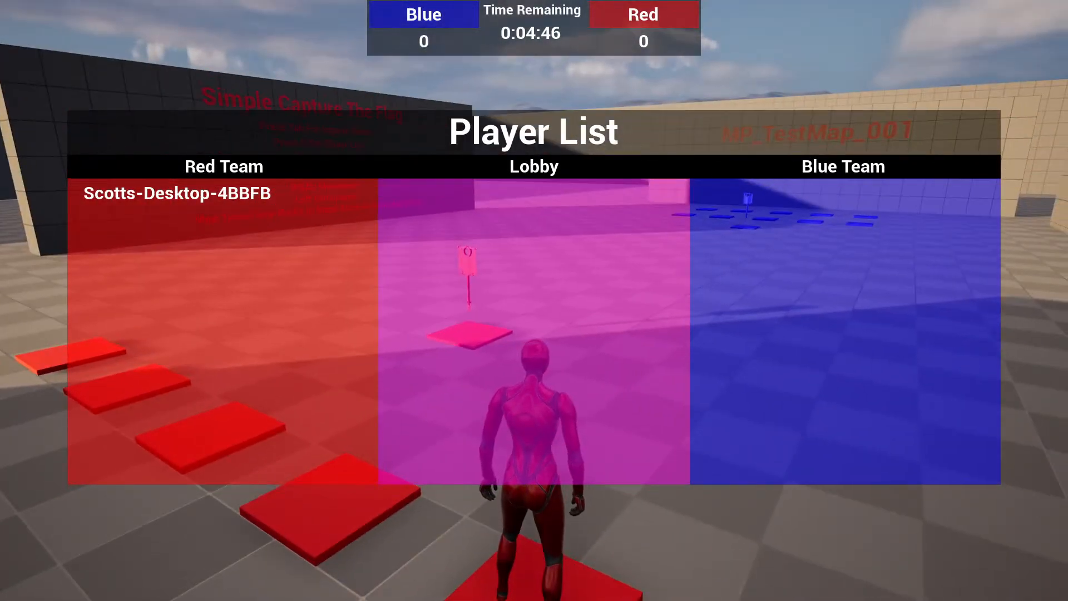
{"action": "key", "text": "p"}
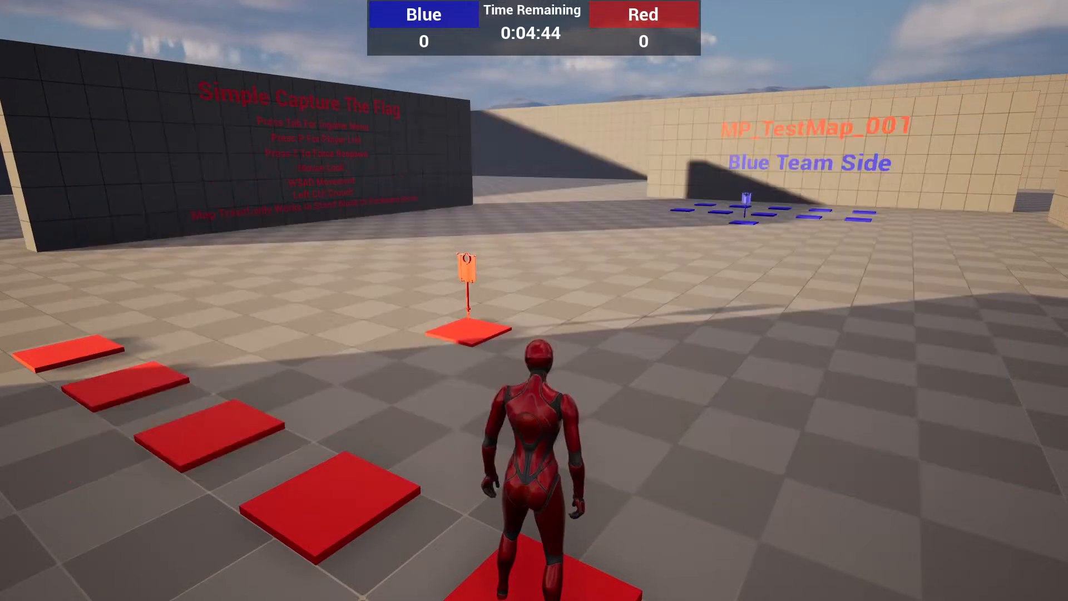
Launch a second SimpleCaptureTheFlag instance from the Windows build folder, find games, and join the hosted session
{"action": "key", "text": "alt+Tab"}
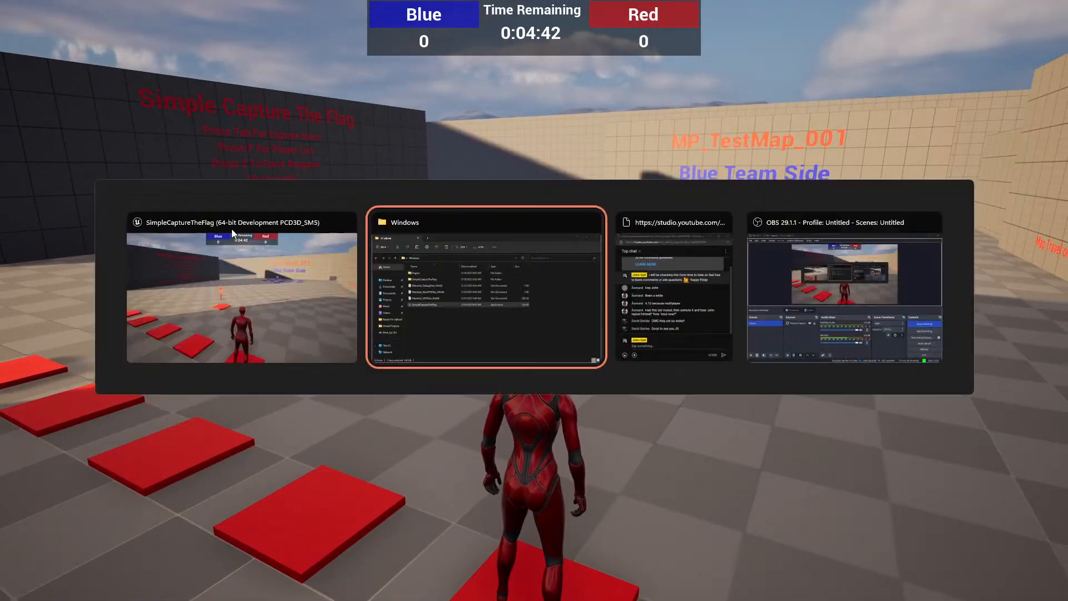
{"action": "double_click", "coordinate": [411, 260]}
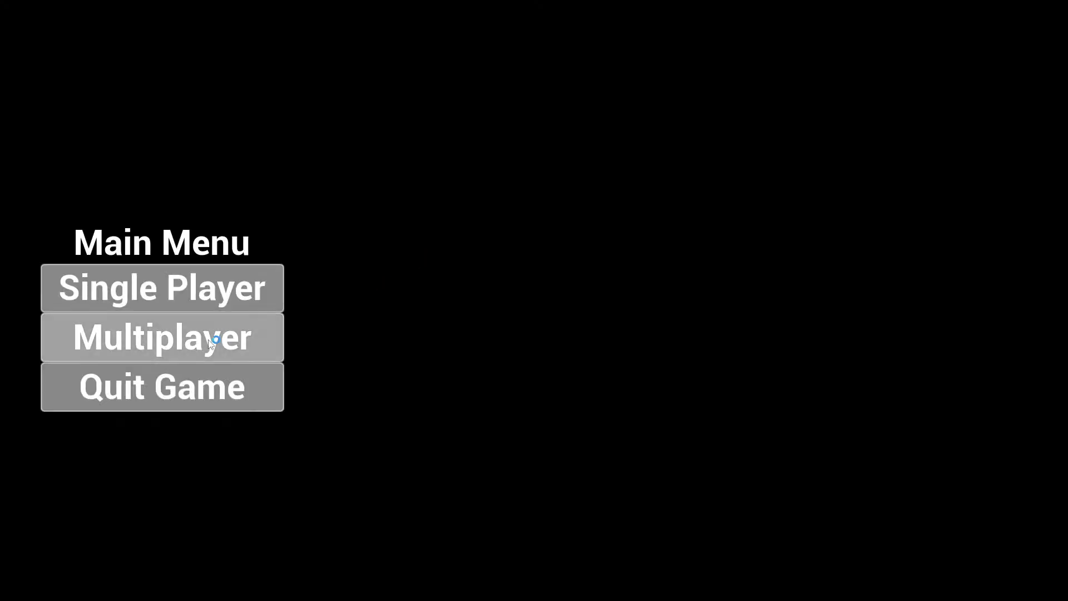
{"action": "left_click", "coordinate": [210, 337]}
{"action": "left_click", "coordinate": [206, 315]}
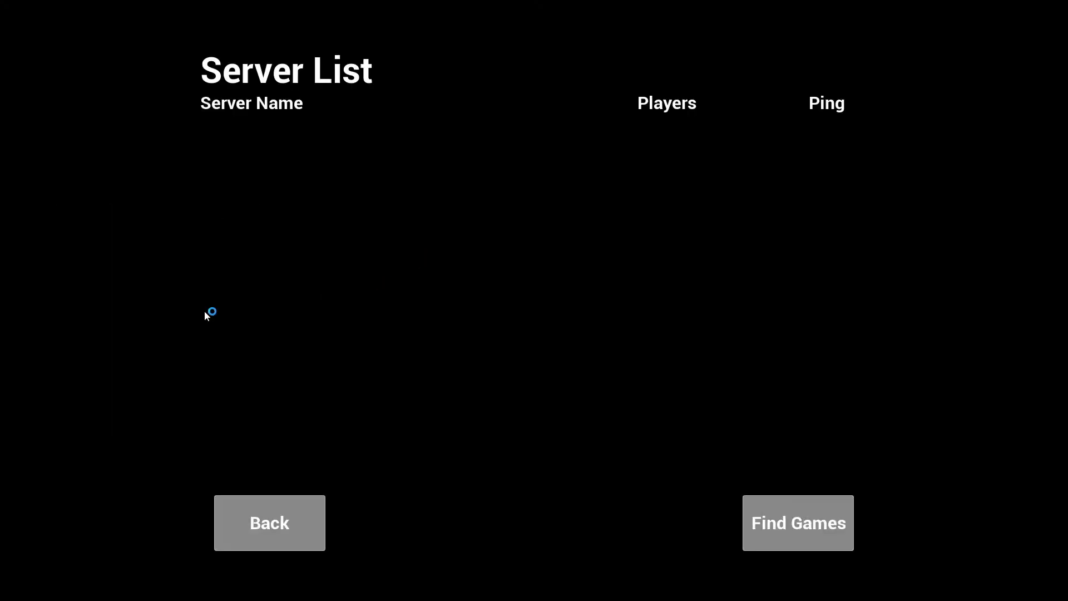
{"action": "left_click", "coordinate": [790, 509]}
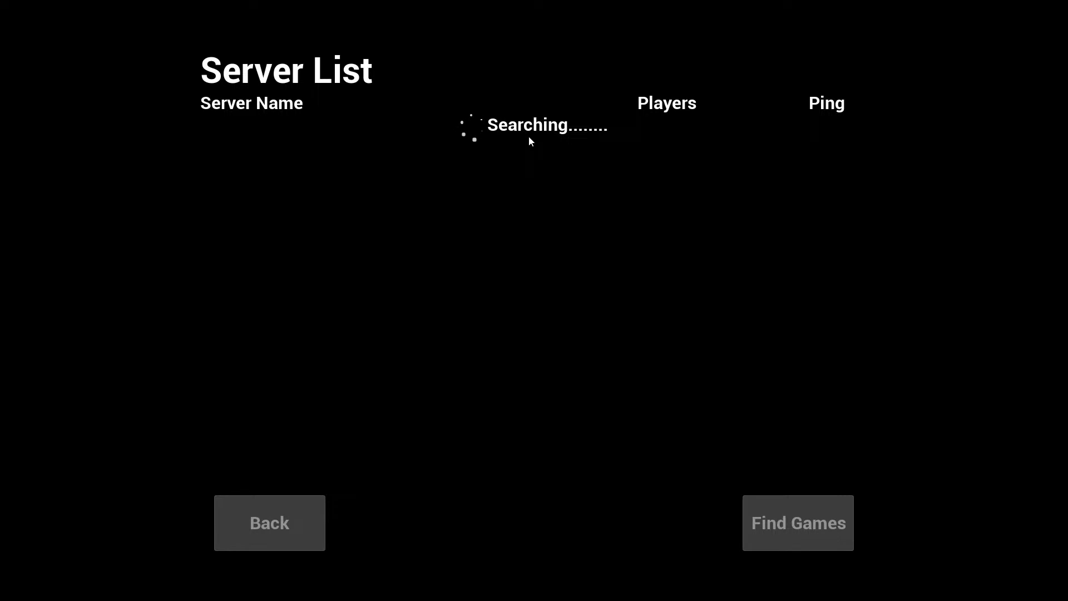
{"action": "left_click", "coordinate": [541, 153]}
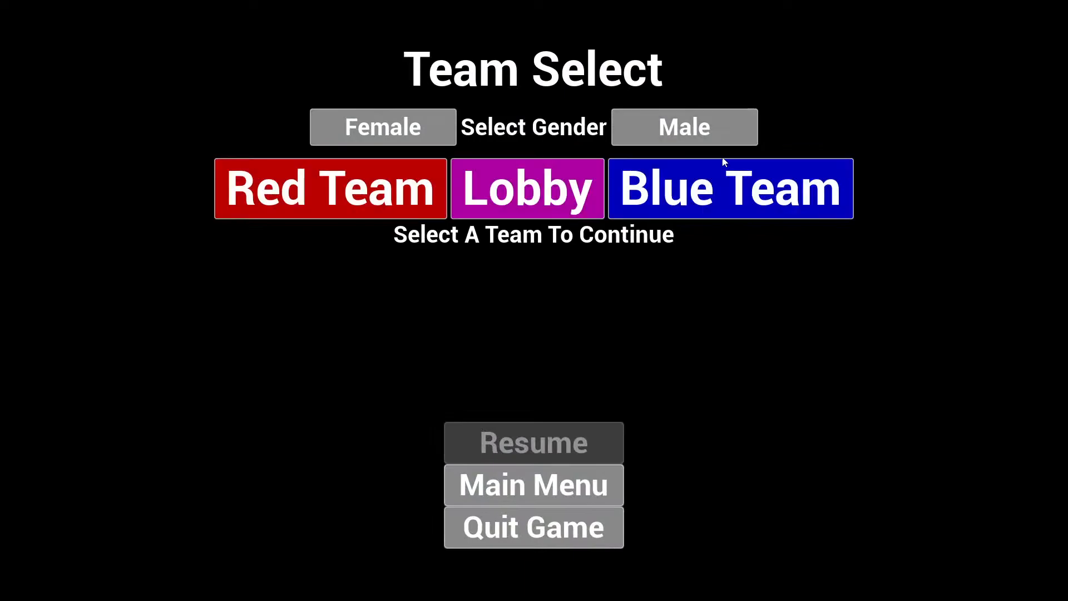
Join the Blue Team with a male character in the second instance and check the player list
{"action": "left_click", "coordinate": [716, 185]}
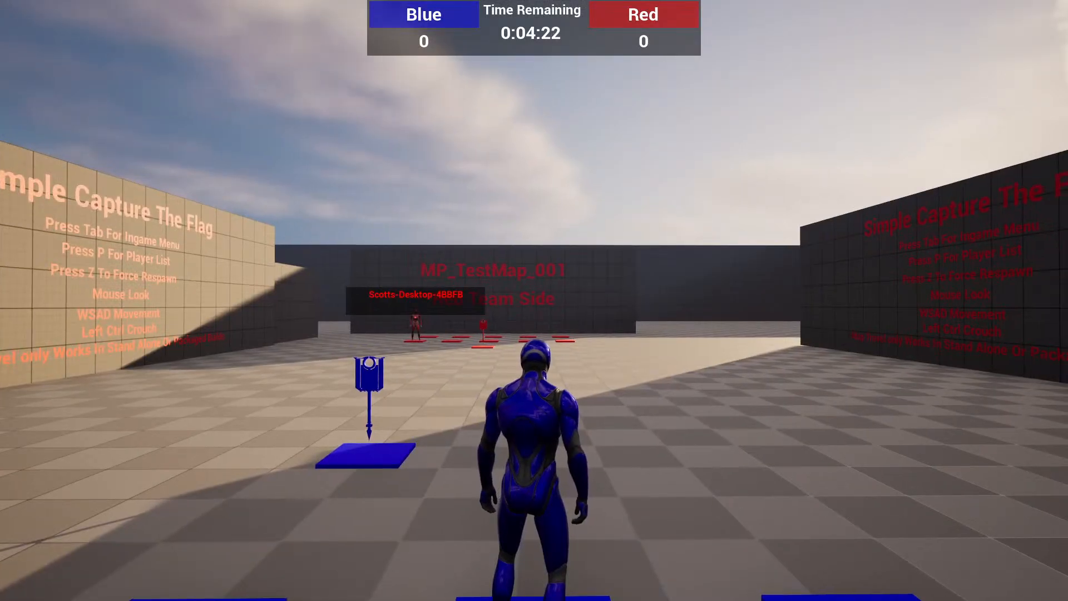
{"action": "key", "text": "p"}
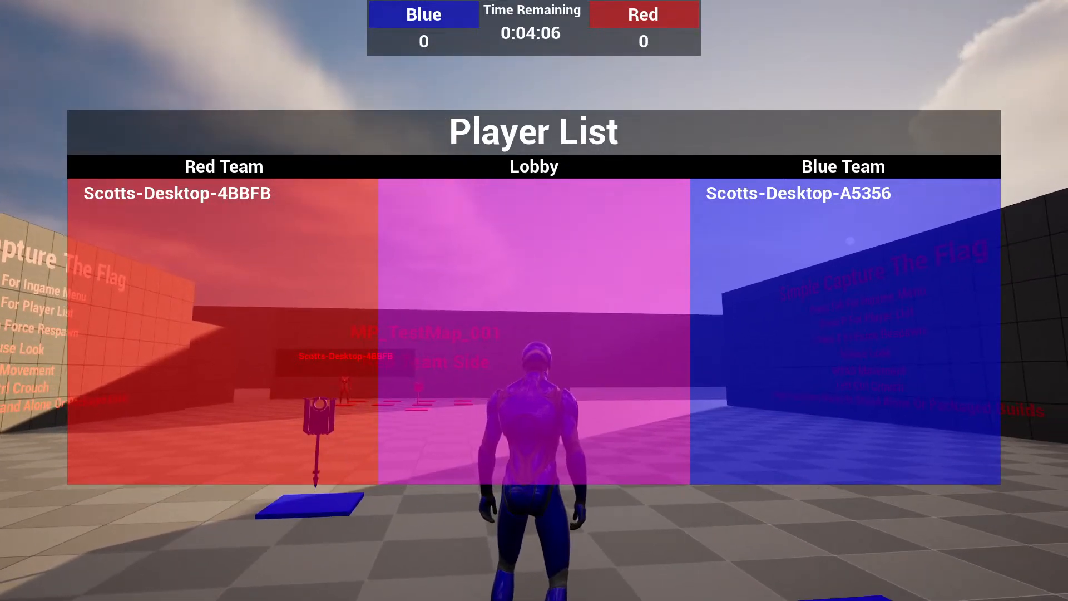
{"action": "key", "text": "p"}
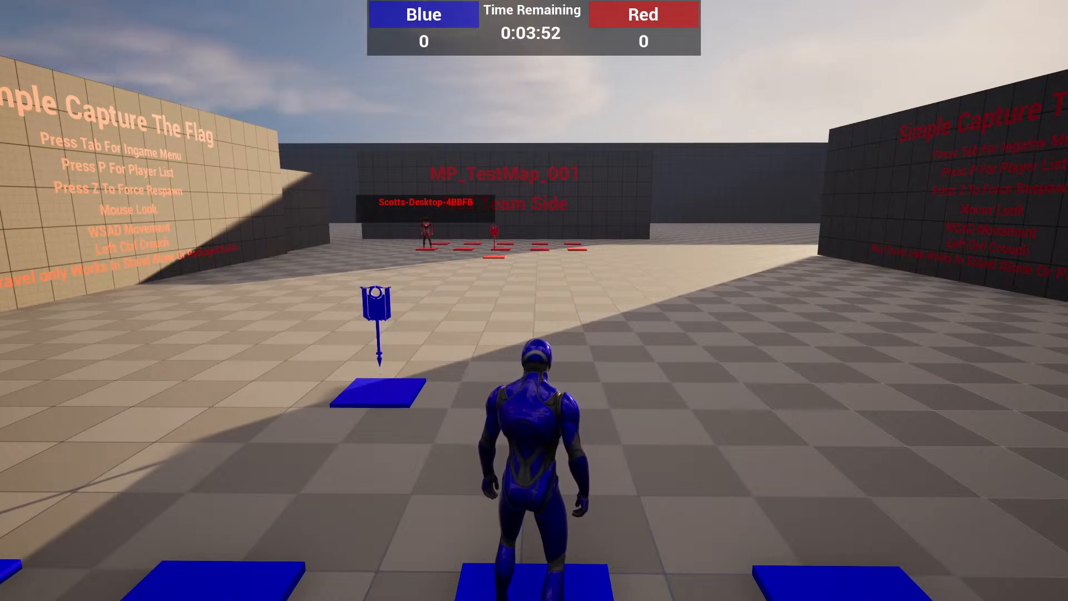
Quit the client game instance, close the Windows build folder, and quit the host game instance
{"action": "key", "text": "Tab"}
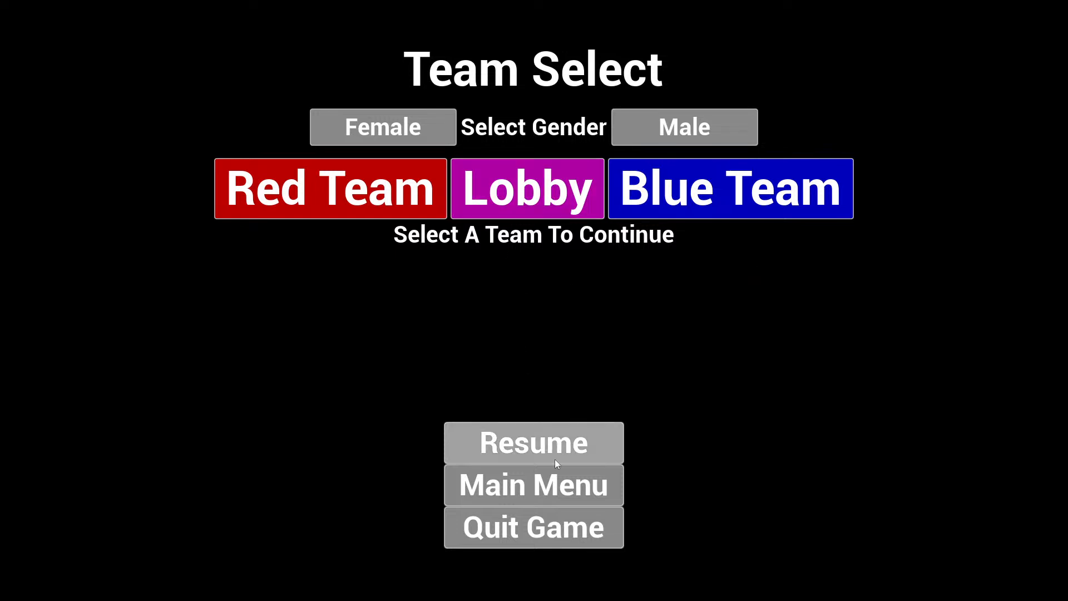
{"action": "left_click", "coordinate": [523, 542]}
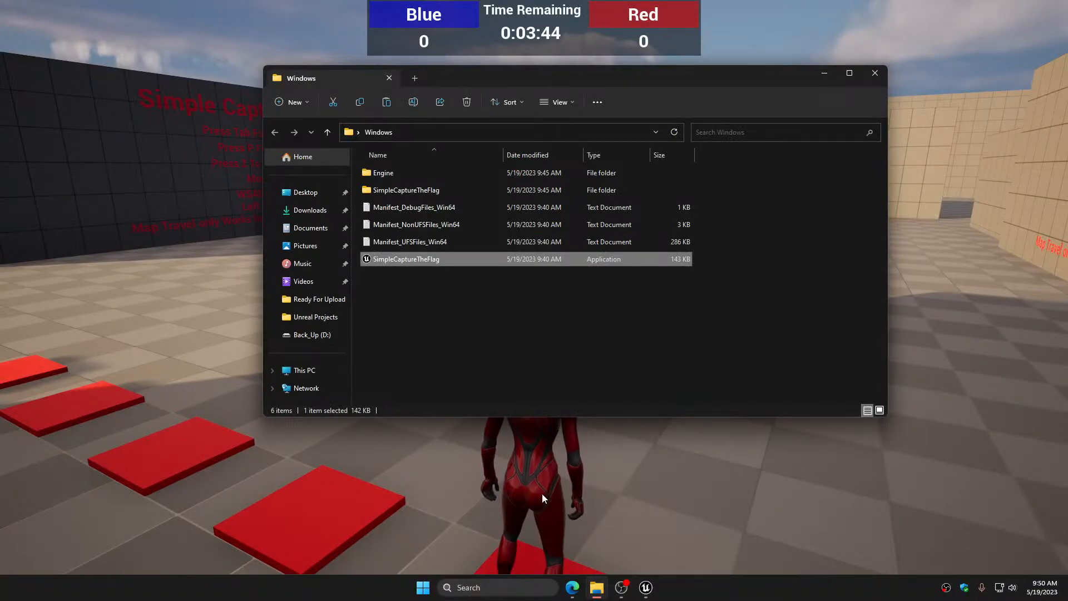
{"action": "left_click", "coordinate": [876, 77]}
{"action": "key", "text": "Tab"}
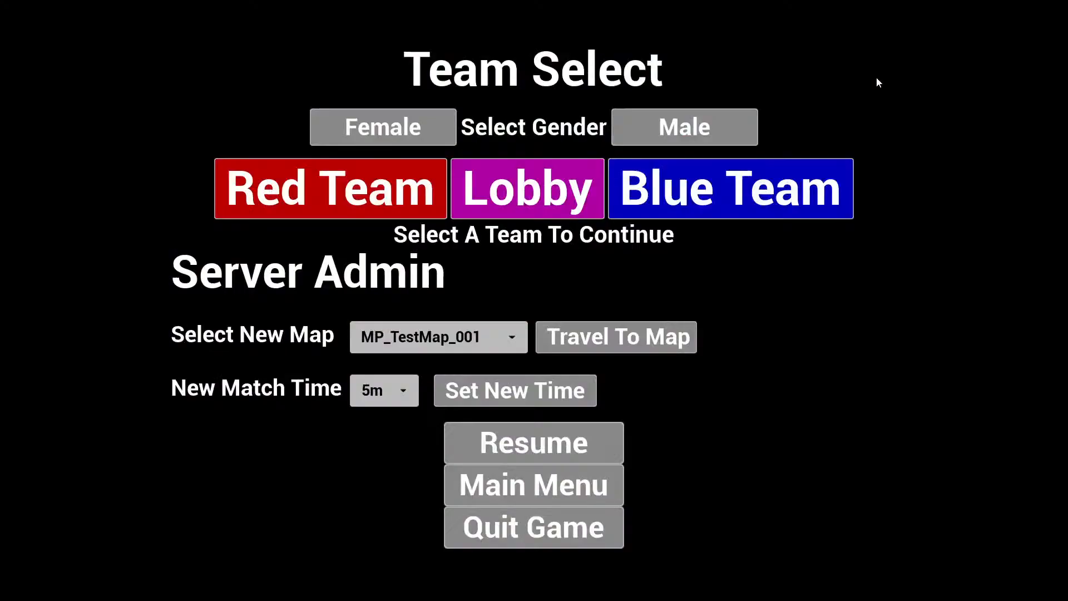
{"action": "left_click", "coordinate": [599, 522]}
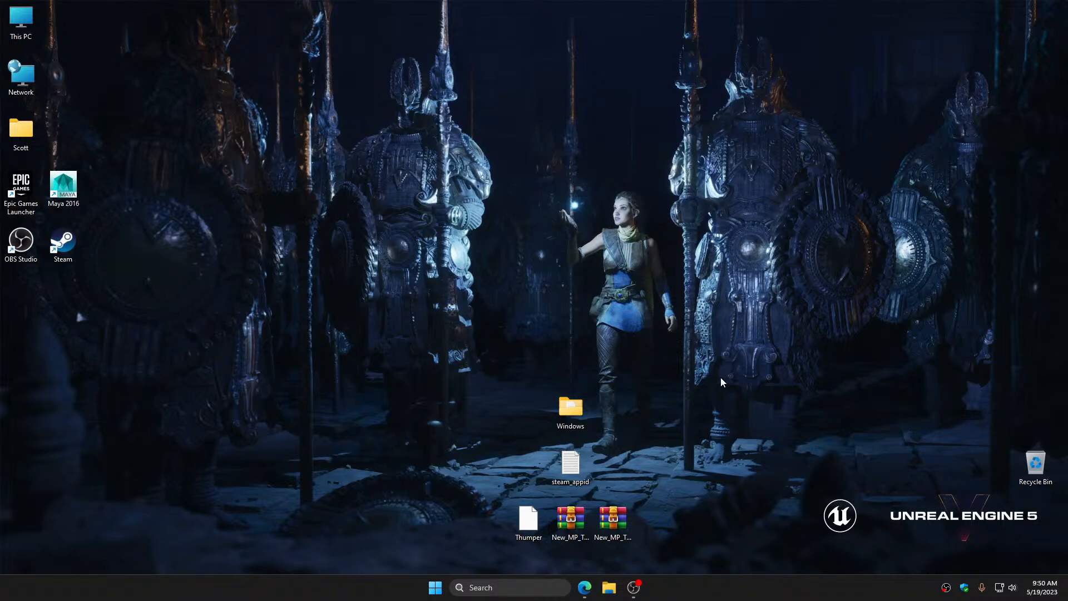
Open the Win64 folder under Windows, SimpleCaptureTheFlag, Binaries and look through its files for steam_appid
{"action": "mouse_move", "coordinate": [583, 412]}
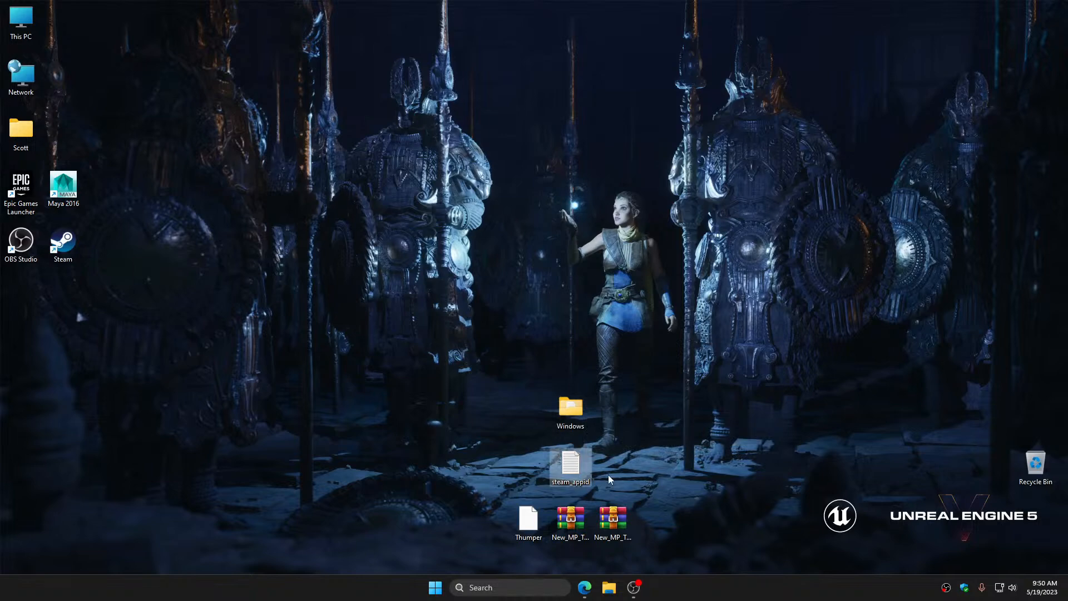
{"action": "double_click", "coordinate": [570, 409]}
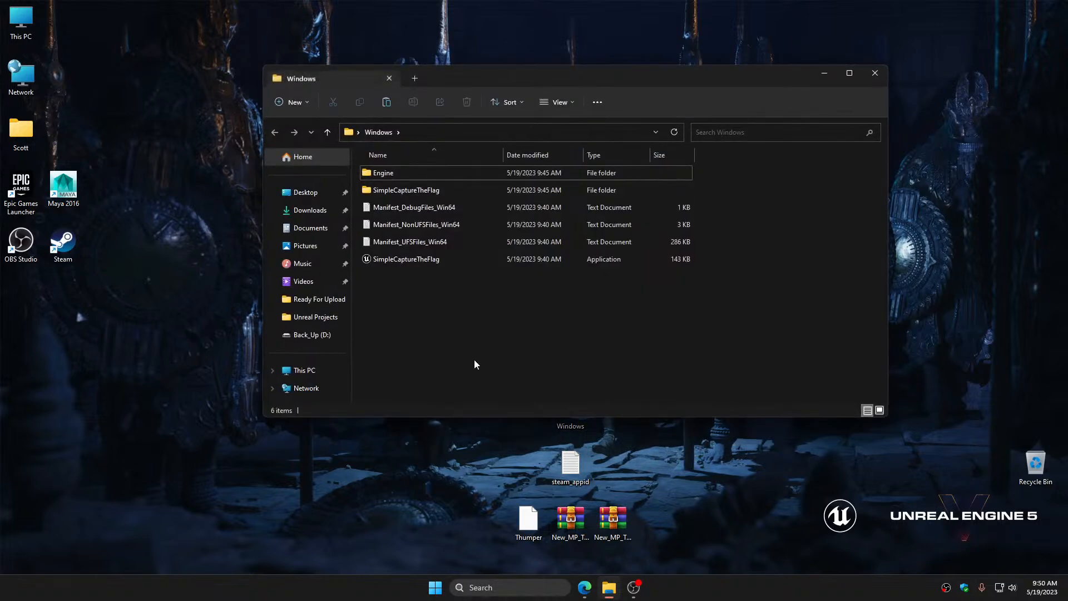
{"action": "left_click", "coordinate": [401, 194]}
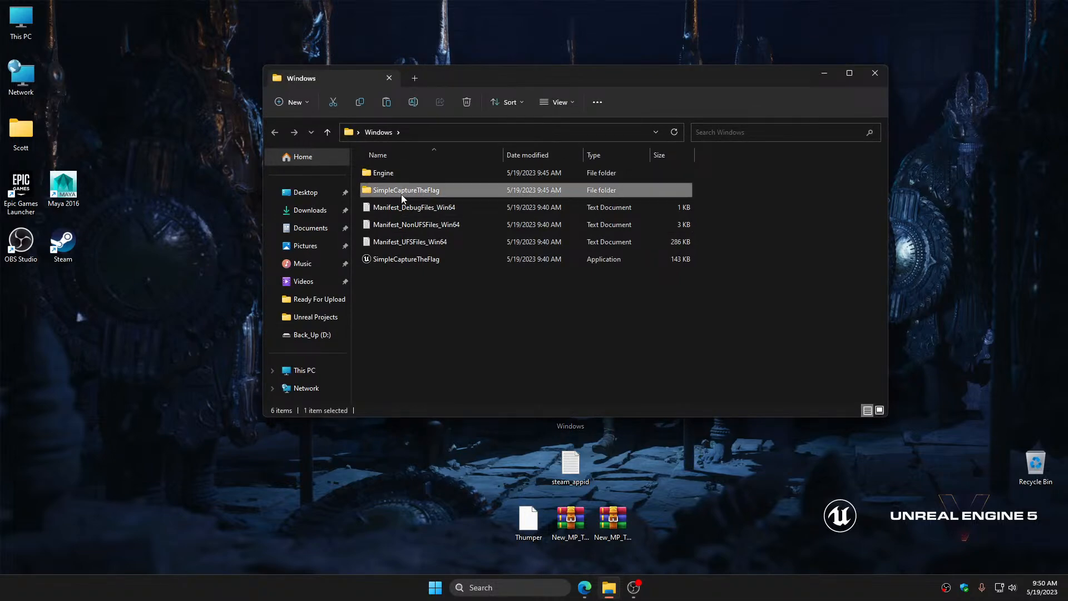
{"action": "double_click", "coordinate": [401, 195]}
{"action": "left_click", "coordinate": [395, 196]}
{"action": "double_click", "coordinate": [395, 196]}
{"action": "left_click", "coordinate": [276, 132]}
{"action": "double_click", "coordinate": [378, 175]}
{"action": "left_click", "coordinate": [384, 179]}
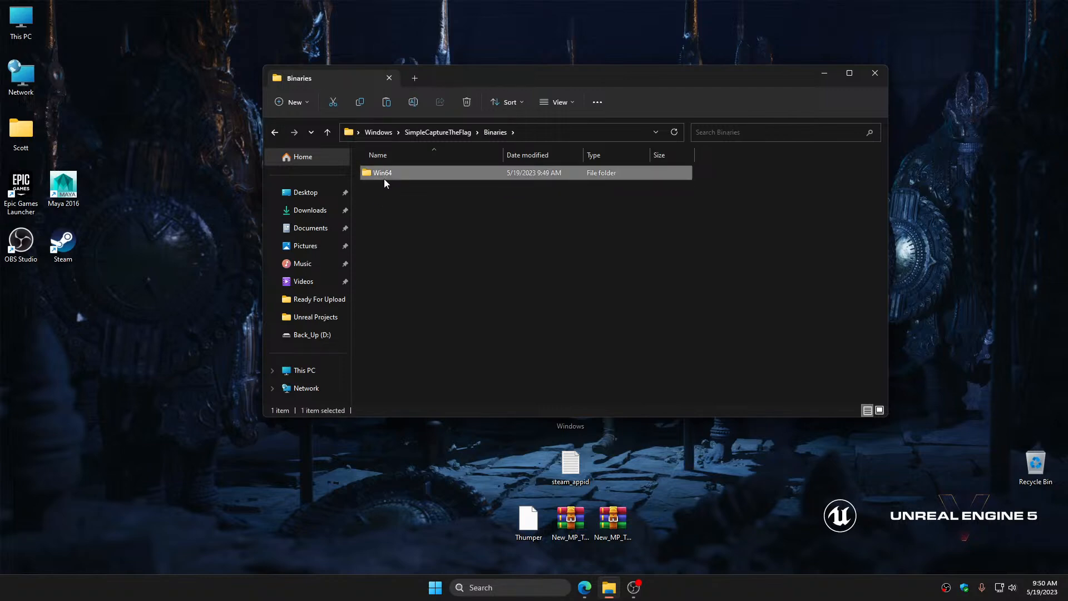
{"action": "double_click", "coordinate": [384, 178]}
{"action": "scroll", "coordinate": [445, 369], "scroll_direction": "down", "scroll_amount": 1}
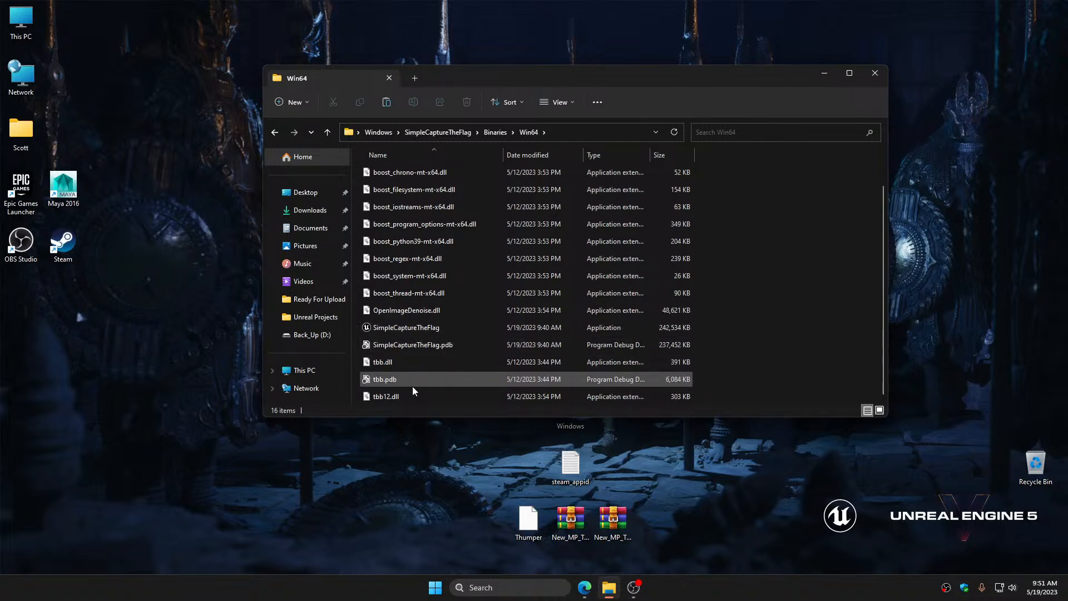
{"action": "scroll", "coordinate": [412, 386], "scroll_direction": "up", "scroll_amount": 1}
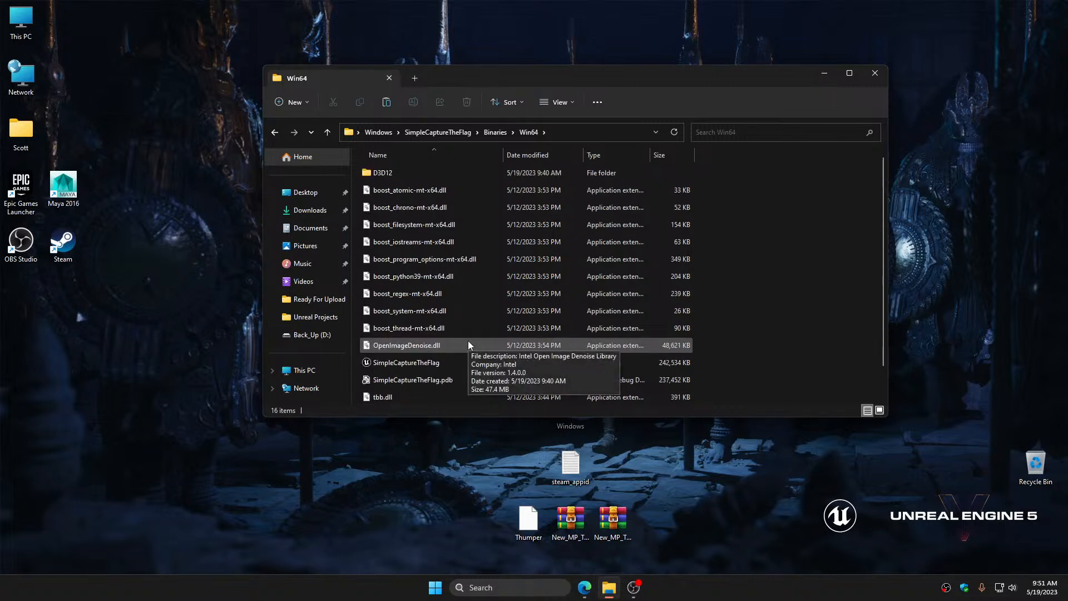
{"action": "scroll", "coordinate": [469, 341], "scroll_direction": "down", "scroll_amount": 1}
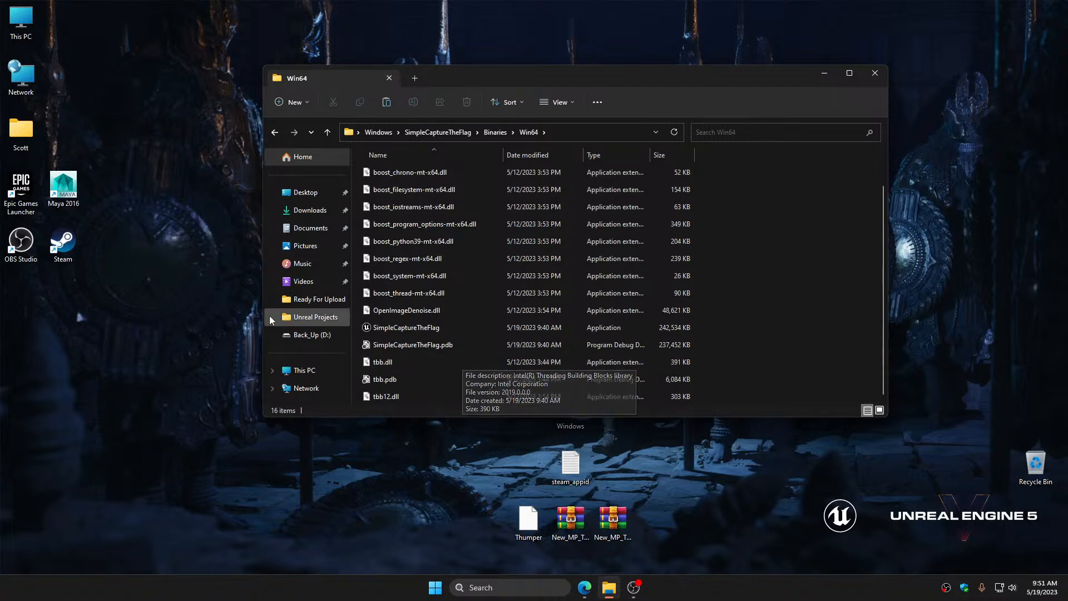
{"action": "mouse_move", "coordinate": [393, 366]}
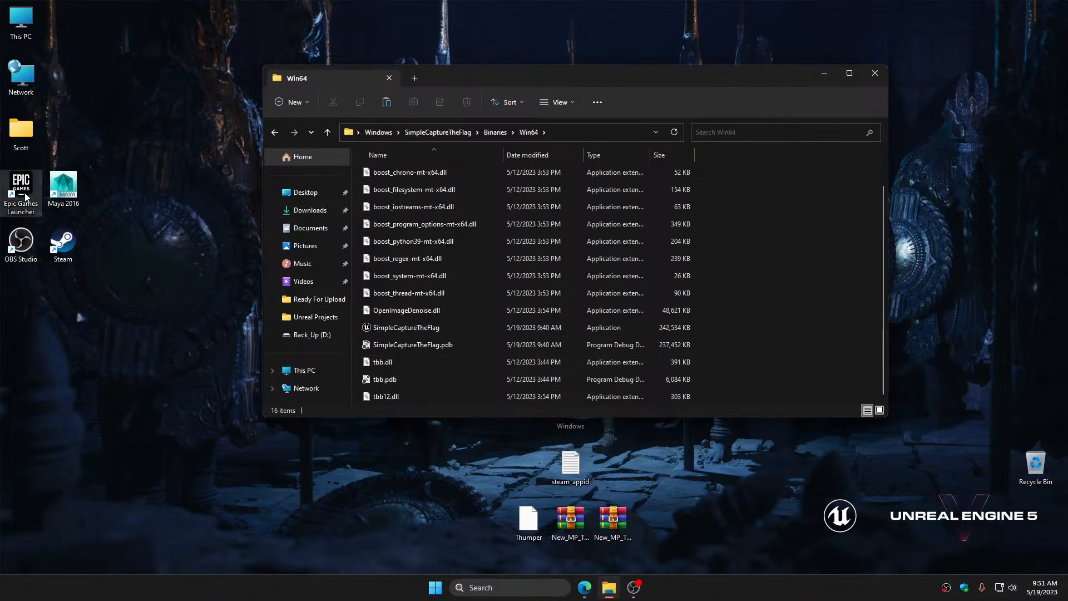
Launch Steam, close its store window, and check the Win64 folder's file list again
{"action": "left_click", "coordinate": [67, 250]}
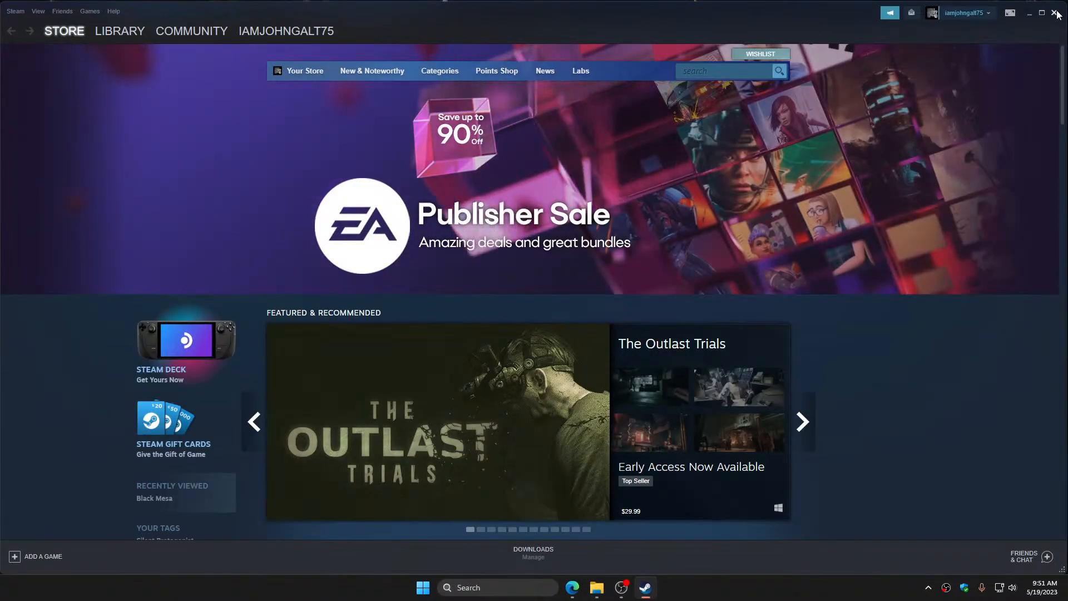
{"action": "left_click", "coordinate": [1056, 12]}
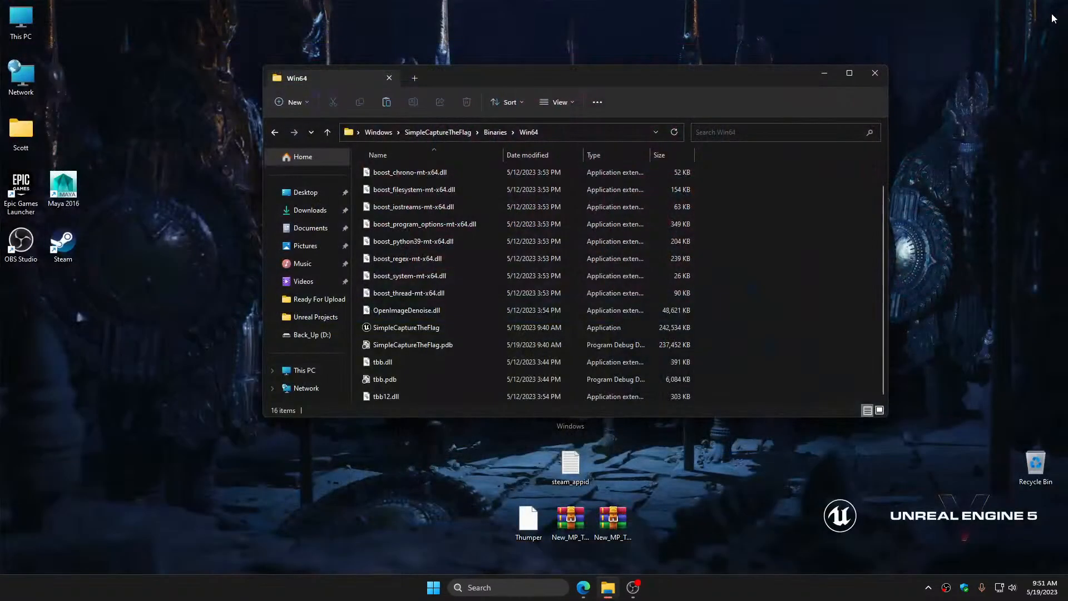
{"action": "scroll", "coordinate": [415, 329], "scroll_direction": "up", "scroll_amount": 1}
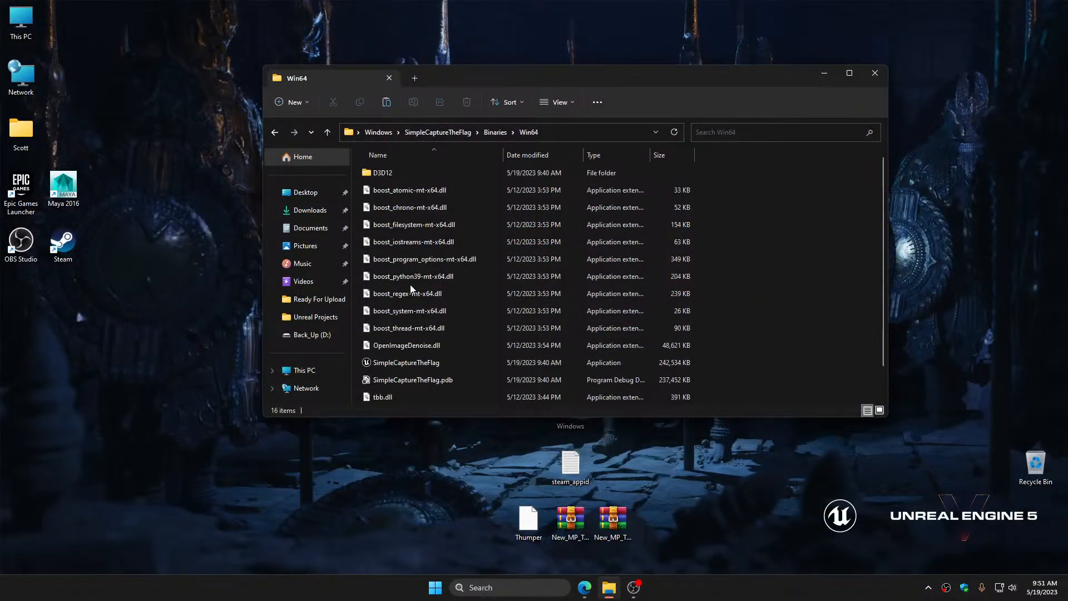
{"action": "scroll", "coordinate": [436, 221], "scroll_direction": "down", "scroll_amount": 1}
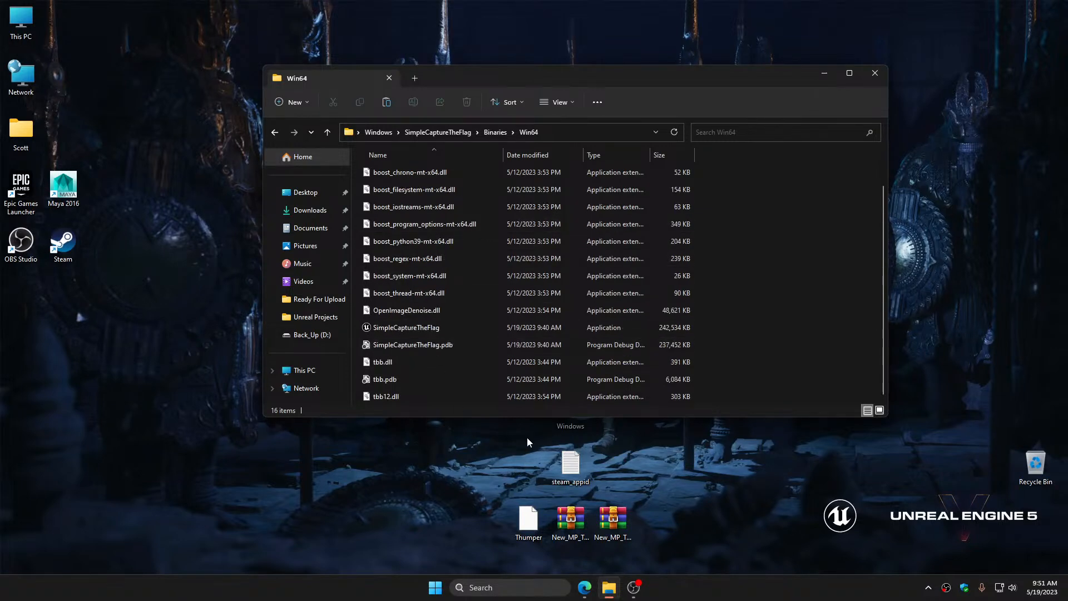
Move the Win64 window higher, launch SimpleCaptureTheFlag from the Windows build folder, and close that build folder's window
{"action": "left_click_drag", "start_coordinate": [589, 84], "coordinate": [581, 39]}
{"action": "double_click", "coordinate": [584, 407]}
{"action": "double_click", "coordinate": [437, 230]}
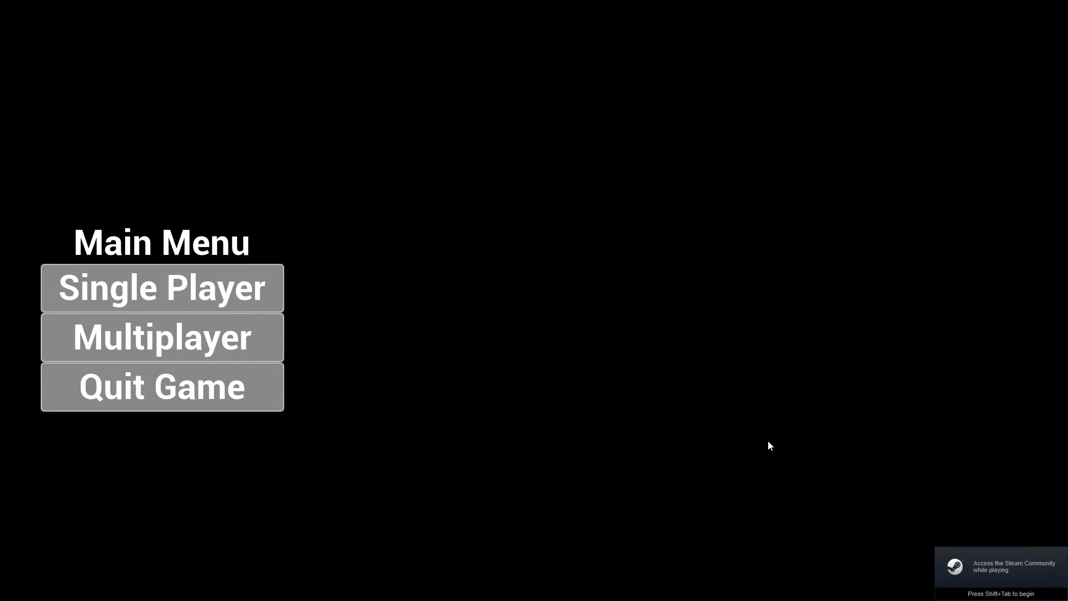
{"action": "key", "text": "alt+Tab"}
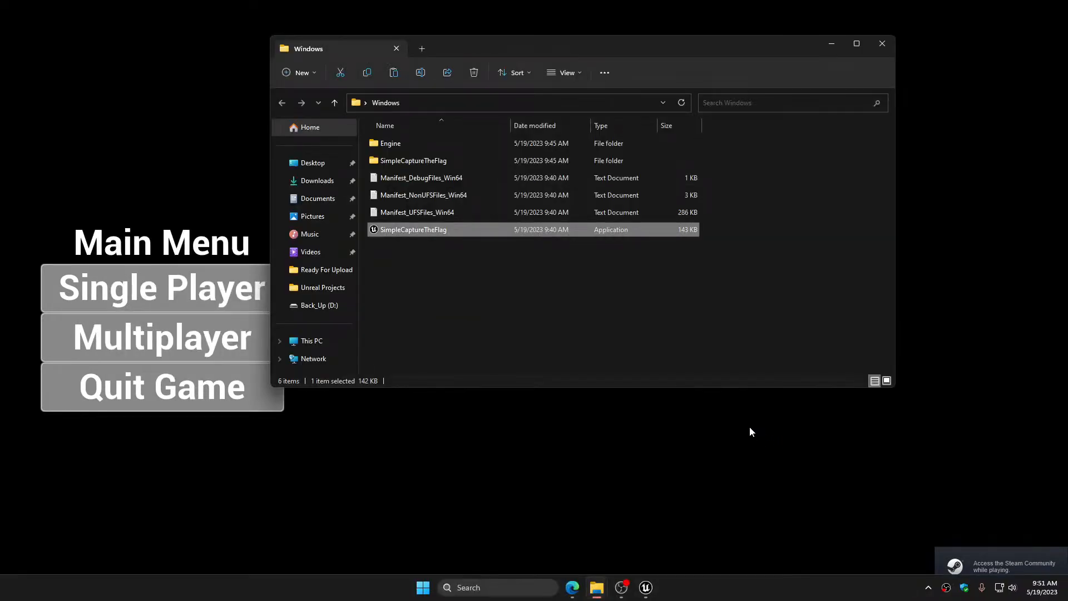
{"action": "left_click", "coordinate": [884, 48]}
View the contents of the steam_appid text file in the Win64 folder, close it, and switch between the game and folder
{"action": "key", "text": "alt+Tab"}
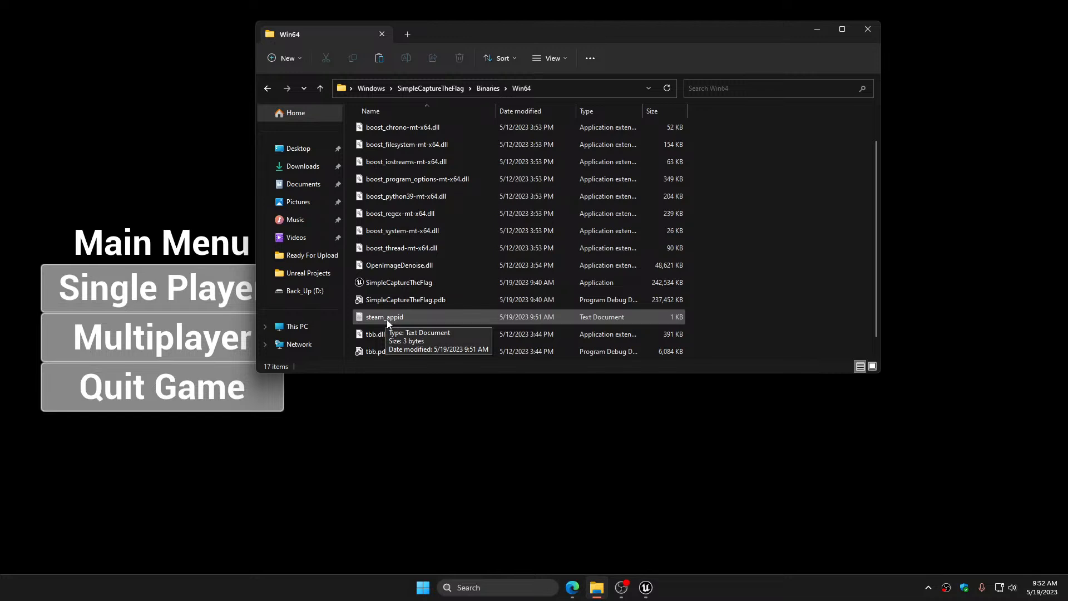
{"action": "double_click", "coordinate": [387, 317]}
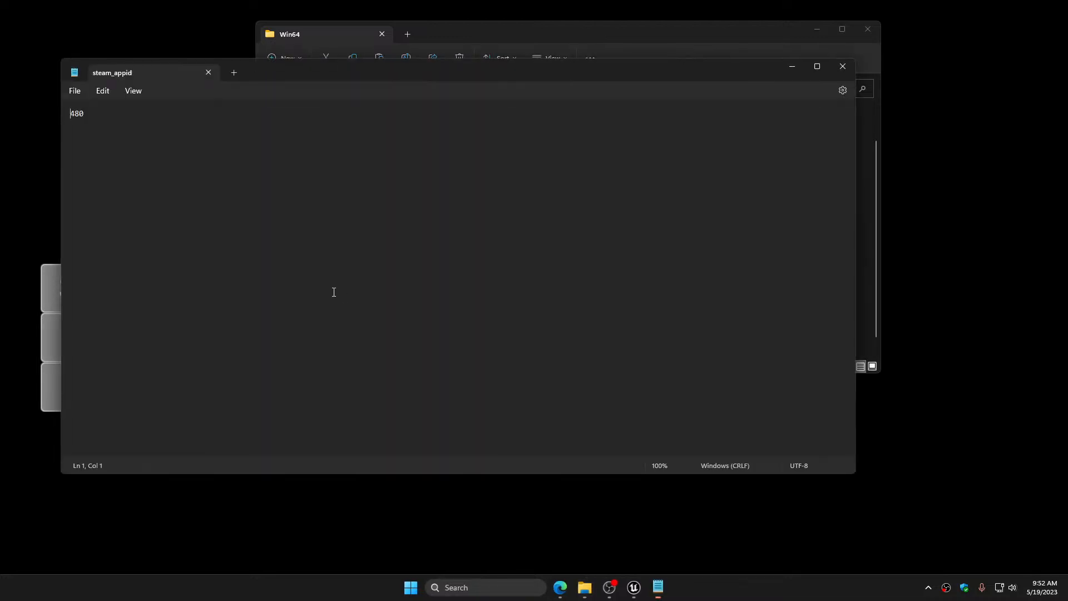
{"action": "left_click", "coordinate": [842, 66]}
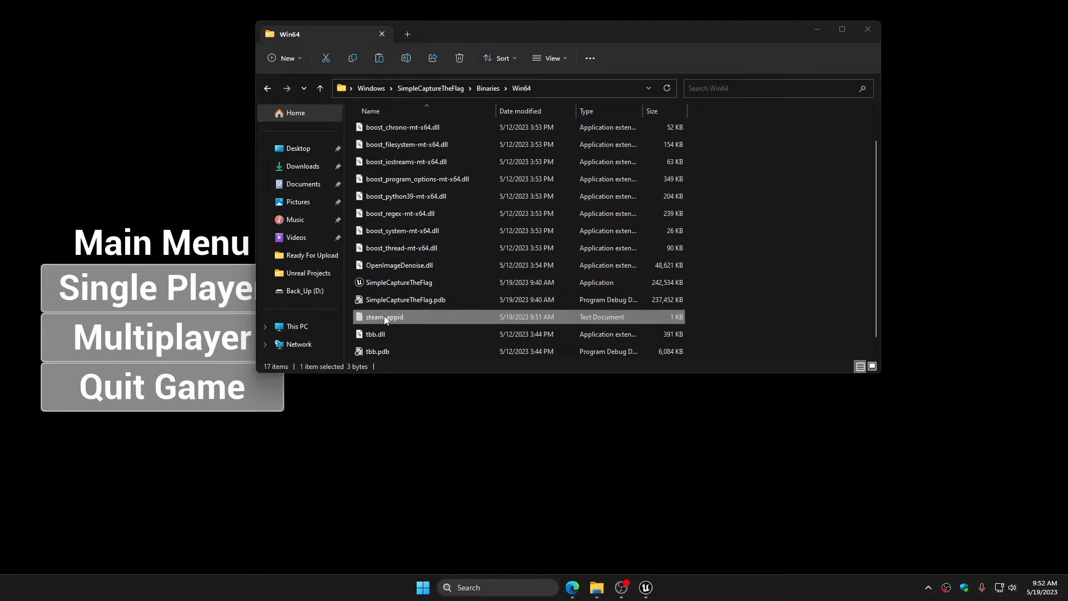
{"action": "left_click", "coordinate": [822, 30]}
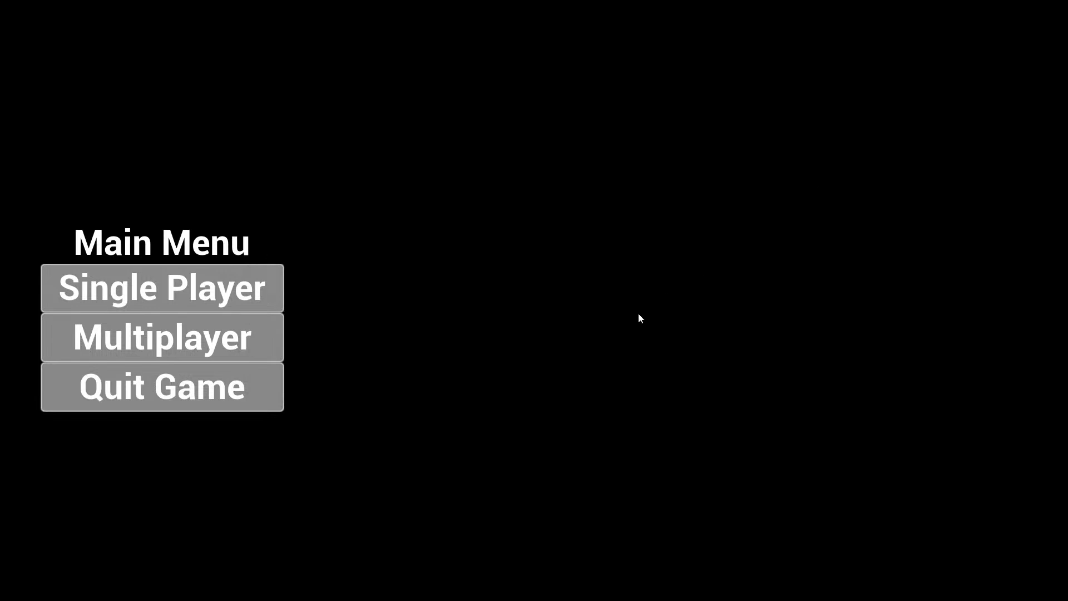
{"action": "key", "text": "alt+Tab"}
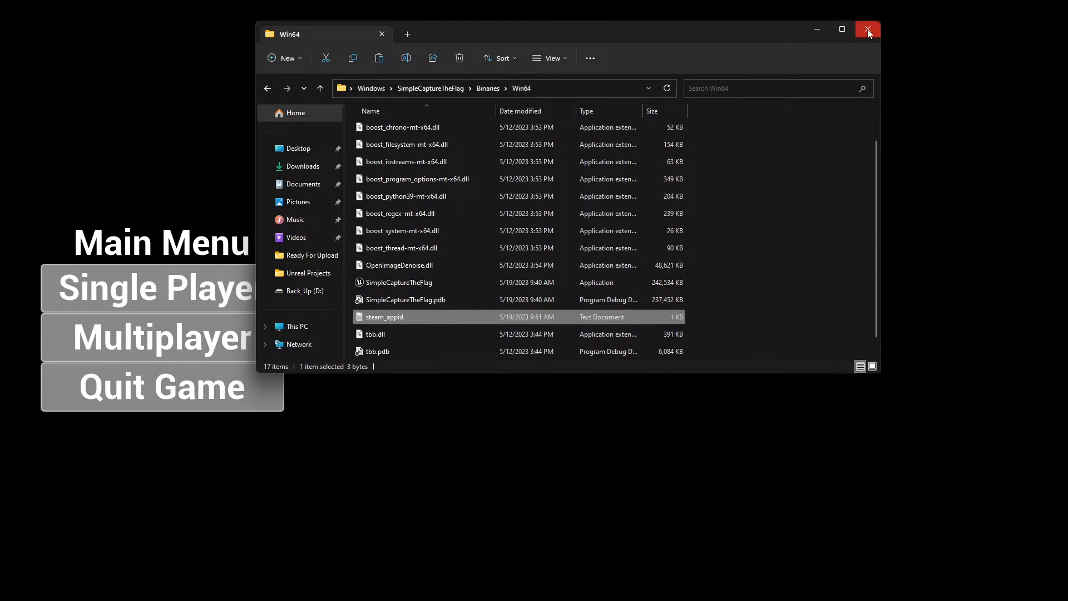
Host a multiplayer game in the running SimpleCaptureTheFlag build
{"action": "left_click", "coordinate": [175, 345]}
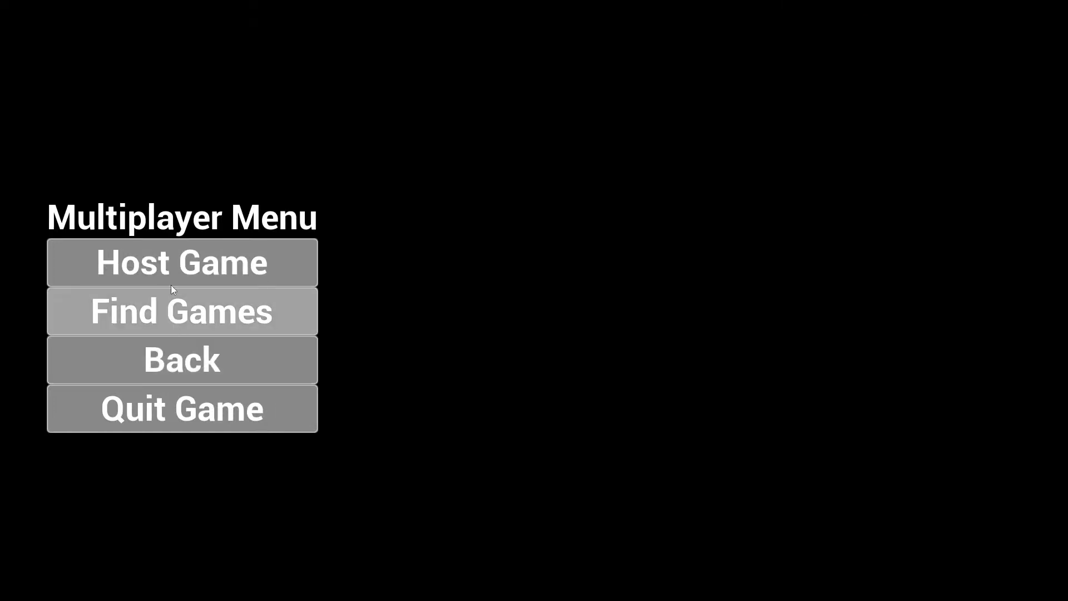
{"action": "left_click", "coordinate": [174, 266]}
{"action": "left_click", "coordinate": [527, 368]}
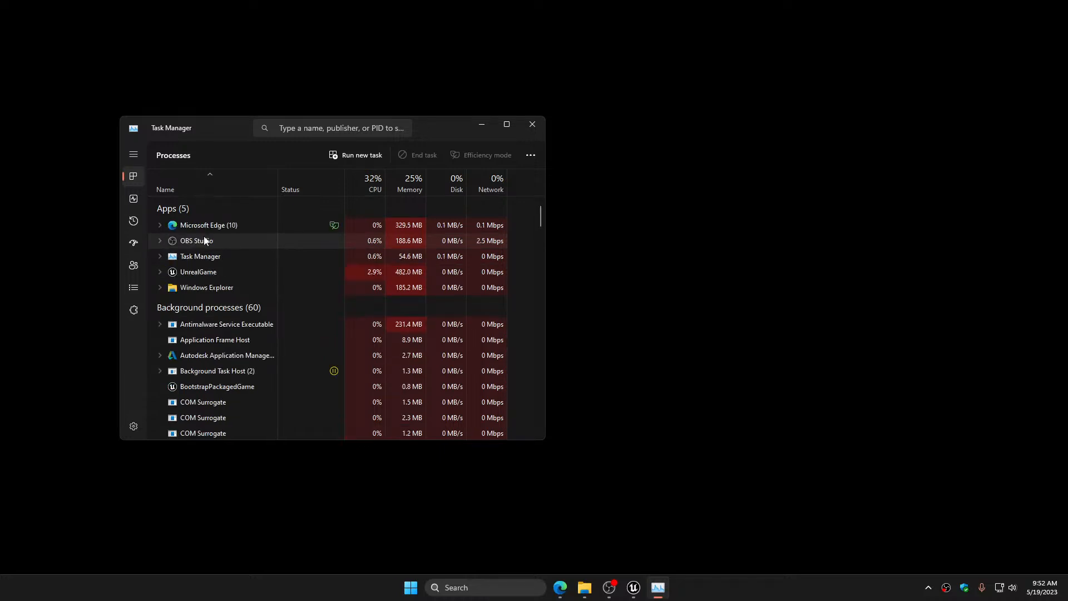
End the UnrealGame task in Task Manager, and close Task Manager and the Win64 folder window
{"action": "left_click", "coordinate": [204, 276]}
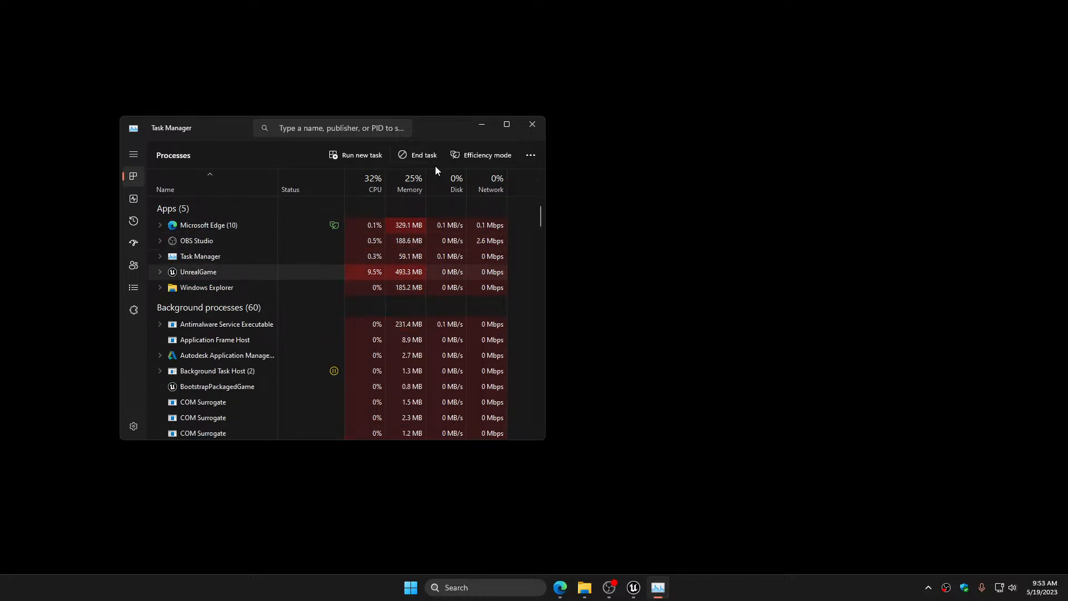
{"action": "left_click", "coordinate": [419, 157]}
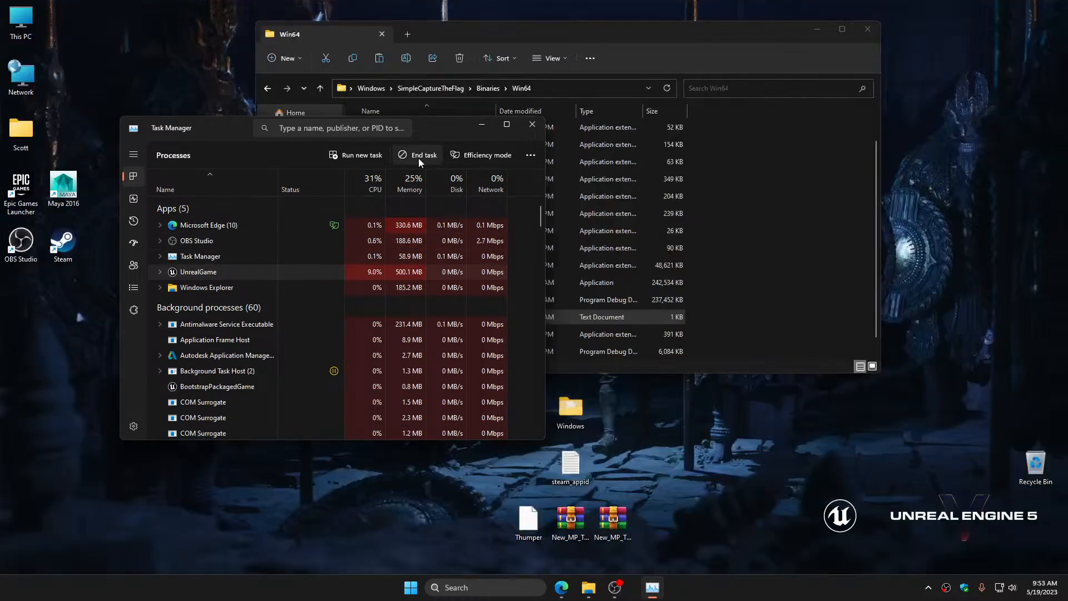
{"action": "left_click", "coordinate": [533, 125]}
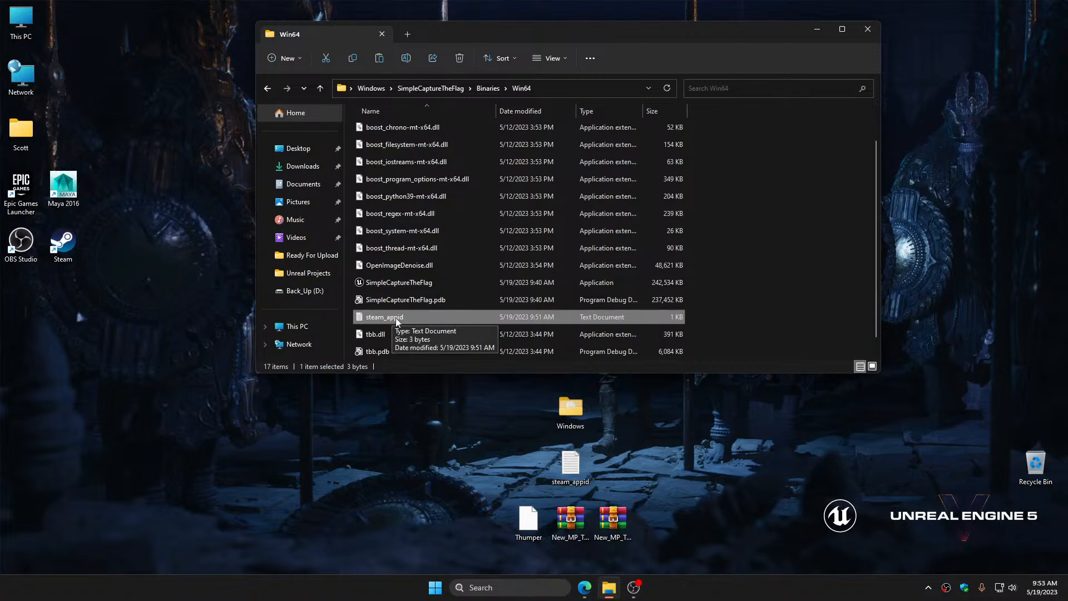
{"action": "left_click", "coordinate": [877, 25]}
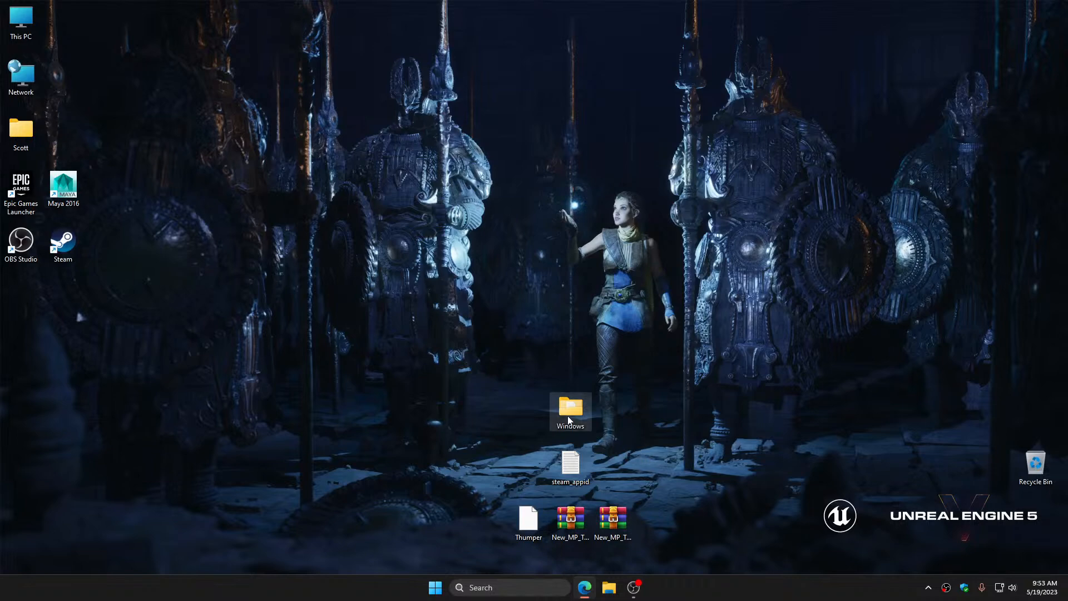
Move the Windows build folder from the desktop to the Recycle Bin and empty the bin permanently
{"action": "left_click_drag", "start_coordinate": [599, 326], "coordinate": [1031, 472]}
{"action": "right_click", "coordinate": [1031, 473]}
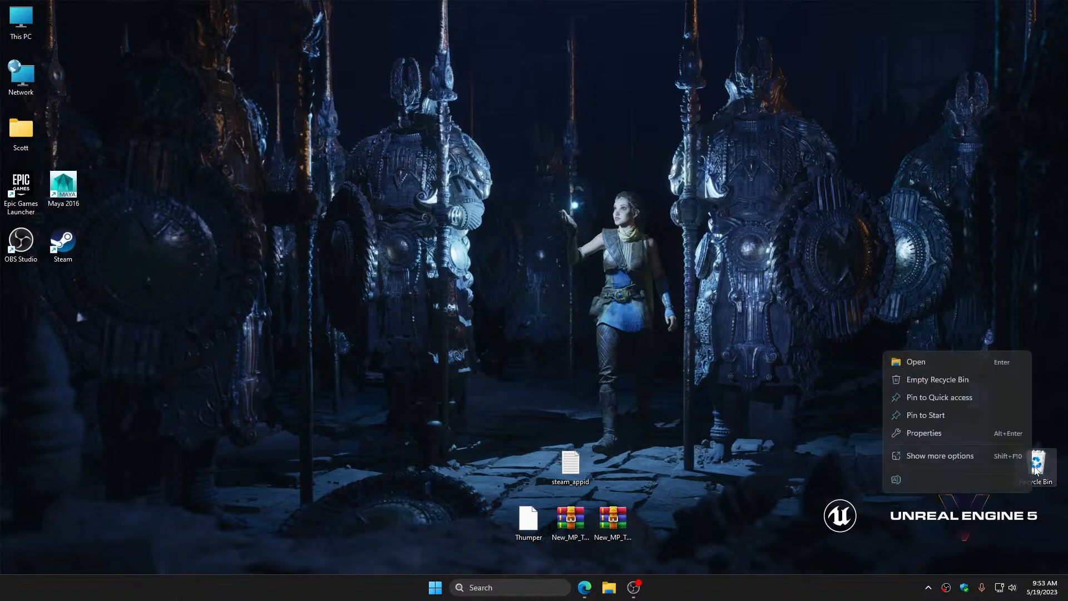
{"action": "left_click", "coordinate": [936, 382]}
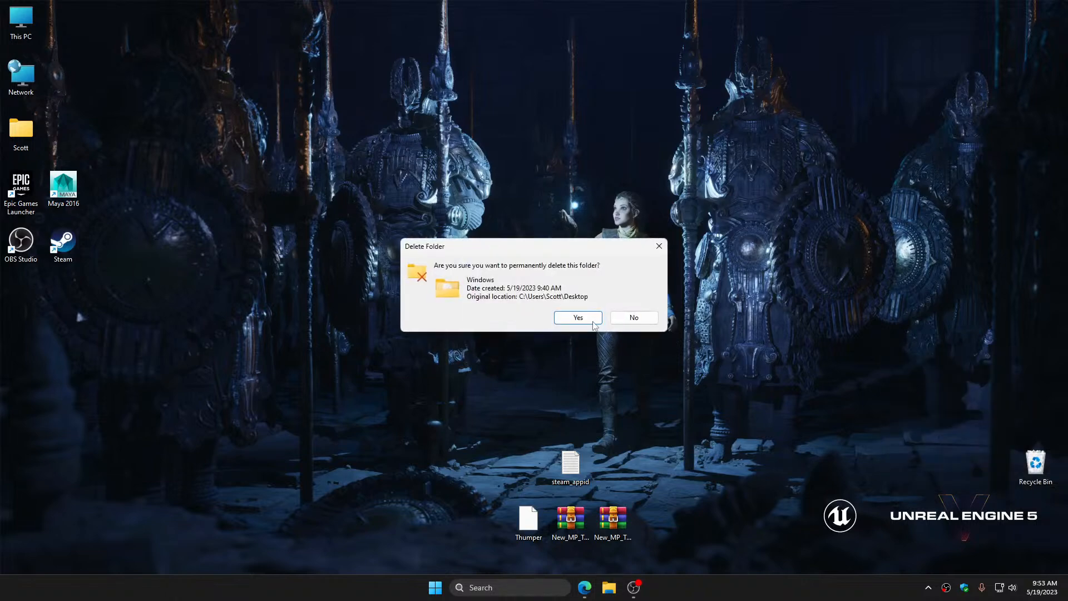
{"action": "left_click", "coordinate": [573, 316]}
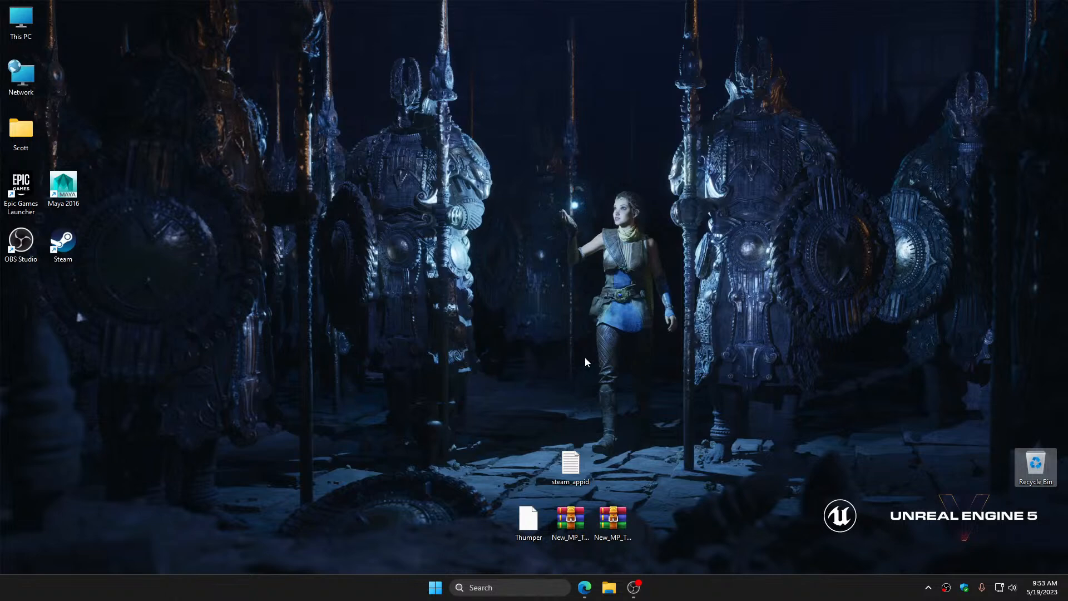
Start the Epic Games Launcher and open the SimpleCaptureTheFlag 5.2 project from the library
{"action": "double_click", "coordinate": [21, 181]}
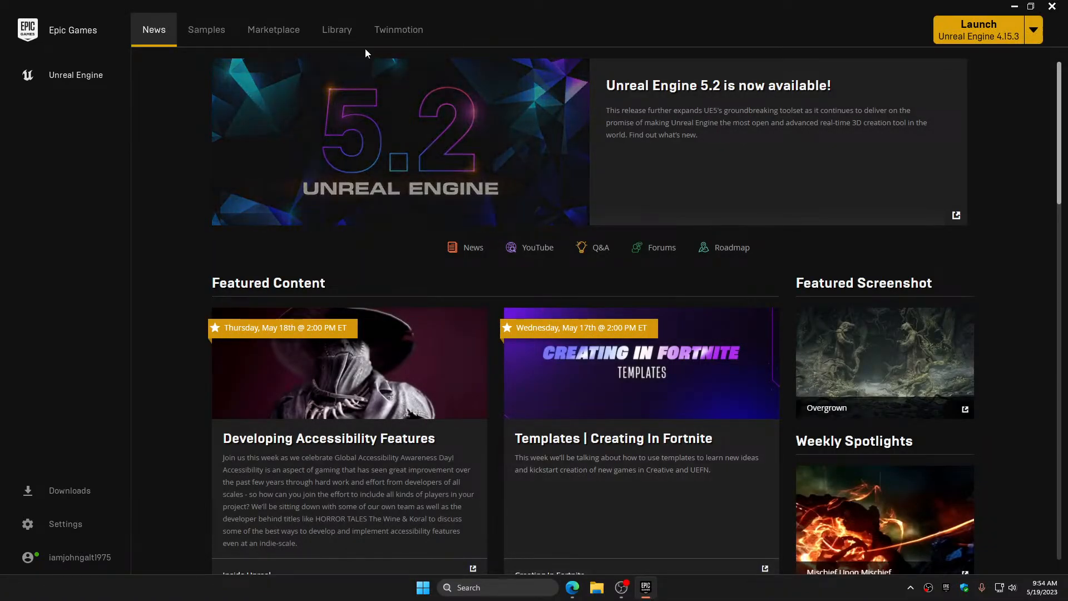
{"action": "left_click", "coordinate": [352, 37]}
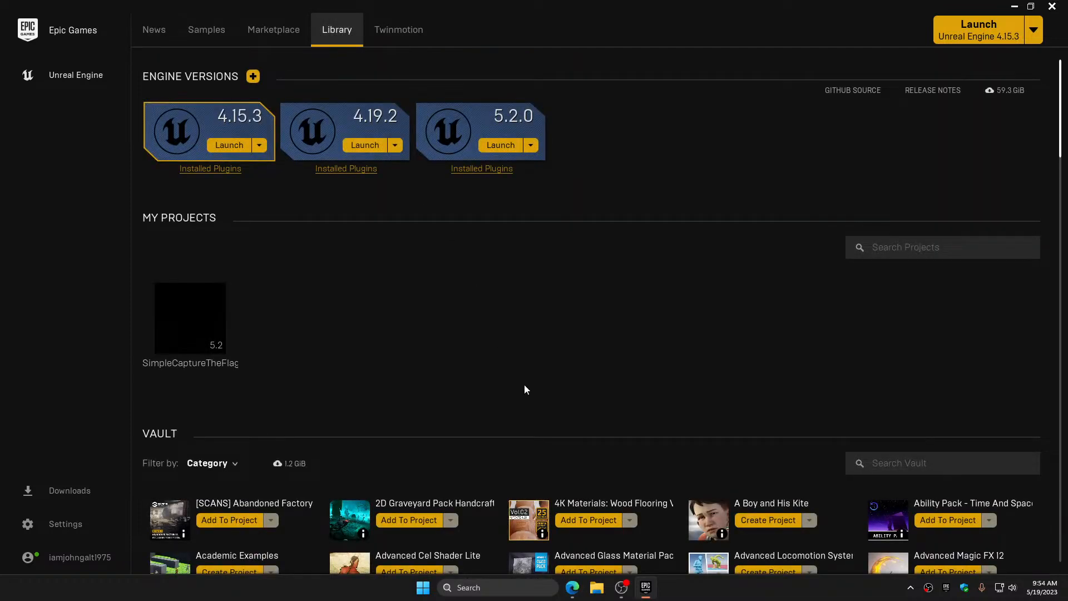
{"action": "left_click", "coordinate": [207, 327]}
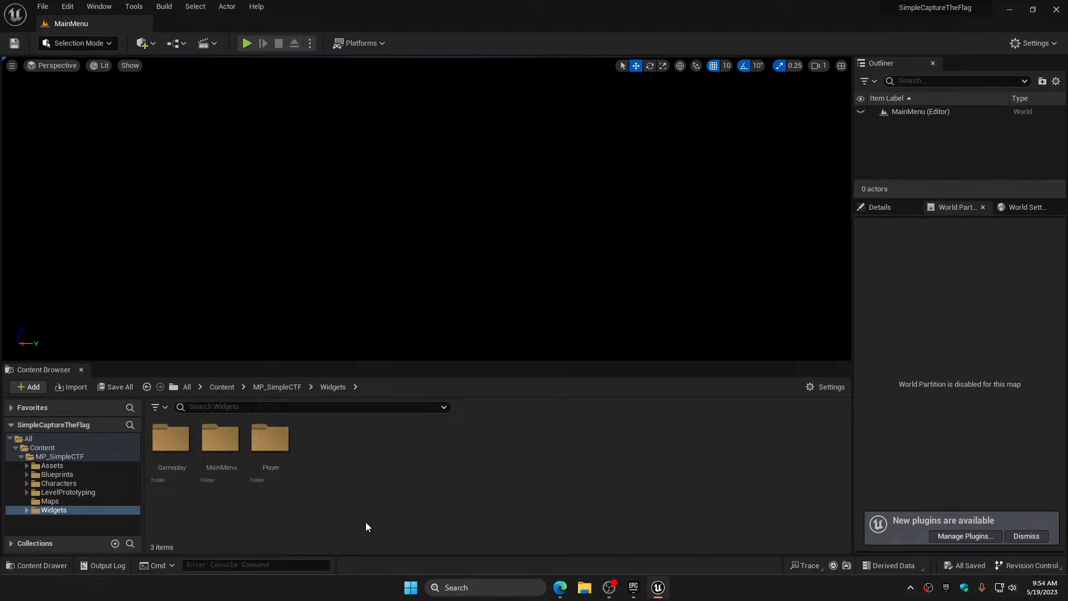
Open the BPW_ServerSettings widget blueprint from the Widgets/MainMenu folder and display its Event Graph
{"action": "left_click", "coordinate": [26, 512]}
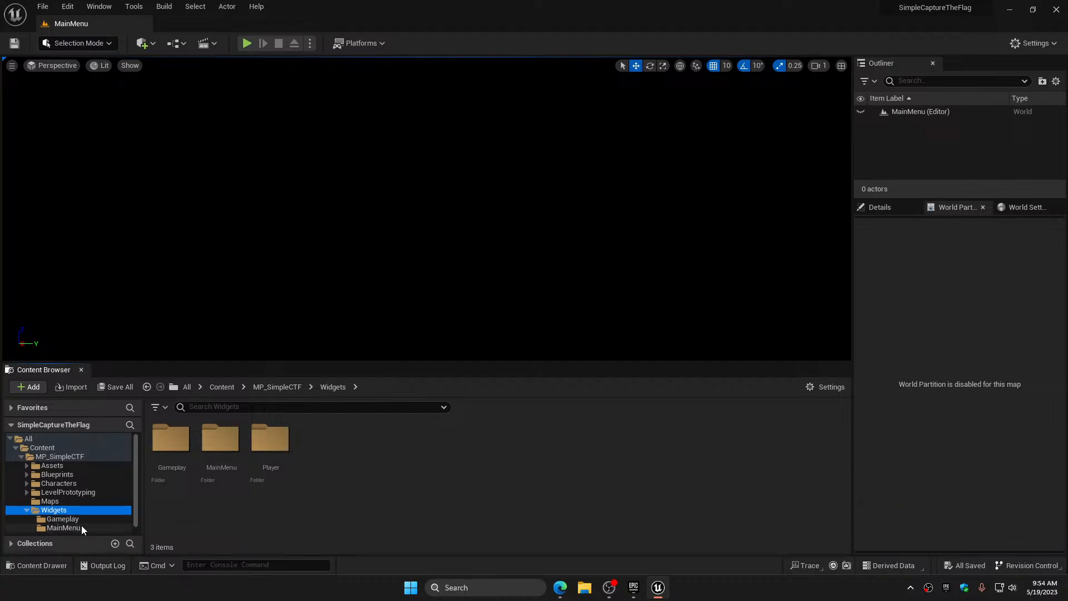
{"action": "scroll", "coordinate": [82, 524], "scroll_direction": "down", "scroll_amount": 1}
{"action": "left_click", "coordinate": [70, 522]}
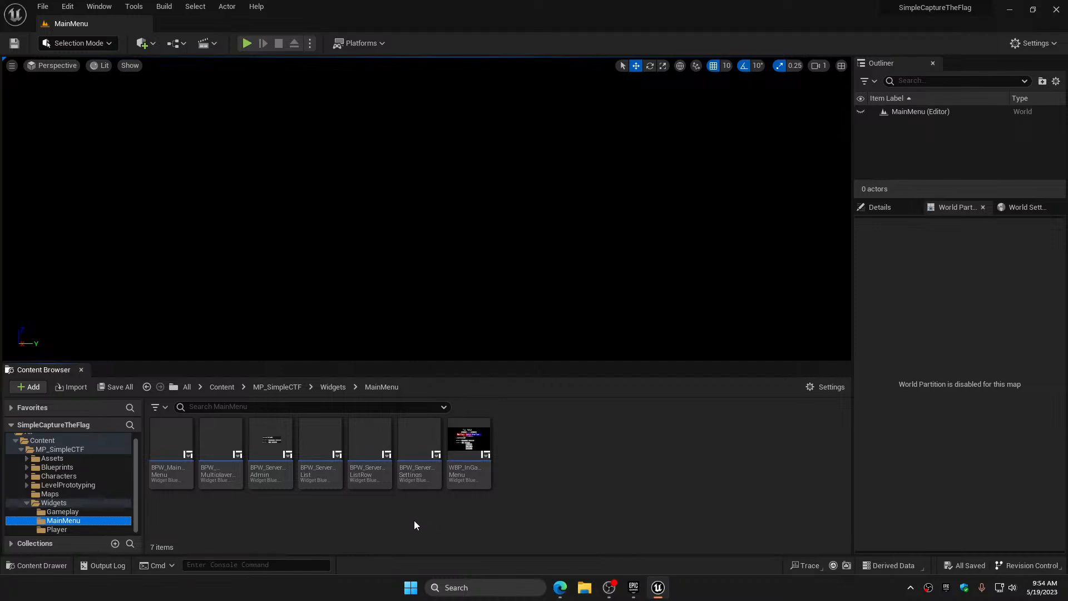
{"action": "left_click", "coordinate": [417, 437]}
{"action": "double_click", "coordinate": [416, 437]}
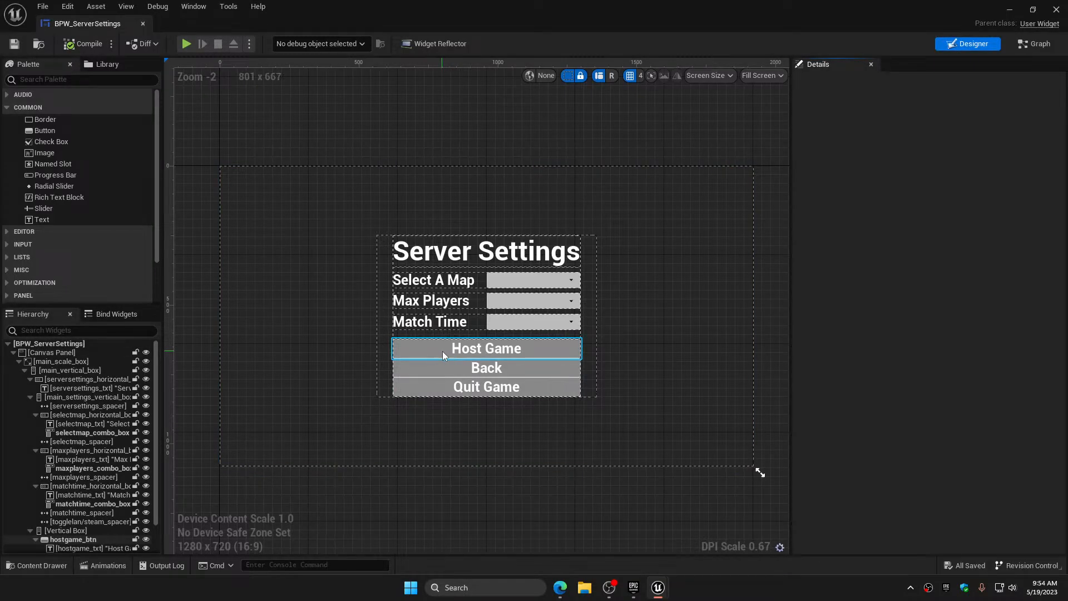
{"action": "left_click", "coordinate": [1040, 45]}
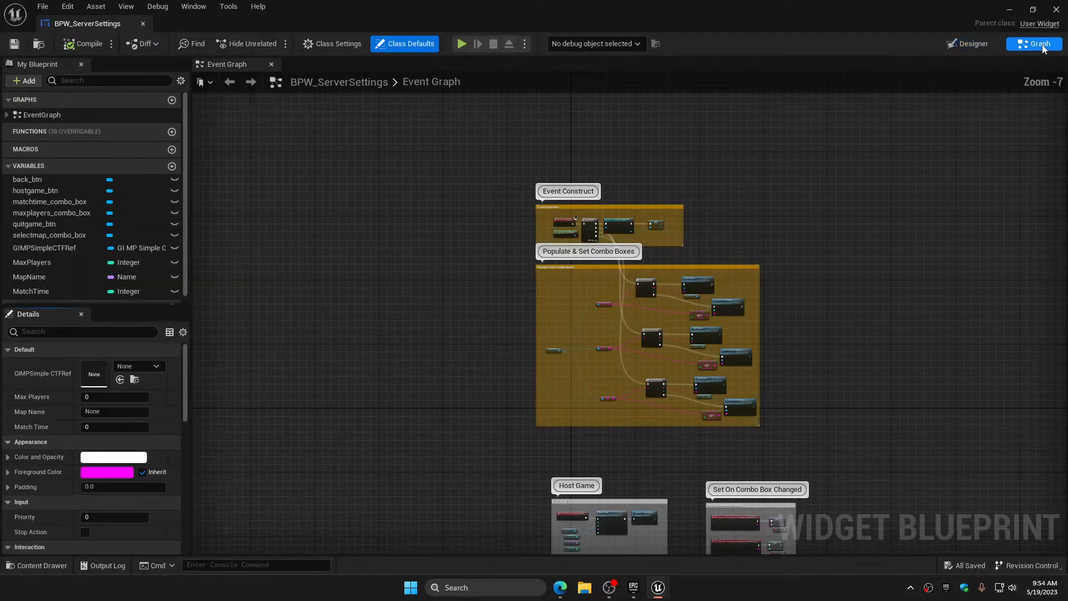
Locate the Host Game section in the Event Graph and open the Host Game event's definition in GI_MP_SimpleCTF
{"action": "right_click_drag", "start_coordinate": [931, 398], "coordinate": [919, 152]}
{"action": "scroll", "coordinate": [719, 316], "scroll_direction": "up", "scroll_amount": 7}
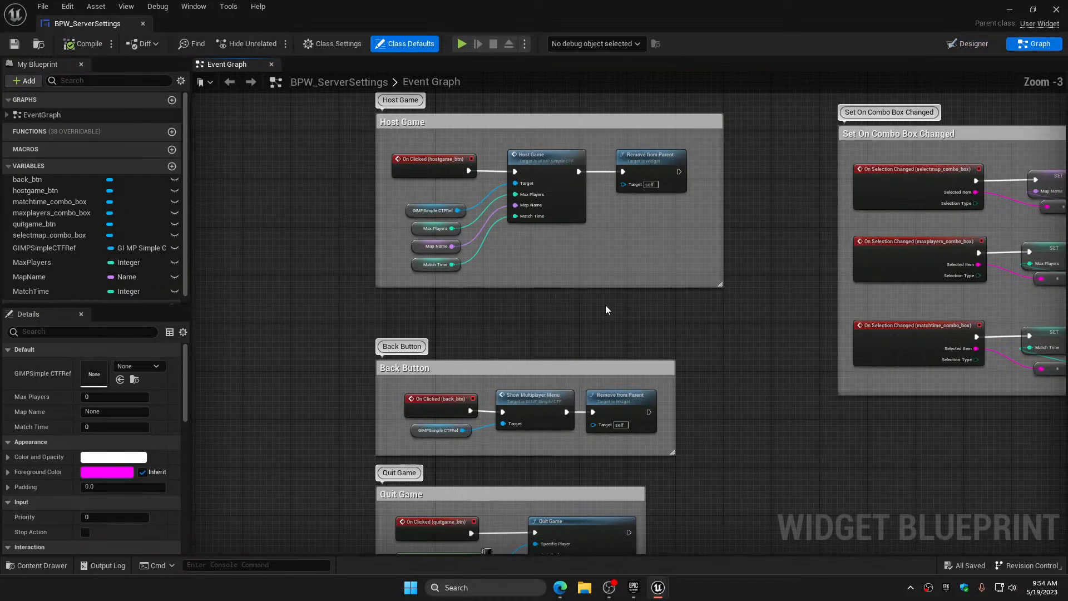
{"action": "right_click_drag", "start_coordinate": [591, 295], "coordinate": [675, 432]}
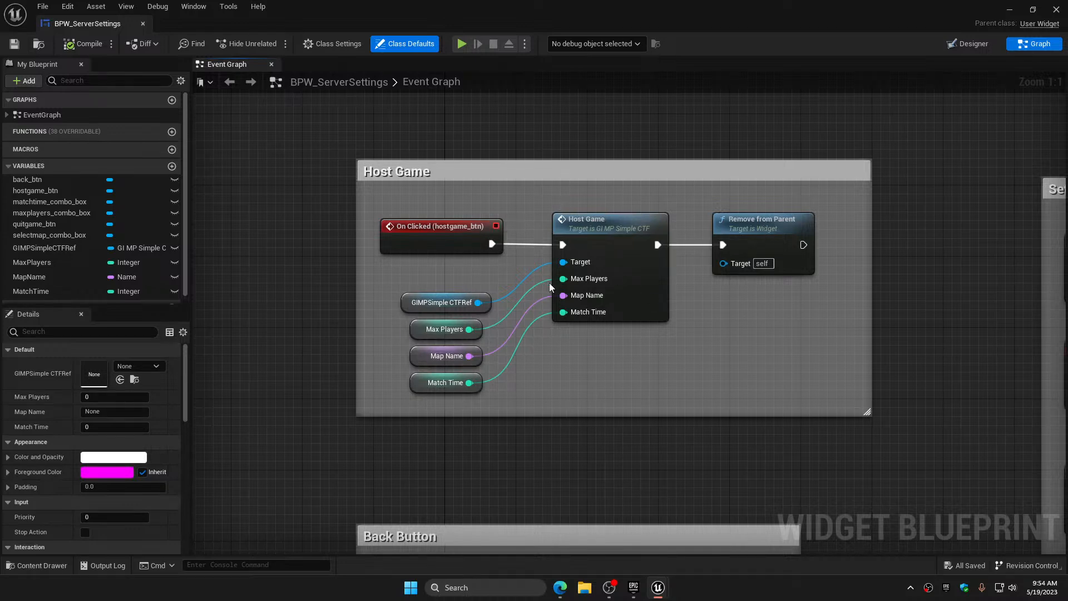
{"action": "left_click", "coordinate": [617, 221]}
{"action": "double_click", "coordinate": [616, 221]}
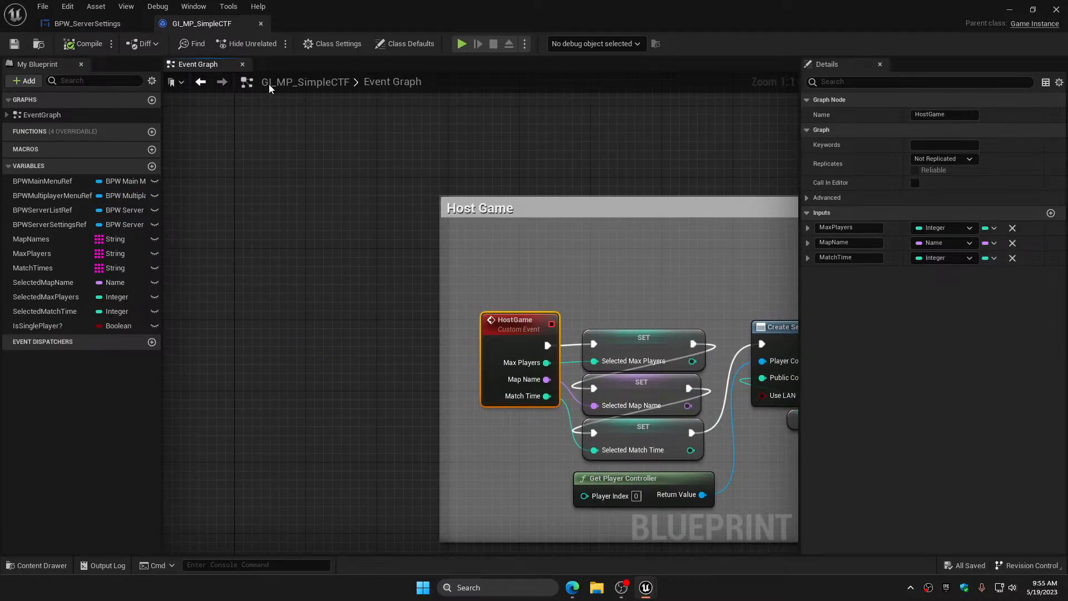
Examine the HostGame event from its parameter setters through Create Session to the success and failure branches
{"action": "right_click_drag", "start_coordinate": [559, 208], "coordinate": [375, 83]}
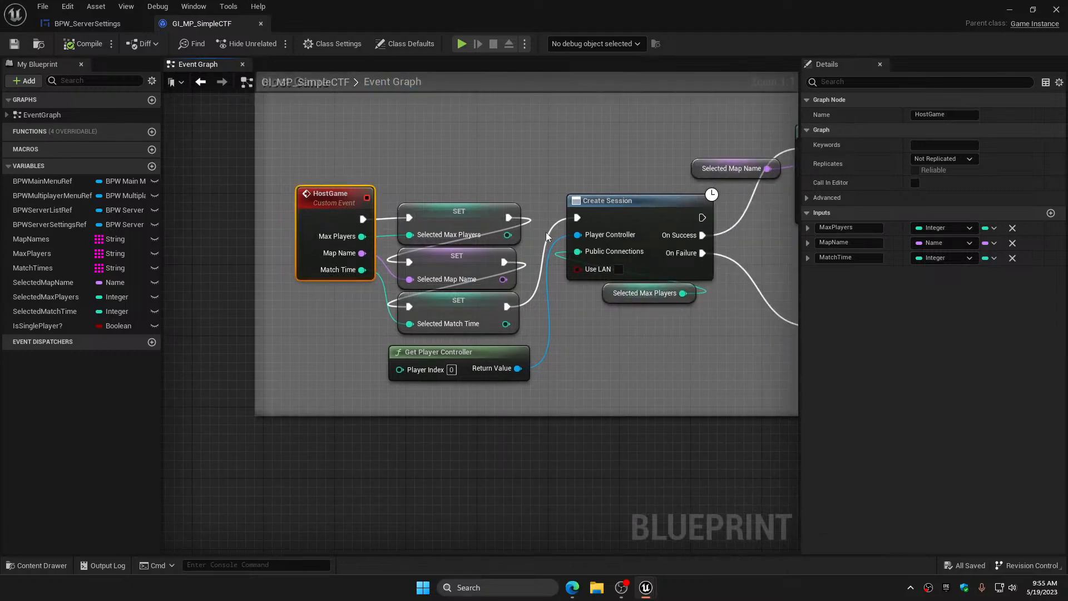
{"action": "right_click_drag", "start_coordinate": [623, 359], "coordinate": [435, 378]}
{"action": "right_click_drag", "start_coordinate": [571, 371], "coordinate": [516, 378]}
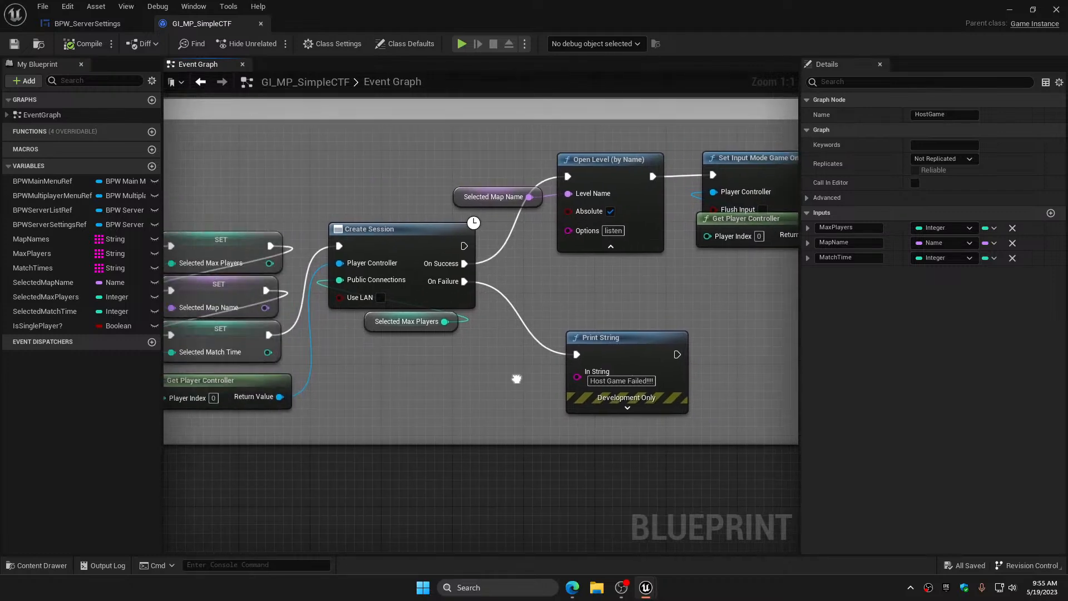
{"action": "right_click_drag", "start_coordinate": [536, 296], "coordinate": [568, 255]}
{"action": "left_click_drag", "start_coordinate": [567, 239], "coordinate": [668, 373]}
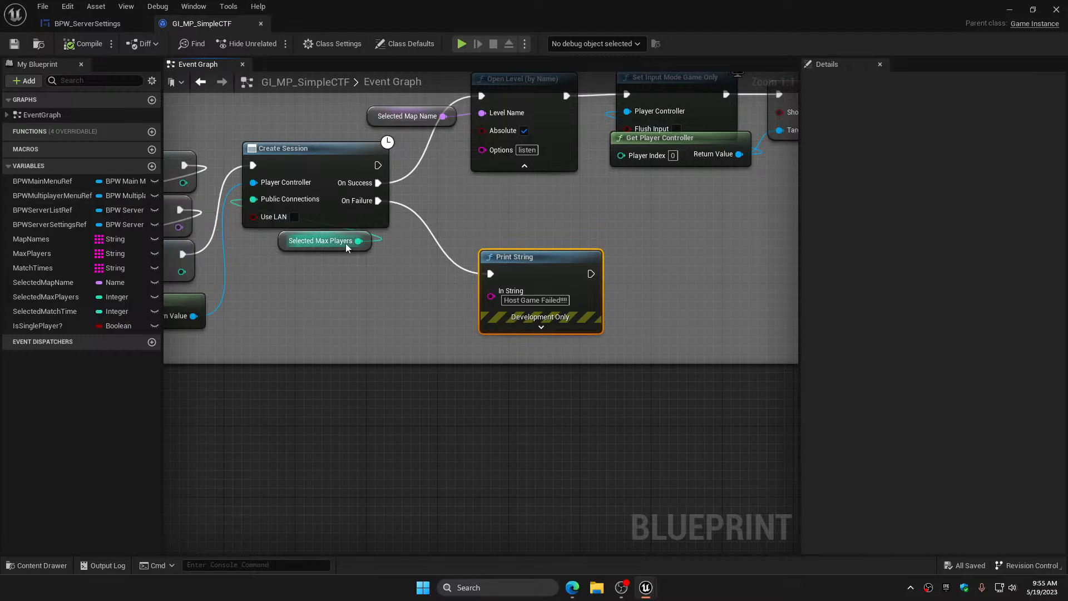
{"action": "right_click_drag", "start_coordinate": [522, 211], "coordinate": [735, 262]}
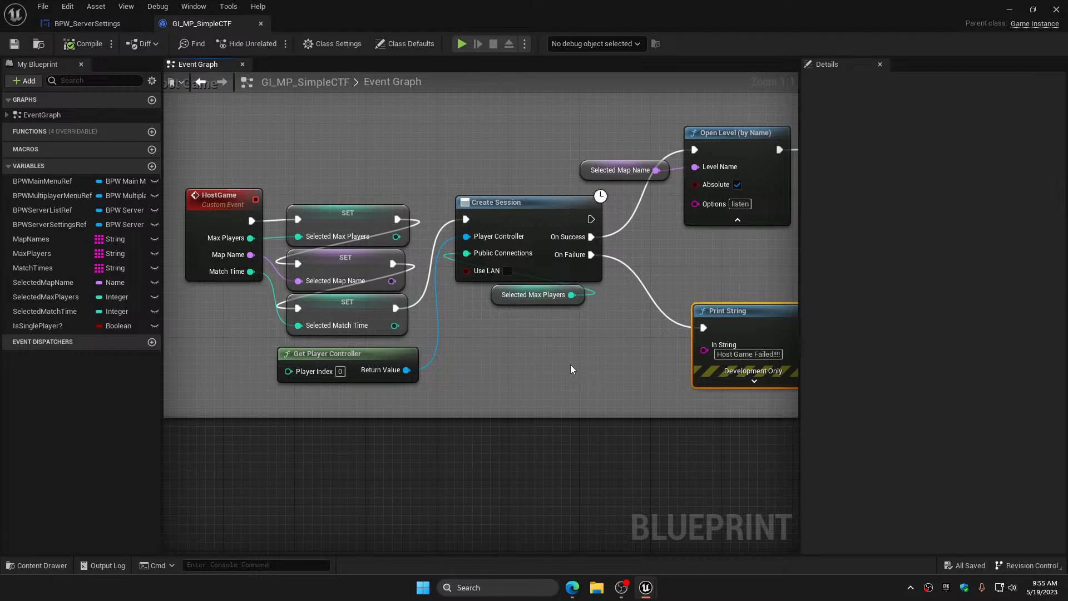
{"action": "right_click_drag", "start_coordinate": [555, 393], "coordinate": [408, 387]}
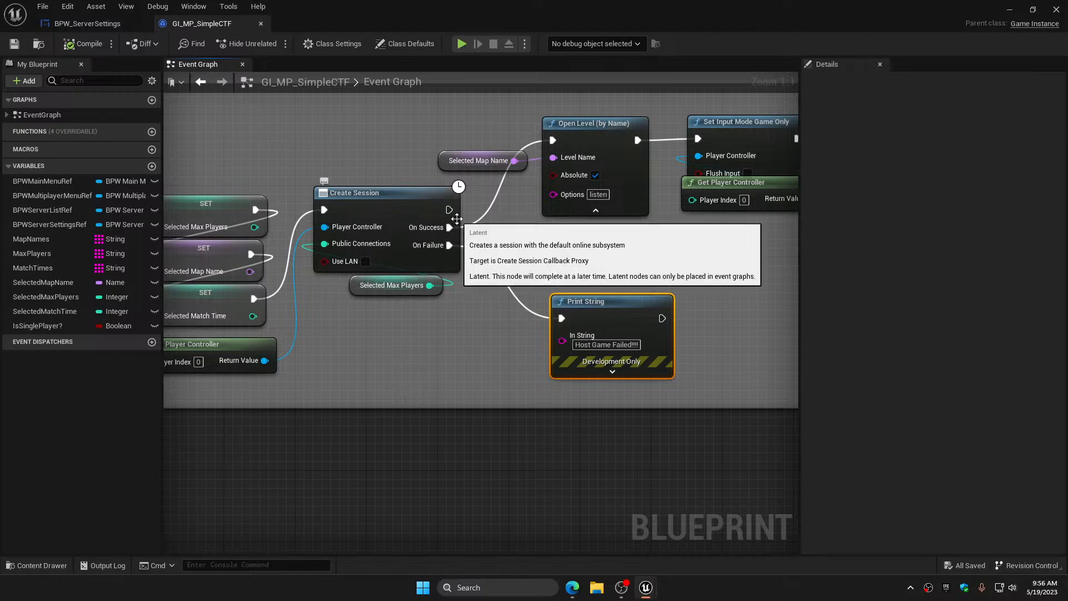
Duplicate the Host Game Failed Print String node and connect the copy to Create Session's unlabelled execution output
{"action": "left_click_drag", "start_coordinate": [454, 215], "coordinate": [591, 267]}
{"action": "left_click", "coordinate": [623, 255]}
{"action": "left_click", "coordinate": [658, 341]}
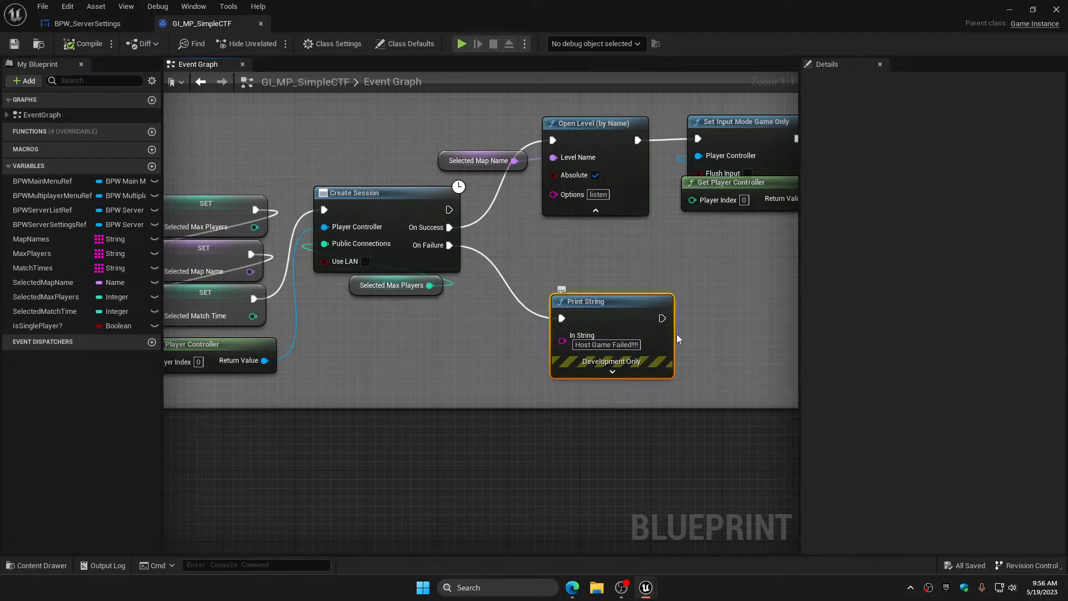
{"action": "key", "text": "ctrl+c"}
{"action": "key", "text": "ctrl+v"}
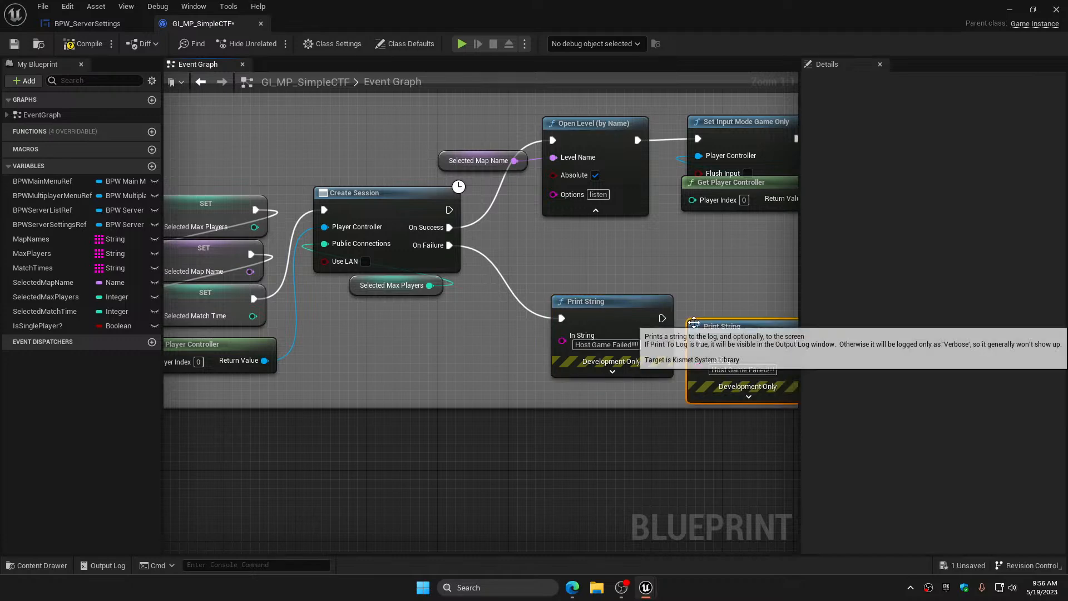
{"action": "left_click_drag", "start_coordinate": [723, 334], "coordinate": [736, 259]}
{"action": "left_click_drag", "start_coordinate": [449, 209], "coordinate": [715, 254]}
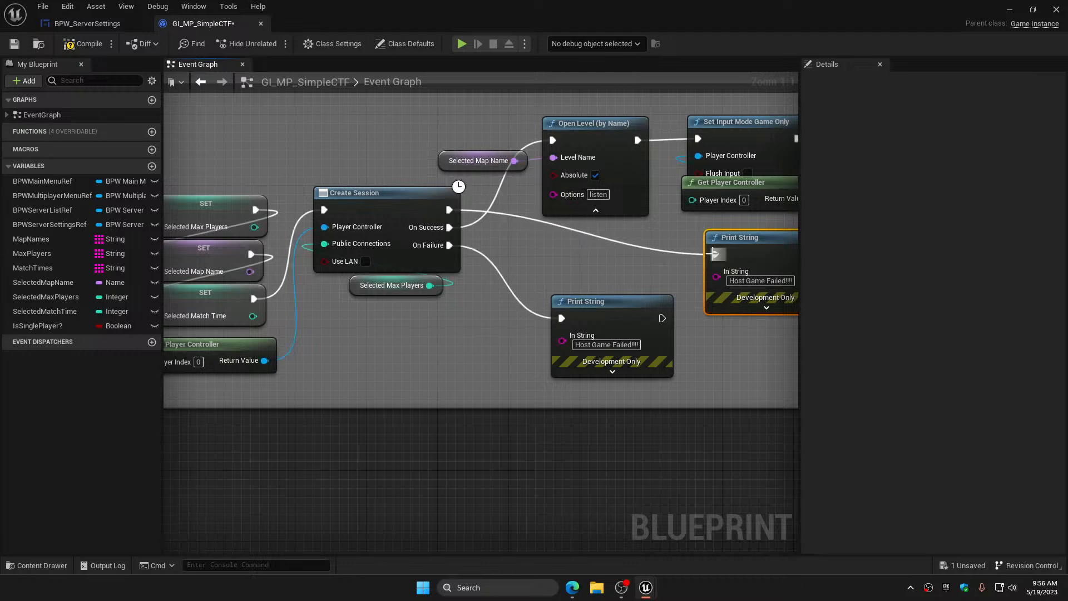
Set the copied Print String's text to "This Pin Fired" and shift the node clear of its neighbours
{"action": "right_click_drag", "start_coordinate": [715, 262], "coordinate": [640, 255]}
{"action": "left_click", "coordinate": [717, 274]}
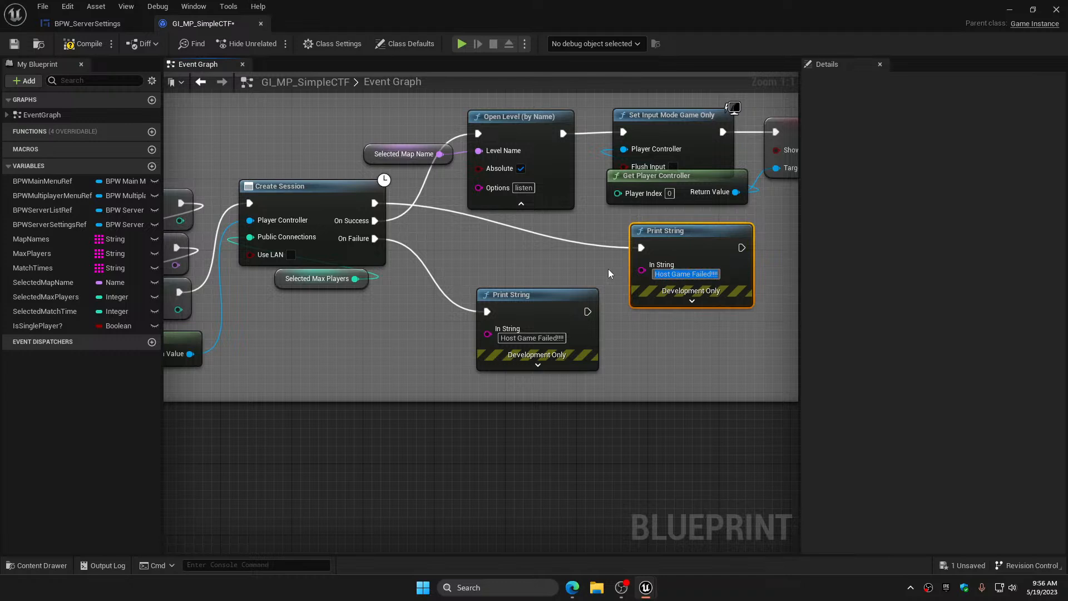
{"action": "type", "text": "This Pl"}
{"action": "type", "text": "n Fired"}
{"action": "key", "text": "Return"}
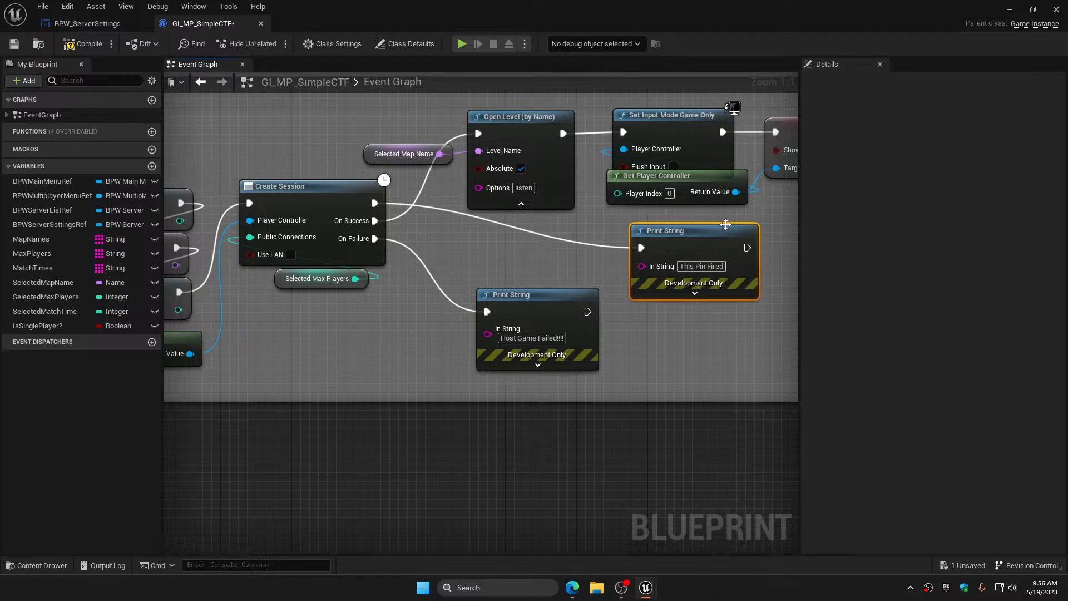
{"action": "left_click_drag", "start_coordinate": [715, 229], "coordinate": [753, 268]}
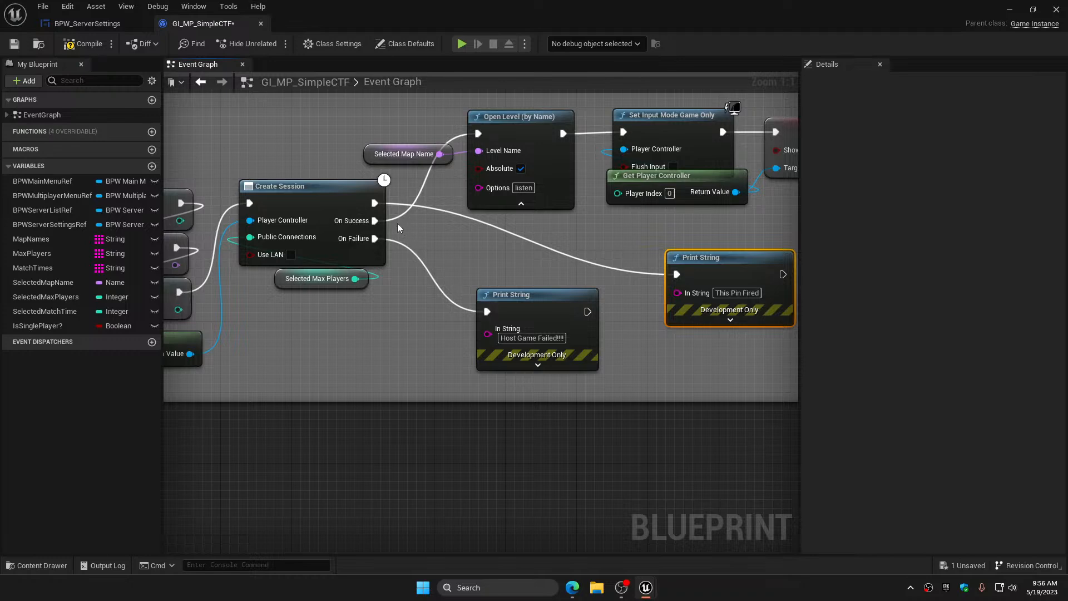
Reposition the "This Pin Fired" and "Host Game Failed!!!!" Print String nodes beside Create Session
{"action": "left_click_drag", "start_coordinate": [375, 202], "coordinate": [479, 246]}
{"action": "left_click", "coordinate": [436, 253]}
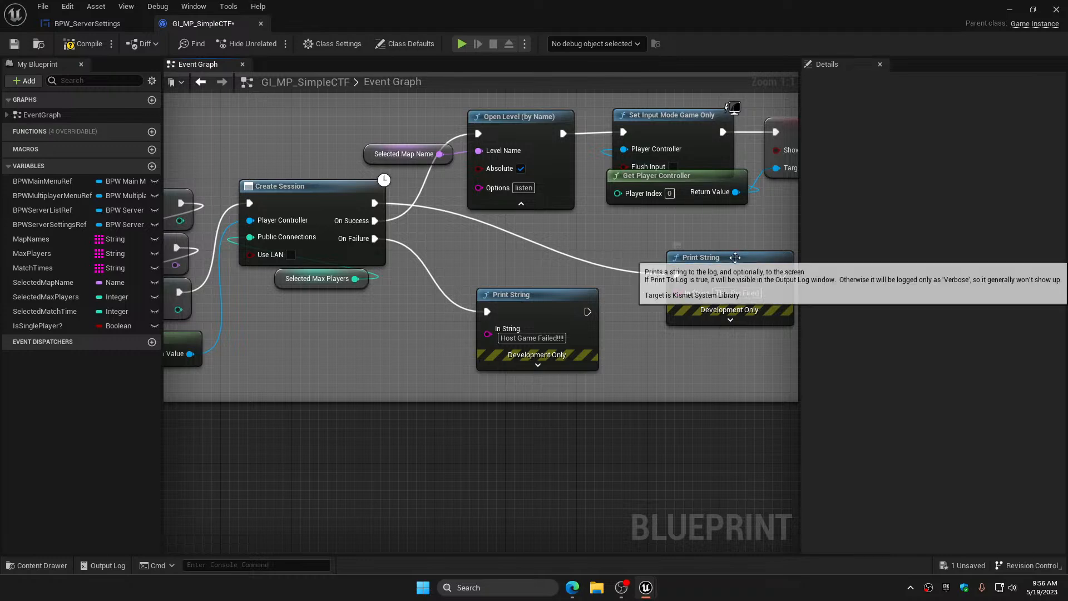
{"action": "left_click_drag", "start_coordinate": [732, 257], "coordinate": [687, 240]}
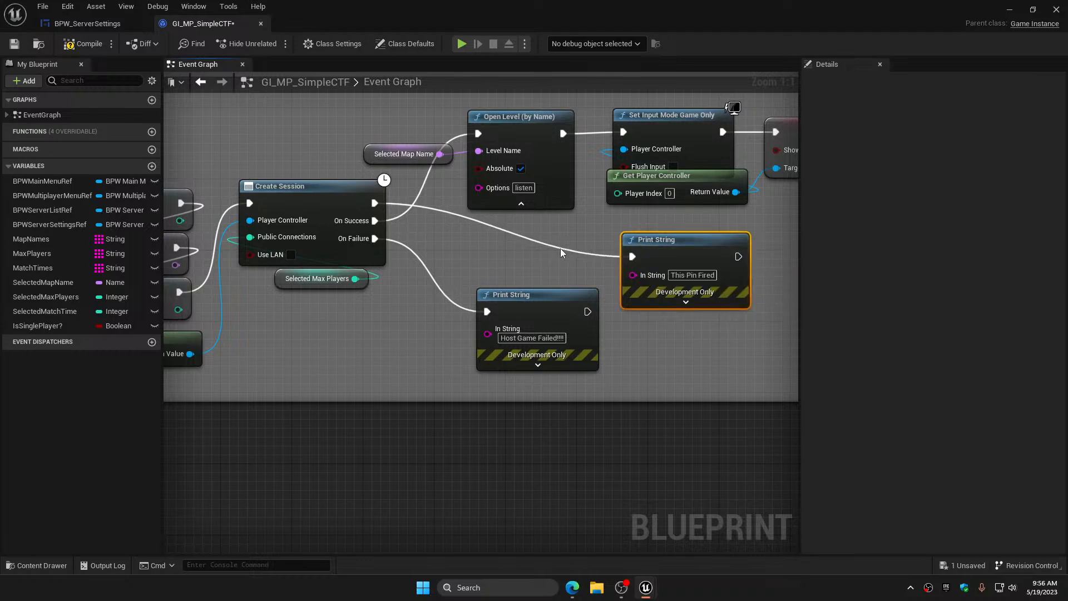
{"action": "left_click_drag", "start_coordinate": [507, 255], "coordinate": [653, 265]}
{"action": "mouse_move", "coordinate": [700, 238]}
{"action": "left_mouse_down"}
{"action": "mouse_move", "coordinate": [699, 214]}
{"action": "mouse_move", "coordinate": [715, 250]}
{"action": "left_mouse_up"}
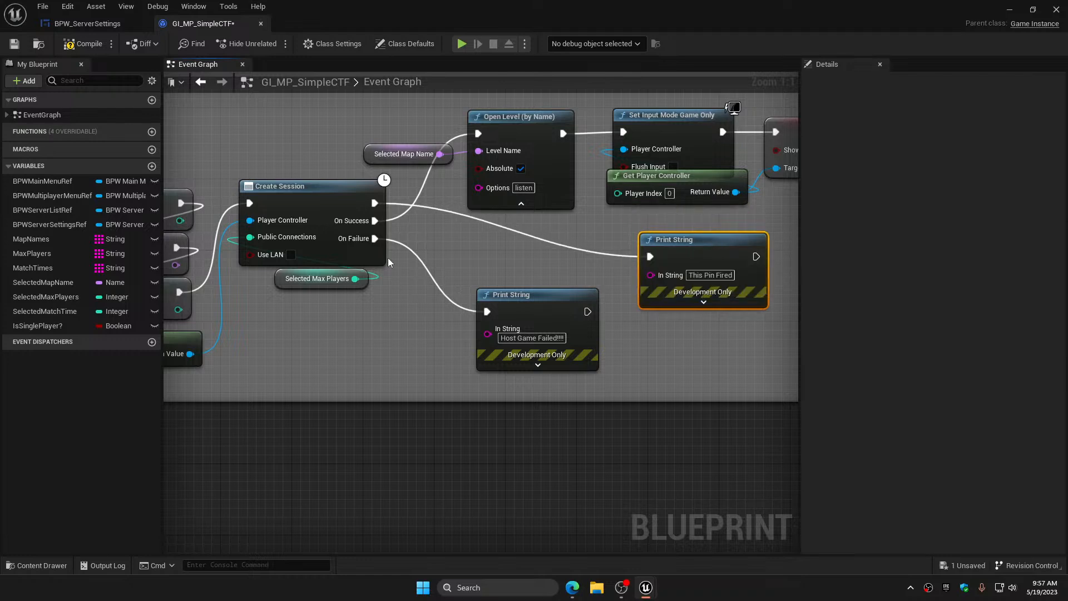
{"action": "left_click_drag", "start_coordinate": [511, 295], "coordinate": [504, 285]}
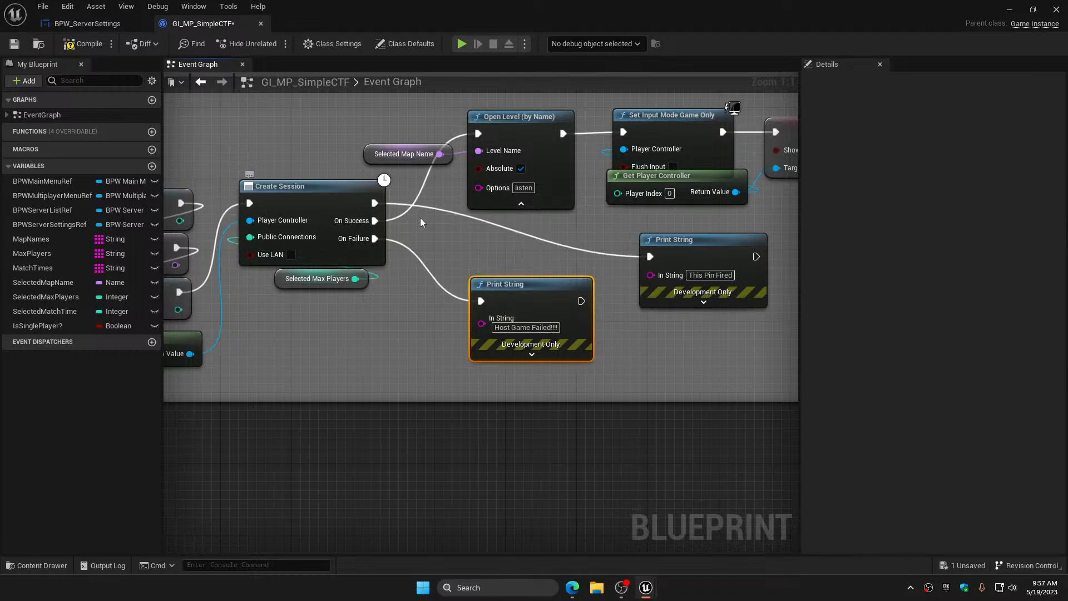
Review the nodes on the On Success branch, and disconnect and delete the "This Pin Fired" Print String node
{"action": "right_click_drag", "start_coordinate": [429, 115], "coordinate": [313, 188]}
{"action": "left_click_drag", "start_coordinate": [309, 183], "coordinate": [716, 262]}
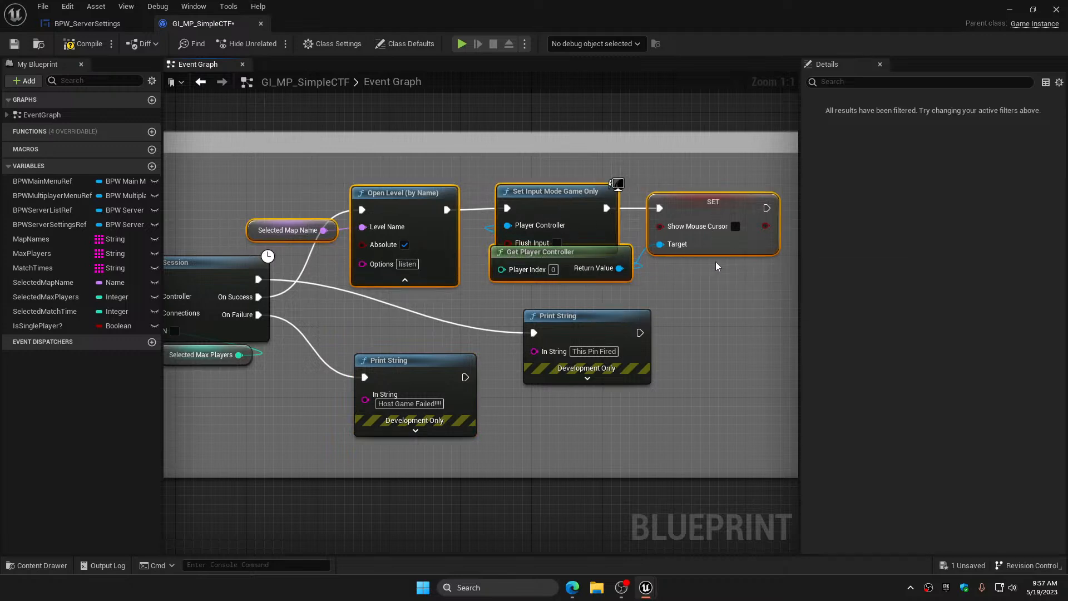
{"action": "right_click_drag", "start_coordinate": [716, 261], "coordinate": [781, 229]}
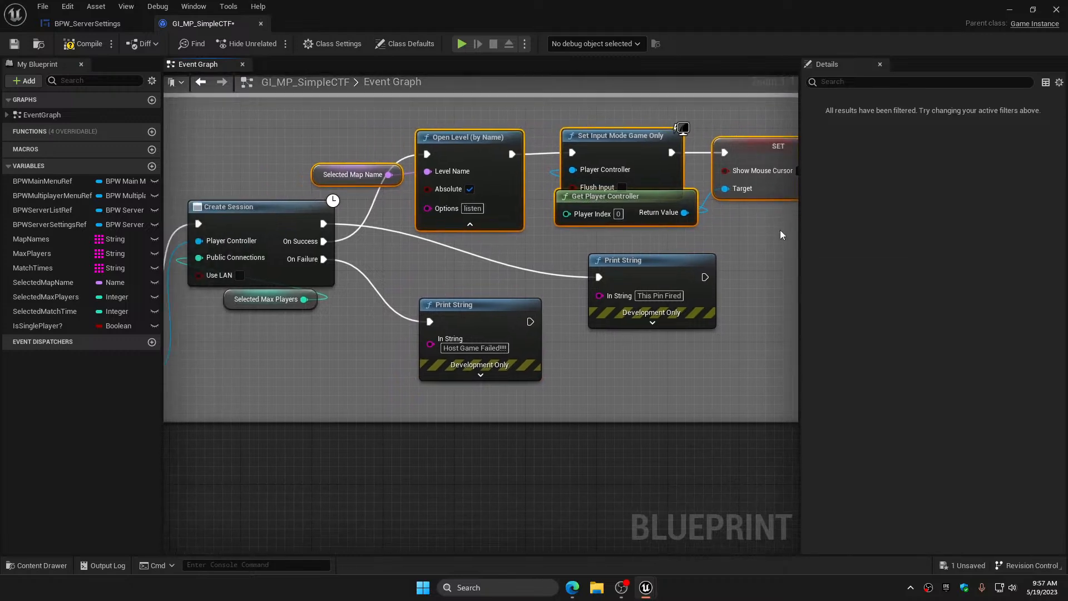
{"action": "left_click", "coordinate": [599, 277], "text": "alt"}
{"action": "left_click", "coordinate": [630, 320]}
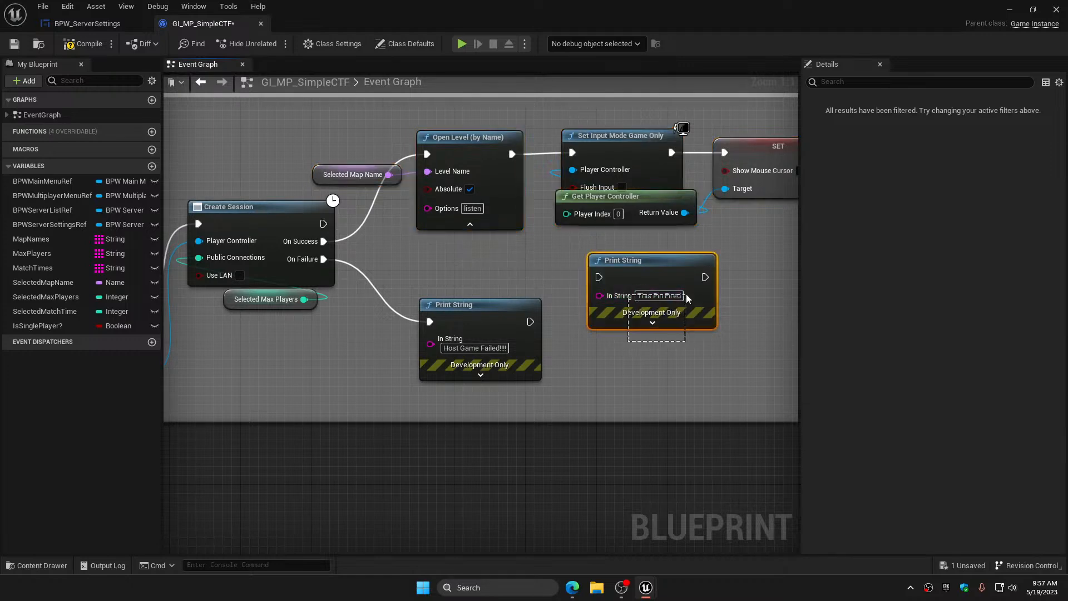
{"action": "key", "text": "Delete"}
Connect Create Session's unlabelled execution output to Open Level (by Name), keeping the On Success link, and compile the blueprint
{"action": "right_click_drag", "start_coordinate": [625, 302], "coordinate": [763, 317]}
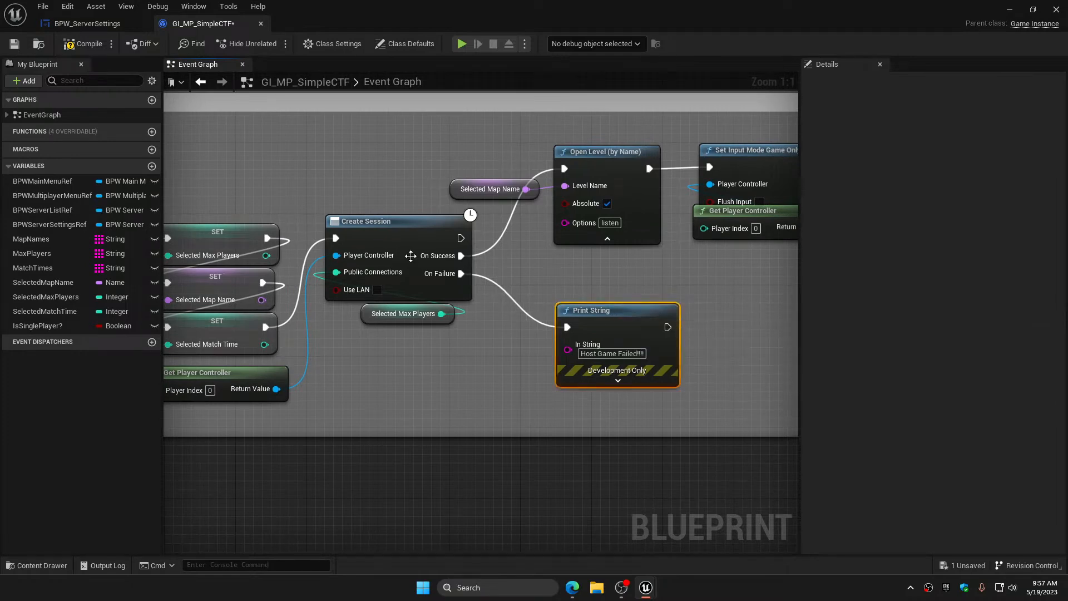
{"action": "left_click_drag", "start_coordinate": [461, 255], "coordinate": [564, 168]}
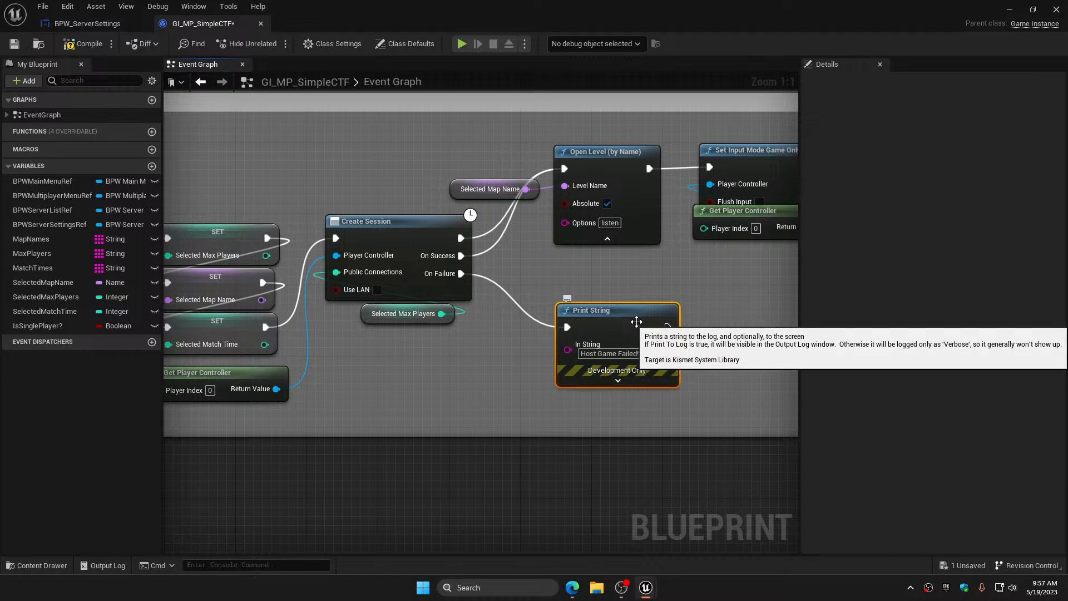
{"action": "left_click", "coordinate": [84, 44]}
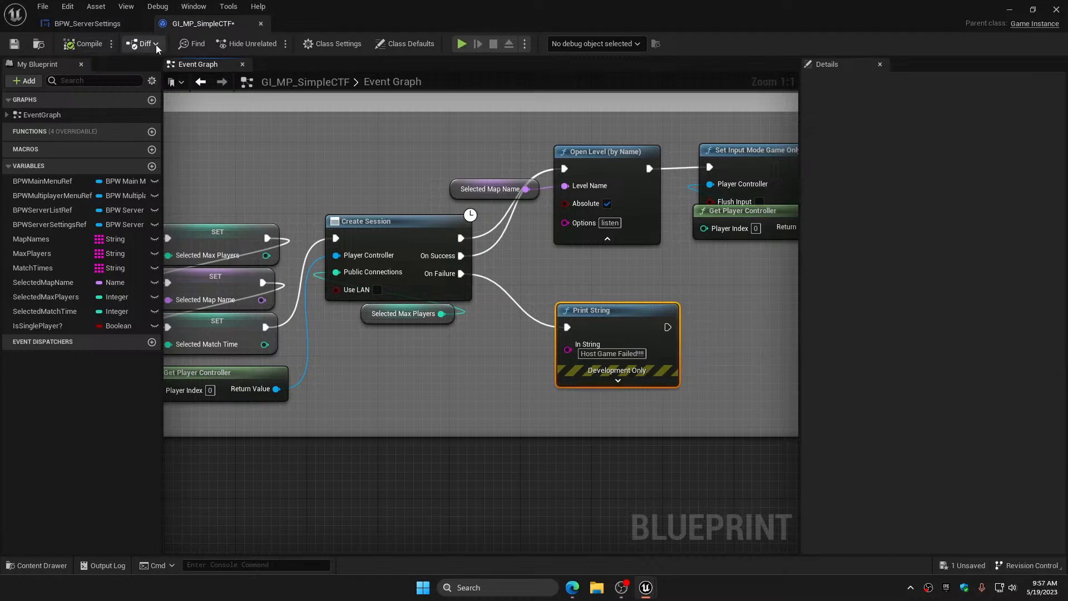
Close both blueprint editors and package the project for Windows to the Desktop, displaying the output log
{"action": "left_click", "coordinate": [260, 23]}
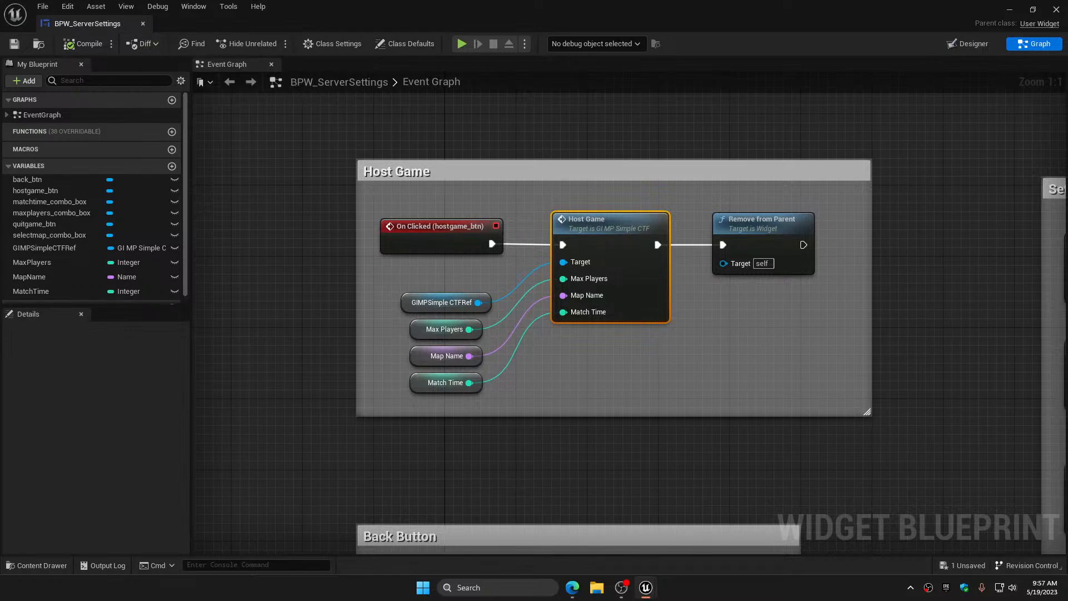
{"action": "left_click", "coordinate": [1057, 12]}
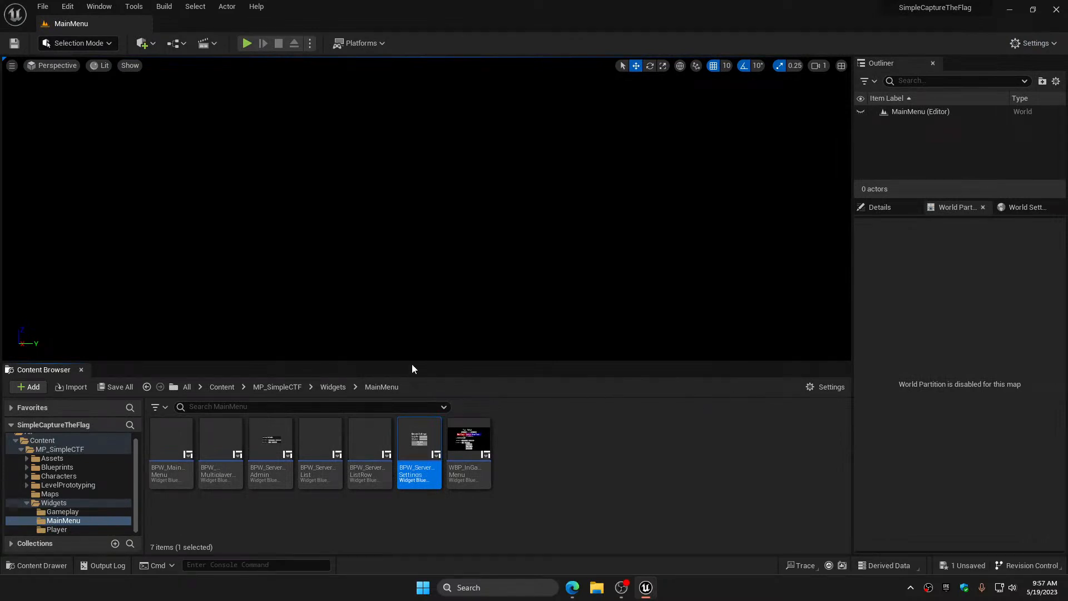
{"action": "left_click", "coordinate": [376, 45]}
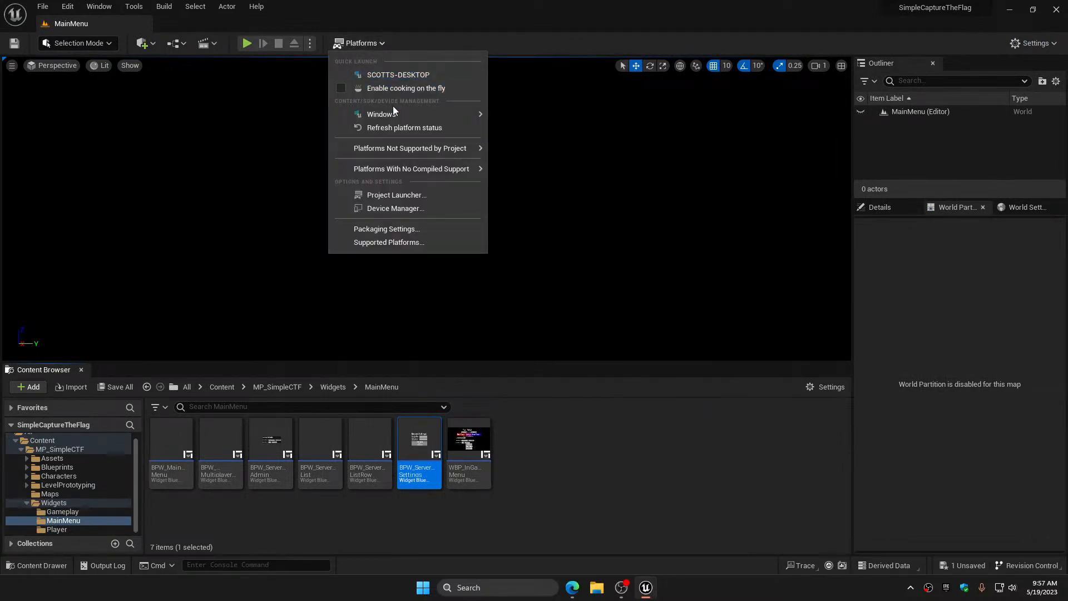
{"action": "mouse_move", "coordinate": [393, 114]}
{"action": "left_click", "coordinate": [535, 131]}
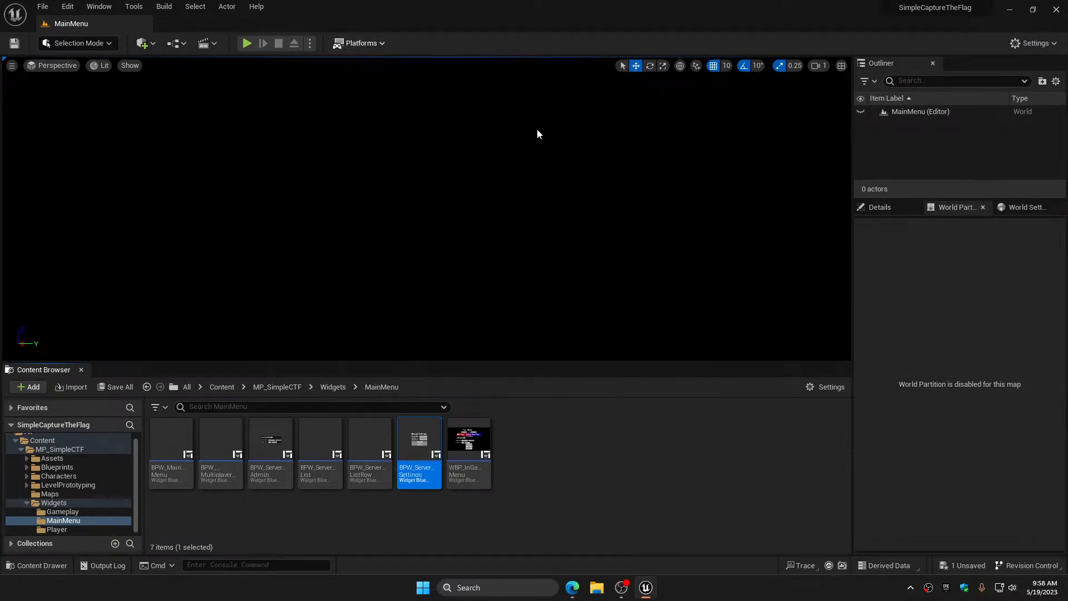
{"action": "left_click", "coordinate": [45, 110]}
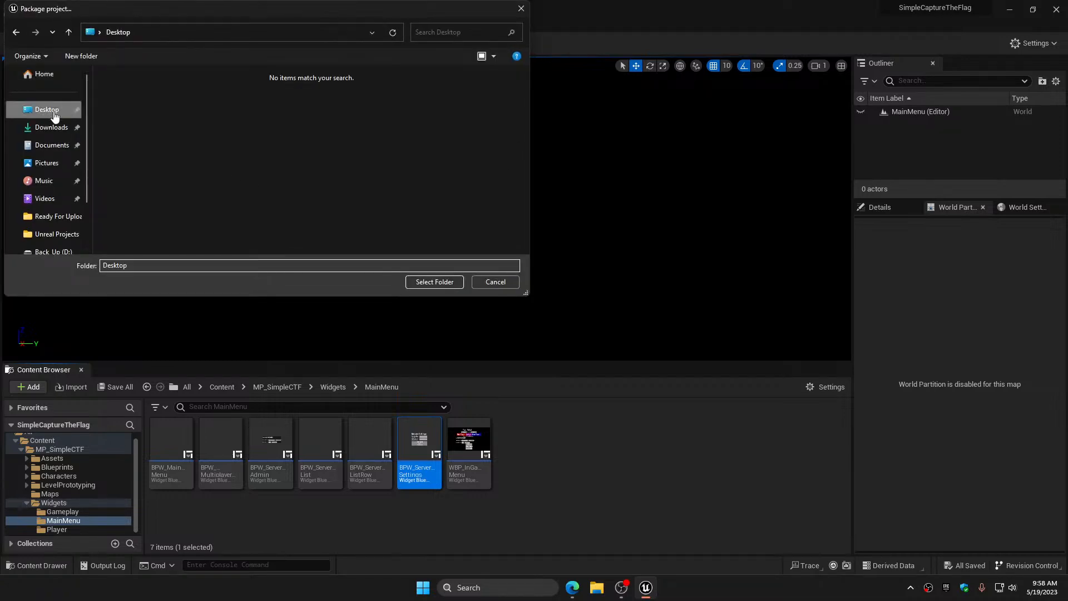
{"action": "left_click", "coordinate": [426, 281]}
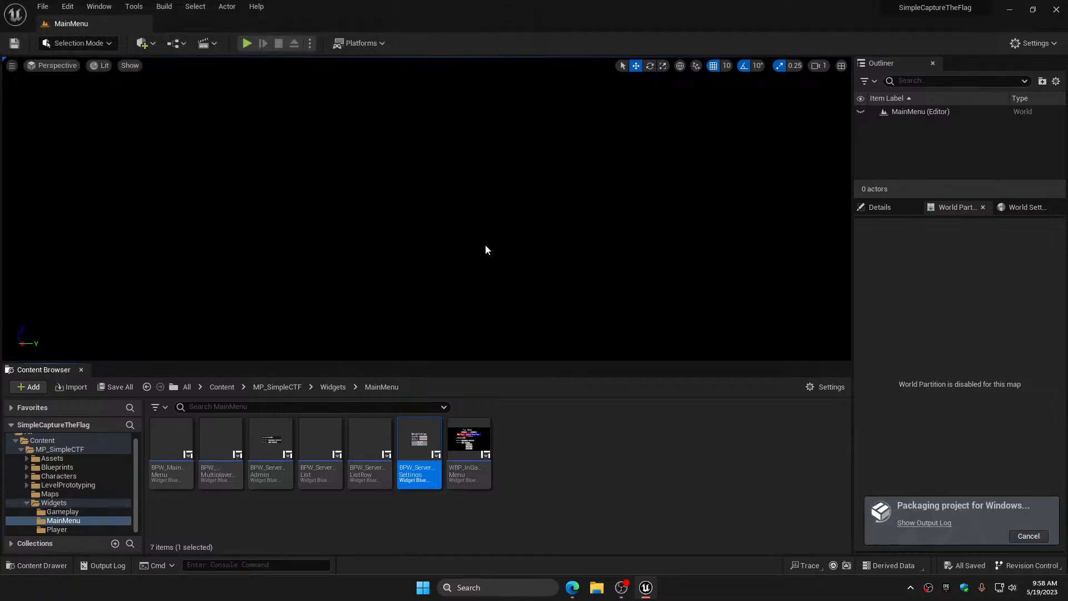
{"action": "left_click", "coordinate": [926, 523]}
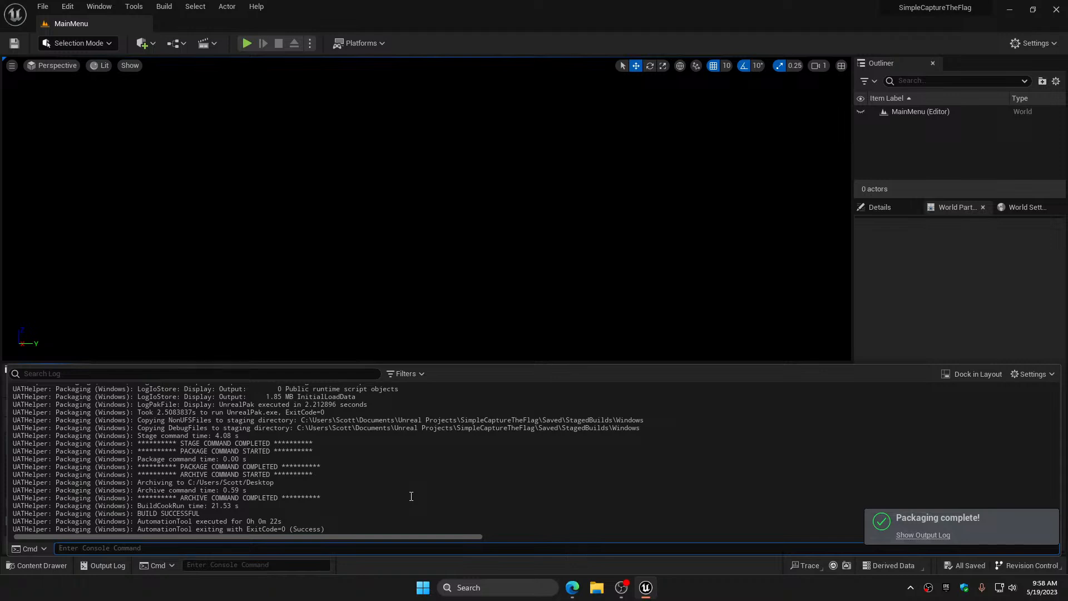
Close the Unreal Editor and the Epic Games Launcher window
{"action": "left_click", "coordinate": [1057, 9]}
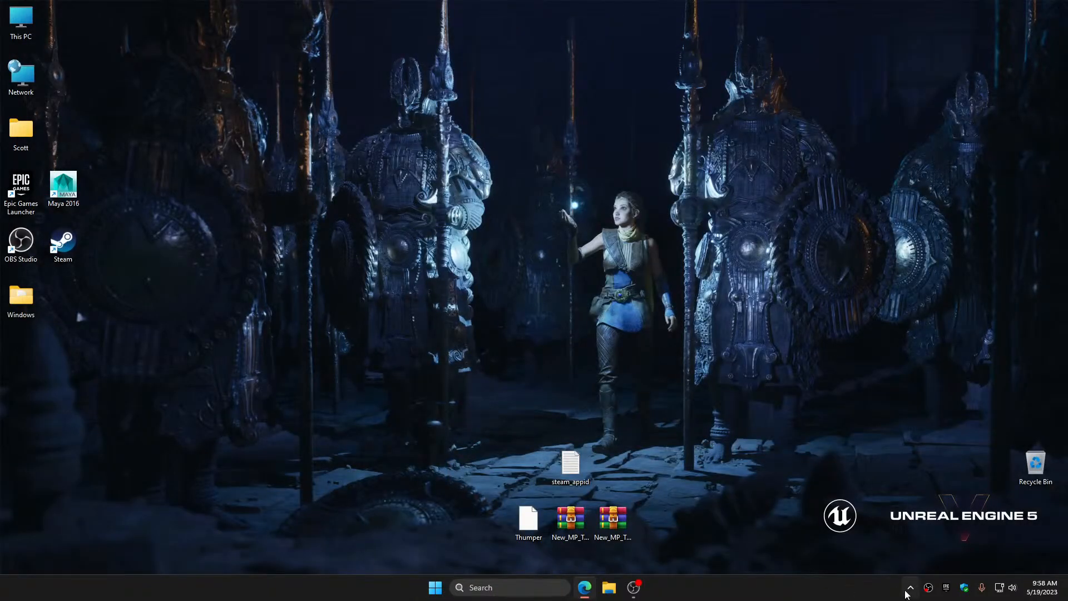
{"action": "left_click", "coordinate": [910, 588]}
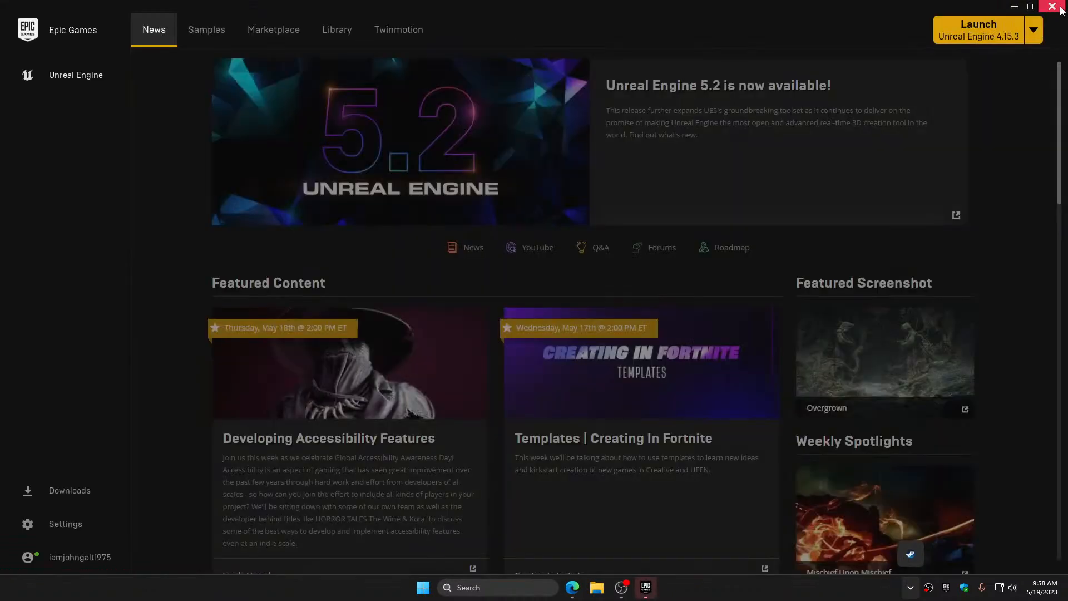
{"action": "left_click", "coordinate": [1061, 10]}
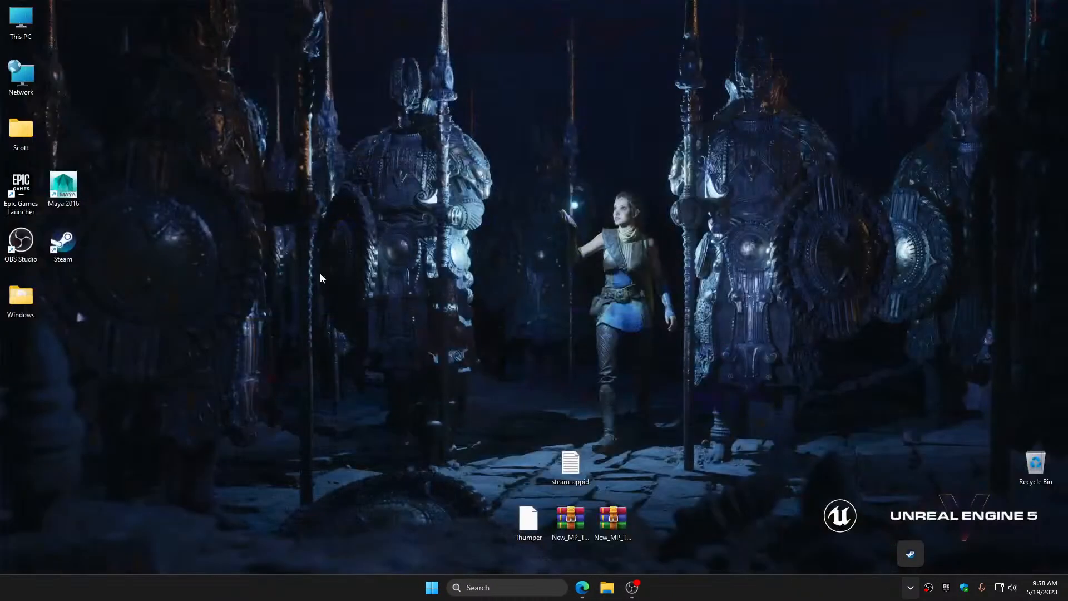
Move the packaged Windows folder above the steam_appid file on the desktop and open it
{"action": "left_click_drag", "start_coordinate": [30, 301], "coordinate": [579, 416]}
{"action": "double_click", "coordinate": [567, 409]}
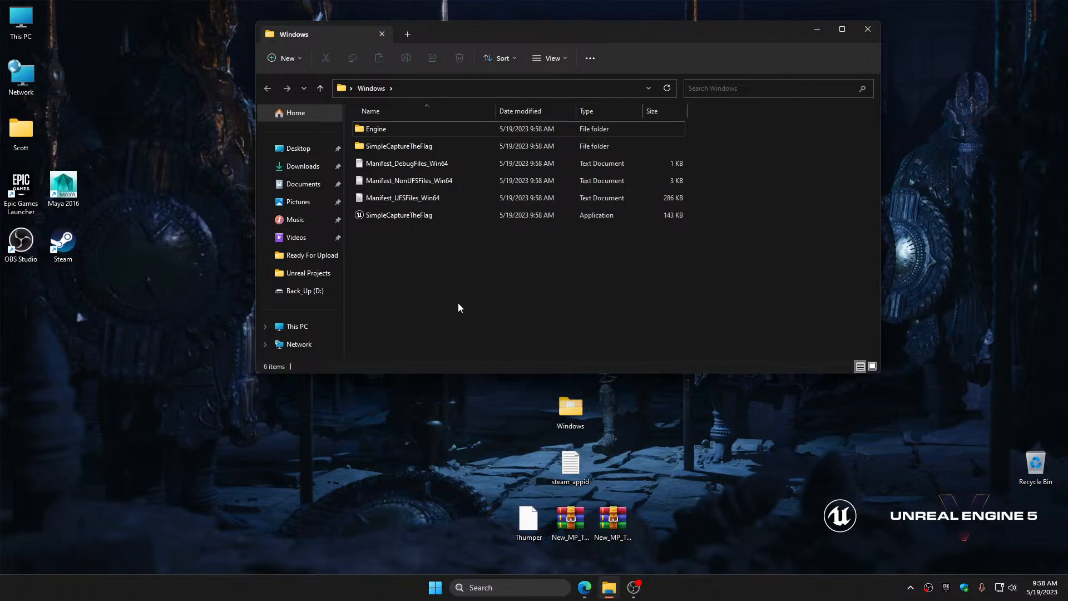
Run the packaged SimpleCaptureTheFlag build, host a multiplayer game on MP_TestMap_001 for 2 players and 5m, and quit at team selection
{"action": "double_click", "coordinate": [411, 215]}
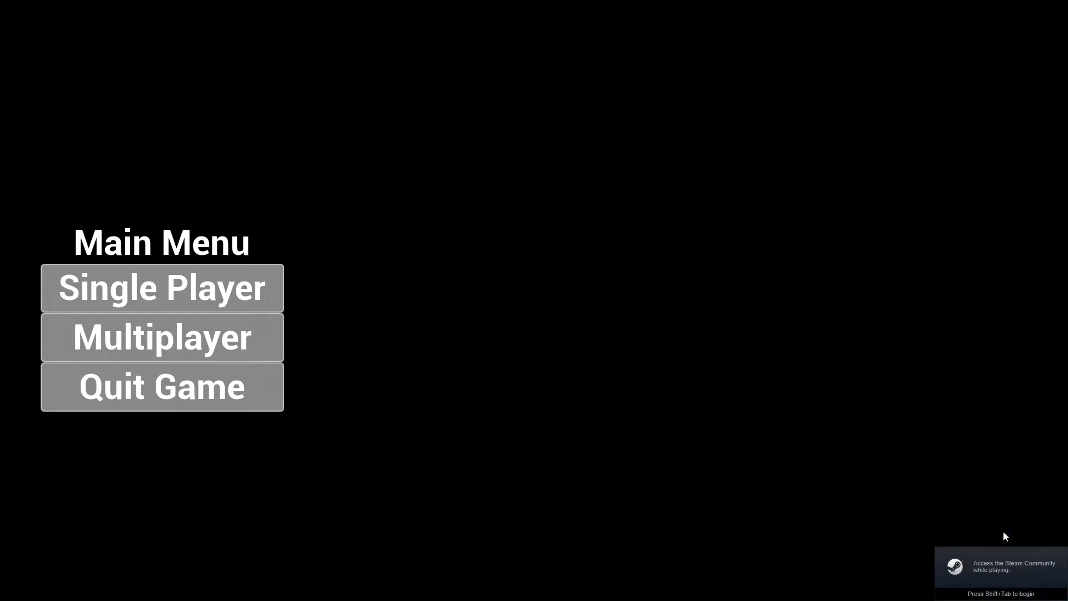
{"action": "left_click", "coordinate": [215, 346]}
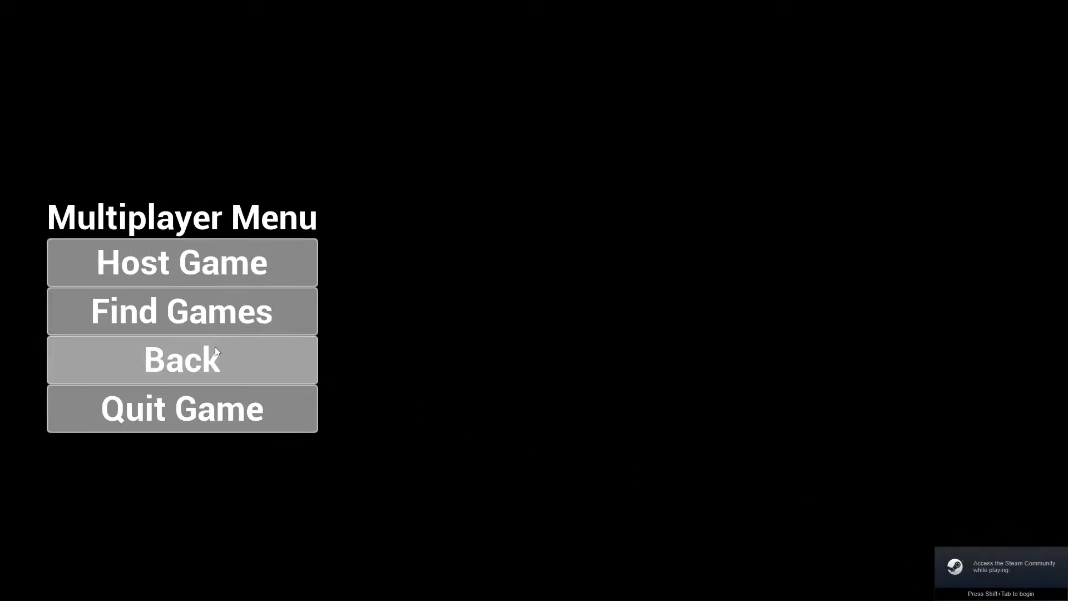
{"action": "left_click", "coordinate": [201, 268]}
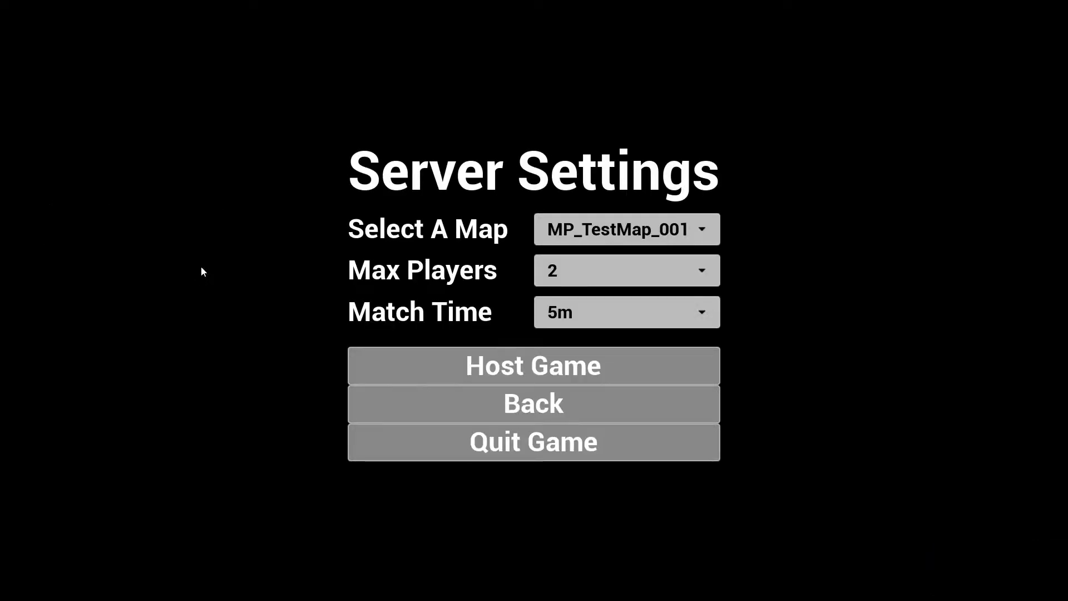
{"action": "left_click", "coordinate": [558, 369]}
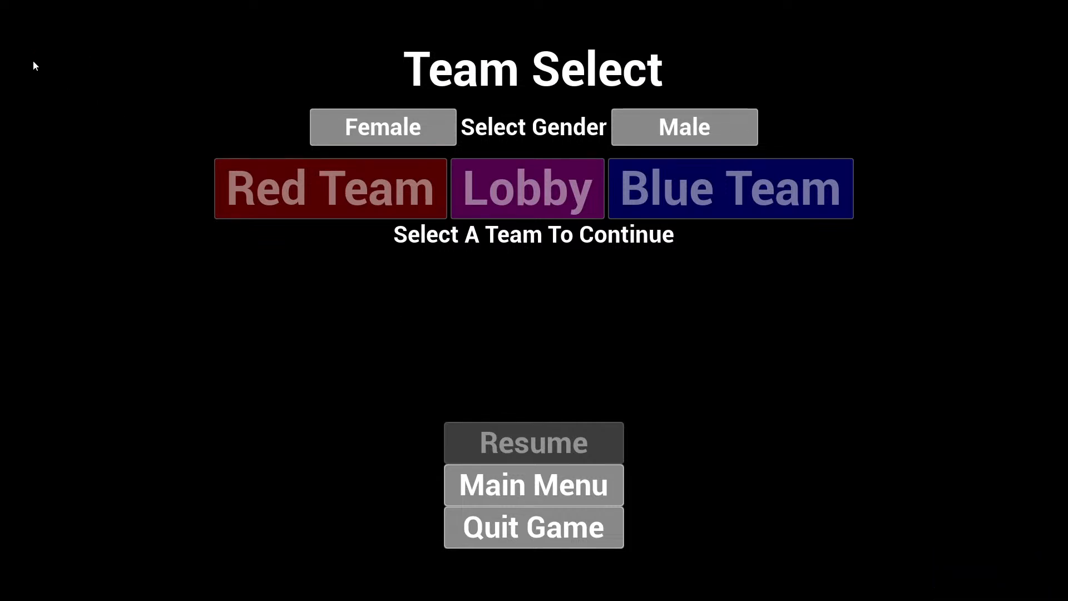
{"action": "left_click", "coordinate": [535, 533]}
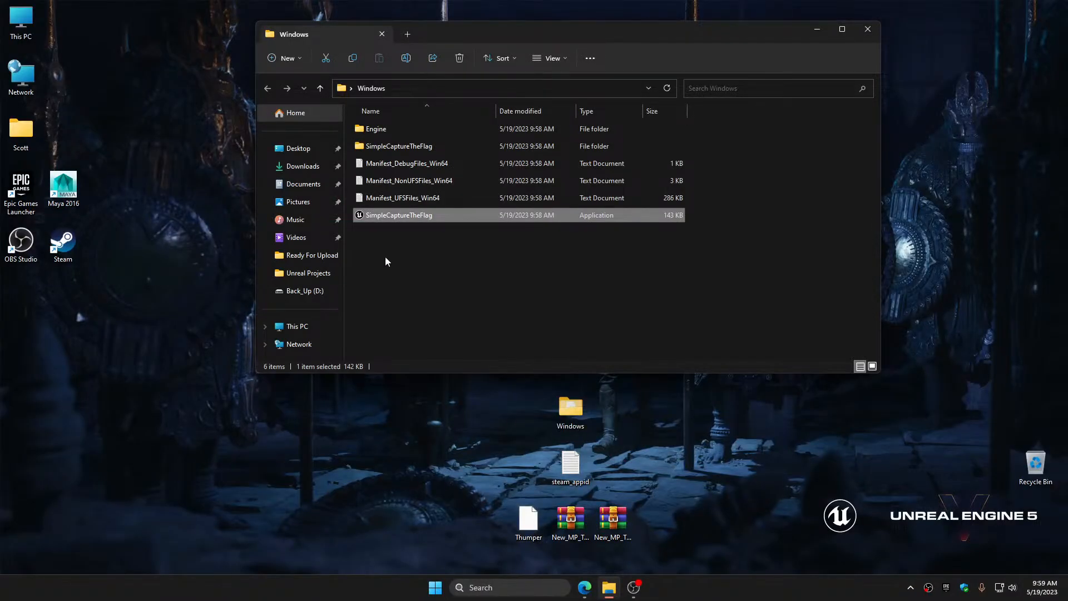
Relaunch SimpleCaptureTheFlag and host another multiplayer game with map MP_TestMap_001, max players 2 and match time 5m
{"action": "left_click", "coordinate": [385, 251]}
{"action": "double_click", "coordinate": [392, 217]}
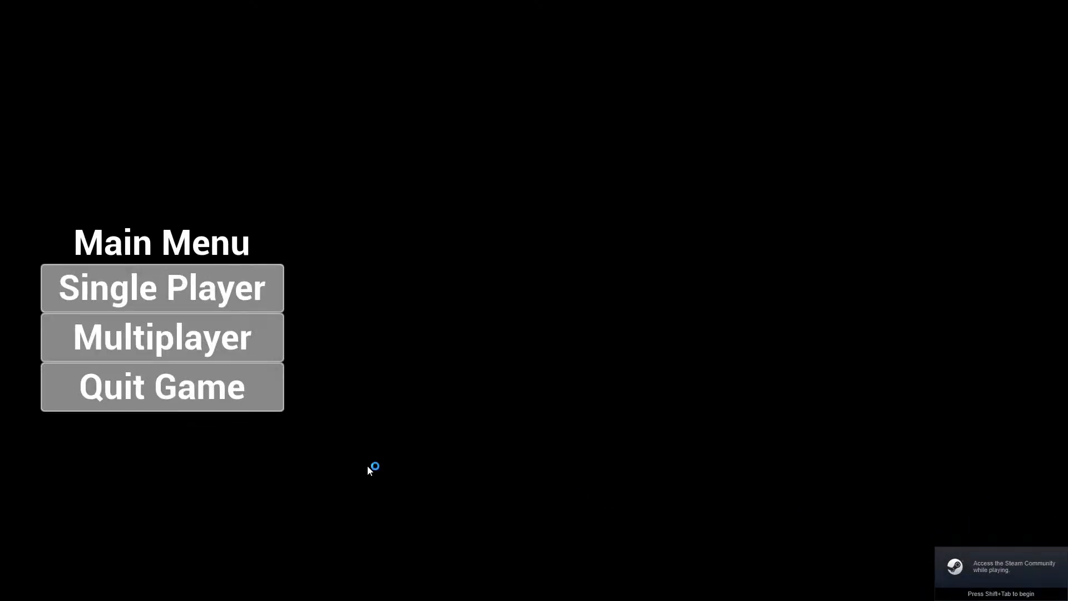
{"action": "left_click", "coordinate": [176, 339]}
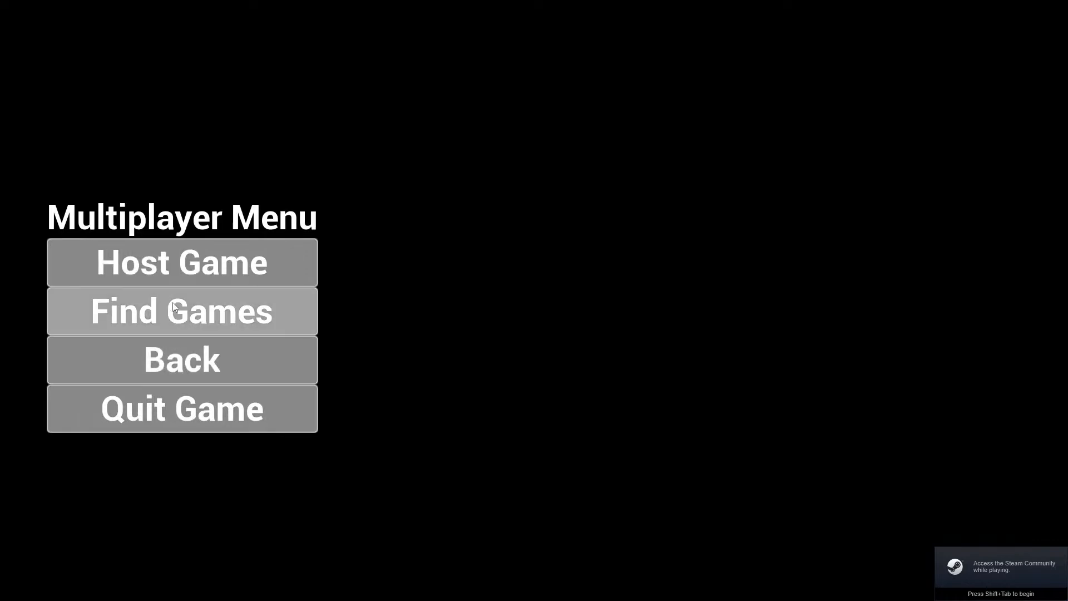
{"action": "left_click", "coordinate": [175, 269]}
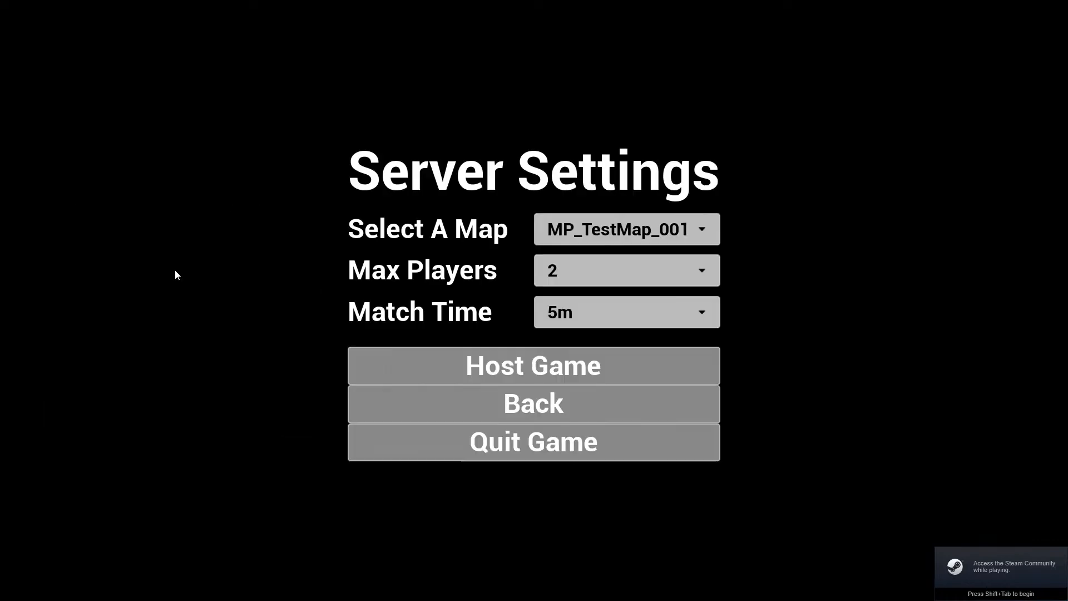
{"action": "left_click", "coordinate": [590, 372]}
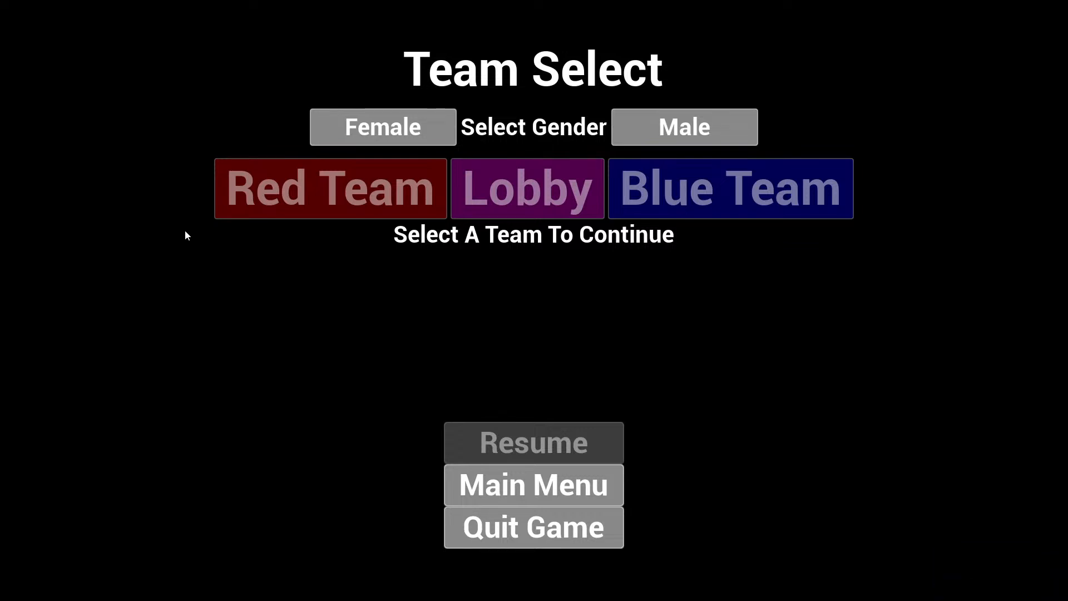
Choose the female character and join the Red Team
{"action": "left_click", "coordinate": [383, 122]}
{"action": "left_click", "coordinate": [402, 137]}
{"action": "left_click", "coordinate": [393, 186]}
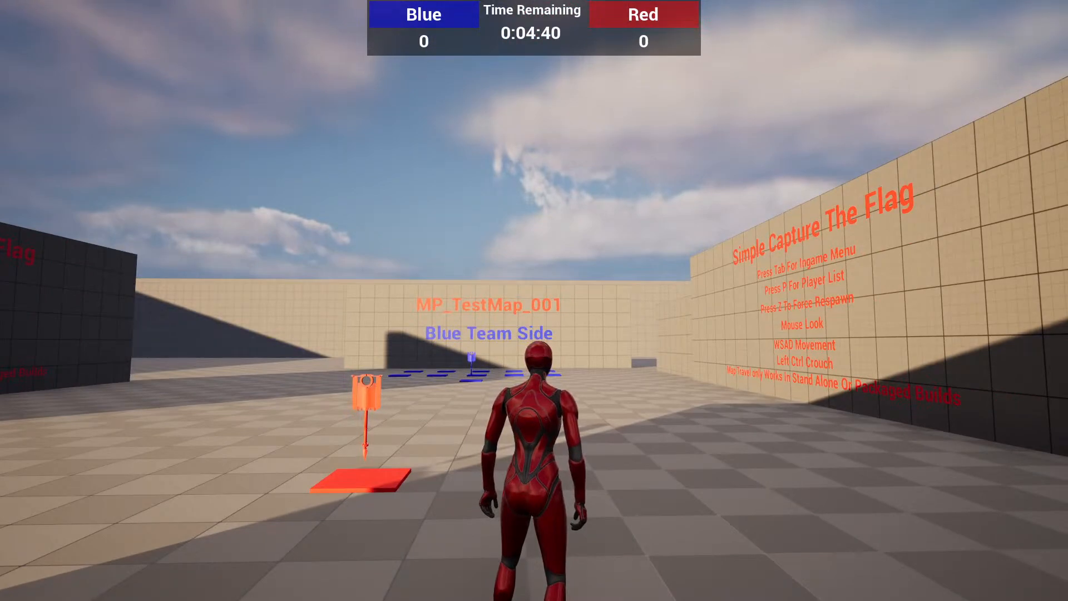
Check the in-game player list and quit the game from the in-game menu
{"action": "key", "text": "p"}
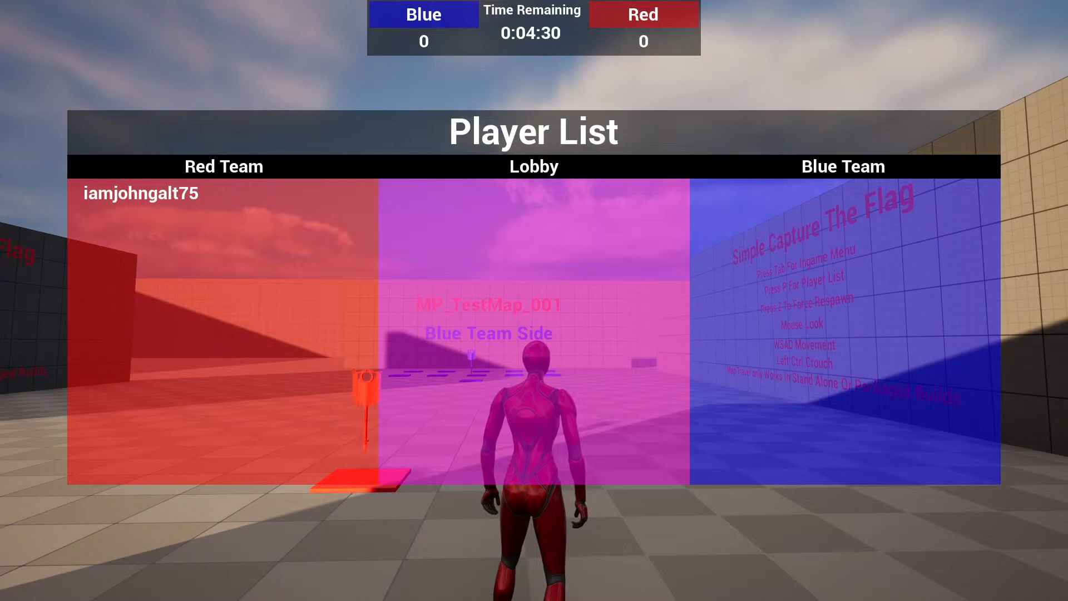
{"action": "key", "text": "Tab"}
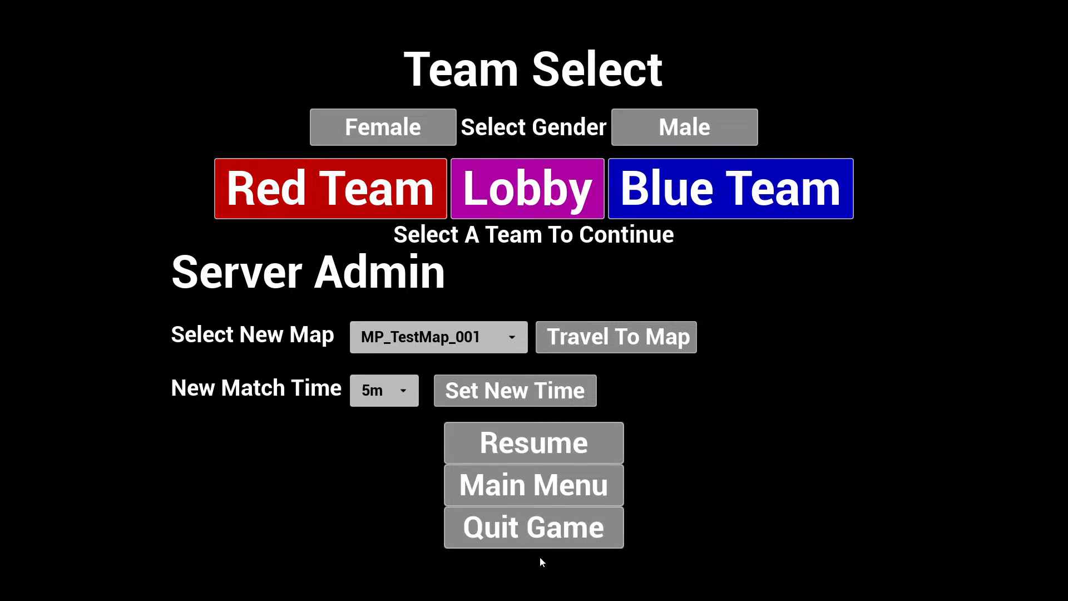
{"action": "left_click", "coordinate": [539, 539]}
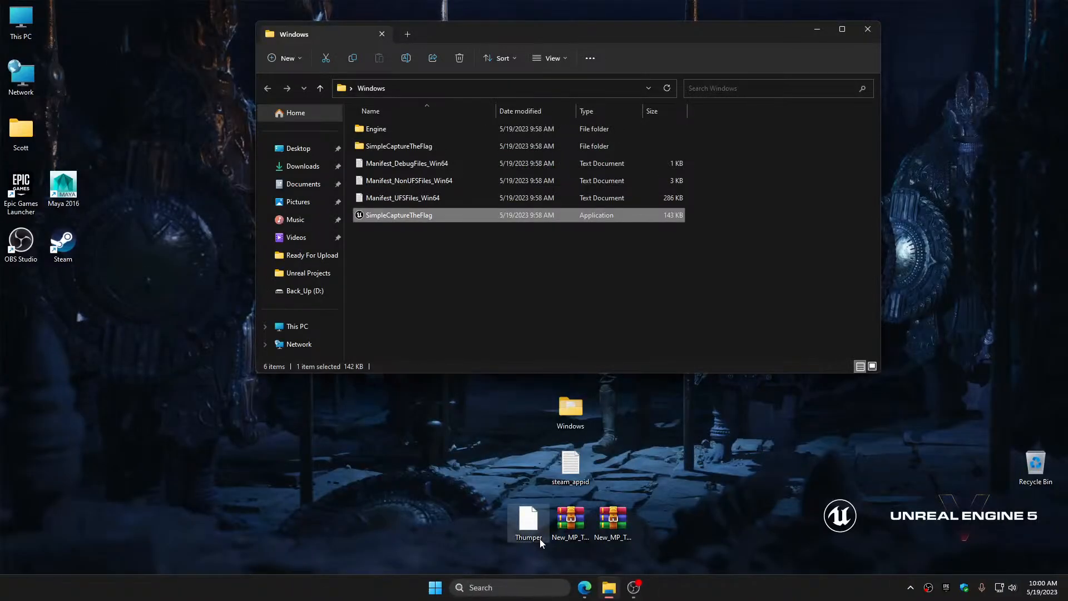
Close the build's folder window and permanently delete the packaged Windows folder from the desktop by emptying the Recycle Bin
{"action": "left_click", "coordinate": [868, 31]}
{"action": "left_click_drag", "start_coordinate": [570, 409], "coordinate": [1035, 462]}
{"action": "right_click", "coordinate": [1033, 463]}
{"action": "left_click", "coordinate": [958, 375]}
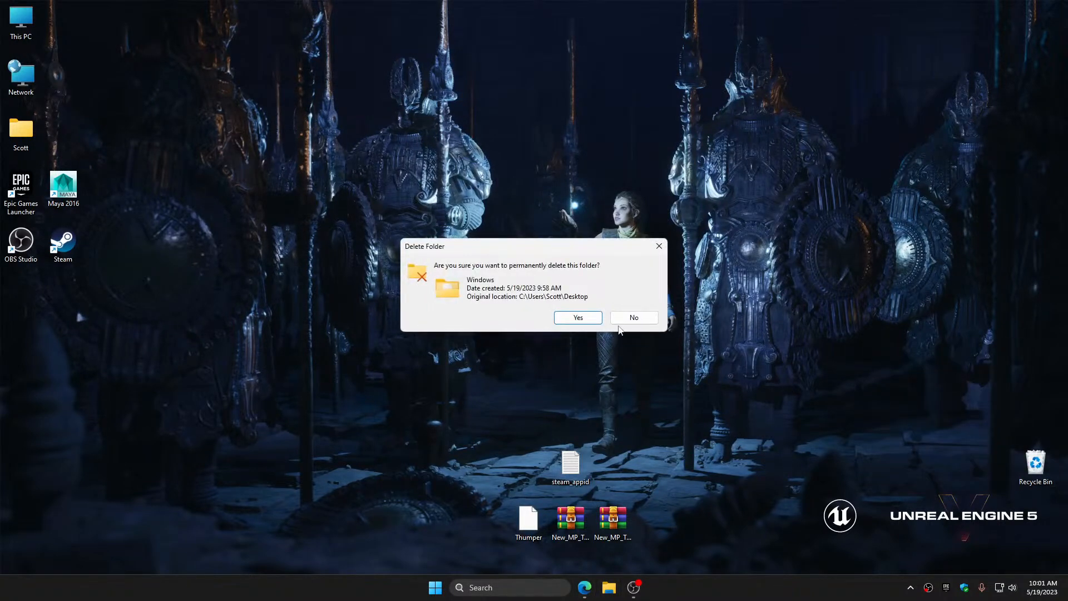
{"action": "left_click", "coordinate": [589, 316]}
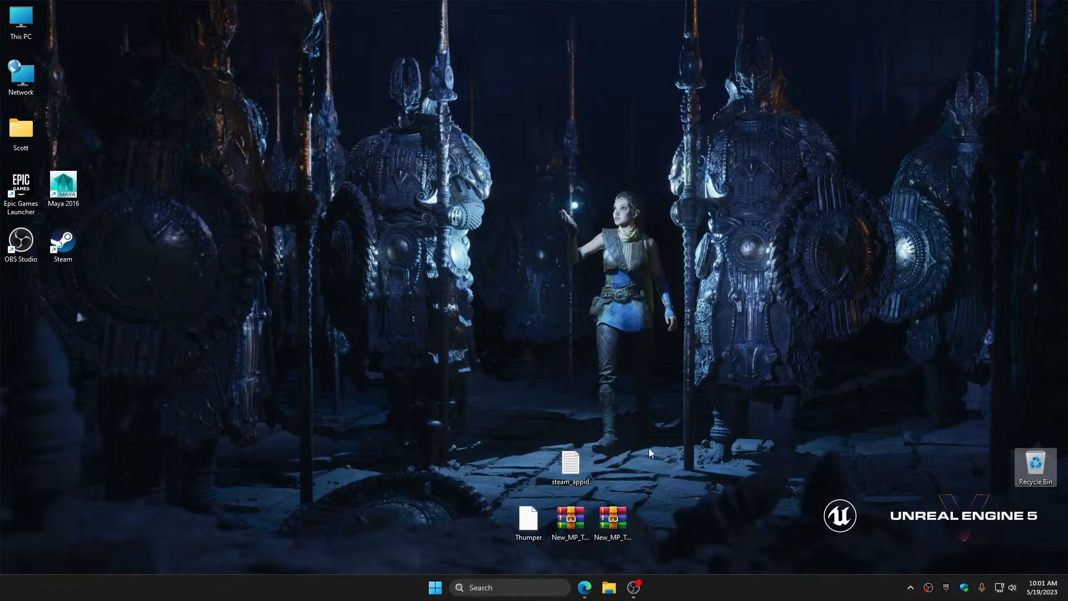
Switch to the Epic Games Launcher and open the SimpleCaptureTheFlag project from the library
{"action": "left_click", "coordinate": [947, 588]}
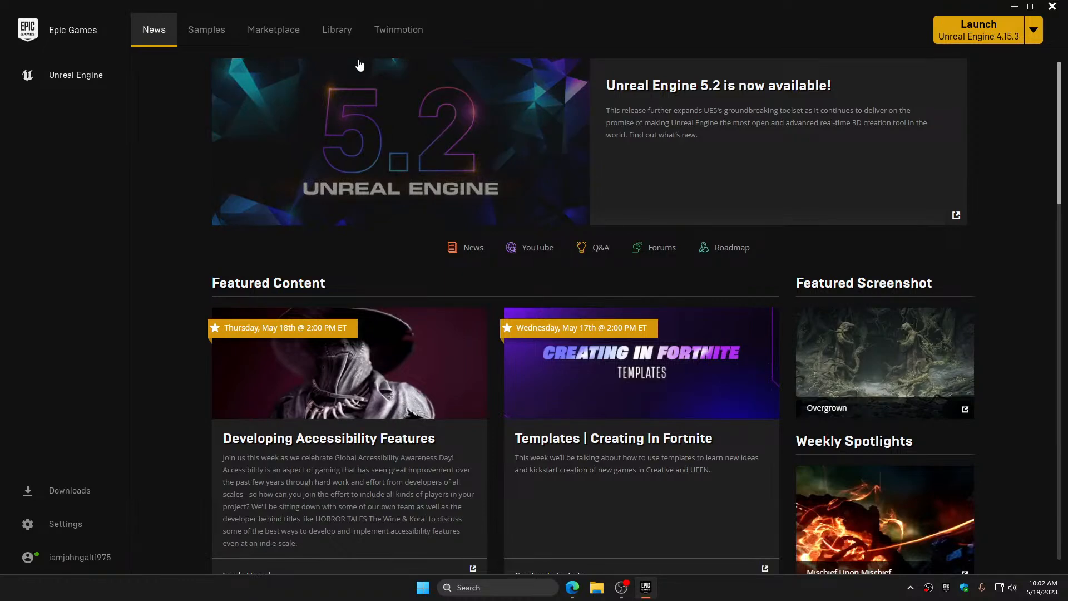
{"action": "left_click", "coordinate": [336, 30]}
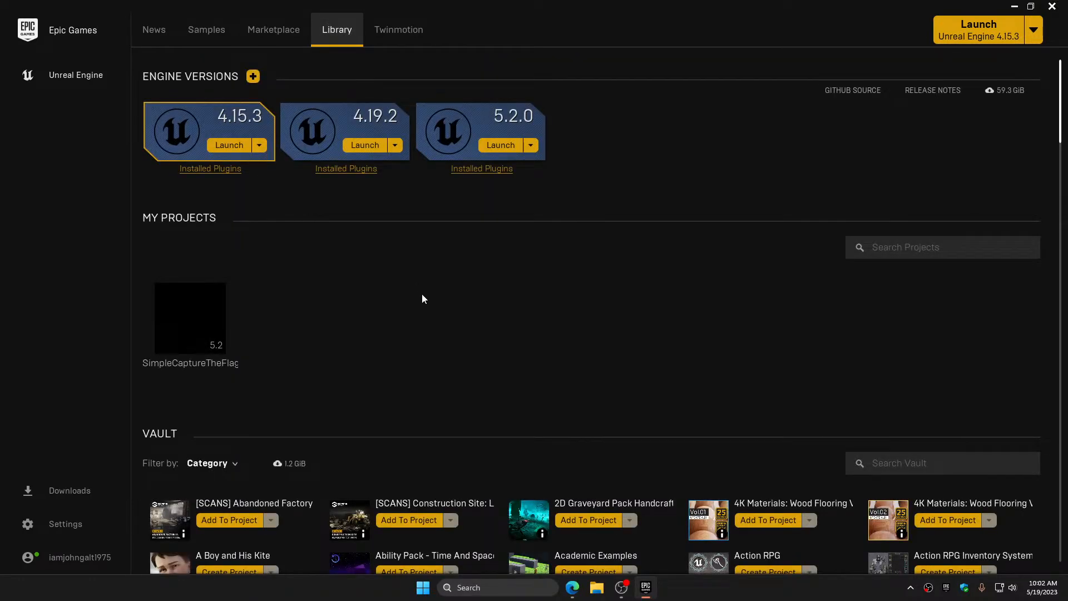
{"action": "double_click", "coordinate": [178, 312]}
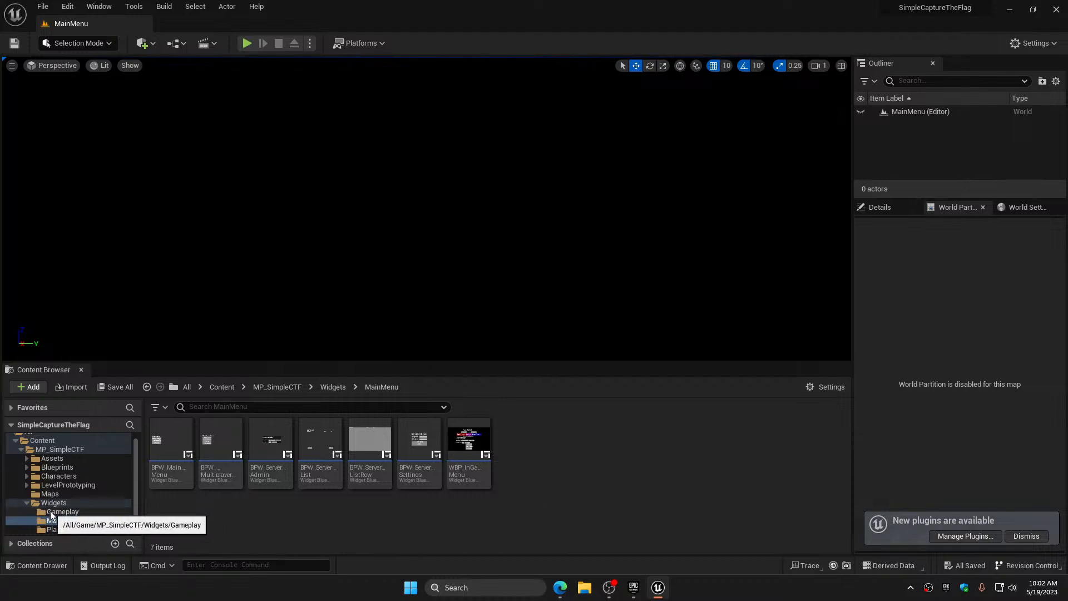
Open the BPW_ServerSettings widget from the MP_SimpleCTF Widgets/MainMenu folder and show its event graph
{"action": "left_click", "coordinate": [25, 503]}
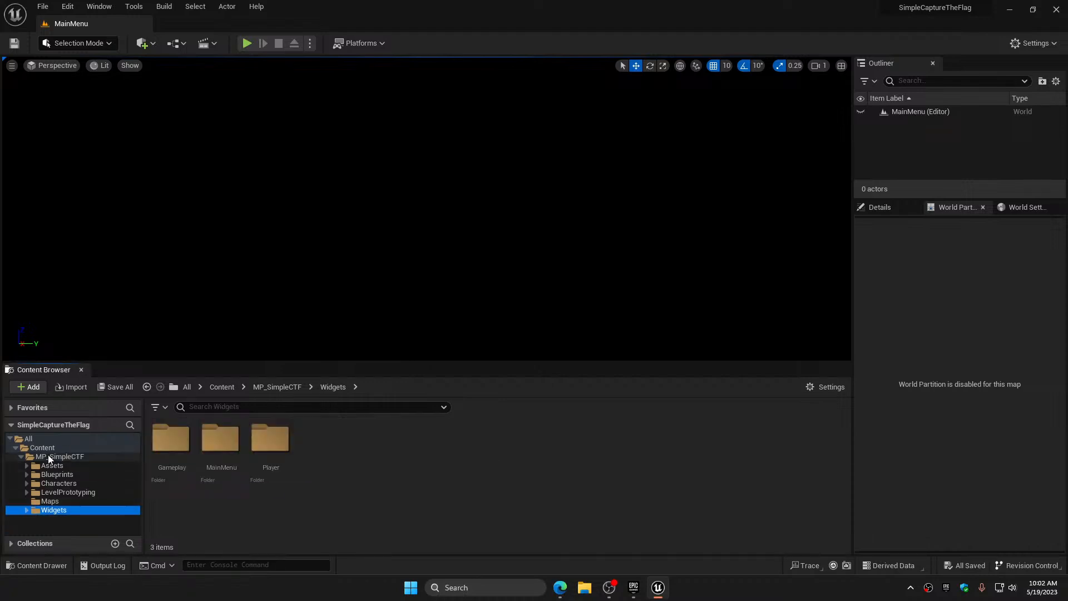
{"action": "left_click", "coordinate": [26, 511]}
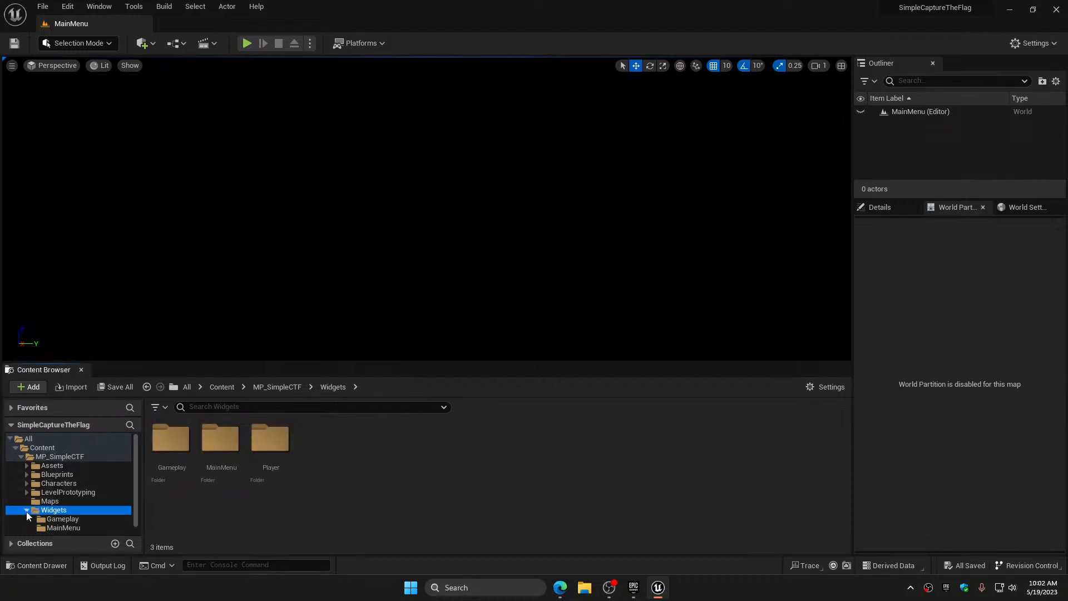
{"action": "left_click", "coordinate": [59, 529]}
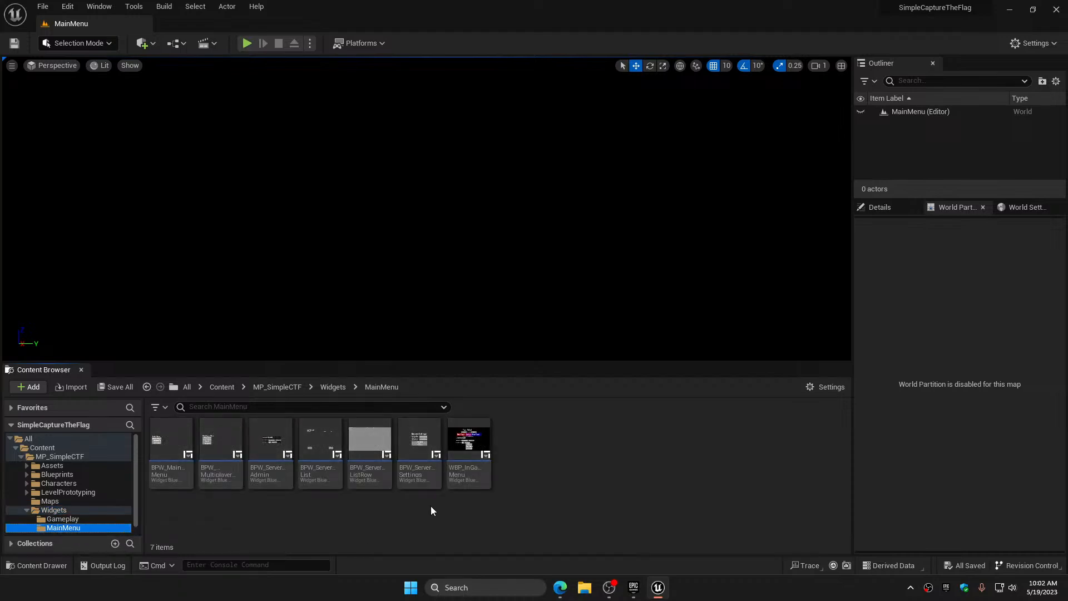
{"action": "double_click", "coordinate": [428, 437]}
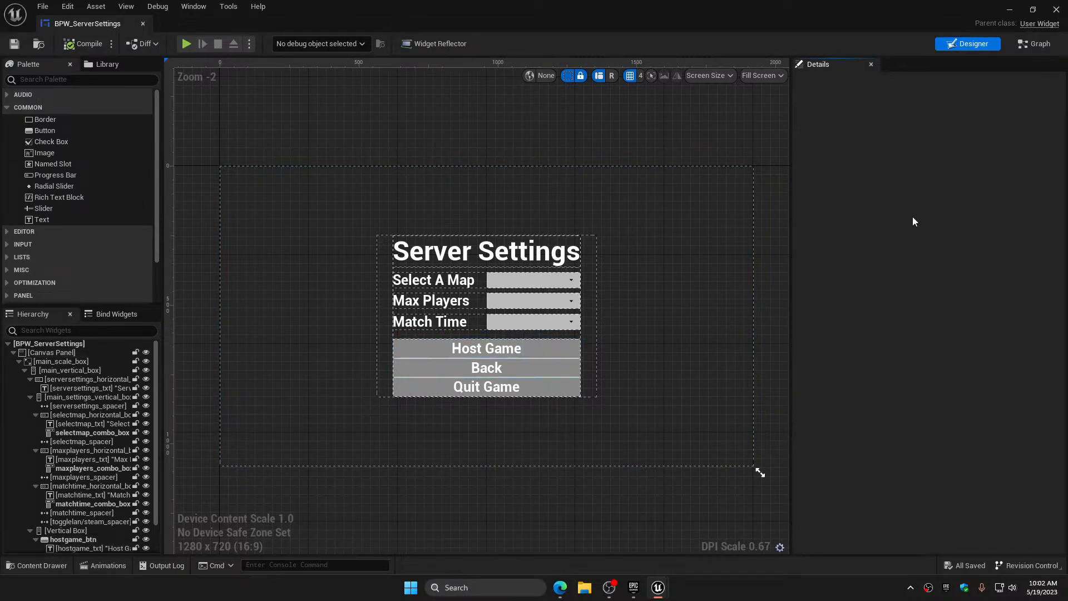
{"action": "left_click", "coordinate": [1035, 46]}
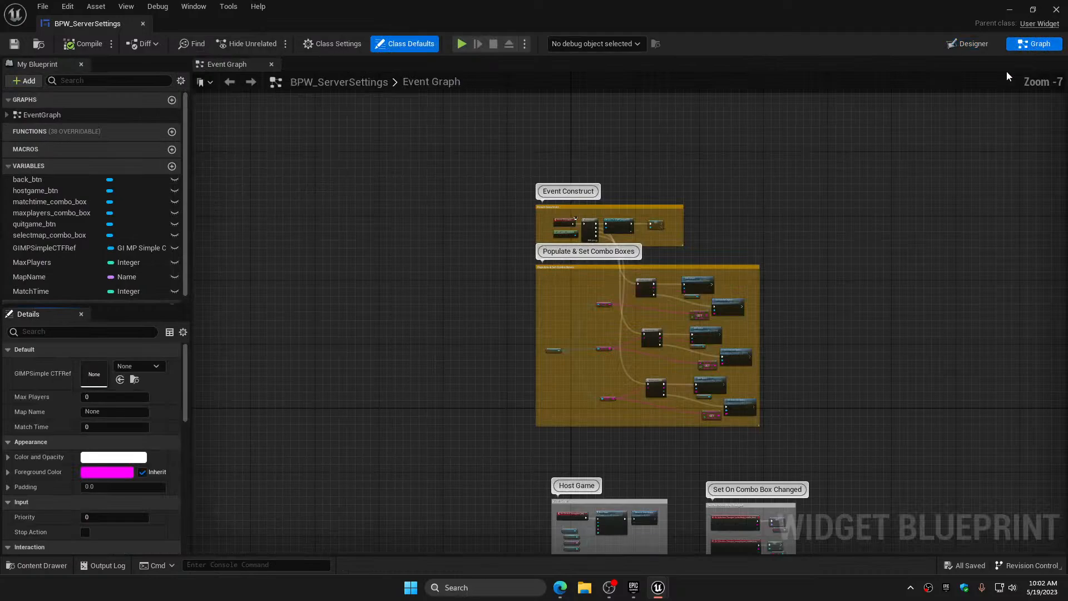
Examine the widget's Host Game section, follow its Host Game call to the HostGame event in GI_MP_SimpleCTF, and close the blueprint window
{"action": "right_click_drag", "start_coordinate": [831, 373], "coordinate": [832, 158]}
{"action": "scroll", "coordinate": [642, 343], "scroll_direction": "up", "scroll_amount": 6}
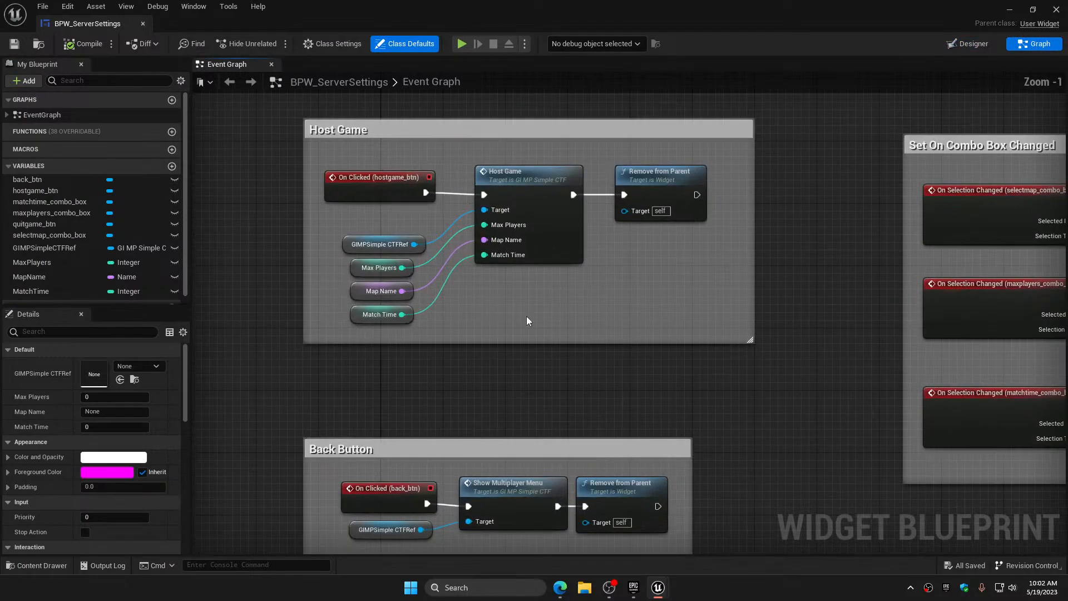
{"action": "left_click_drag", "start_coordinate": [274, 104], "coordinate": [623, 285]}
{"action": "left_click", "coordinate": [623, 285]}
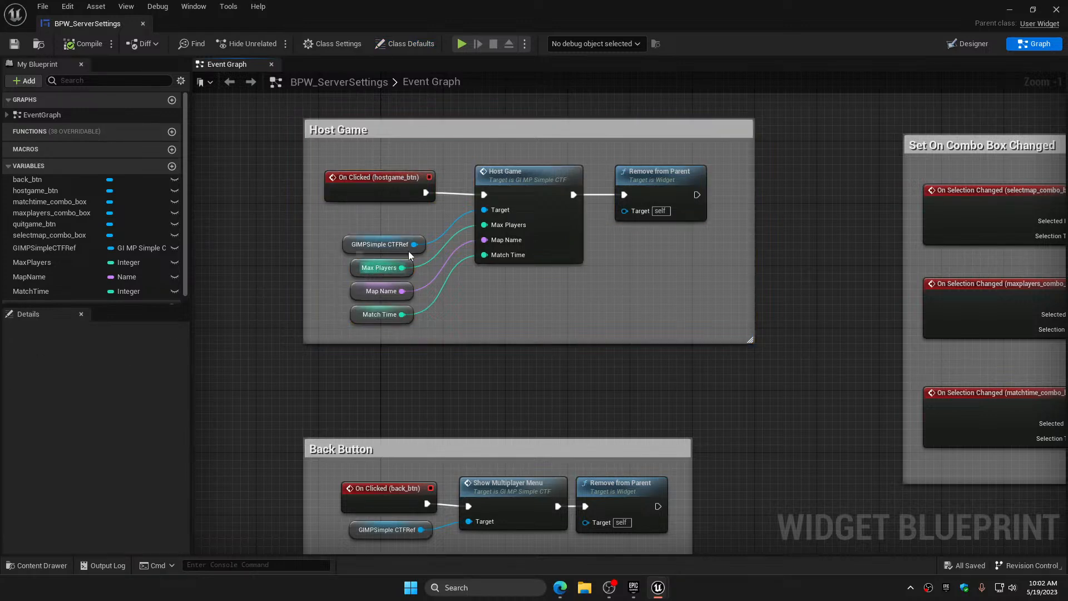
{"action": "left_click", "coordinate": [520, 184]}
{"action": "double_click", "coordinate": [520, 184]}
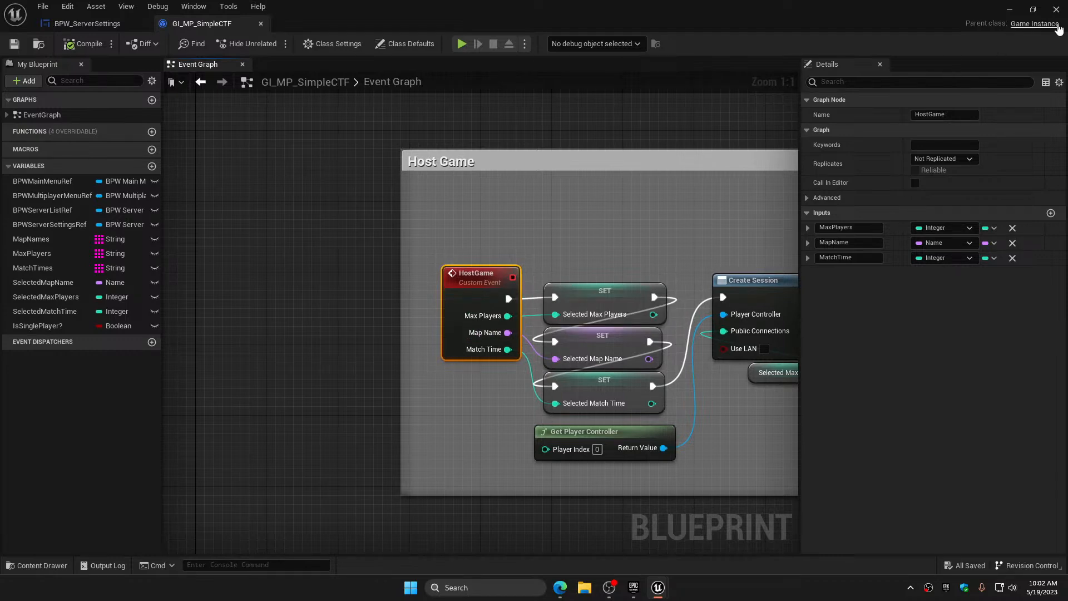
{"action": "left_click", "coordinate": [1056, 10]}
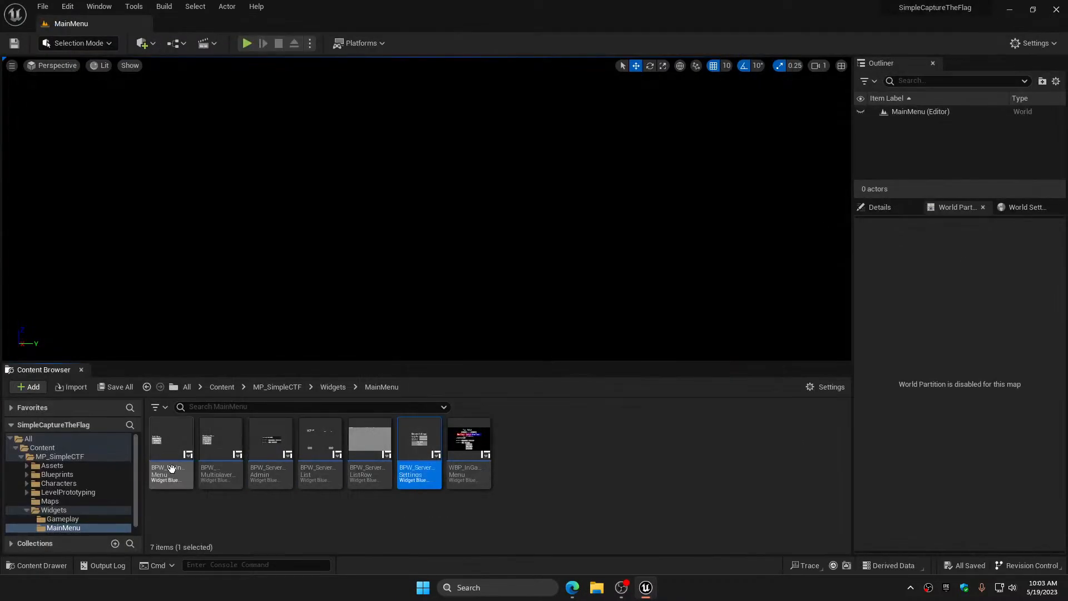
Open the GI_MP_SimpleCTF game instance blueprint from the MP_SimpleCTF Blueprints/System folder
{"action": "left_click", "coordinate": [30, 511]}
{"action": "left_click", "coordinate": [26, 475]}
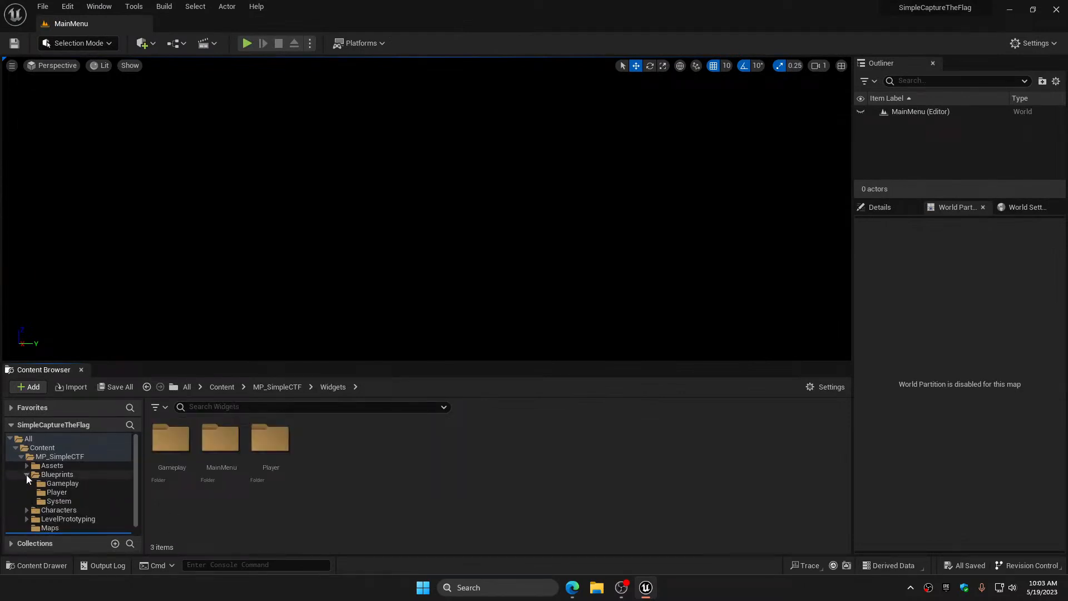
{"action": "left_click", "coordinate": [64, 485]}
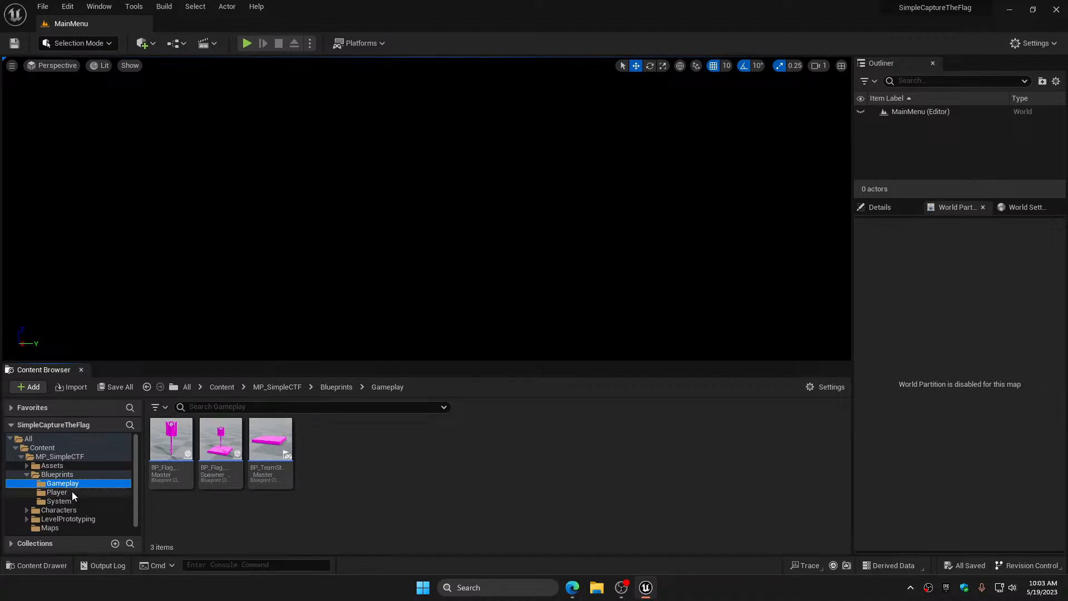
{"action": "left_click", "coordinate": [71, 502]}
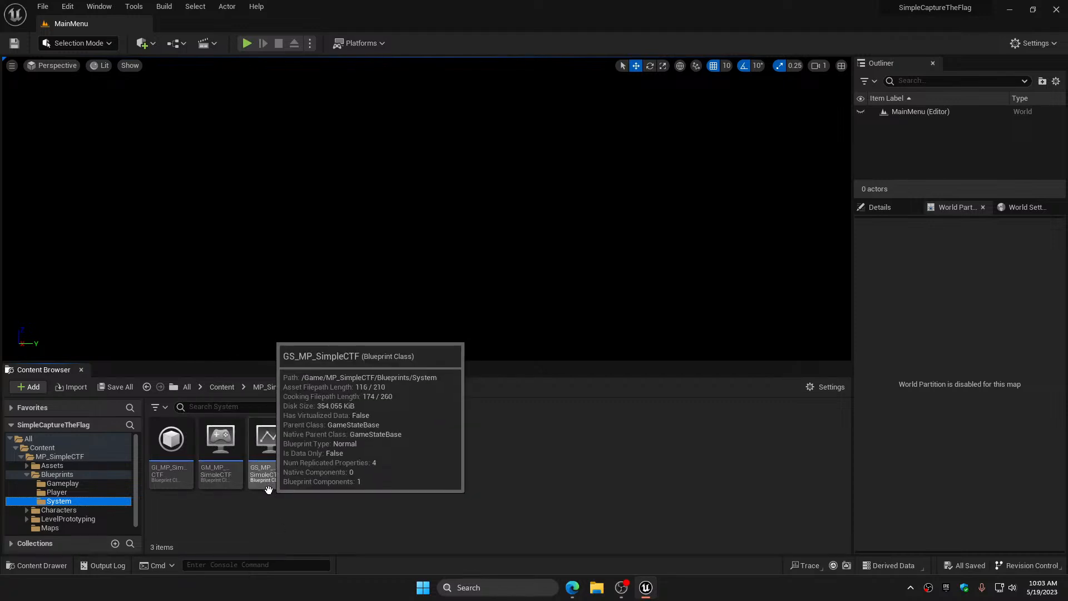
{"action": "left_click", "coordinate": [269, 542]}
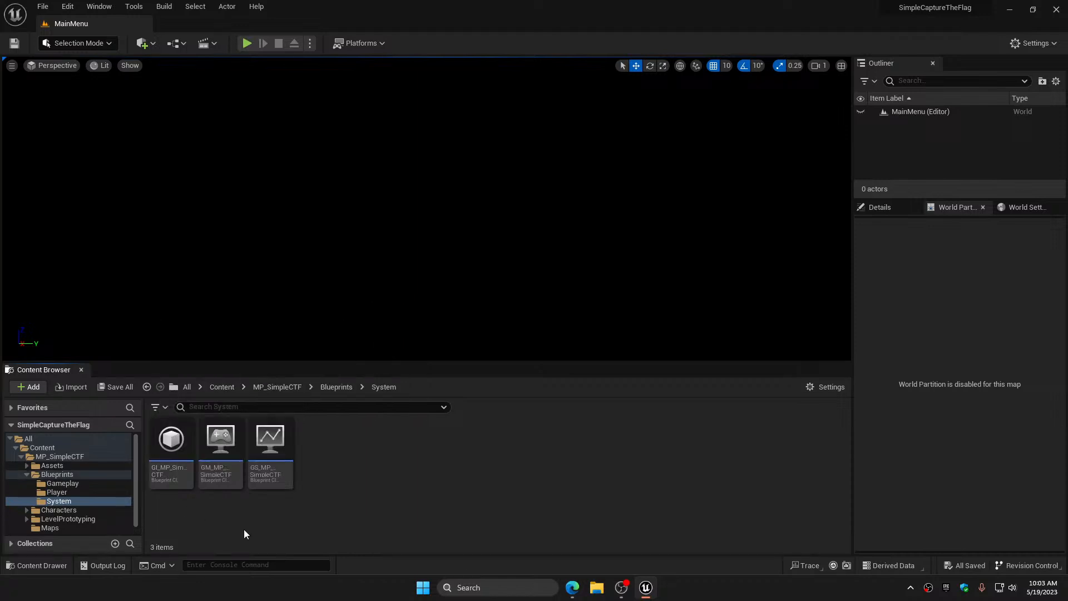
{"action": "left_click", "coordinate": [179, 439]}
{"action": "double_click", "coordinate": [179, 439]}
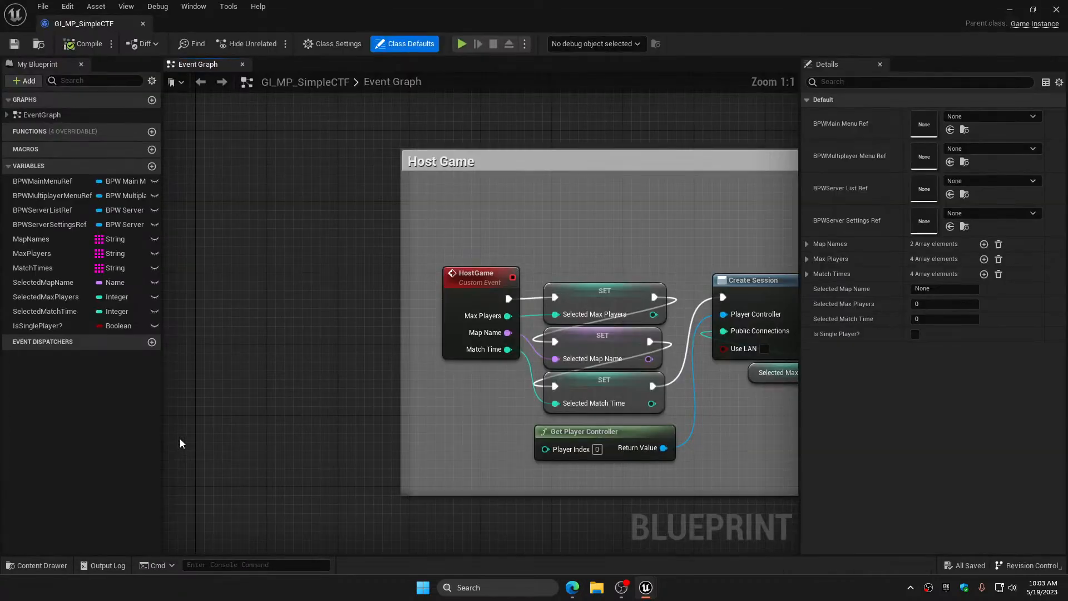
Review the game instance's event graph and examine the Create Session connections in the Host Game section
{"action": "scroll", "coordinate": [248, 405], "scroll_direction": "down", "scroll_amount": 10}
{"action": "left_click_drag", "start_coordinate": [233, 169], "coordinate": [701, 478]}
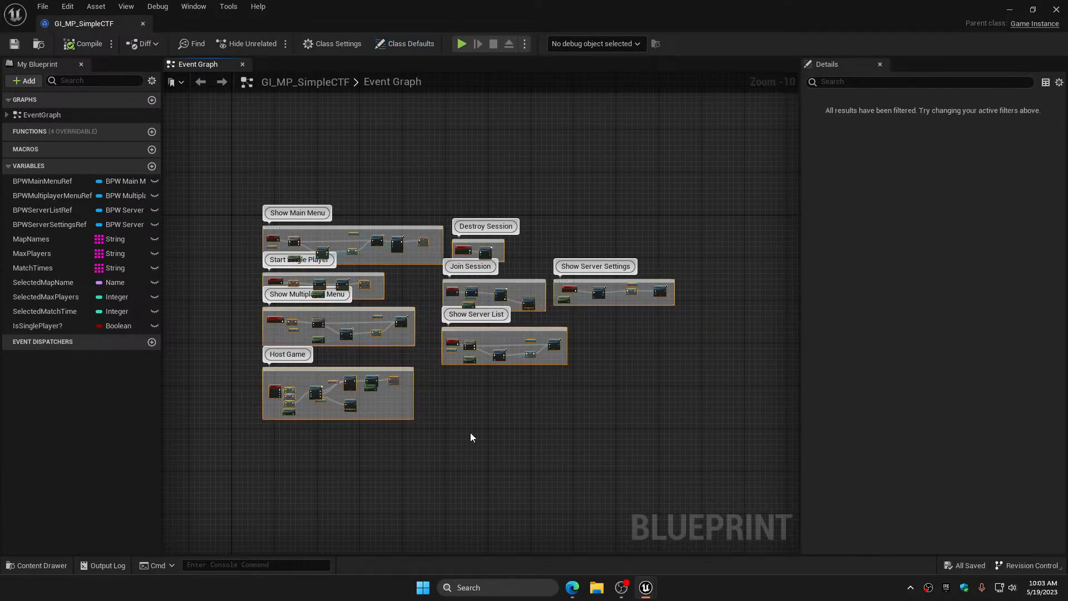
{"action": "right_click_drag", "start_coordinate": [511, 445], "coordinate": [658, 419]}
{"action": "scroll", "coordinate": [508, 333], "scroll_direction": "up", "scroll_amount": 4}
{"action": "scroll", "coordinate": [507, 333], "scroll_direction": "up", "scroll_amount": 6}
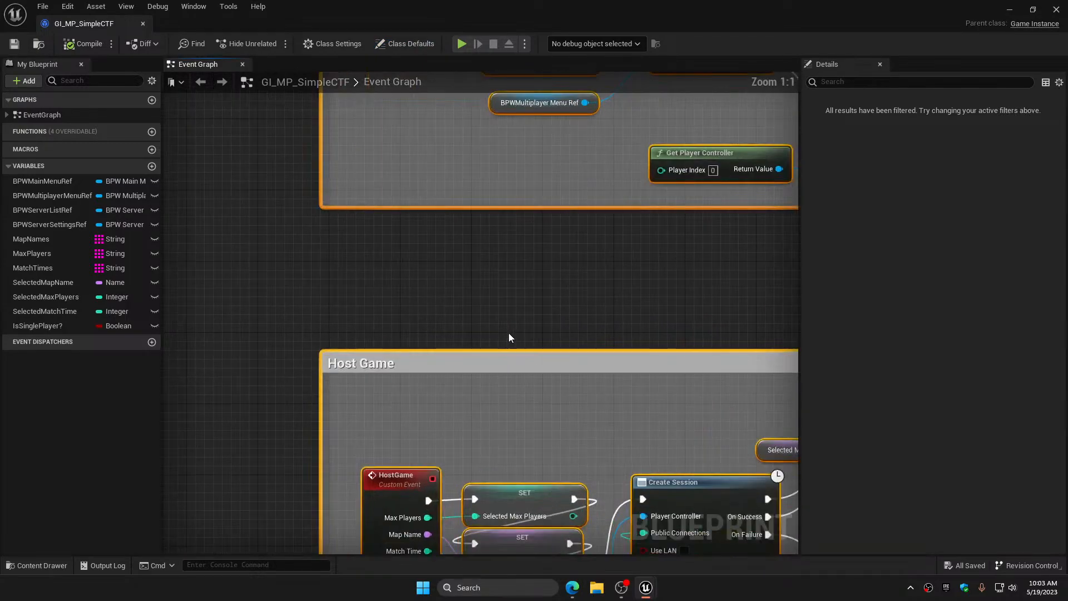
{"action": "right_click_drag", "start_coordinate": [575, 420], "coordinate": [285, 261]}
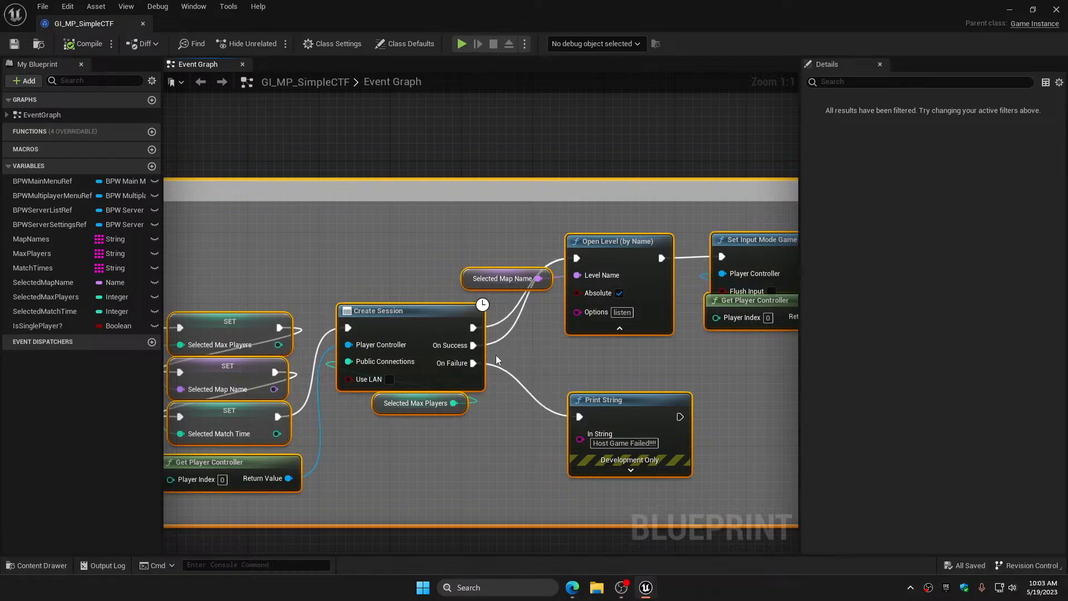
Break the immediate exec link from Create Session to Open Level and connect it again
{"action": "left_click", "coordinate": [473, 328], "text": "alt"}
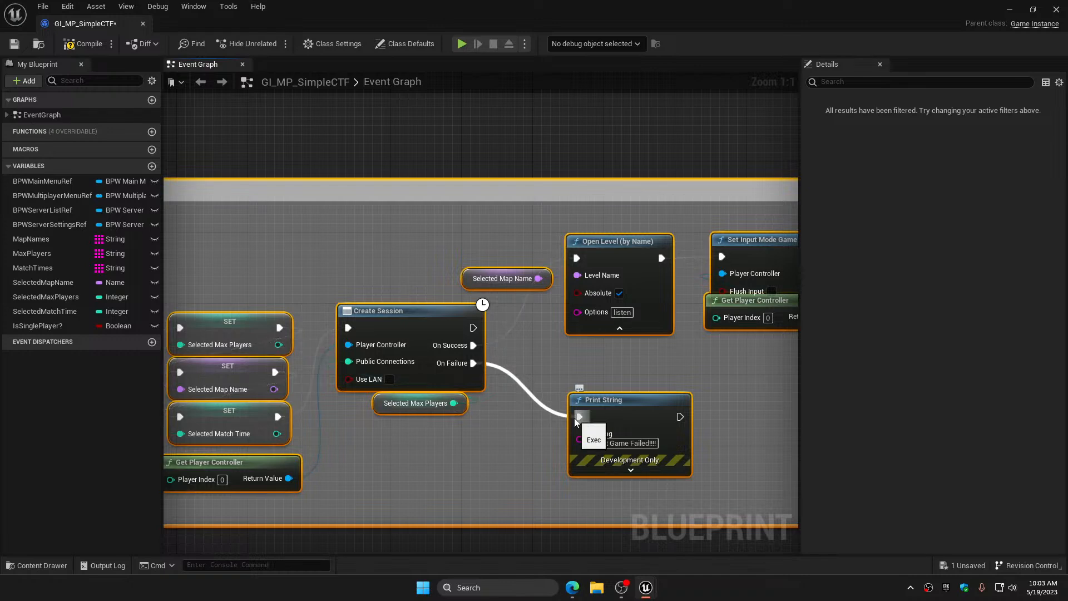
{"action": "right_click_drag", "start_coordinate": [576, 224], "coordinate": [435, 202]}
{"action": "left_click_drag", "start_coordinate": [435, 202], "coordinate": [798, 313]}
{"action": "right_click_drag", "start_coordinate": [567, 329], "coordinate": [811, 276]}
{"action": "right_click_drag", "start_coordinate": [515, 299], "coordinate": [558, 292]}
{"action": "left_click_drag", "start_coordinate": [598, 276], "coordinate": [723, 439]}
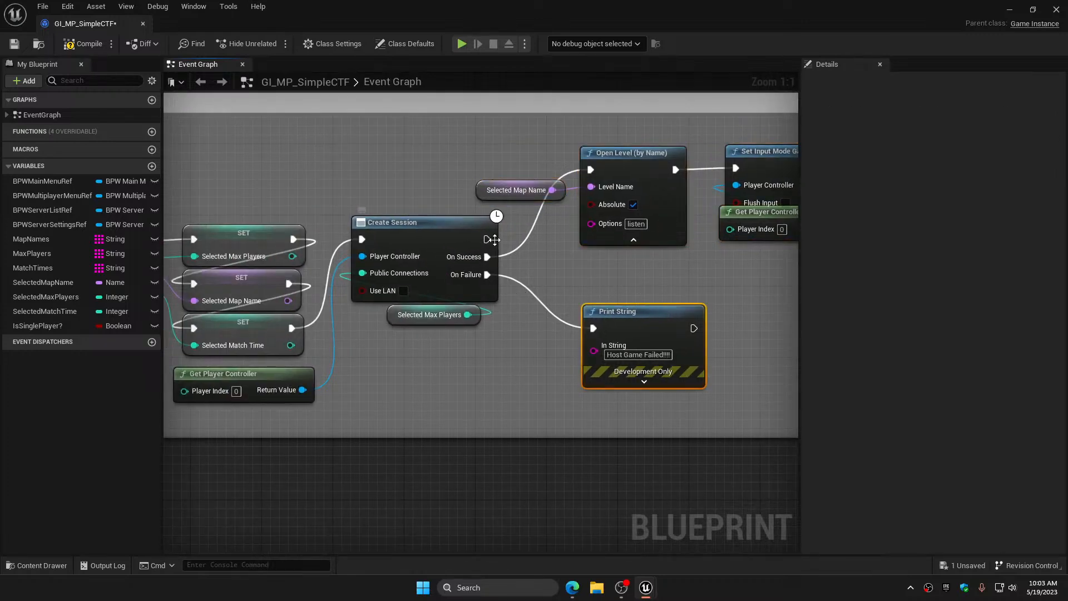
{"action": "left_click_drag", "start_coordinate": [486, 238], "coordinate": [590, 169]}
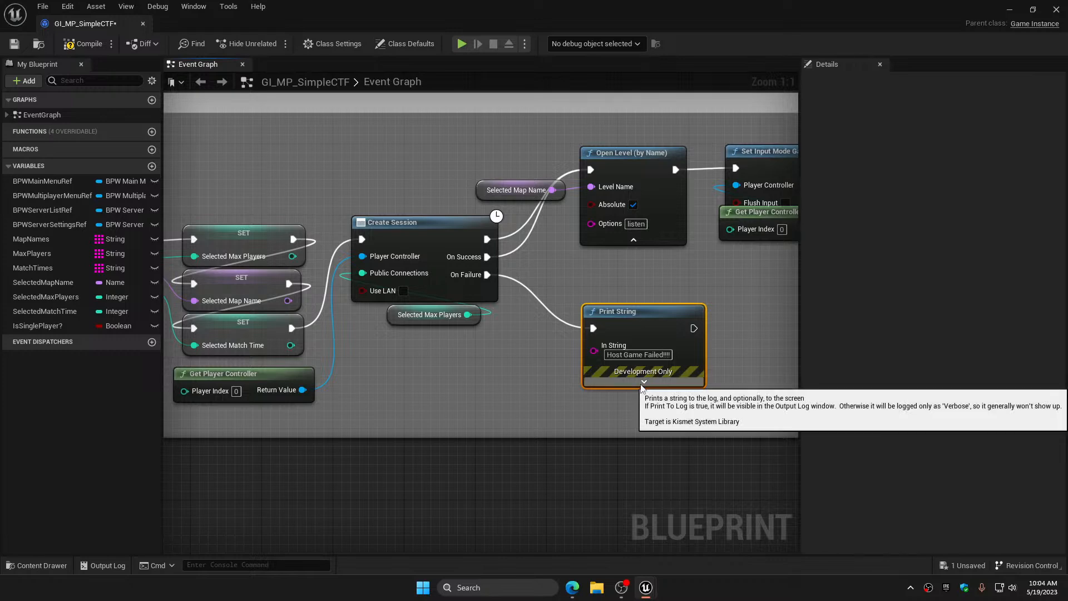
Break Create Session's immediate exec link again and try starting a separate node chain from that output
{"action": "left_click", "coordinate": [488, 239], "text": "alt"}
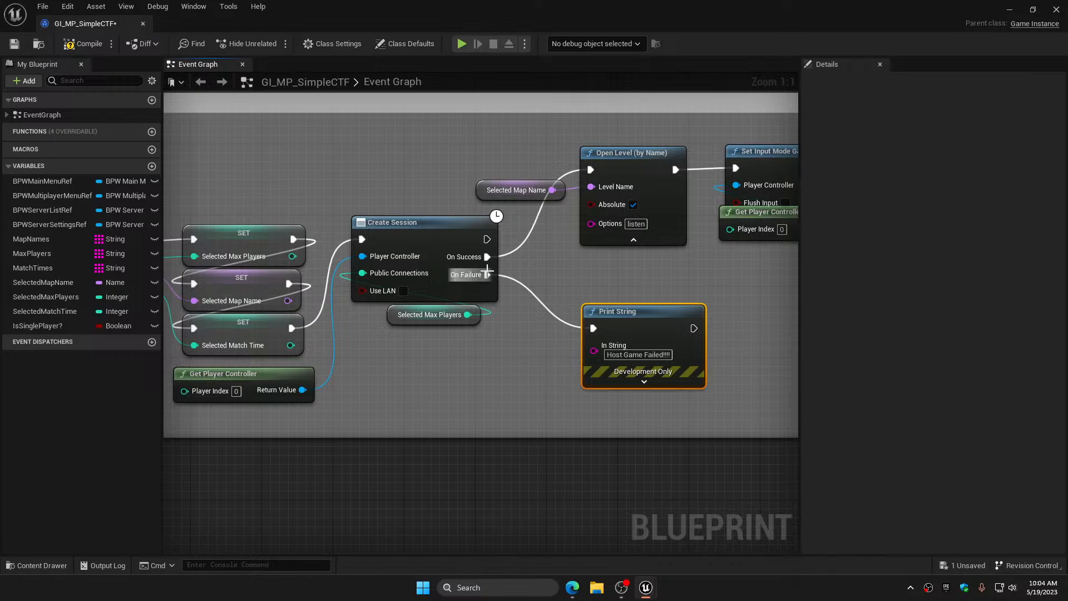
{"action": "left_click_drag", "start_coordinate": [487, 239], "coordinate": [399, 161]}
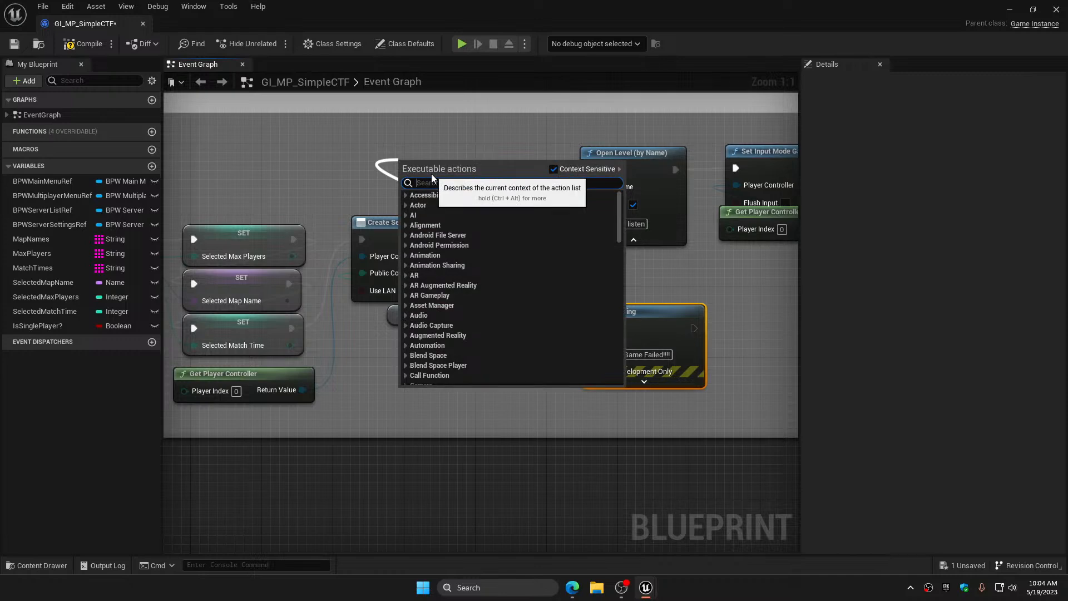
{"action": "left_click", "coordinate": [622, 514]}
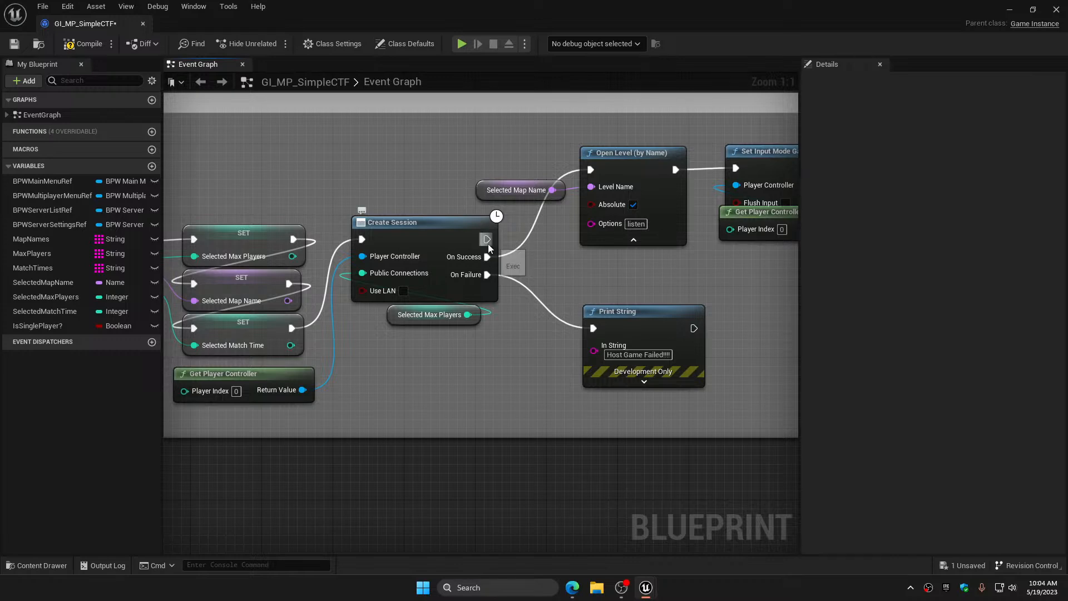
{"action": "left_click_drag", "start_coordinate": [488, 240], "coordinate": [419, 151]}
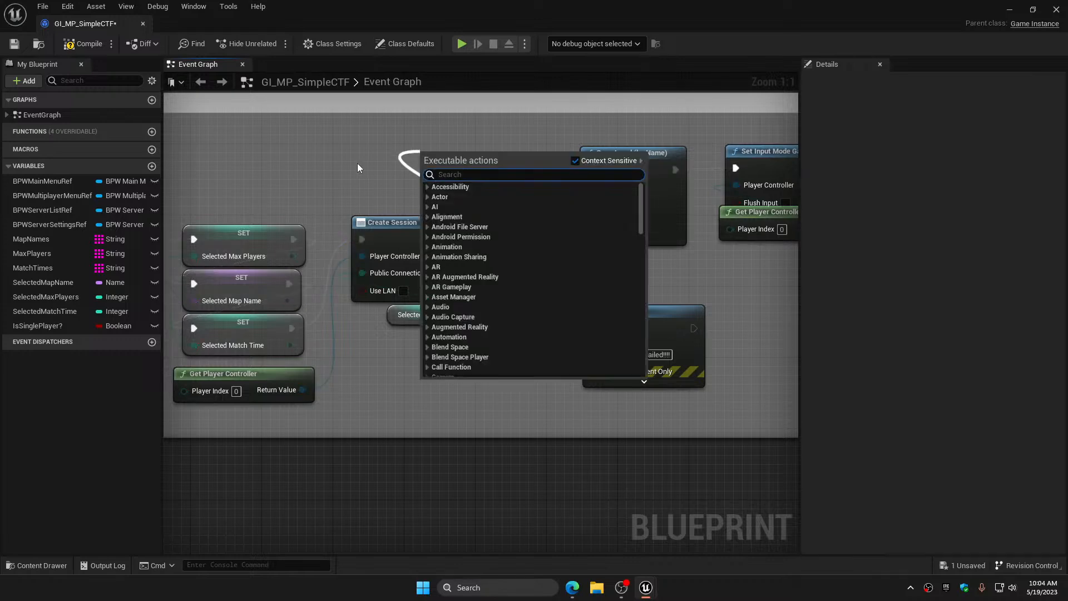
{"action": "left_click", "coordinate": [357, 164]}
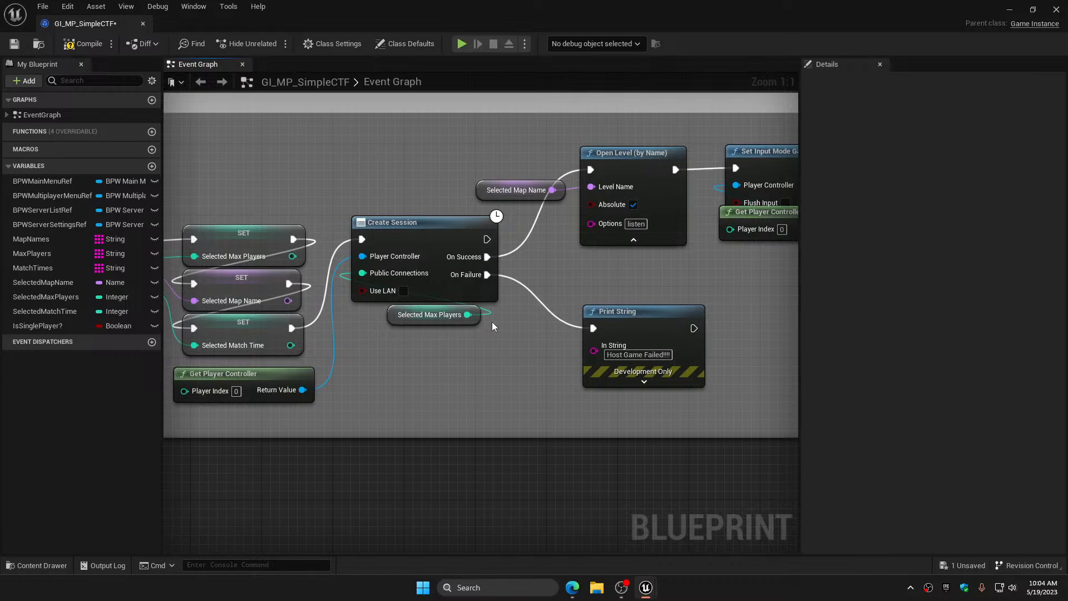
Disconnect Create Session's On Success and On Failure outputs and link its immediate exec output to Open Level (by Name)
{"action": "left_click", "coordinate": [488, 275], "text": "alt"}
{"action": "left_click", "coordinate": [487, 257], "text": "alt"}
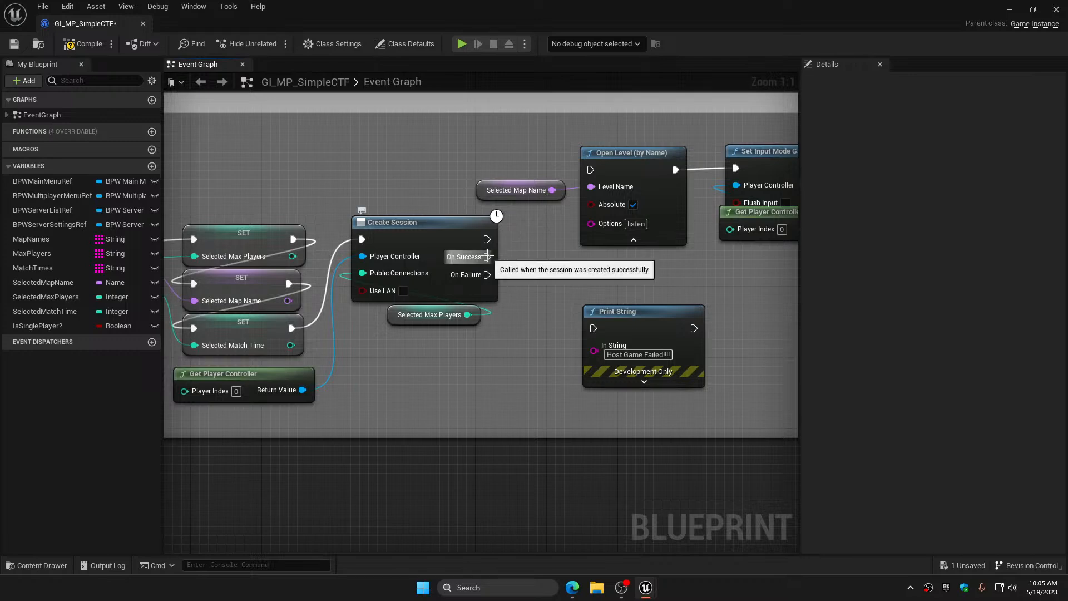
{"action": "left_click_drag", "start_coordinate": [488, 240], "coordinate": [591, 170]}
Compile and save the GI_MP_SimpleCTF blueprint, and close it
{"action": "left_click", "coordinate": [77, 44]}
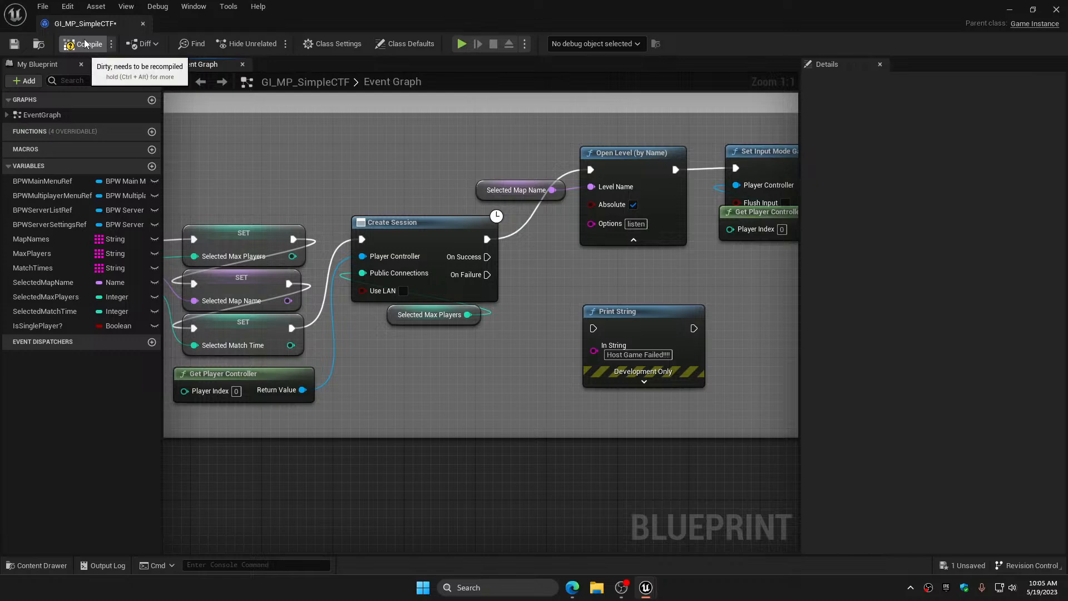
{"action": "left_click", "coordinate": [14, 43]}
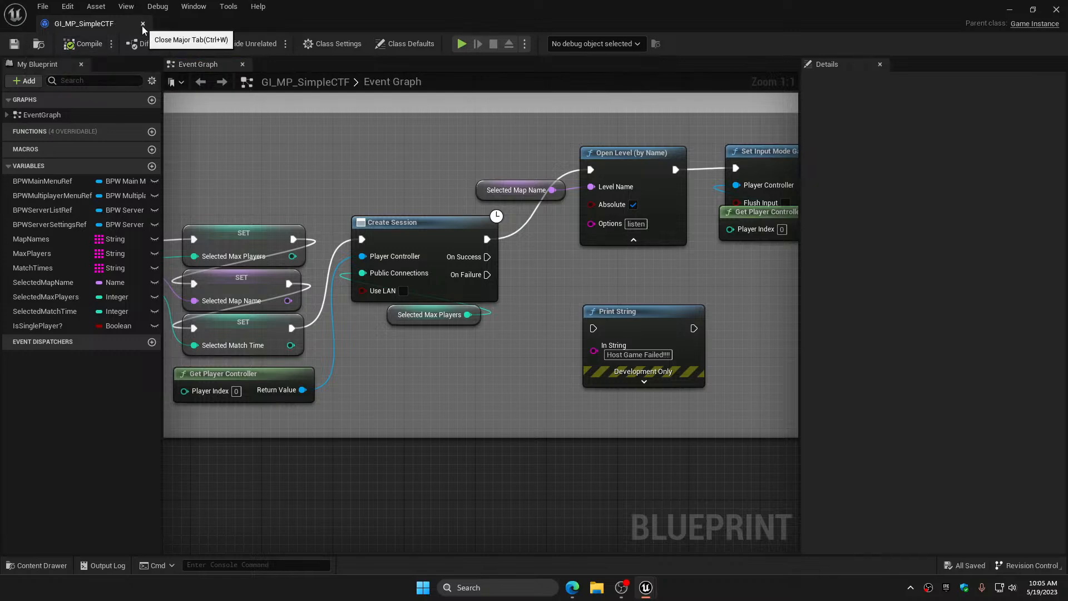
{"action": "left_click", "coordinate": [142, 23]}
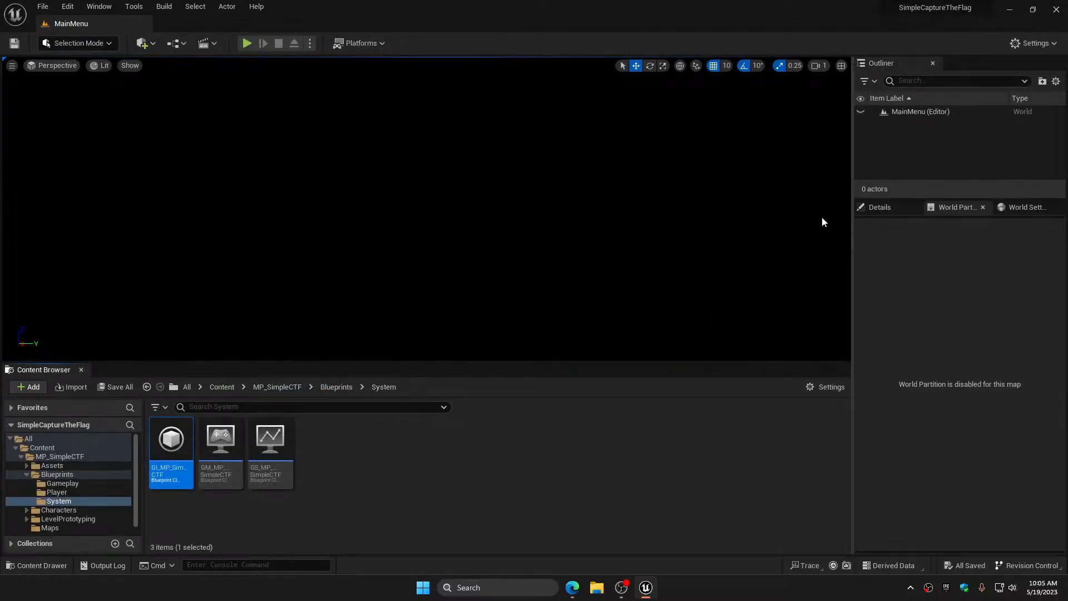
Package the project for Windows into the Desktop folder and show the packaging output log
{"action": "left_click", "coordinate": [372, 40]}
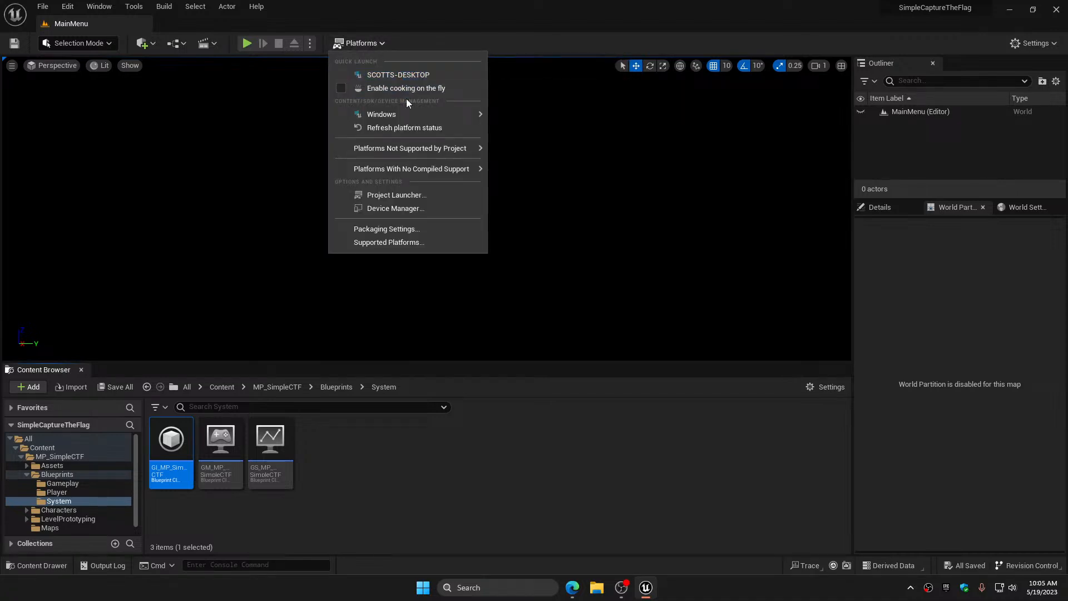
{"action": "mouse_move", "coordinate": [407, 109]}
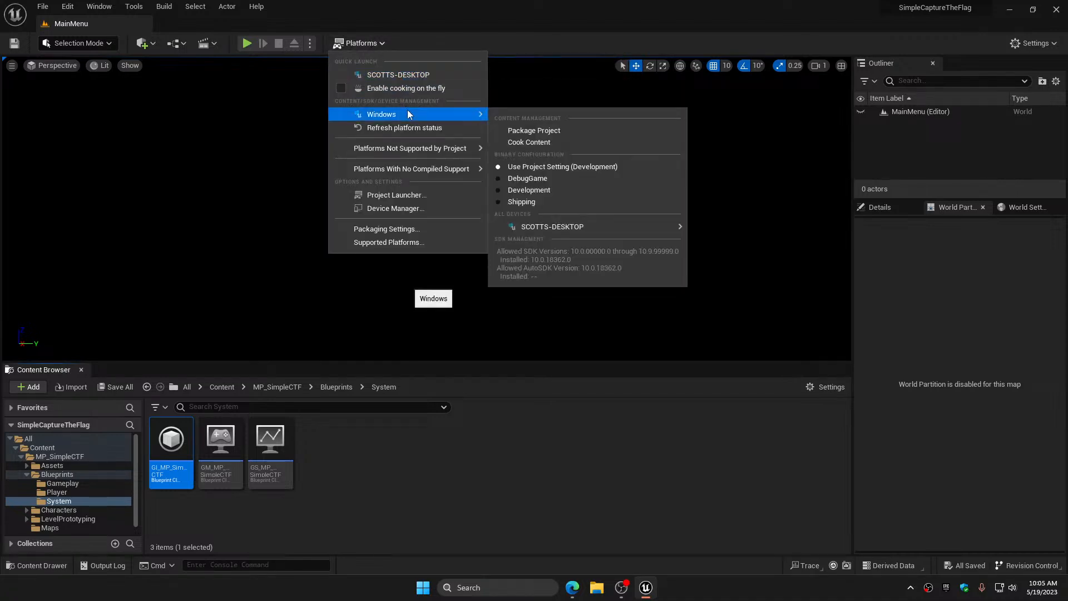
{"action": "left_click", "coordinate": [558, 129]}
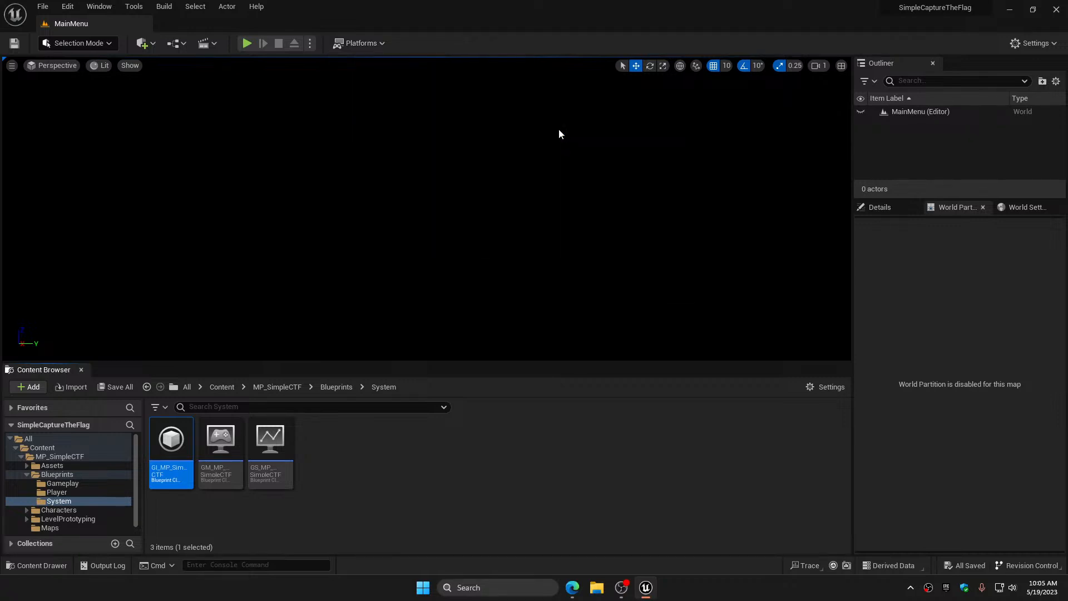
{"action": "left_click", "coordinate": [58, 110]}
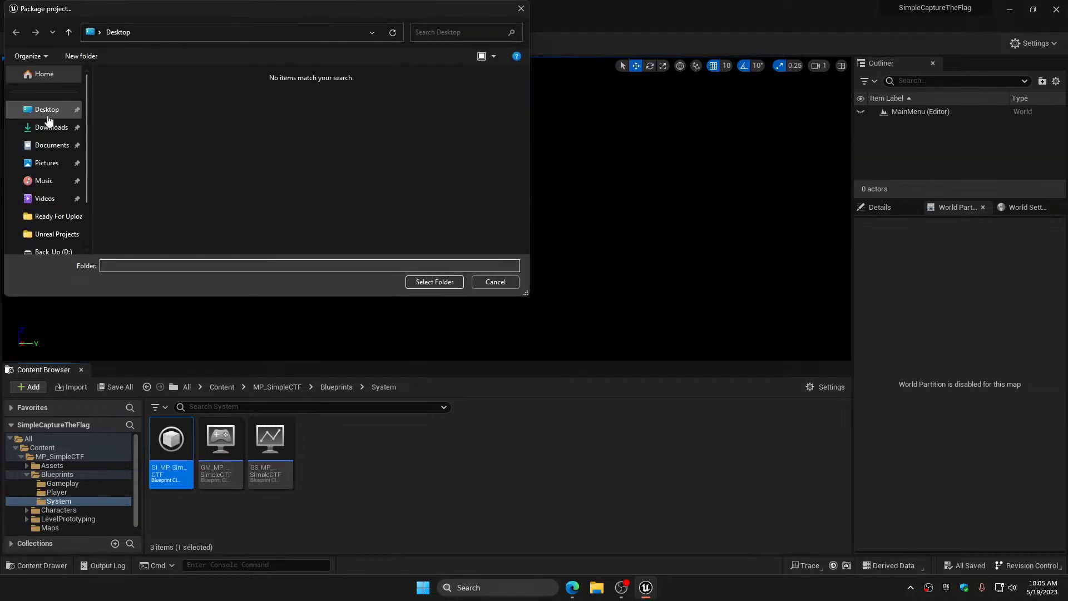
{"action": "left_click", "coordinate": [434, 283]}
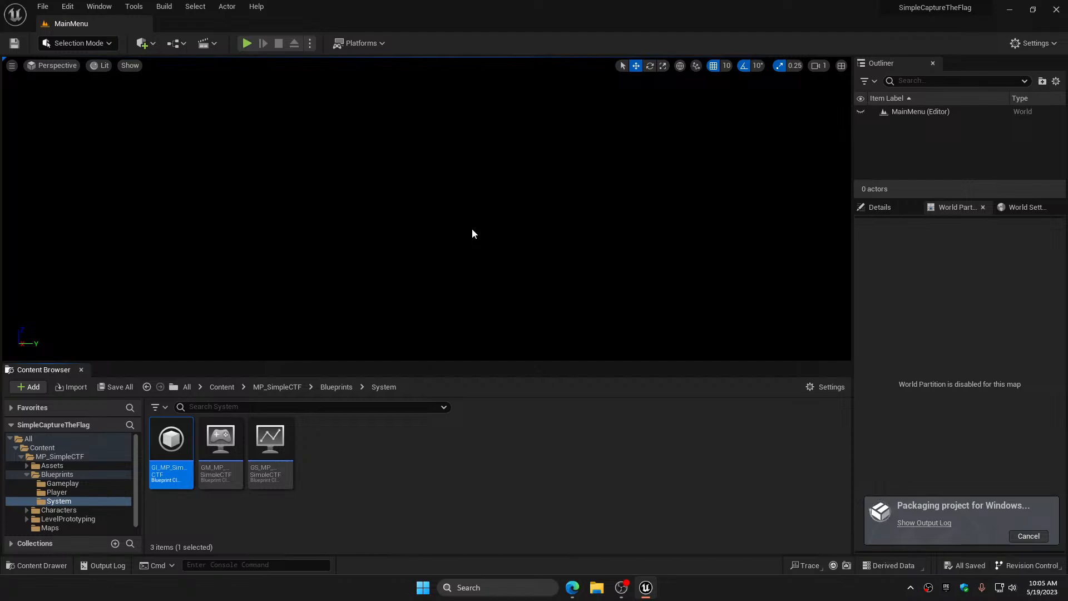
{"action": "left_click", "coordinate": [924, 523]}
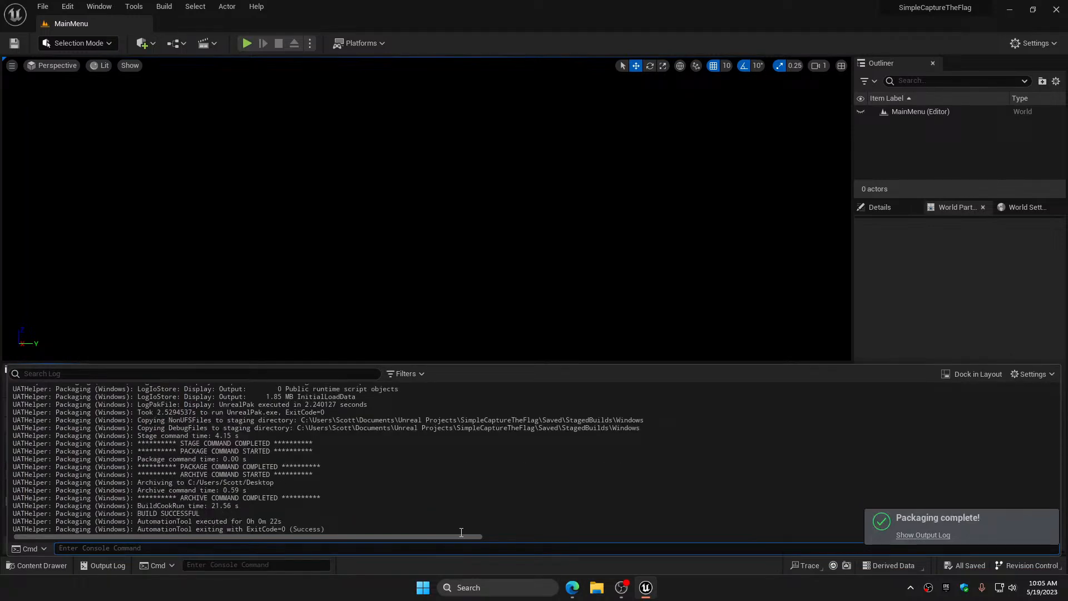
Close the Unreal Editor and the Epic Games Launcher, and move the packaged Windows folder above steam_appid on the desktop
{"action": "left_click", "coordinate": [1057, 9]}
{"action": "left_click_drag", "start_coordinate": [28, 304], "coordinate": [580, 416]}
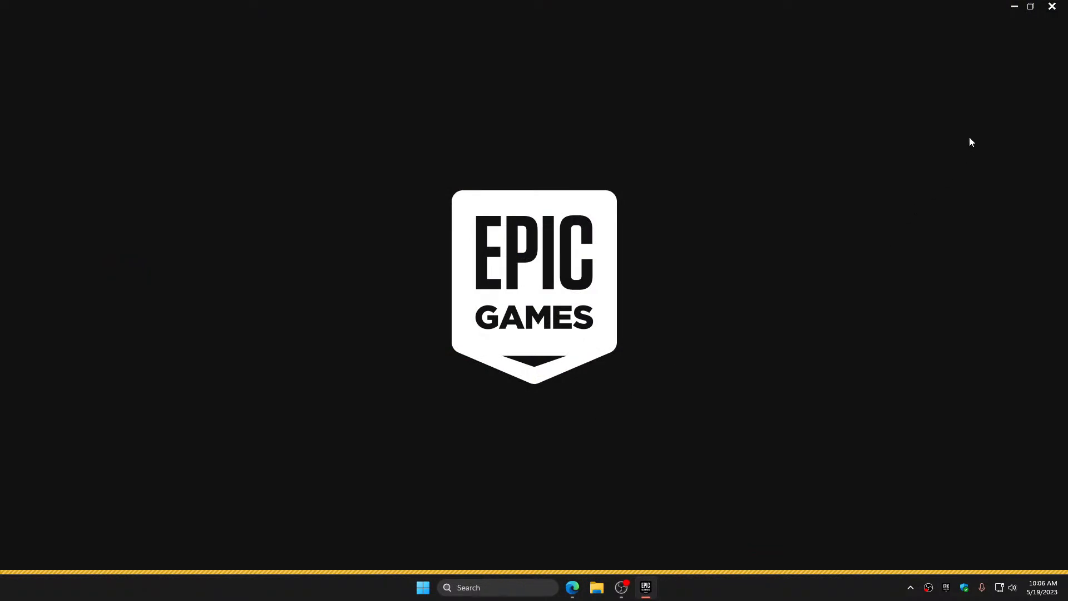
{"action": "left_click", "coordinate": [1050, 8]}
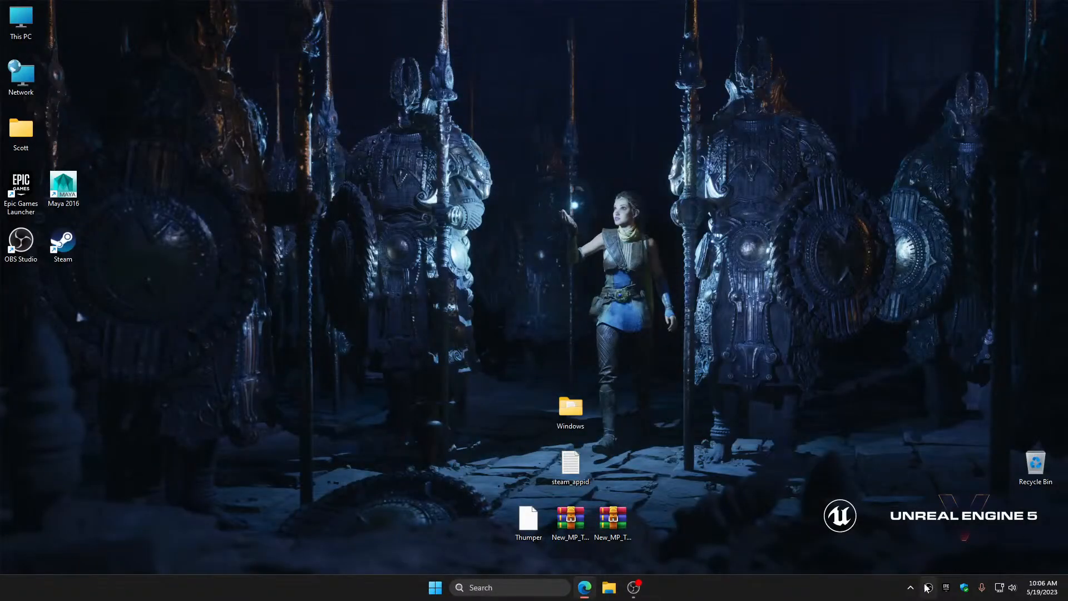
Launch the packaged SimpleCaptureTheFlag application from the desktop's Windows folder
{"action": "left_click", "coordinate": [910, 588]}
{"action": "double_click", "coordinate": [577, 410]}
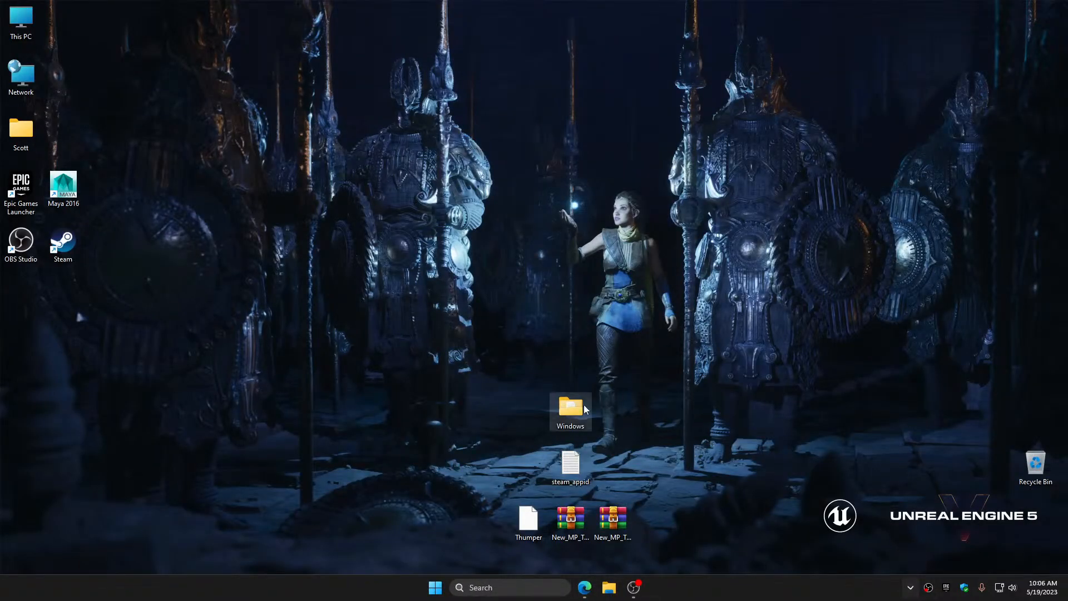
{"action": "double_click", "coordinate": [396, 222]}
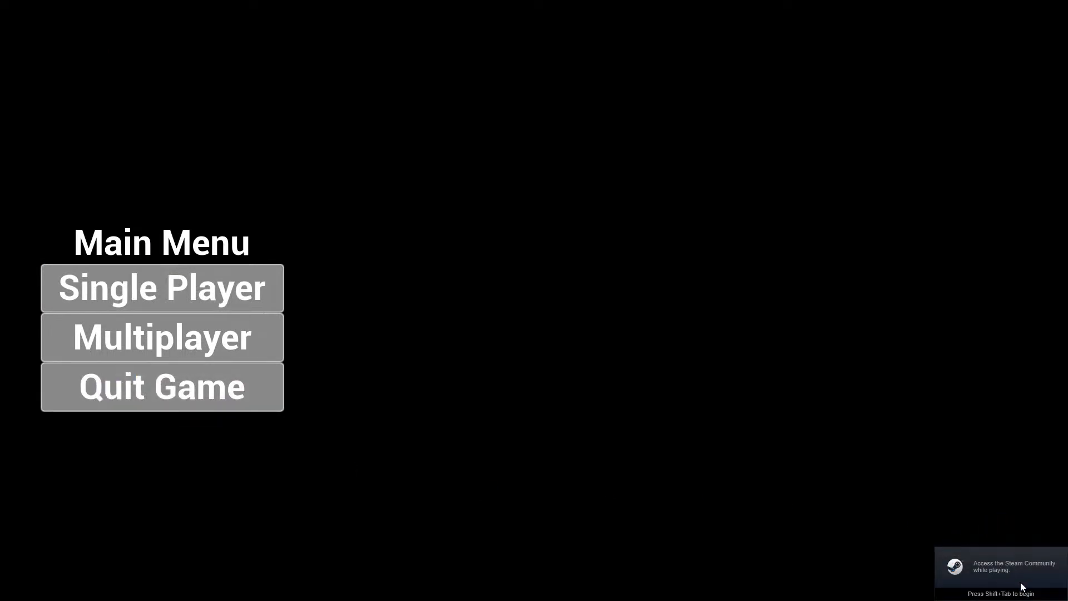
Host a multiplayer game and join the Red Team with a female character
{"action": "left_click", "coordinate": [132, 346]}
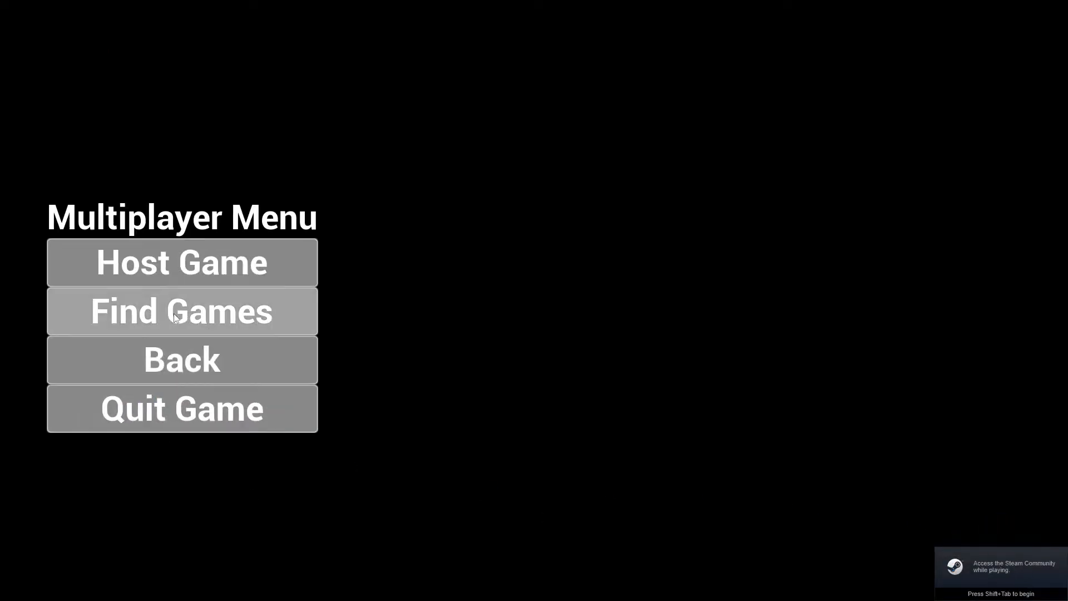
{"action": "left_click", "coordinate": [181, 276]}
{"action": "left_click", "coordinate": [549, 369]}
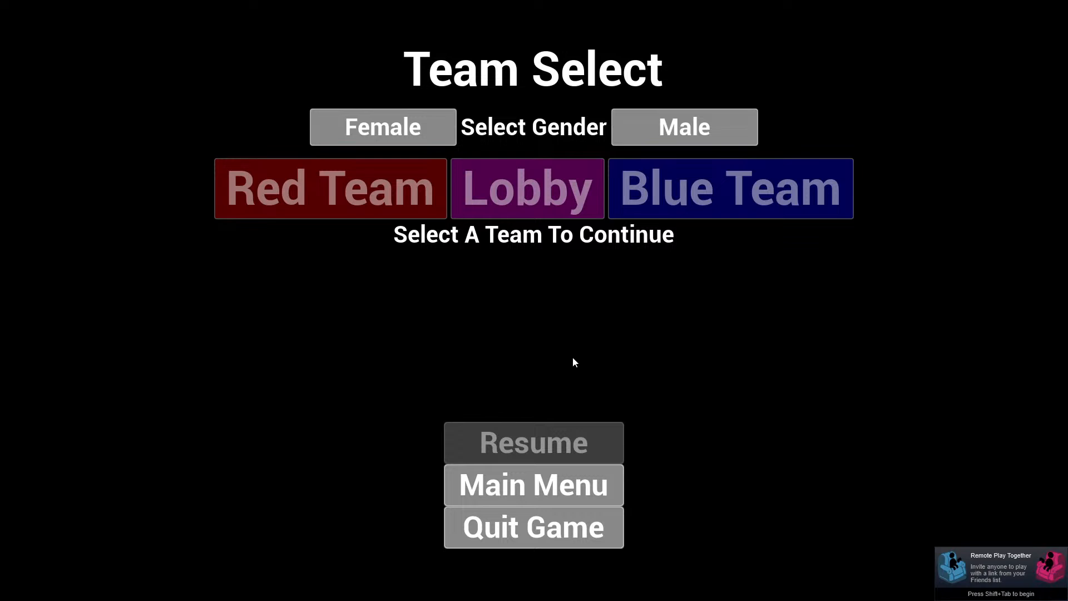
{"action": "left_click", "coordinate": [371, 133]}
{"action": "left_click", "coordinate": [331, 189]}
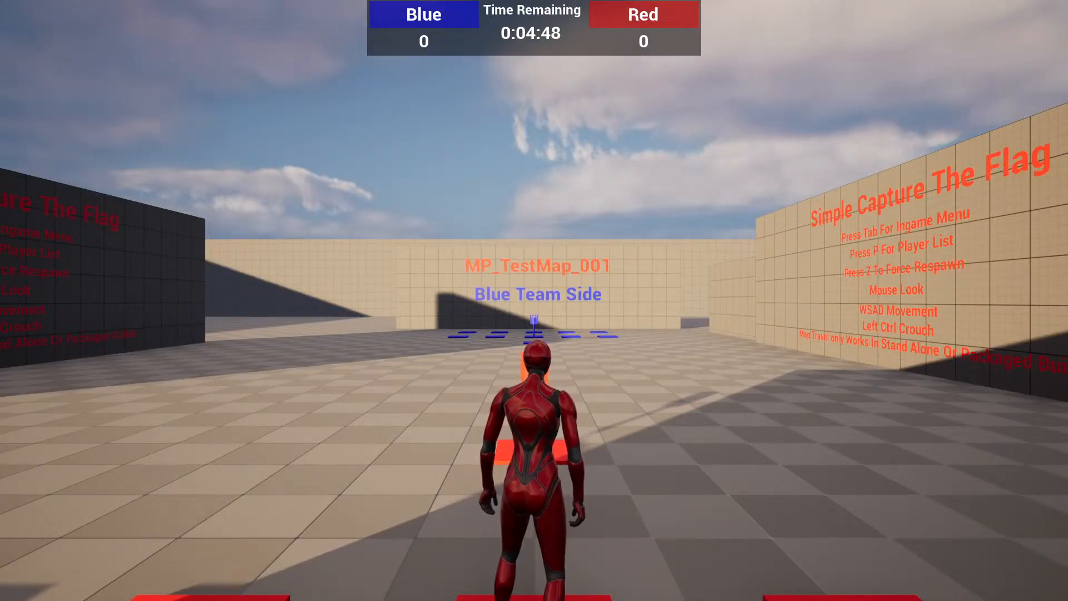
Check the in-game player list and quit the game from the in-game menu
{"action": "key", "text": "p"}
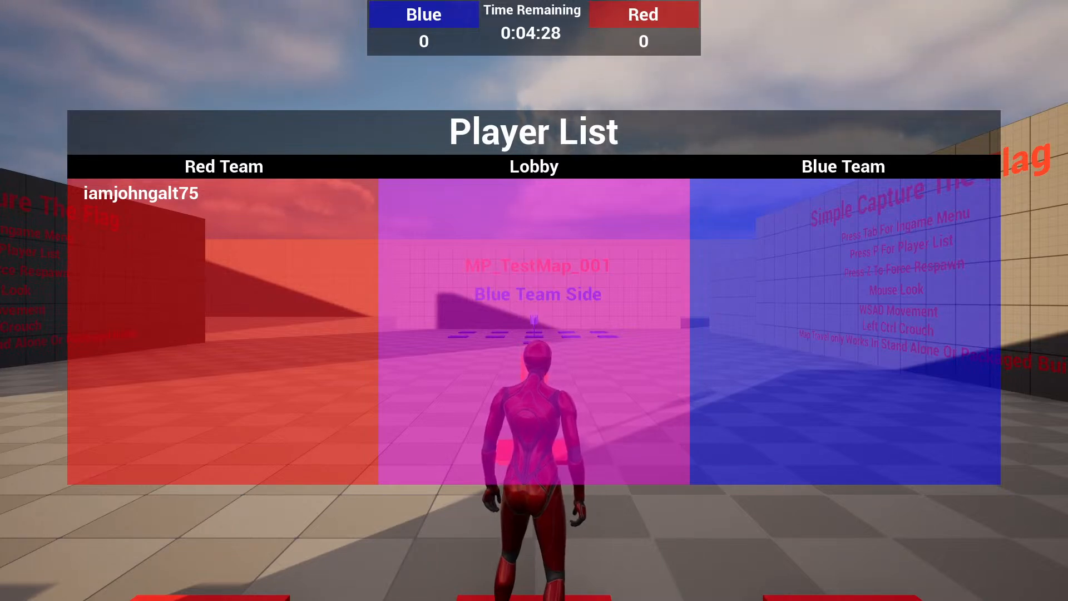
{"action": "key", "text": "p"}
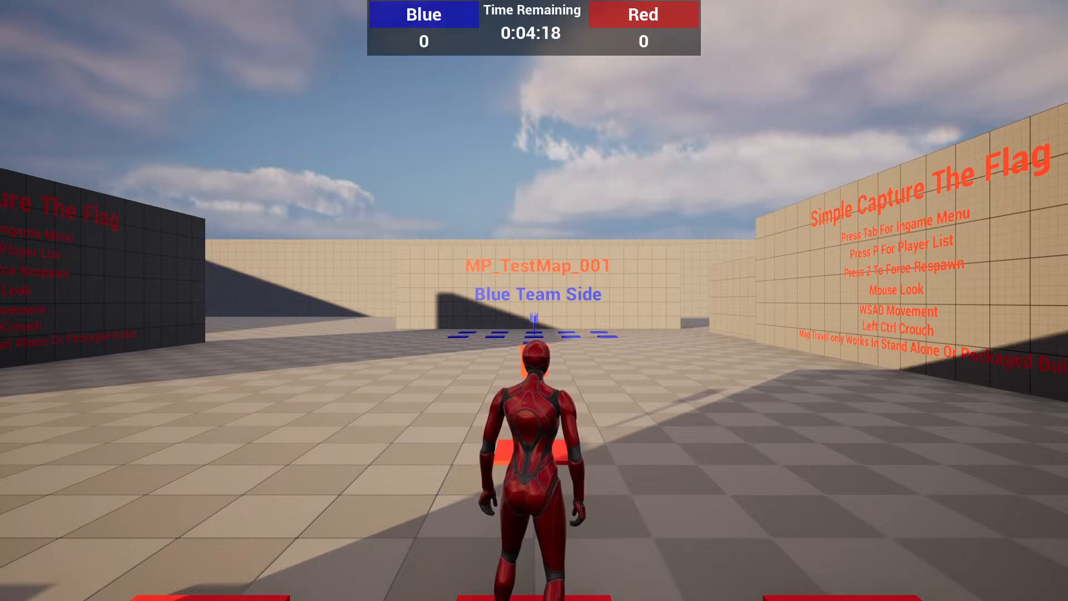
{"action": "key", "text": "Tab"}
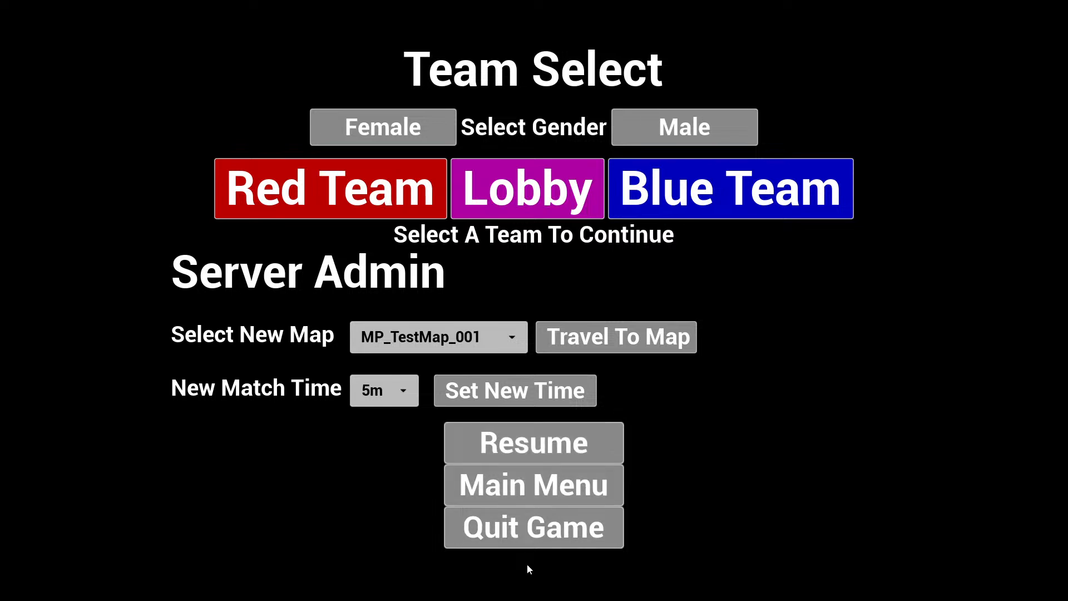
{"action": "left_click", "coordinate": [542, 531]}
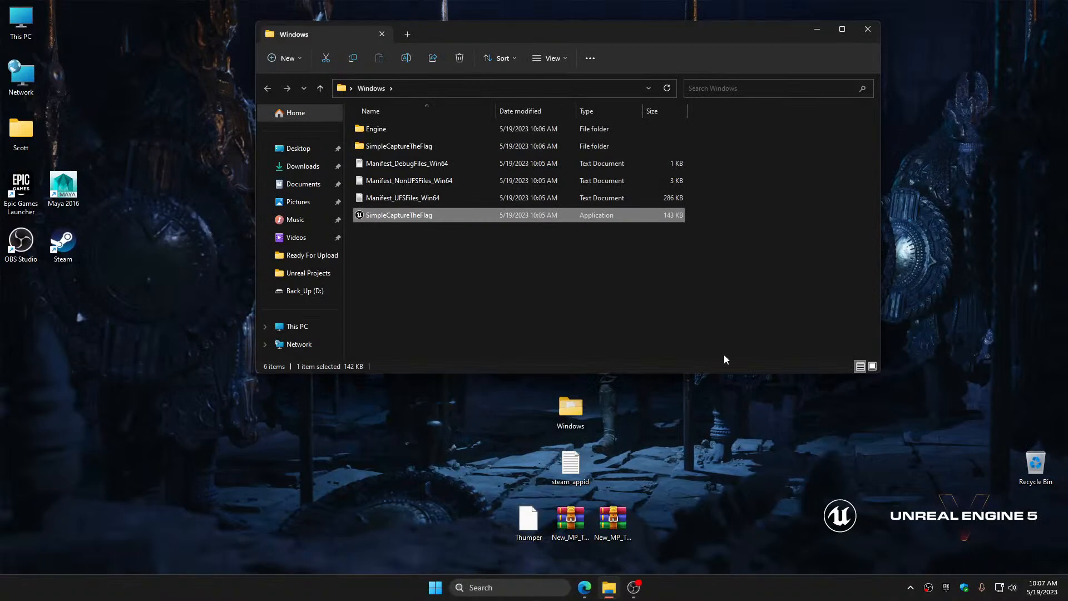
Close the file window, delete the packaged Windows folder, and permanently empty the Recycle Bin
{"action": "left_click", "coordinate": [868, 30]}
{"action": "left_click_drag", "start_coordinate": [576, 409], "coordinate": [1035, 466]}
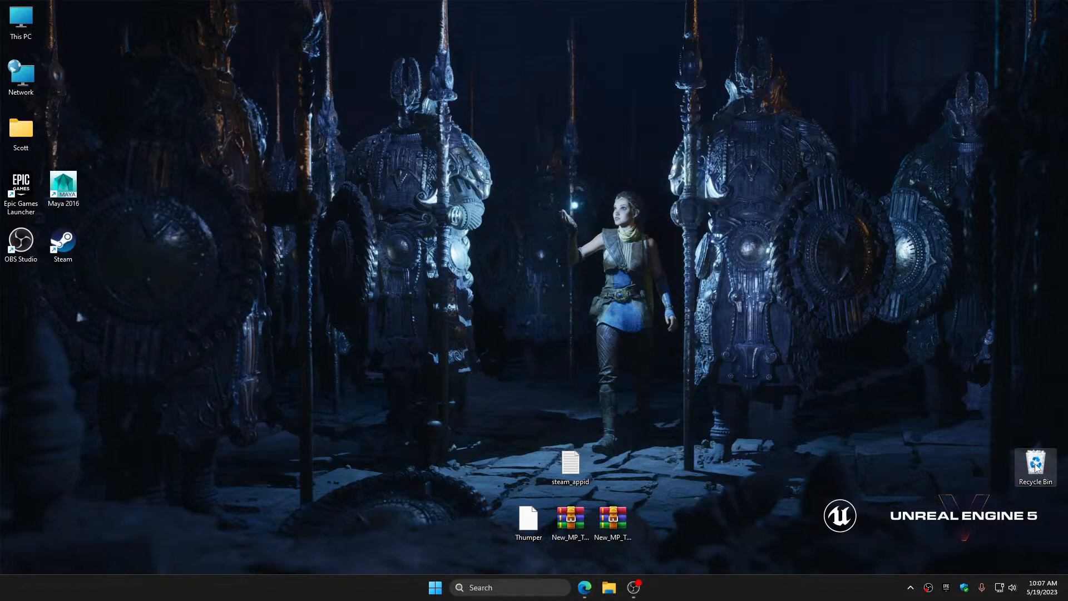
{"action": "right_click", "coordinate": [1036, 465]}
{"action": "left_click", "coordinate": [950, 378]}
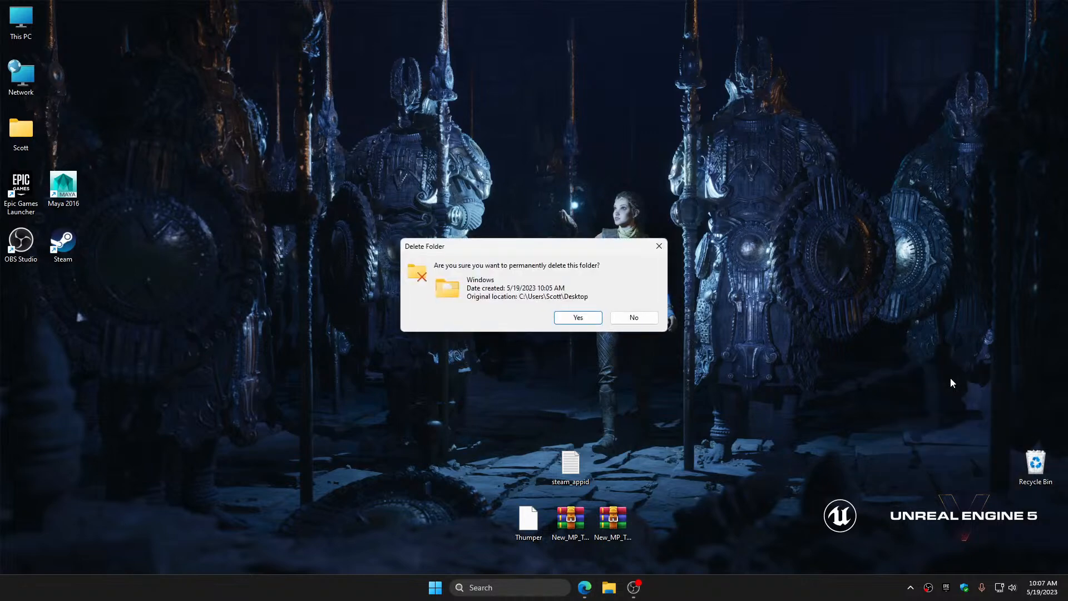
{"action": "left_click", "coordinate": [597, 320]}
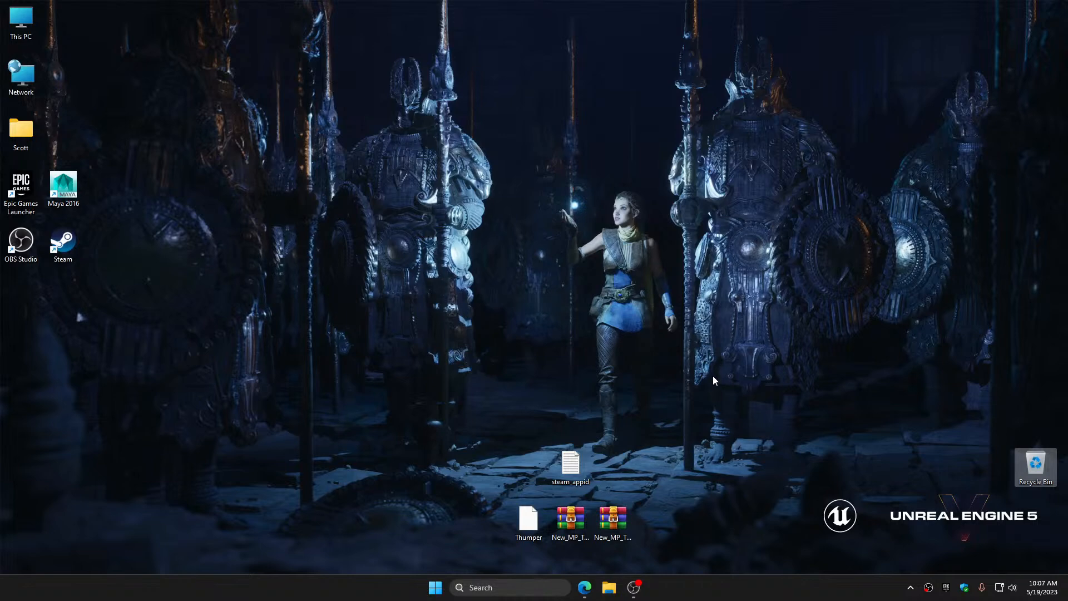
Exit the Steam and Epic Games Launcher programs still running in the background
{"action": "left_click", "coordinate": [908, 589]}
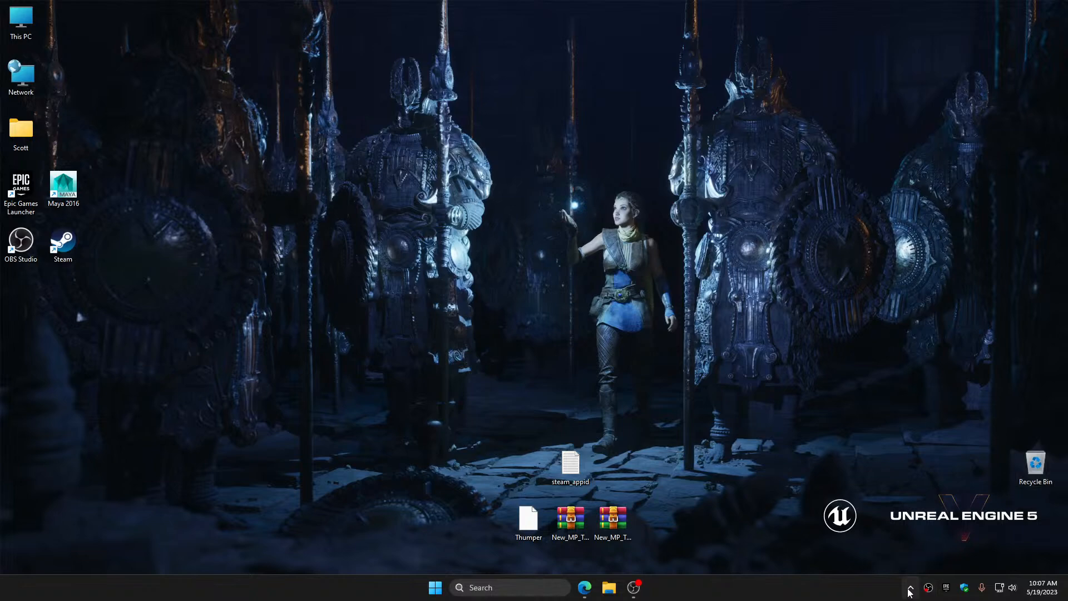
{"action": "left_click", "coordinate": [910, 590]}
{"action": "right_click", "coordinate": [908, 556]}
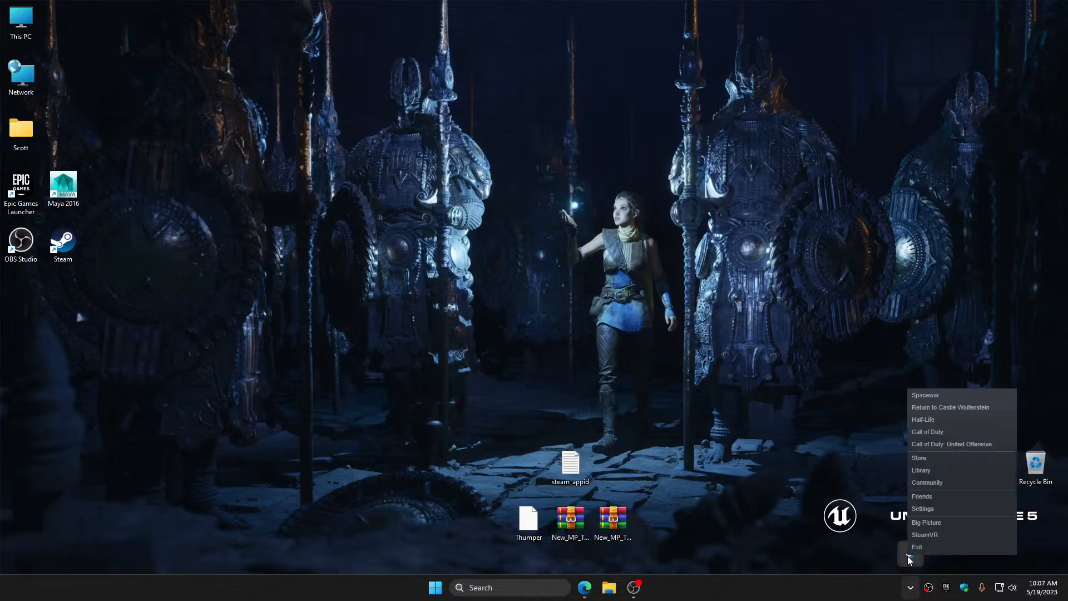
{"action": "left_click", "coordinate": [919, 547]}
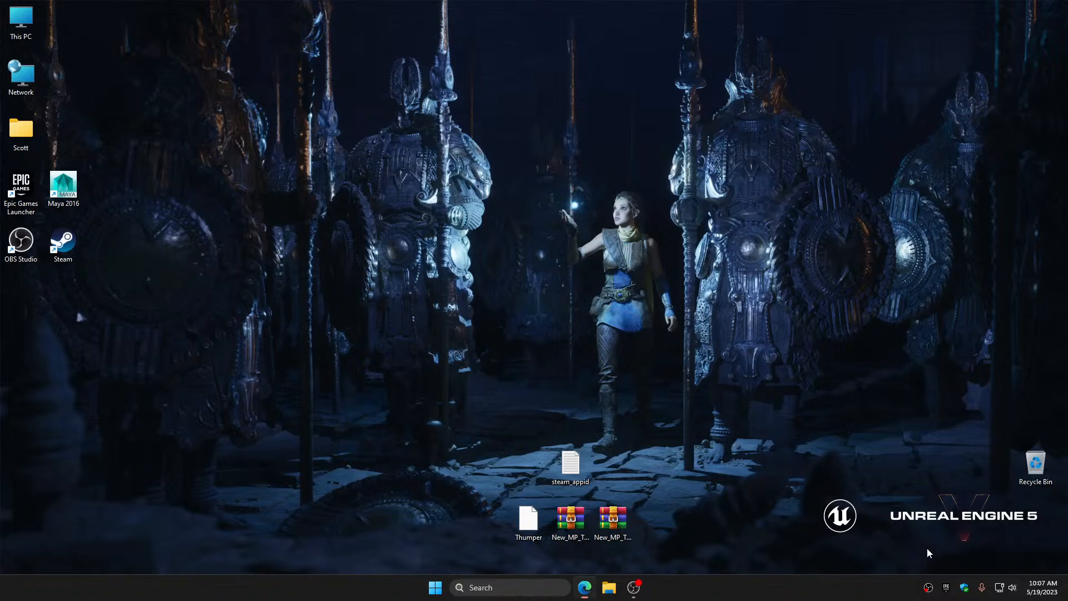
{"action": "right_click", "coordinate": [950, 593]}
{"action": "left_click", "coordinate": [982, 563]}
Bring the pop-out YouTube live chat window onto the desktop and read its messages
{"action": "left_click_drag", "start_coordinate": [1067, 102], "coordinate": [577, 85]}
{"action": "scroll", "coordinate": [537, 324], "scroll_direction": "up", "scroll_amount": 1}
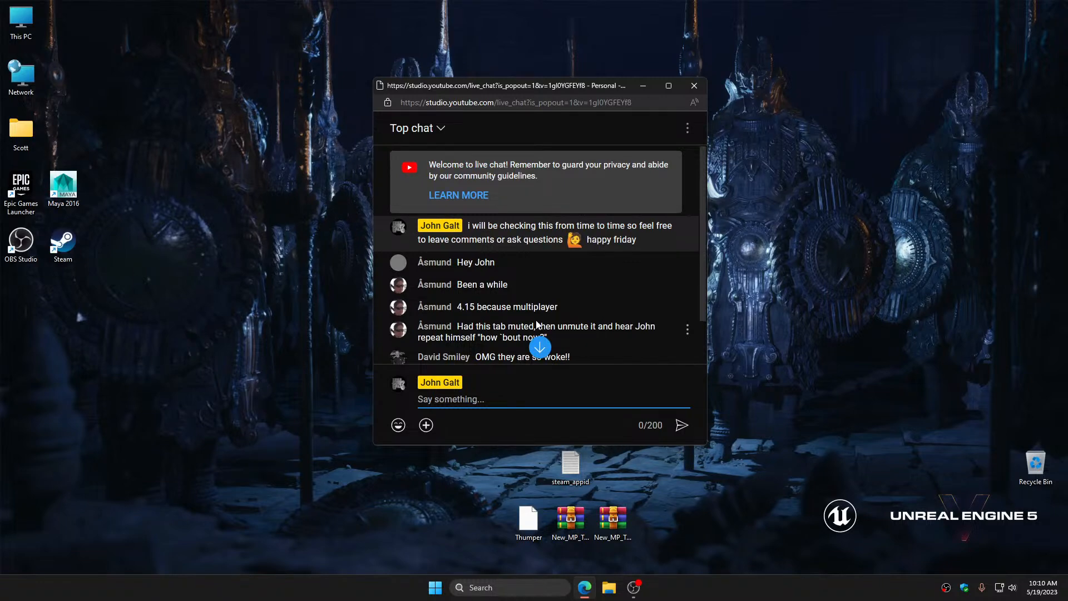
{"action": "scroll", "coordinate": [537, 324], "scroll_direction": "down", "scroll_amount": 1}
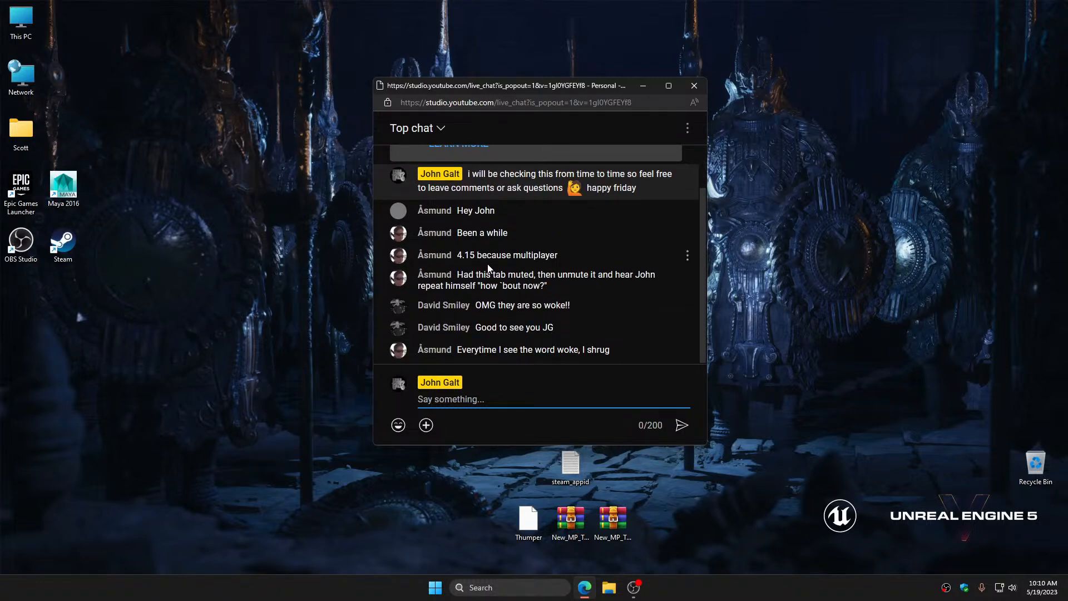